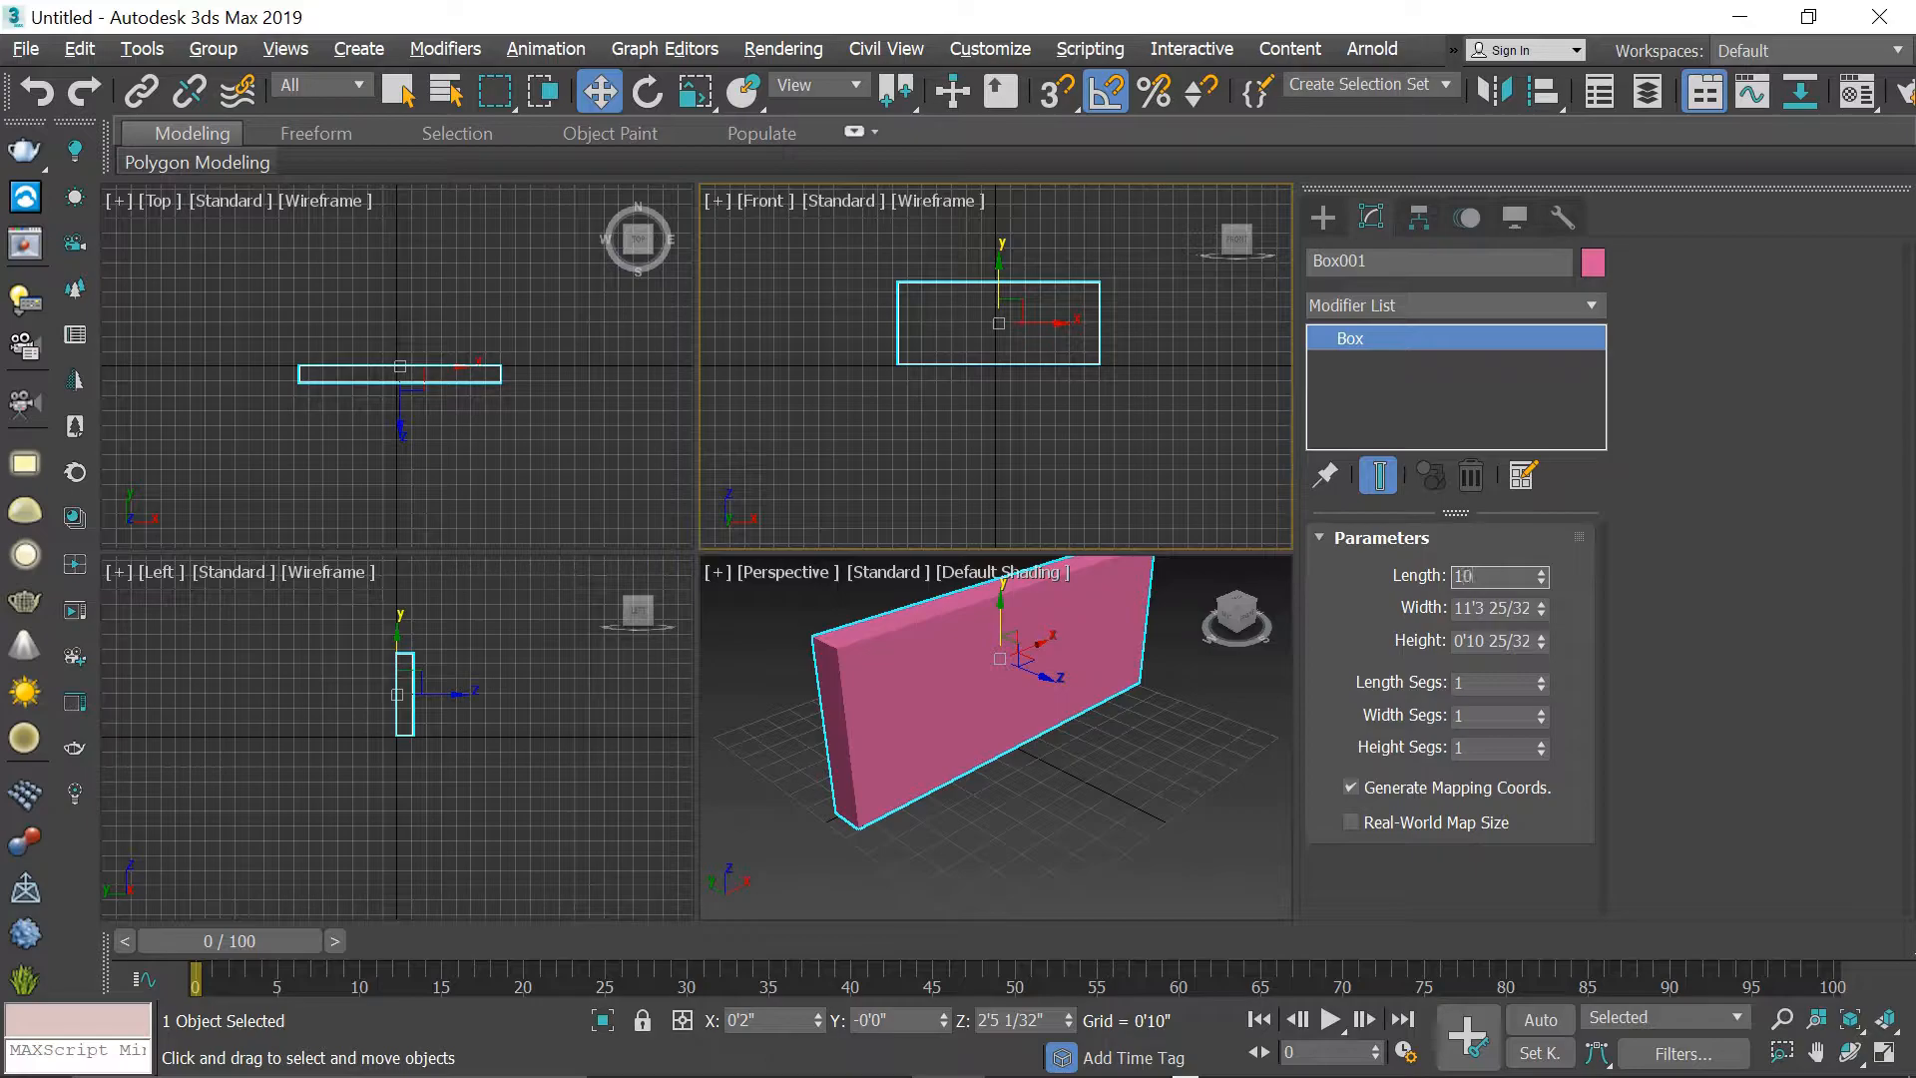
- Set the box's length to 10', width to 10' and height to 9"
{"action": "type", "text": "1"}
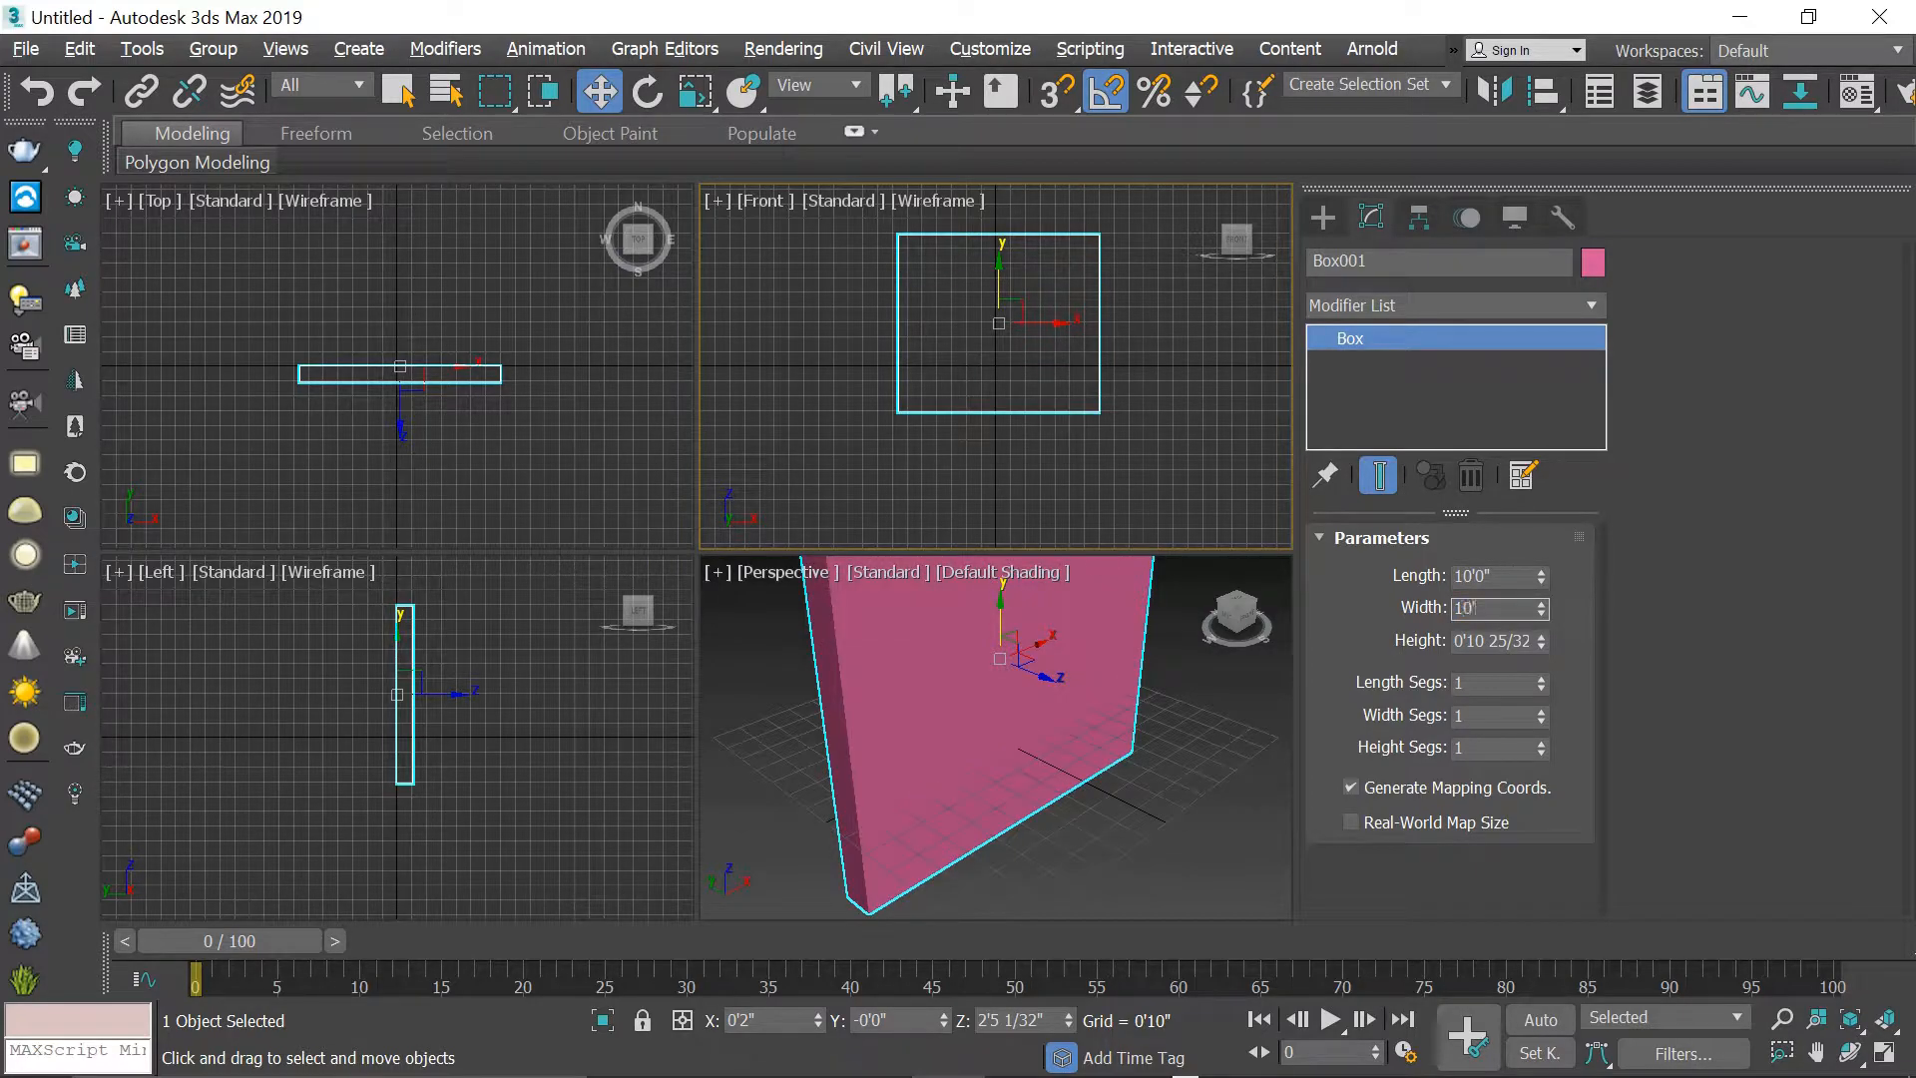
{"action": "type", "text": "0'"}
{"action": "key", "text": "Tab"}
{"action": "type", "text": "9"}
{"action": "key", "text": "Return"}
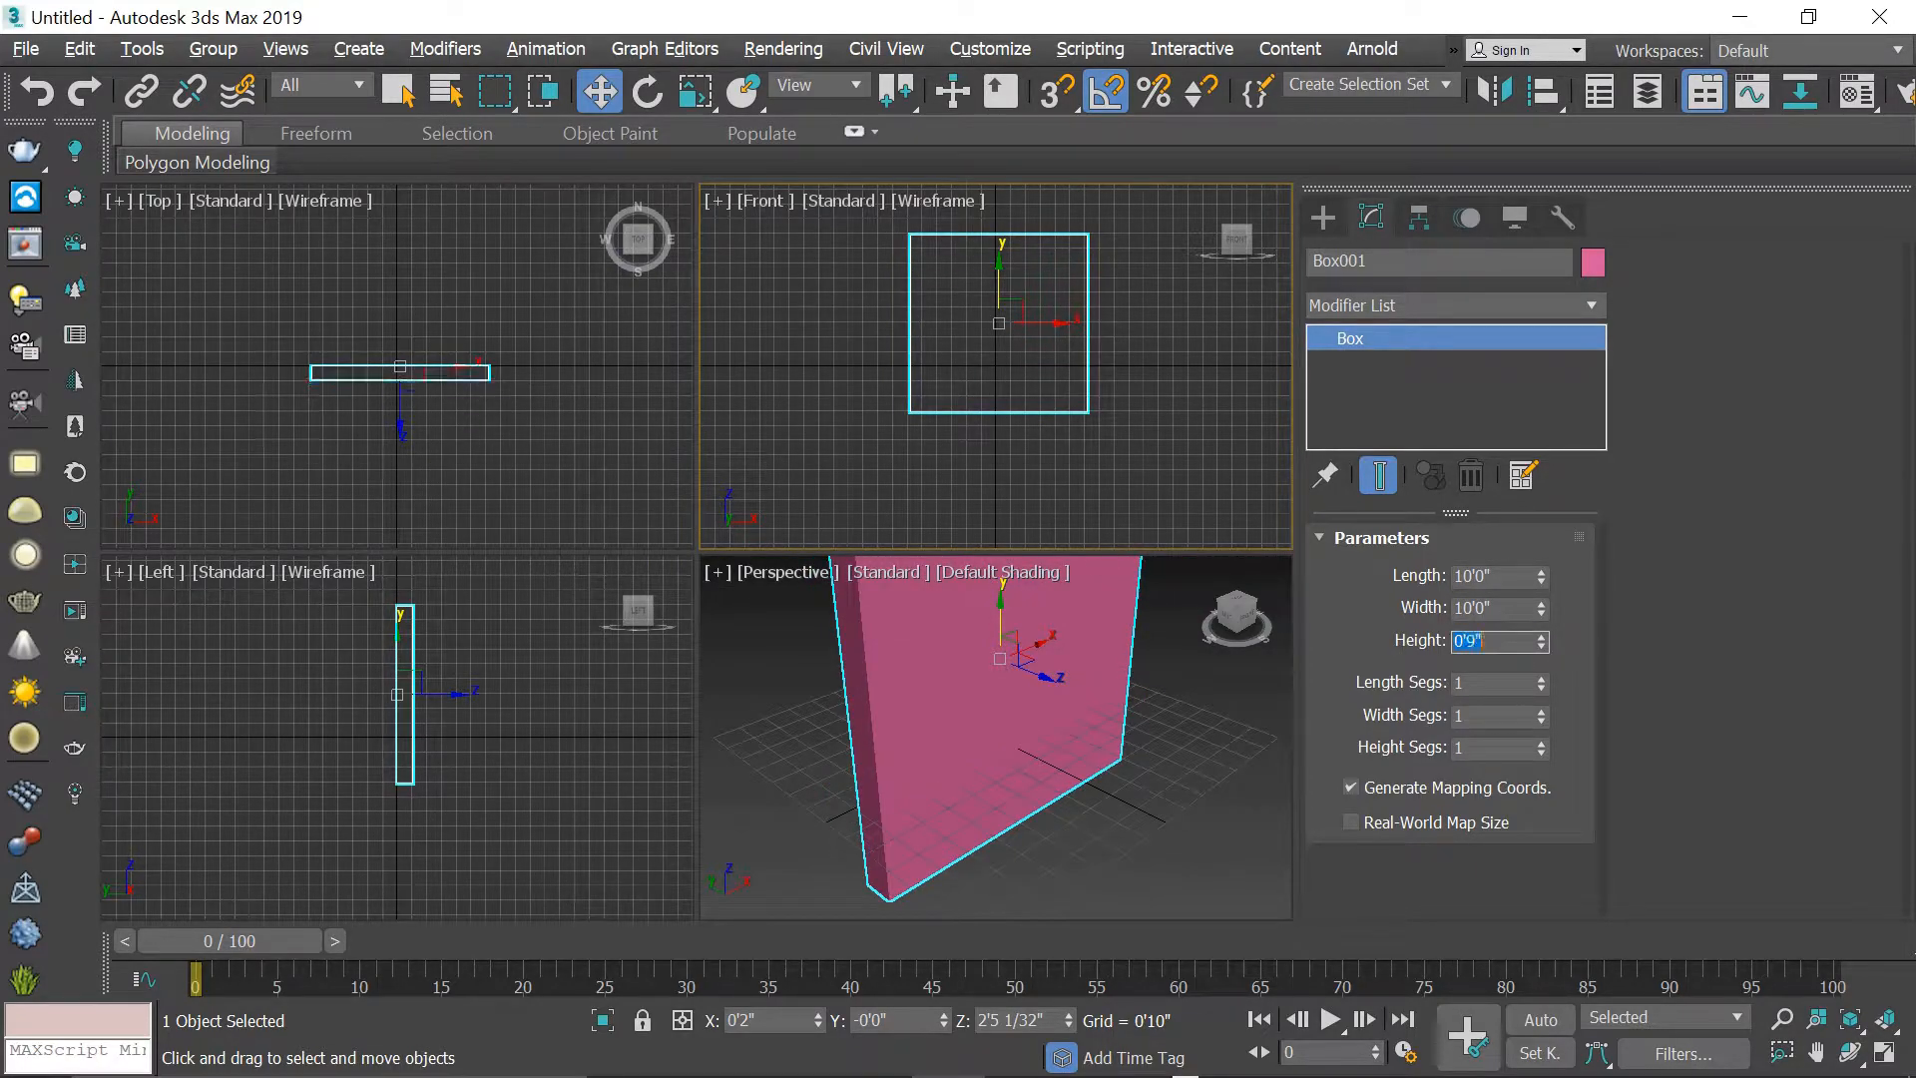
- Raise the box so its lower edge rests on the ground line and zero its X and Y position
{"action": "left_click_drag", "start_coordinate": [1001, 274], "coordinate": [1000, 227]}
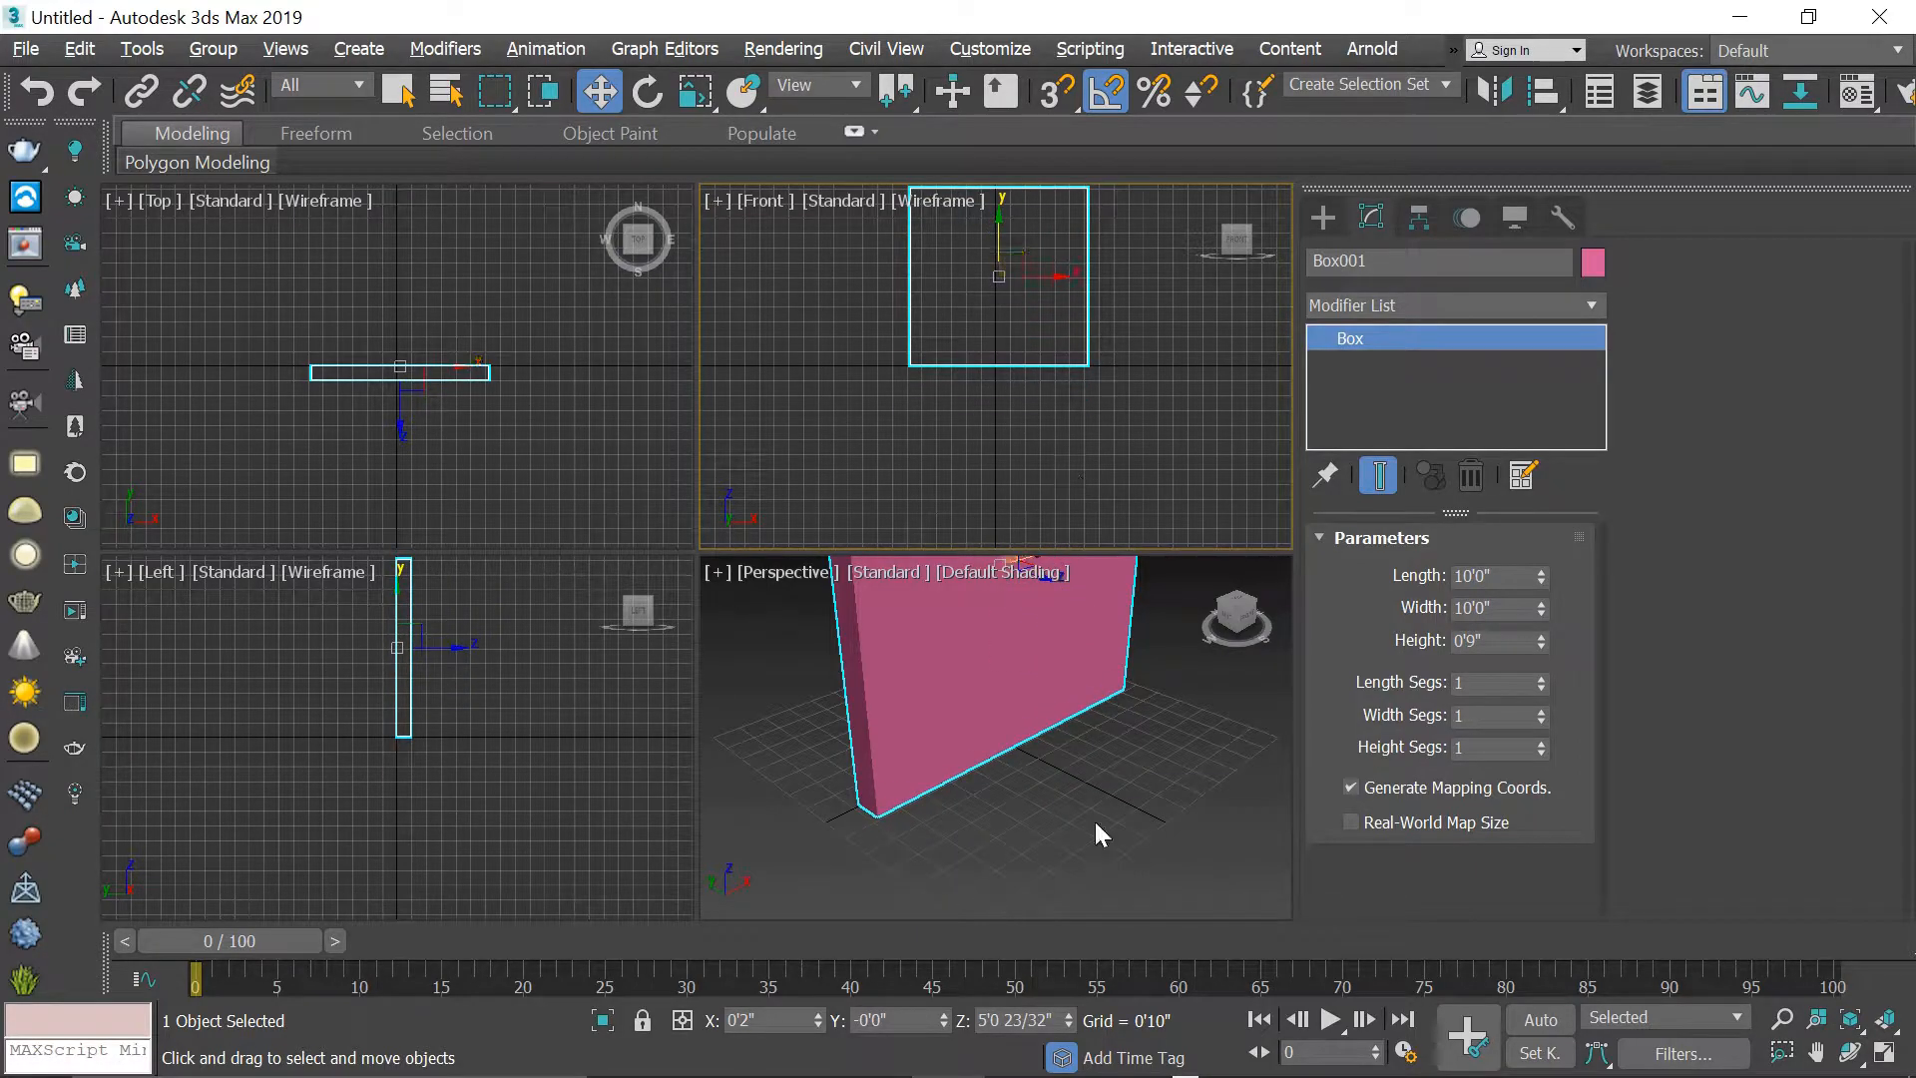
{"action": "right_click", "coordinate": [817, 1025]}
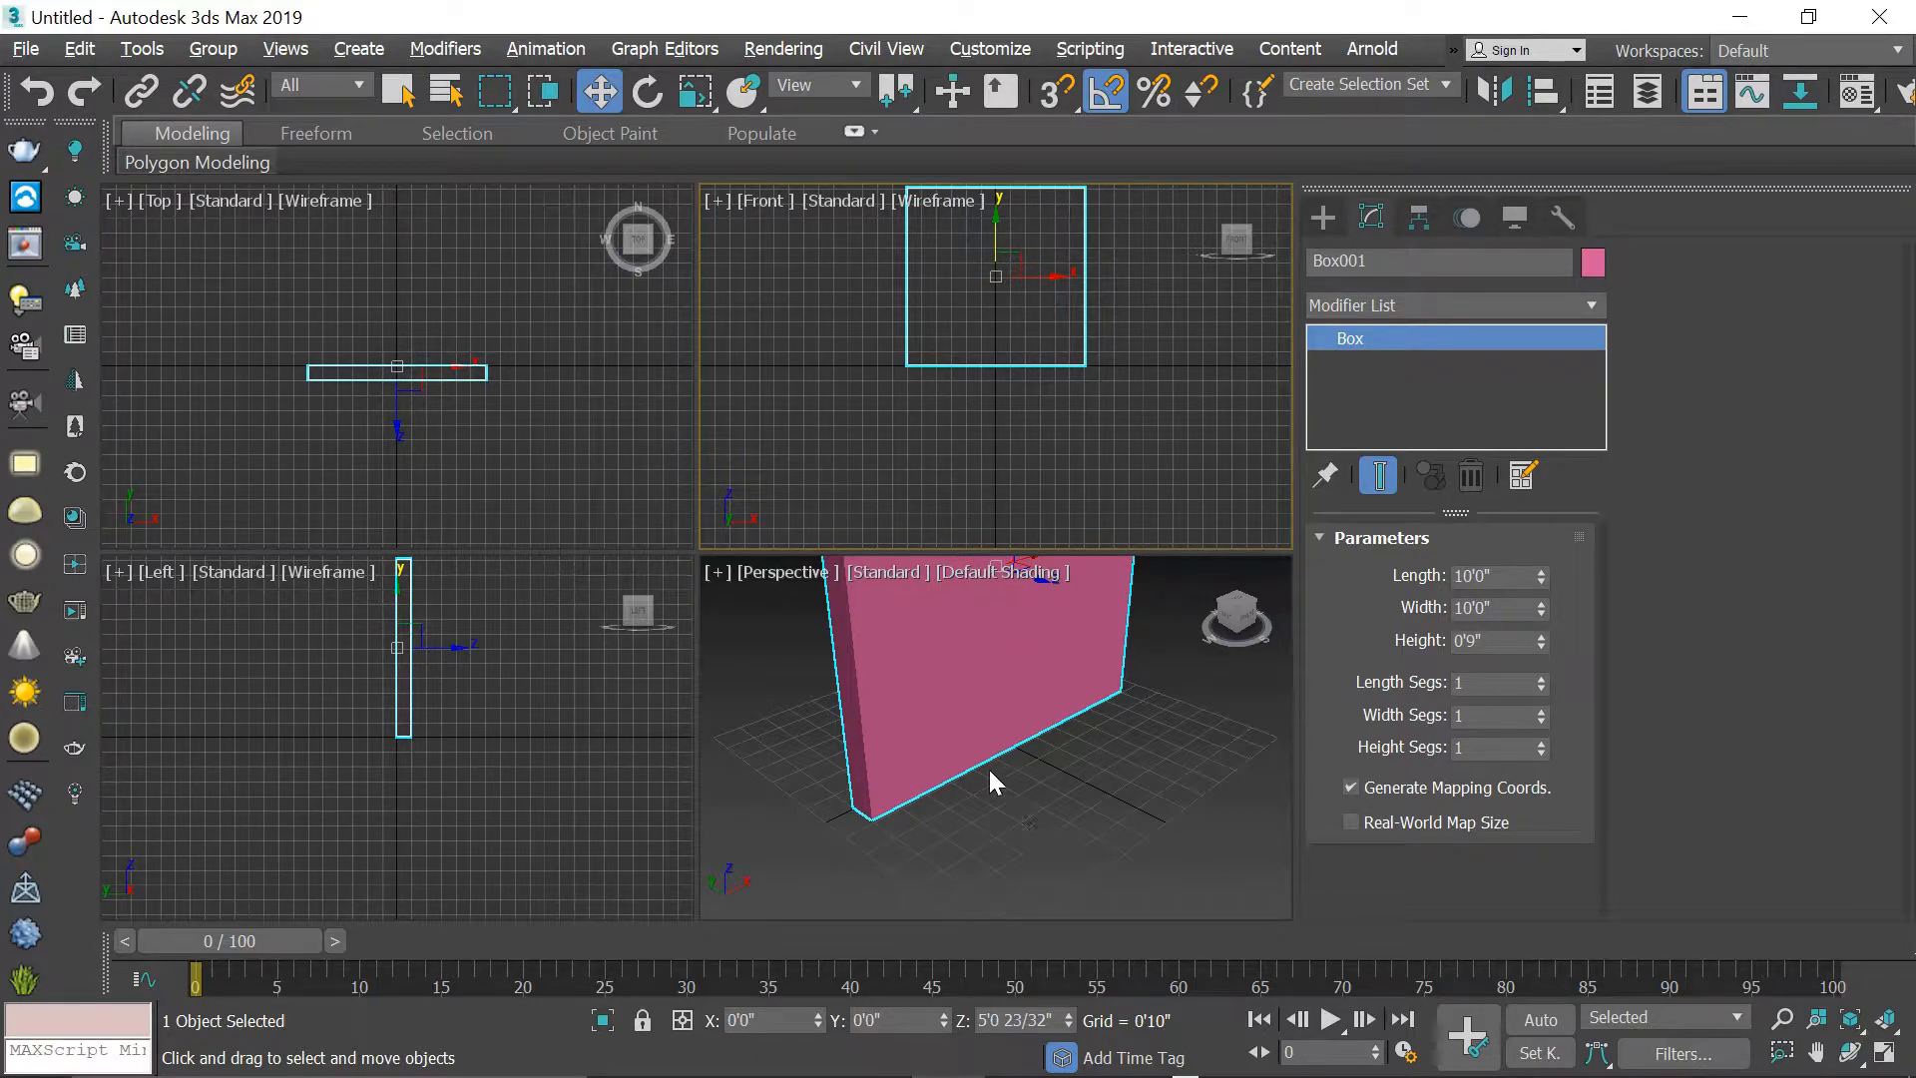
- Fit the box in all four views and maximize the Perspective view with edged faces shown
{"action": "right_click", "coordinate": [605, 798]}
{"action": "key", "text": "z"}
{"action": "right_click", "coordinate": [513, 419]}
{"action": "key", "text": "z"}
{"action": "right_click", "coordinate": [865, 417]}
{"action": "key", "text": "z"}
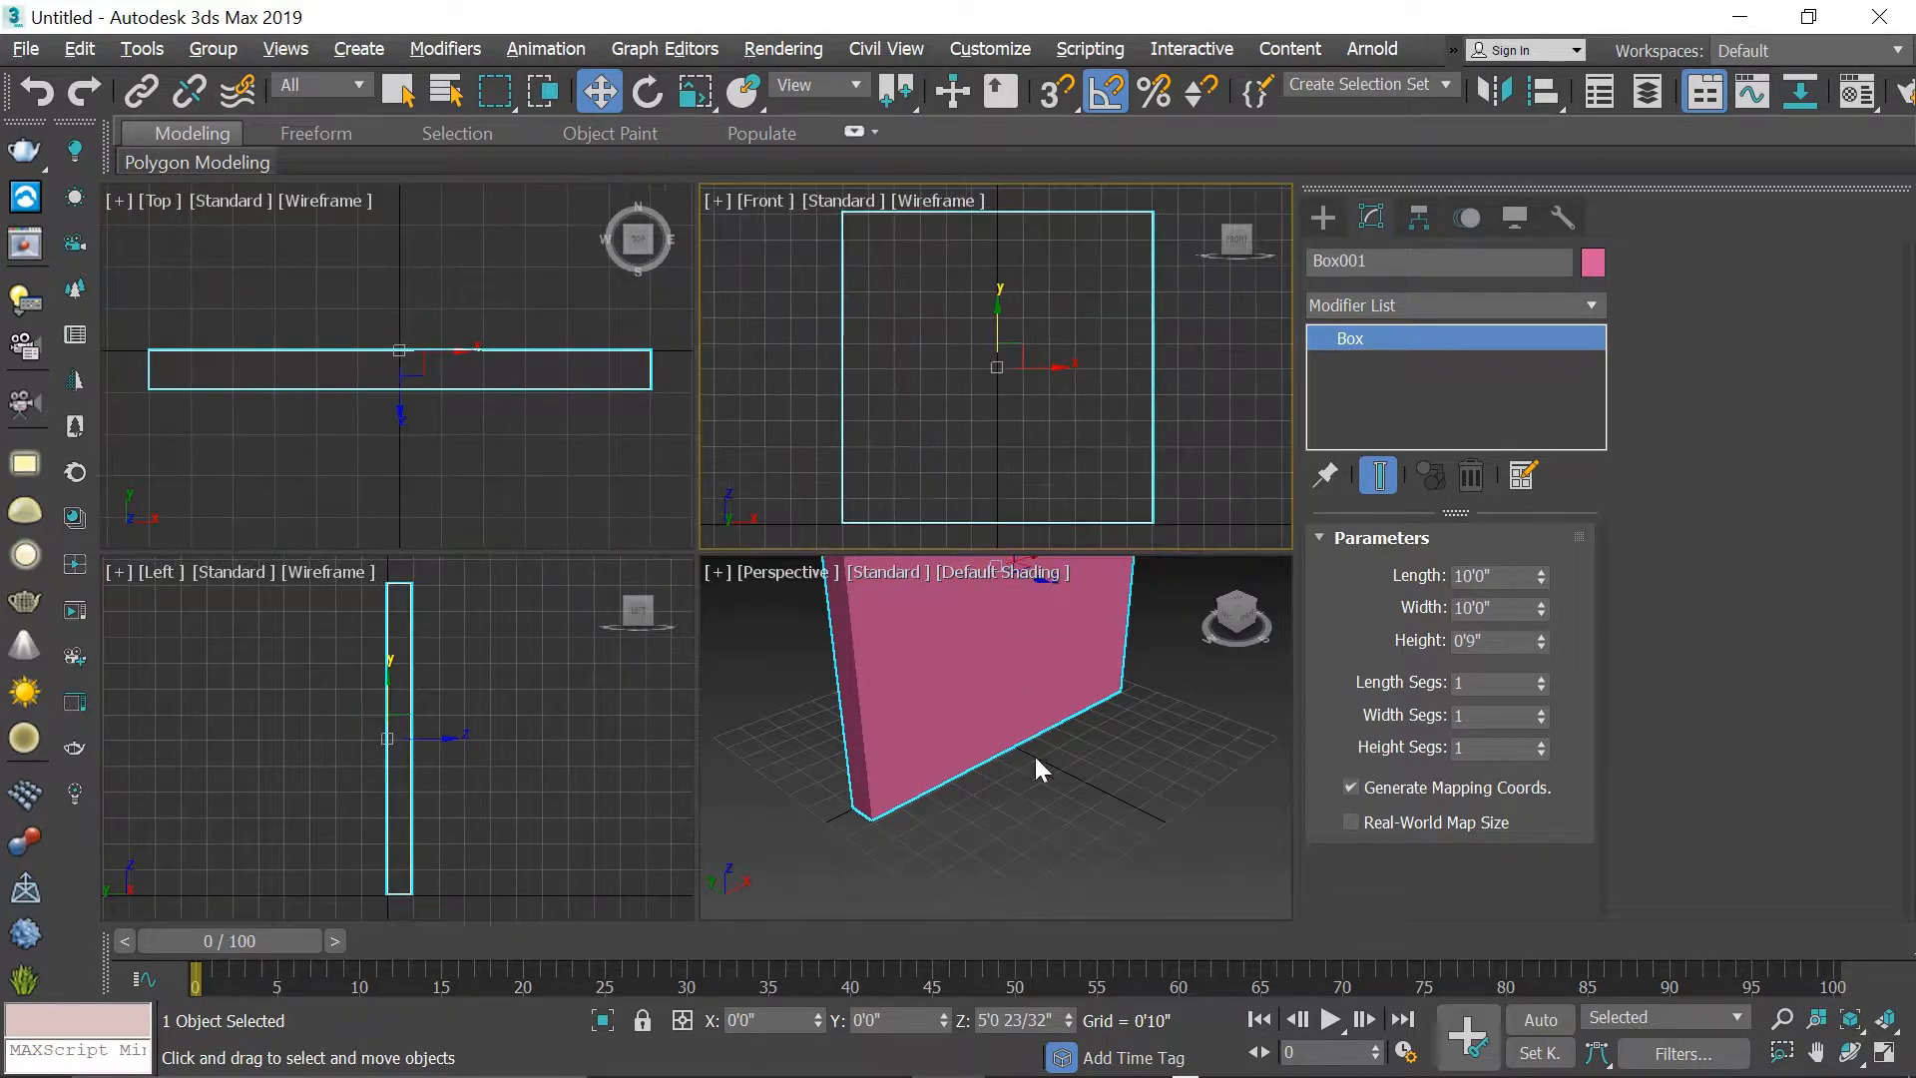
{"action": "right_click", "coordinate": [1034, 756]}
{"action": "key", "text": "z"}
{"action": "key", "text": "alt+w"}
{"action": "key", "text": "F4"}
{"action": "mouse_move", "coordinate": [795, 586]}
{"action": "middle_mouse_down", "text": "alt"}
{"action": "mouse_move", "coordinate": [792, 607]}
{"action": "mouse_move", "coordinate": [997, 548]}
{"action": "mouse_move", "coordinate": [792, 583]}
{"action": "middle_mouse_up", "text": "alt"}
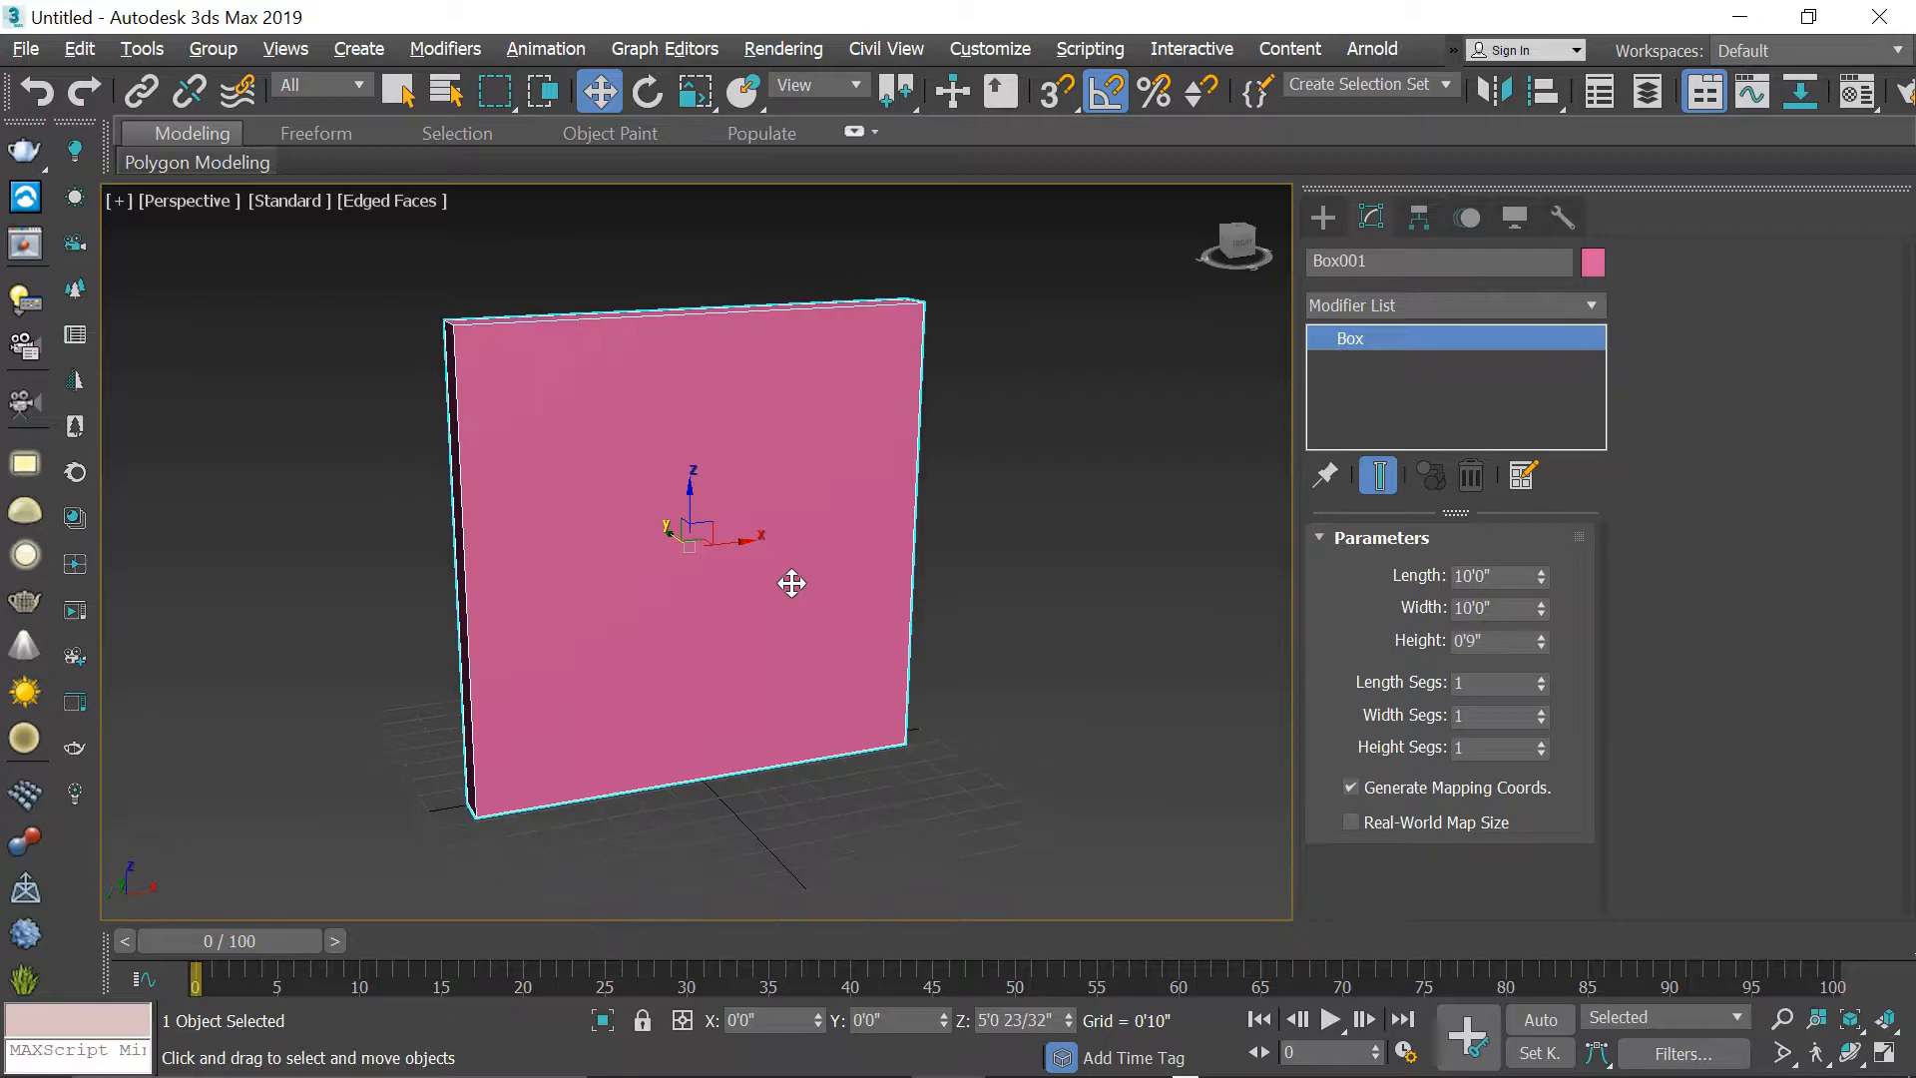
- Create a second box with AutoGrid on the wall's front face, about 3'11" long, 4'9" wide and 1'10" high
{"action": "left_click", "coordinate": [1324, 215]}
{"action": "left_click", "coordinate": [1391, 393]}
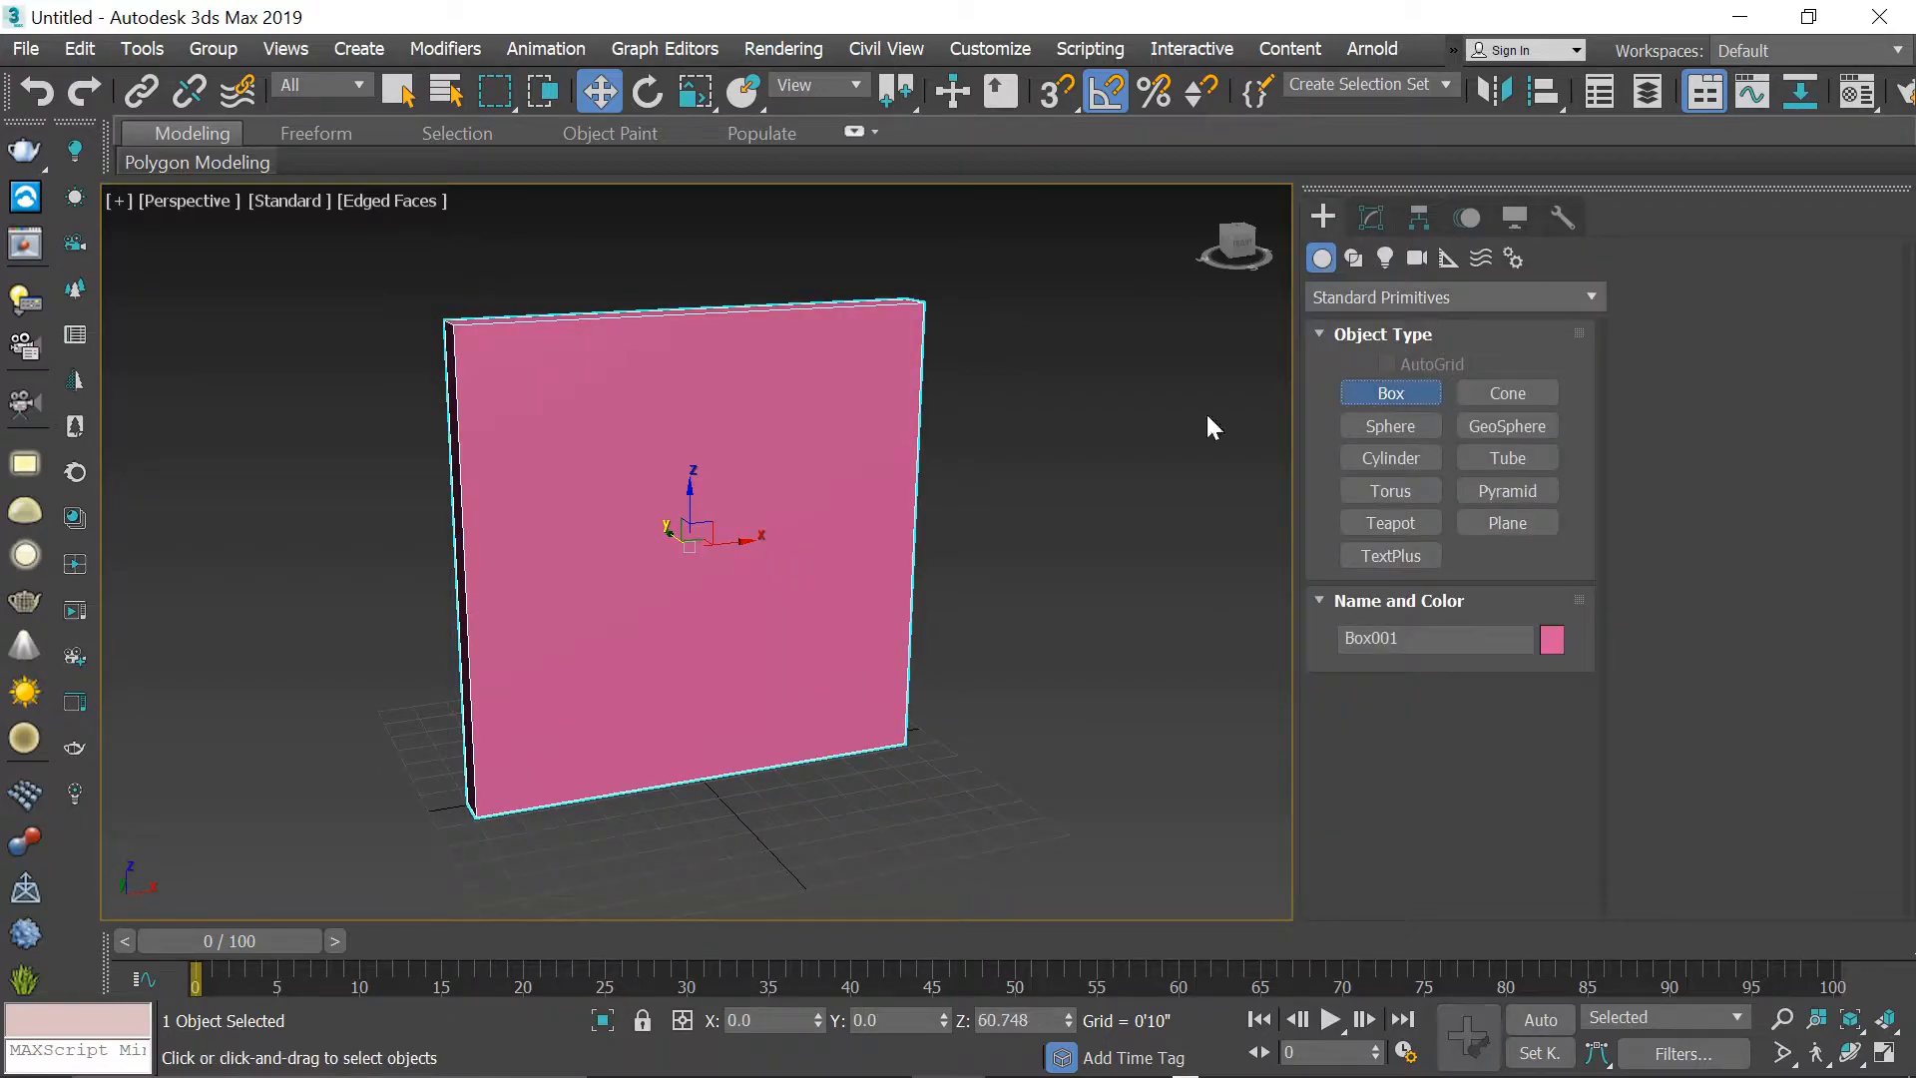
{"action": "left_click", "coordinate": [1387, 364]}
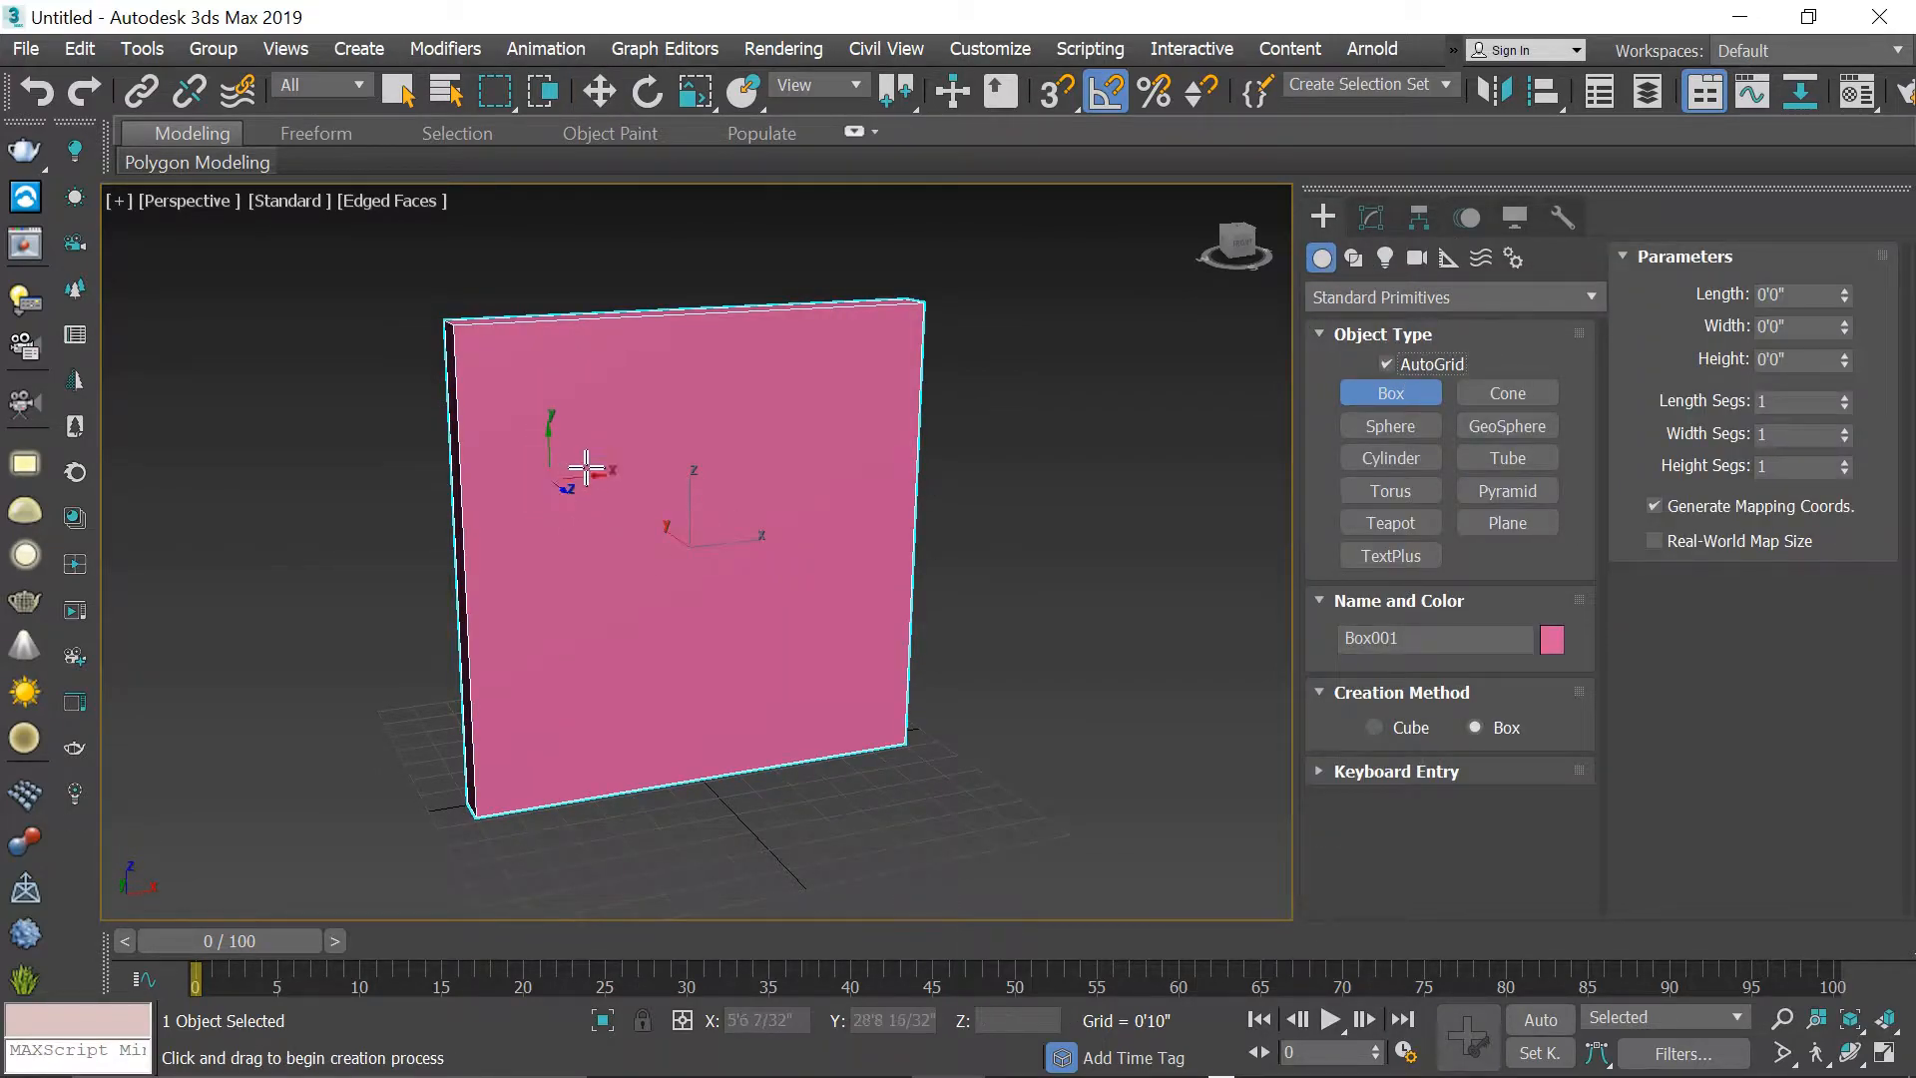
{"action": "left_click_drag", "start_coordinate": [613, 452], "coordinate": [798, 620]}
{"action": "left_click", "coordinate": [889, 671]}
{"action": "right_click", "coordinate": [817, 578]}
- Set the second box's length to 4', width to 6' and height to 2'
{"action": "left_click", "coordinate": [1371, 216]}
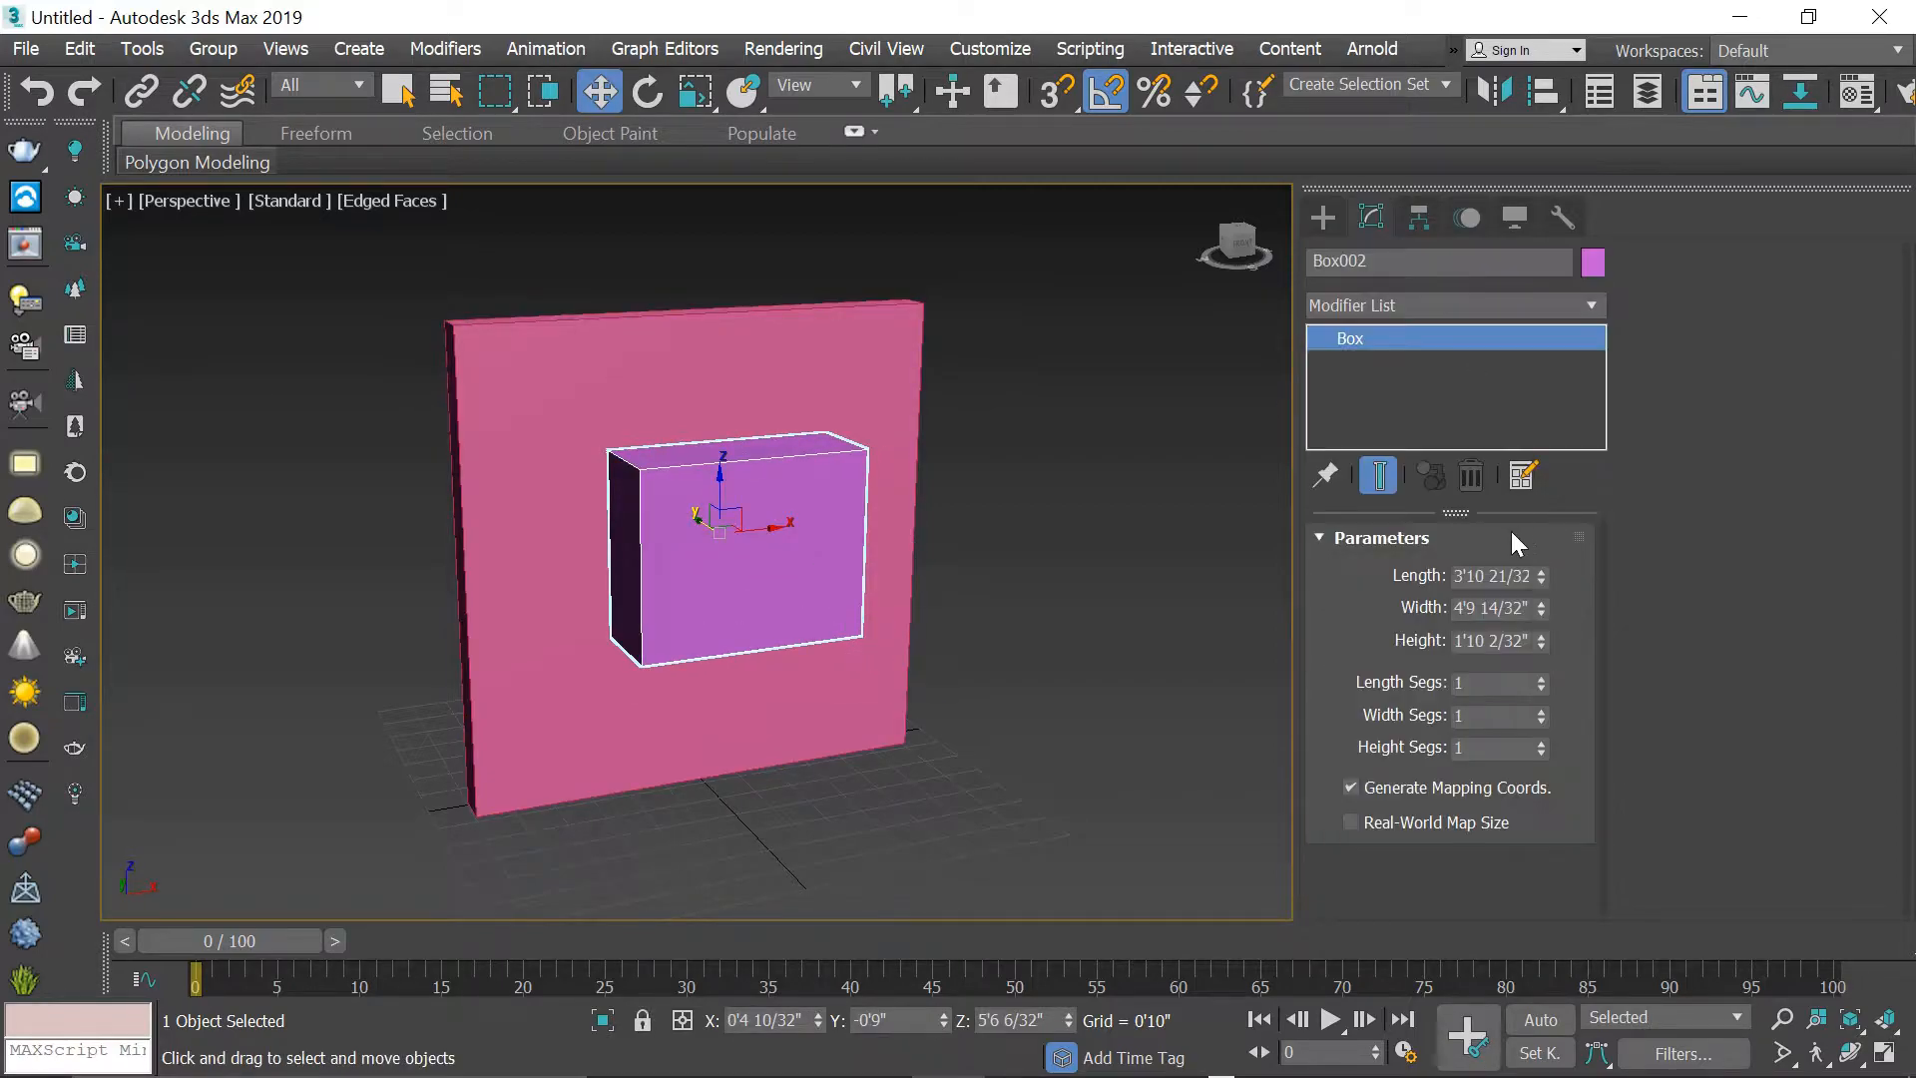
{"action": "type", "text": "4'"}
{"action": "key", "text": "Return"}
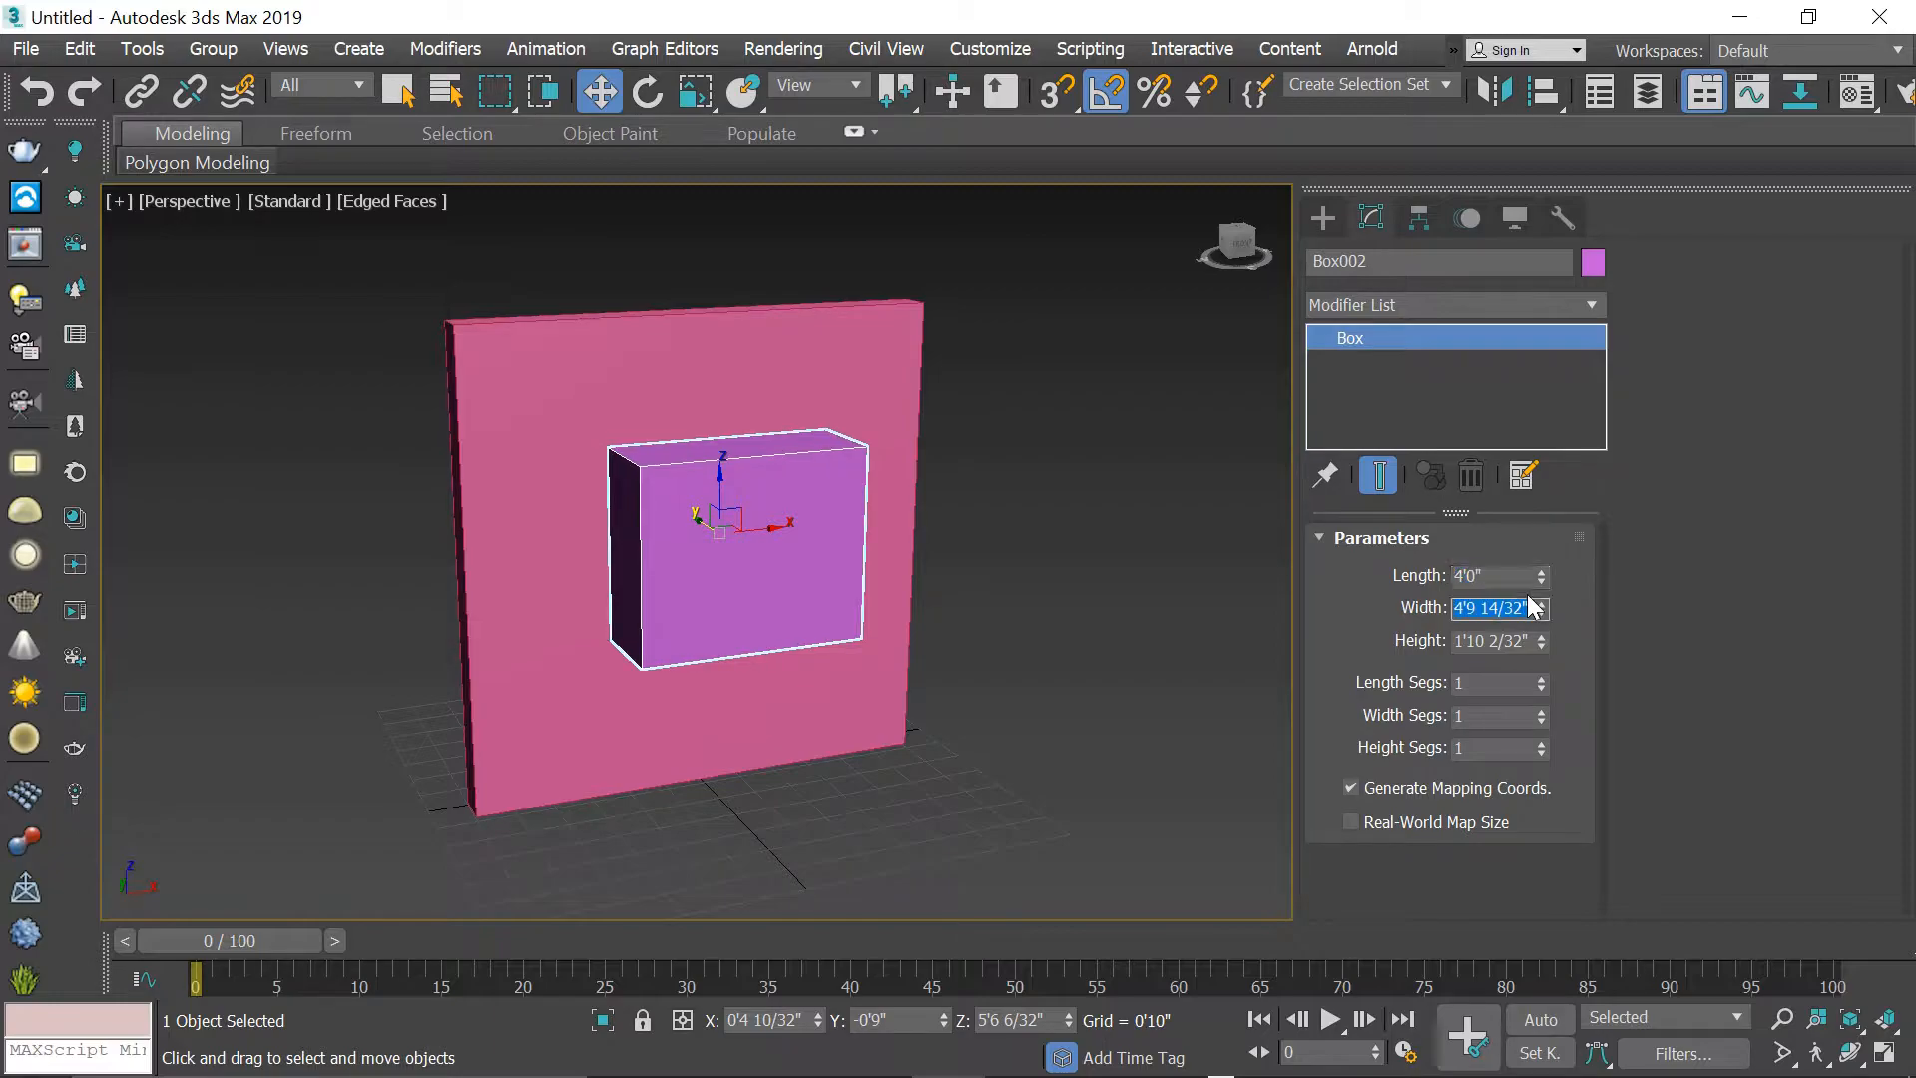
{"action": "type", "text": "6"}
{"action": "key", "text": "Tab"}
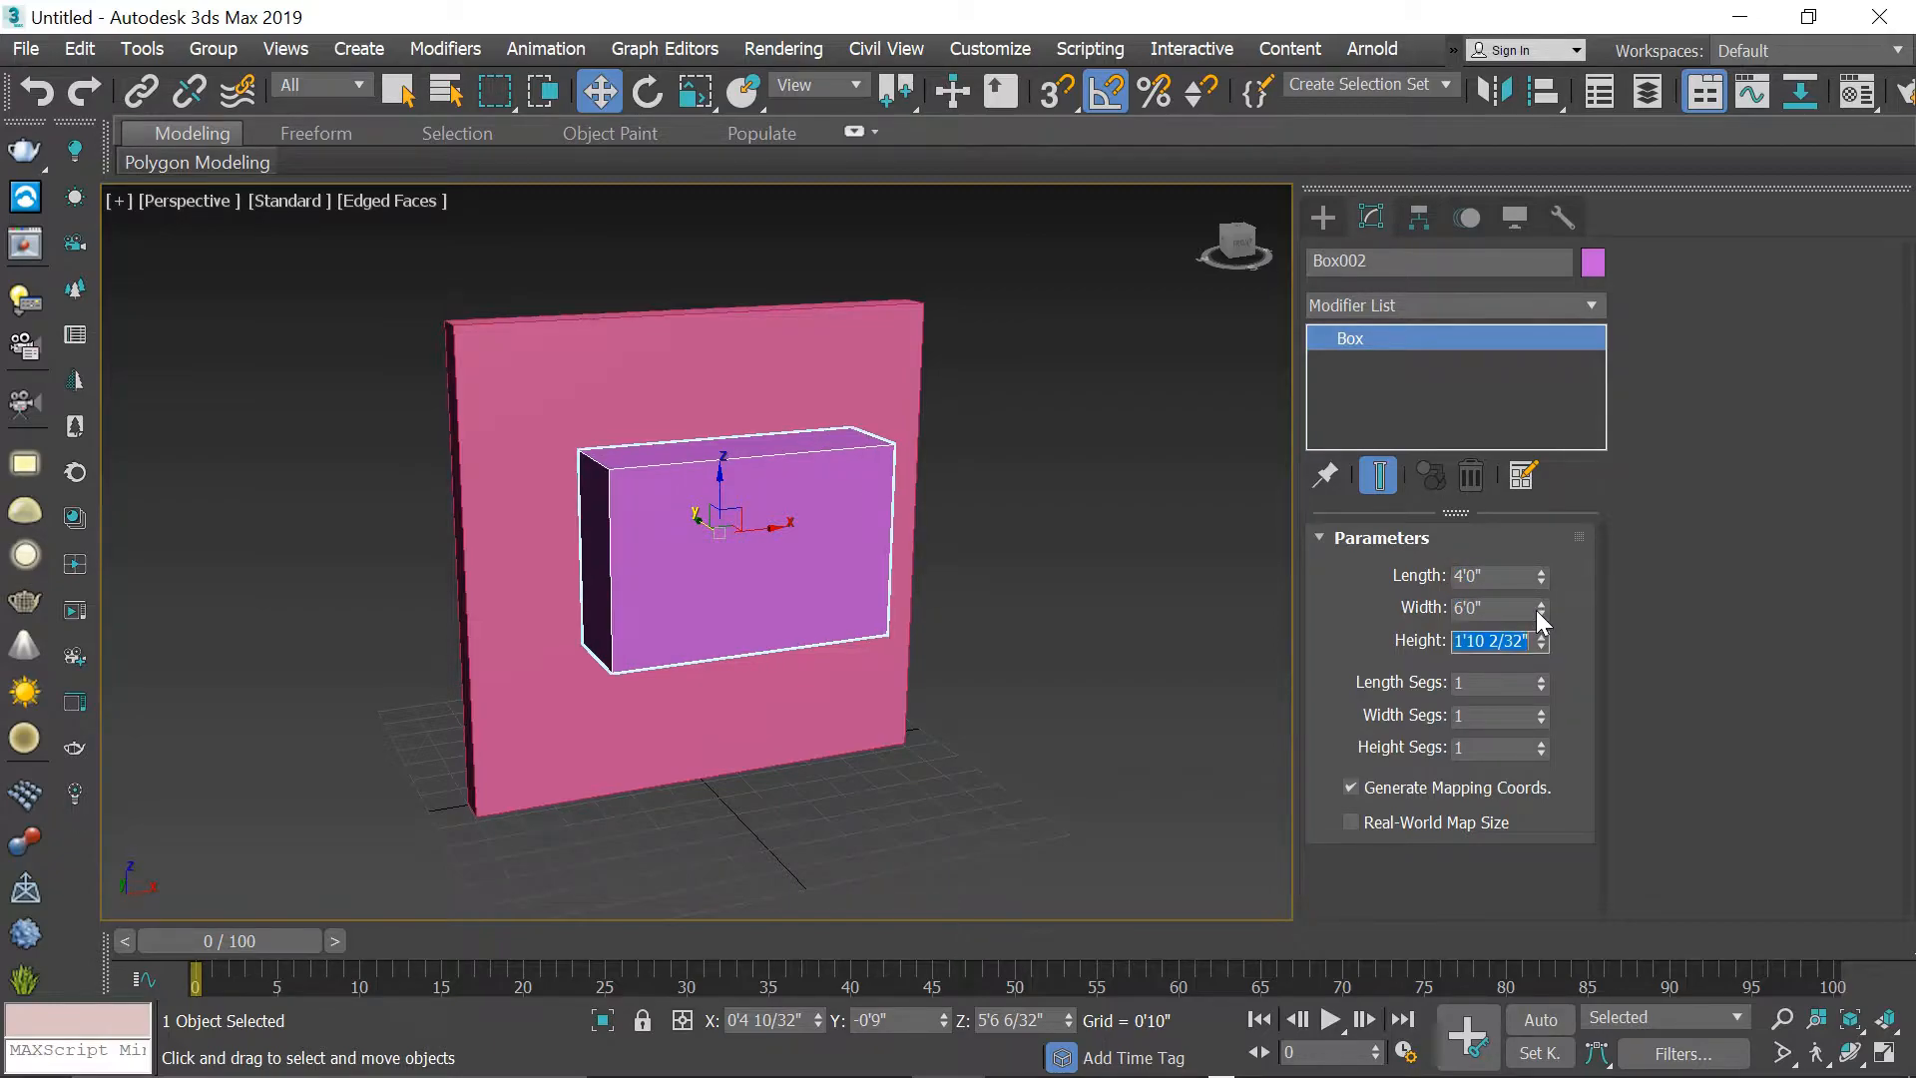
{"action": "type", "text": "2'0"}
{"action": "key", "text": "Return"}
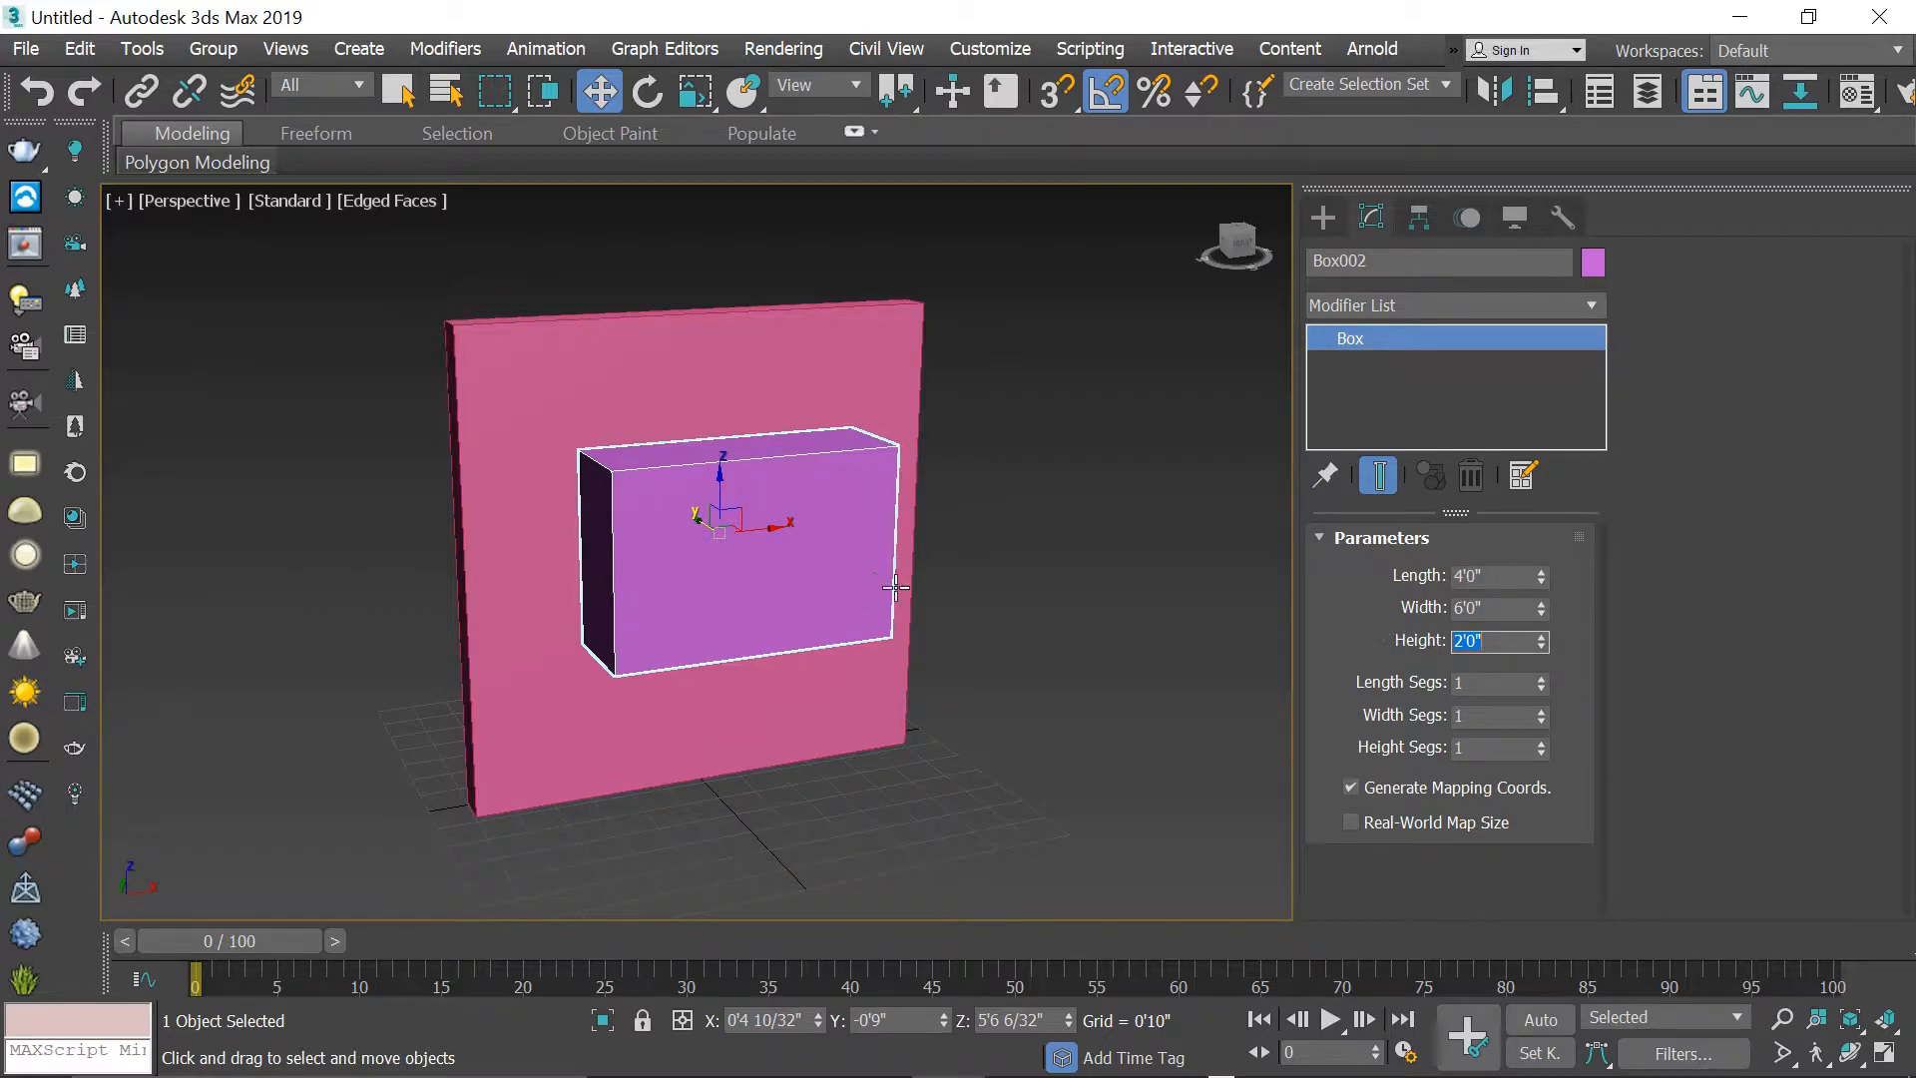
- Push the second box back through the wall and zero its X and Y position
{"action": "middle_click_drag", "start_coordinate": [851, 589], "coordinate": [599, 561], "text": "alt"}
{"action": "left_click_drag", "start_coordinate": [666, 534], "coordinate": [625, 509]}
{"action": "middle_click_drag", "start_coordinate": [625, 509], "coordinate": [698, 579], "text": "alt"}
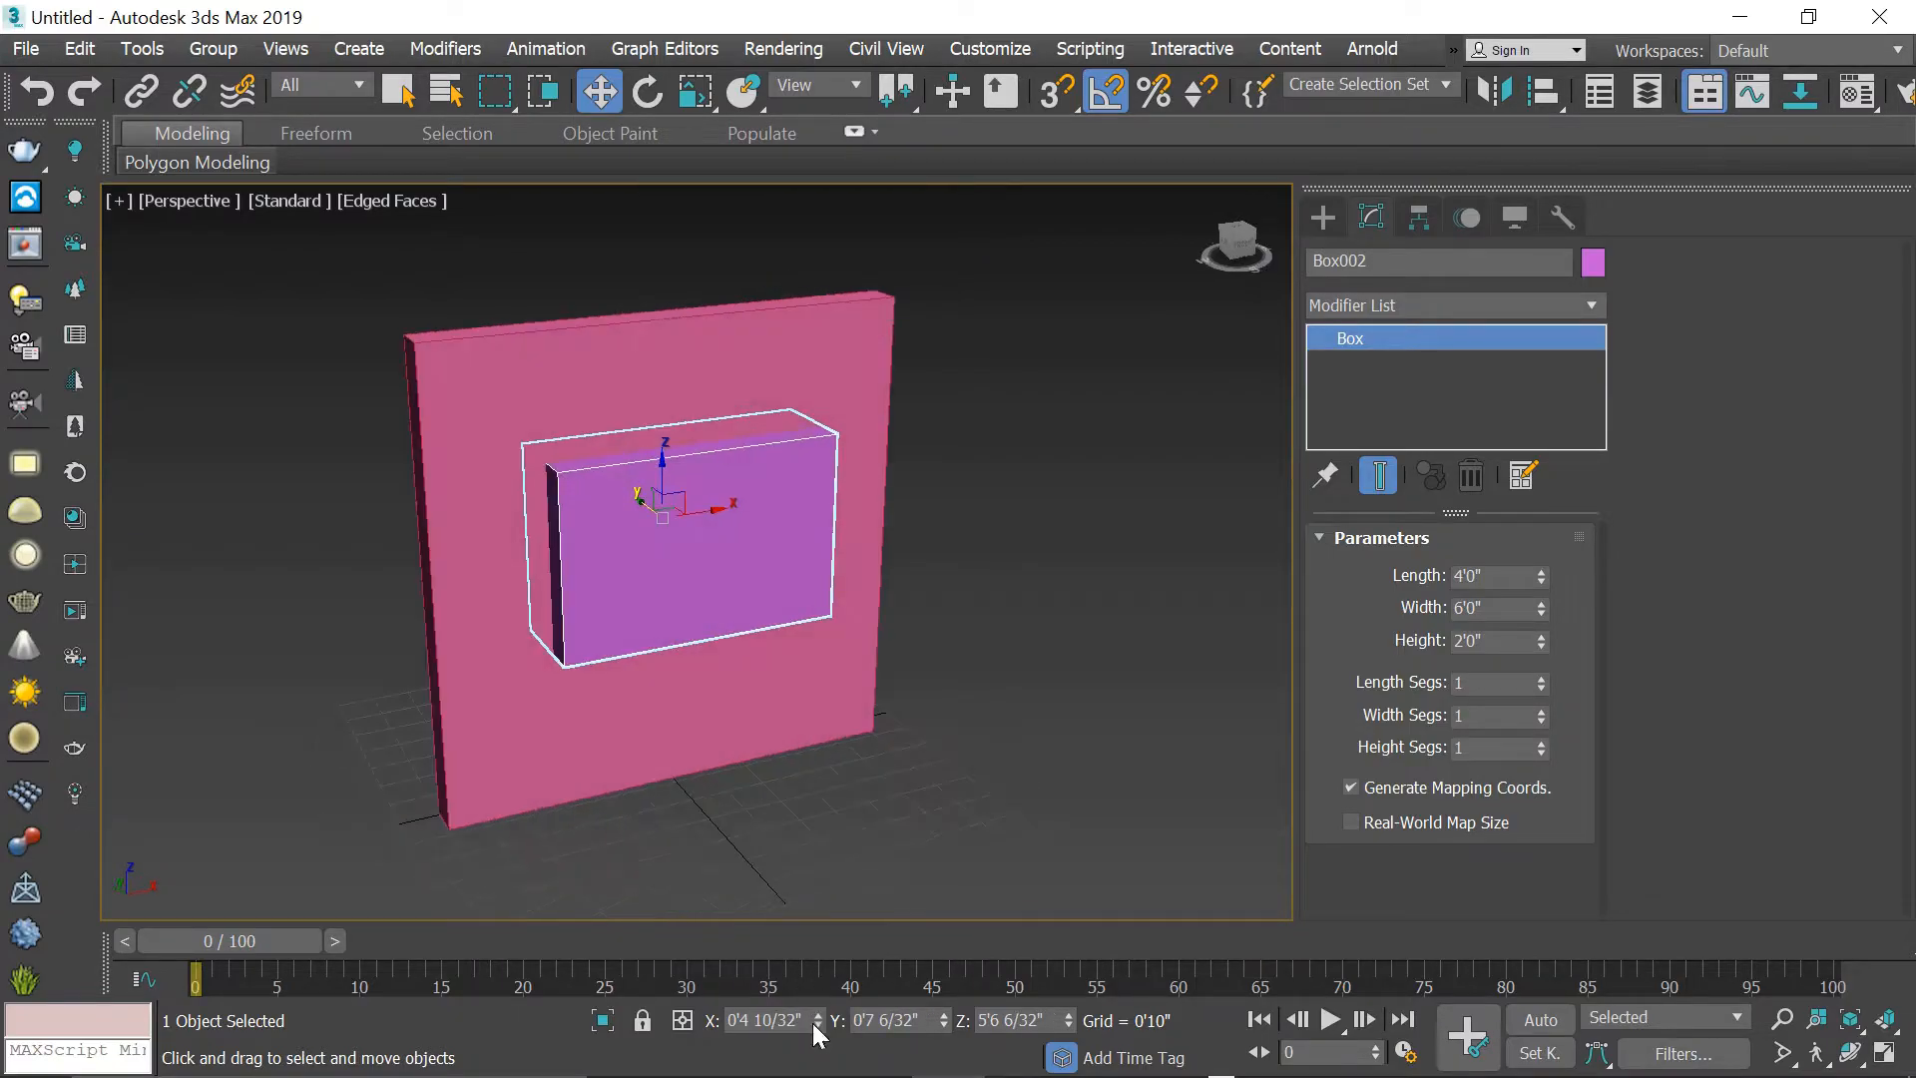
{"action": "right_click", "coordinate": [816, 1015]}
{"action": "right_click", "coordinate": [943, 1015]}
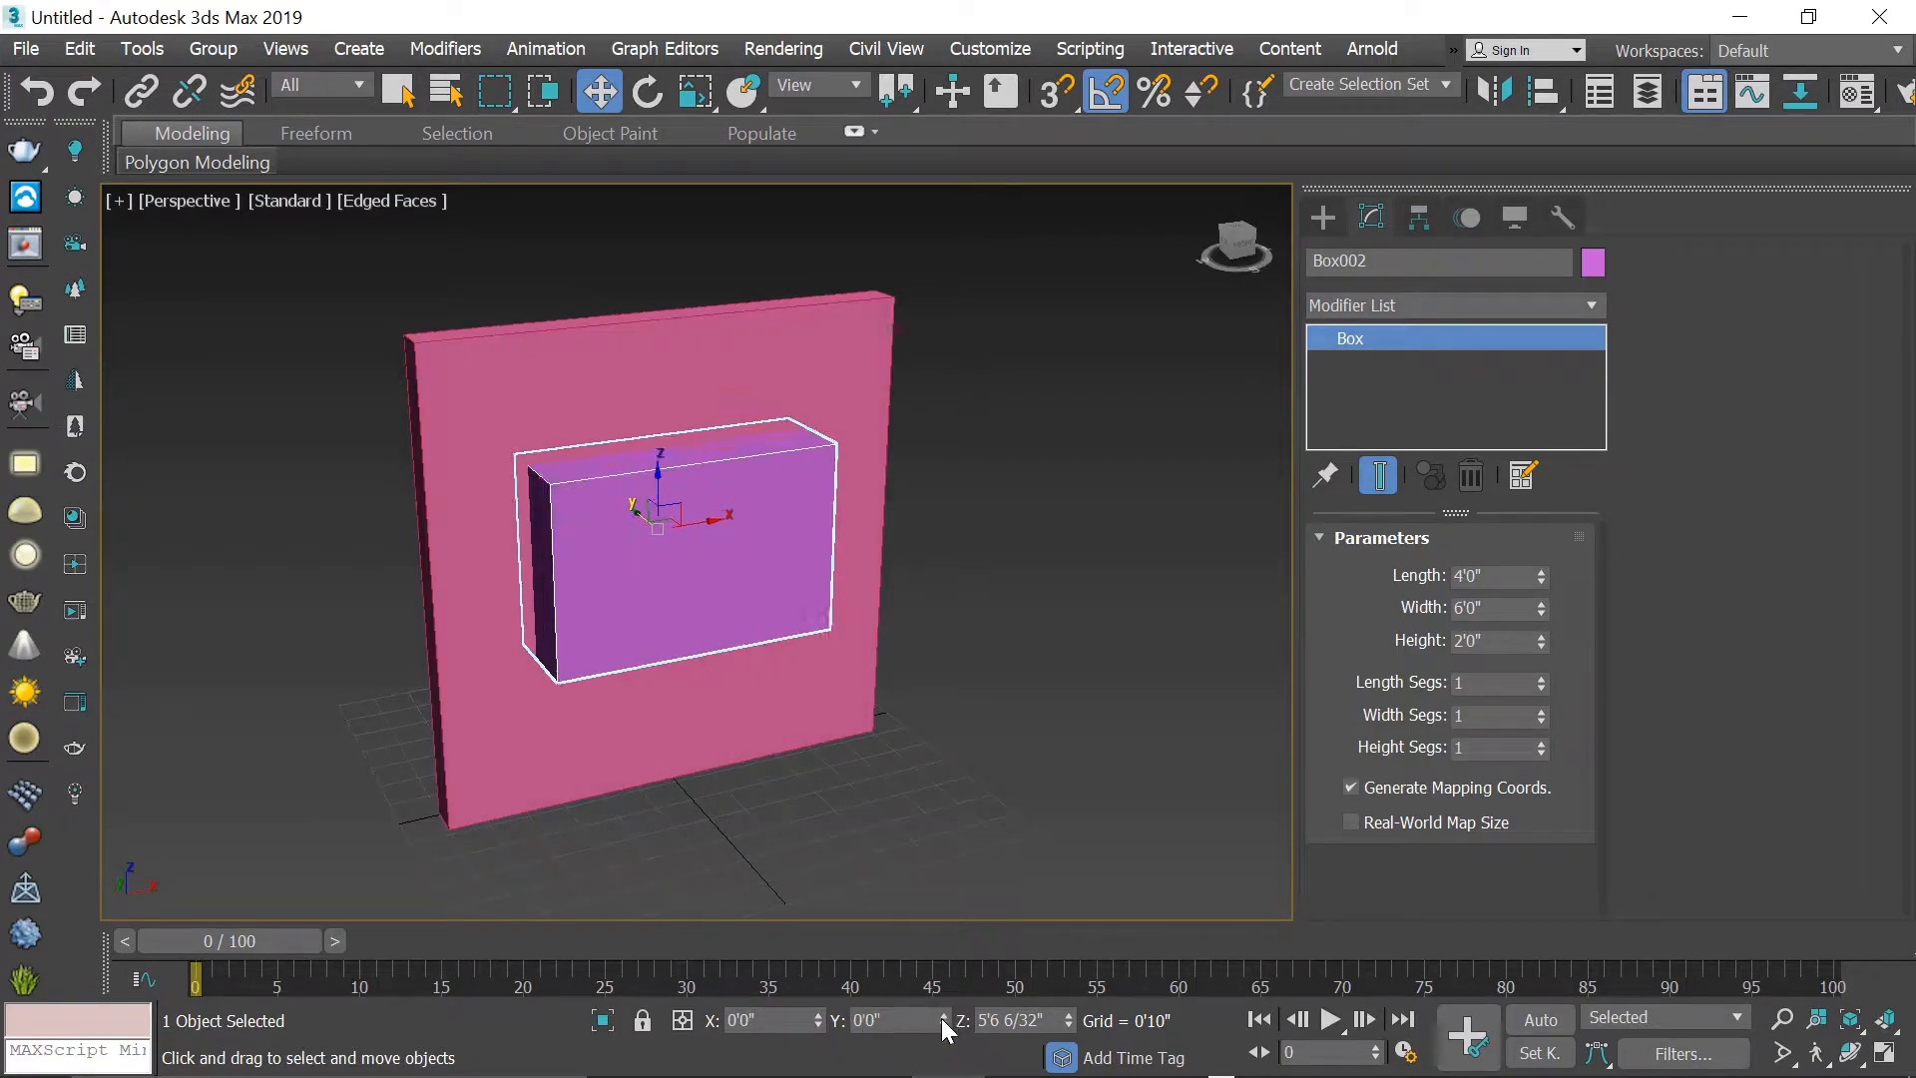
{"action": "middle_click_drag", "start_coordinate": [894, 736], "coordinate": [898, 672], "text": "alt"}
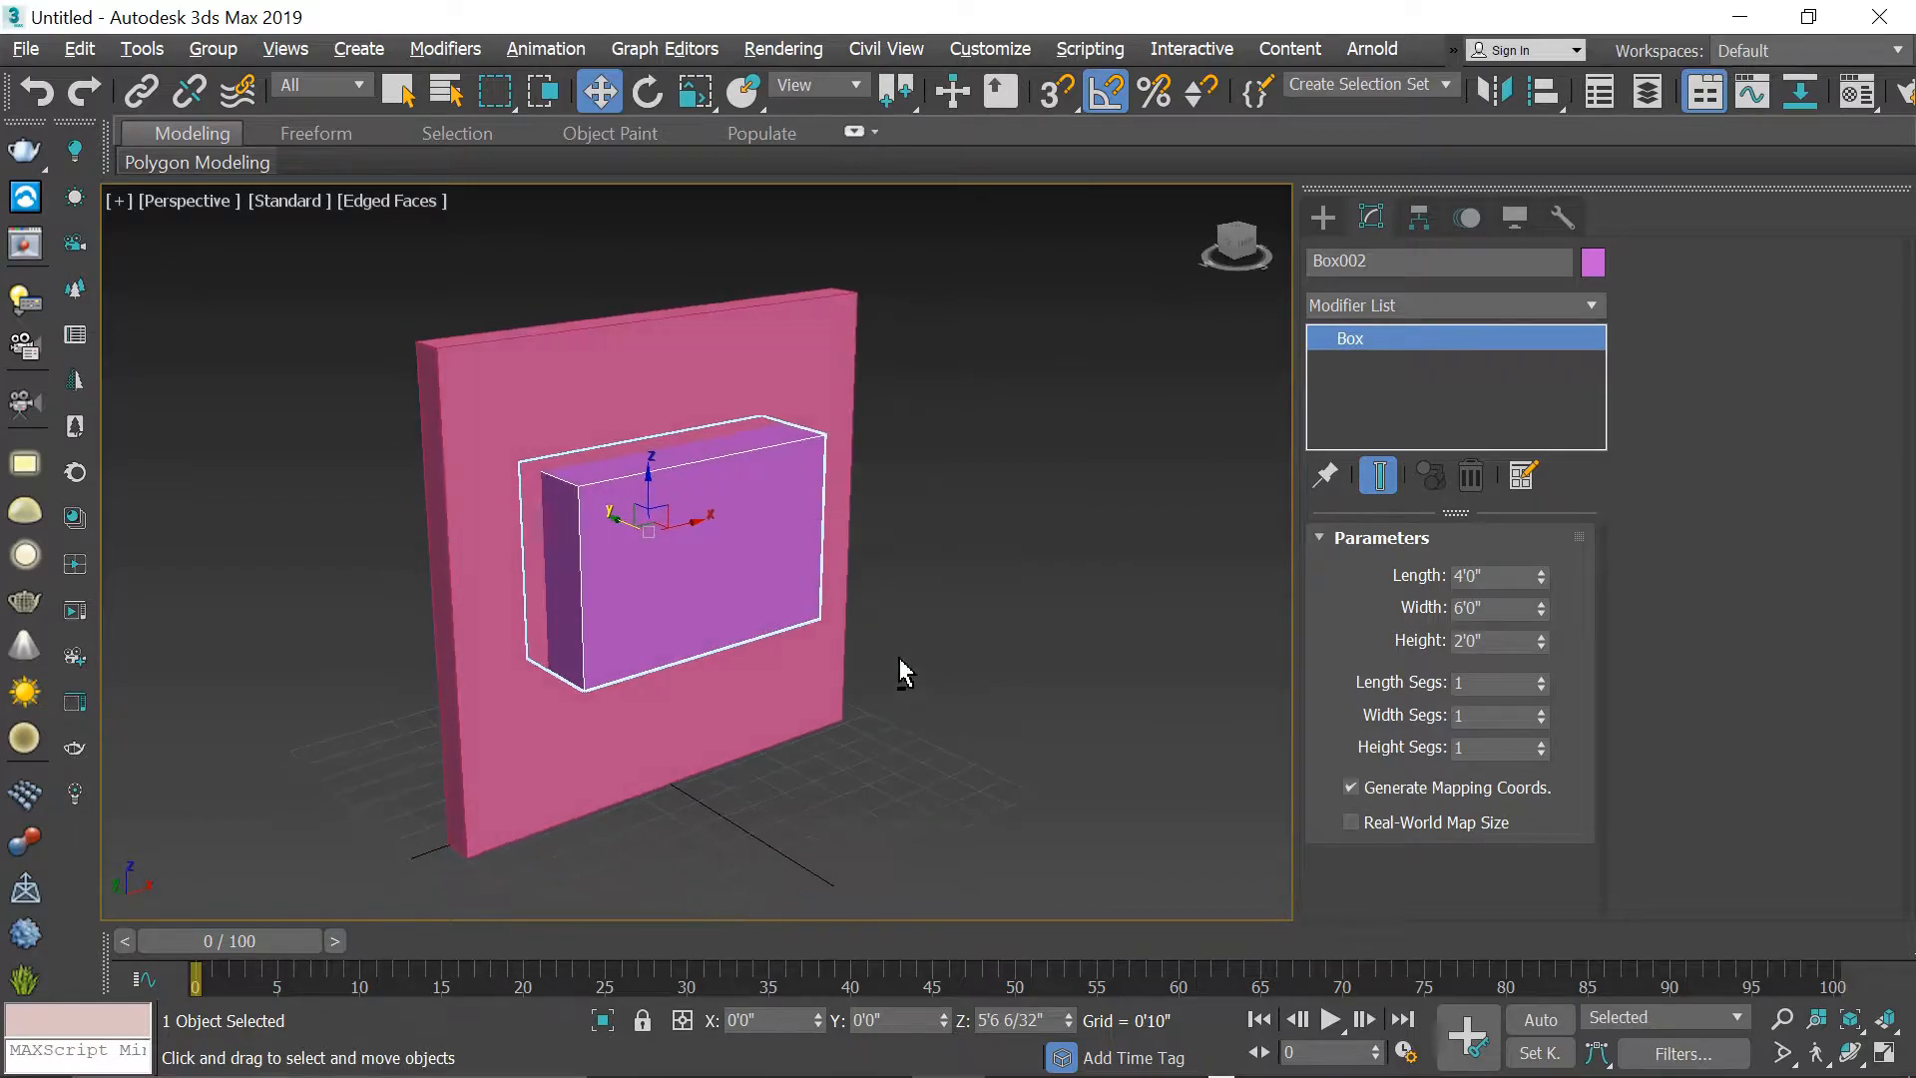
- Cut the window opening by subtracting the purple box from the wall with ProBoolean
{"action": "left_click", "coordinate": [742, 388]}
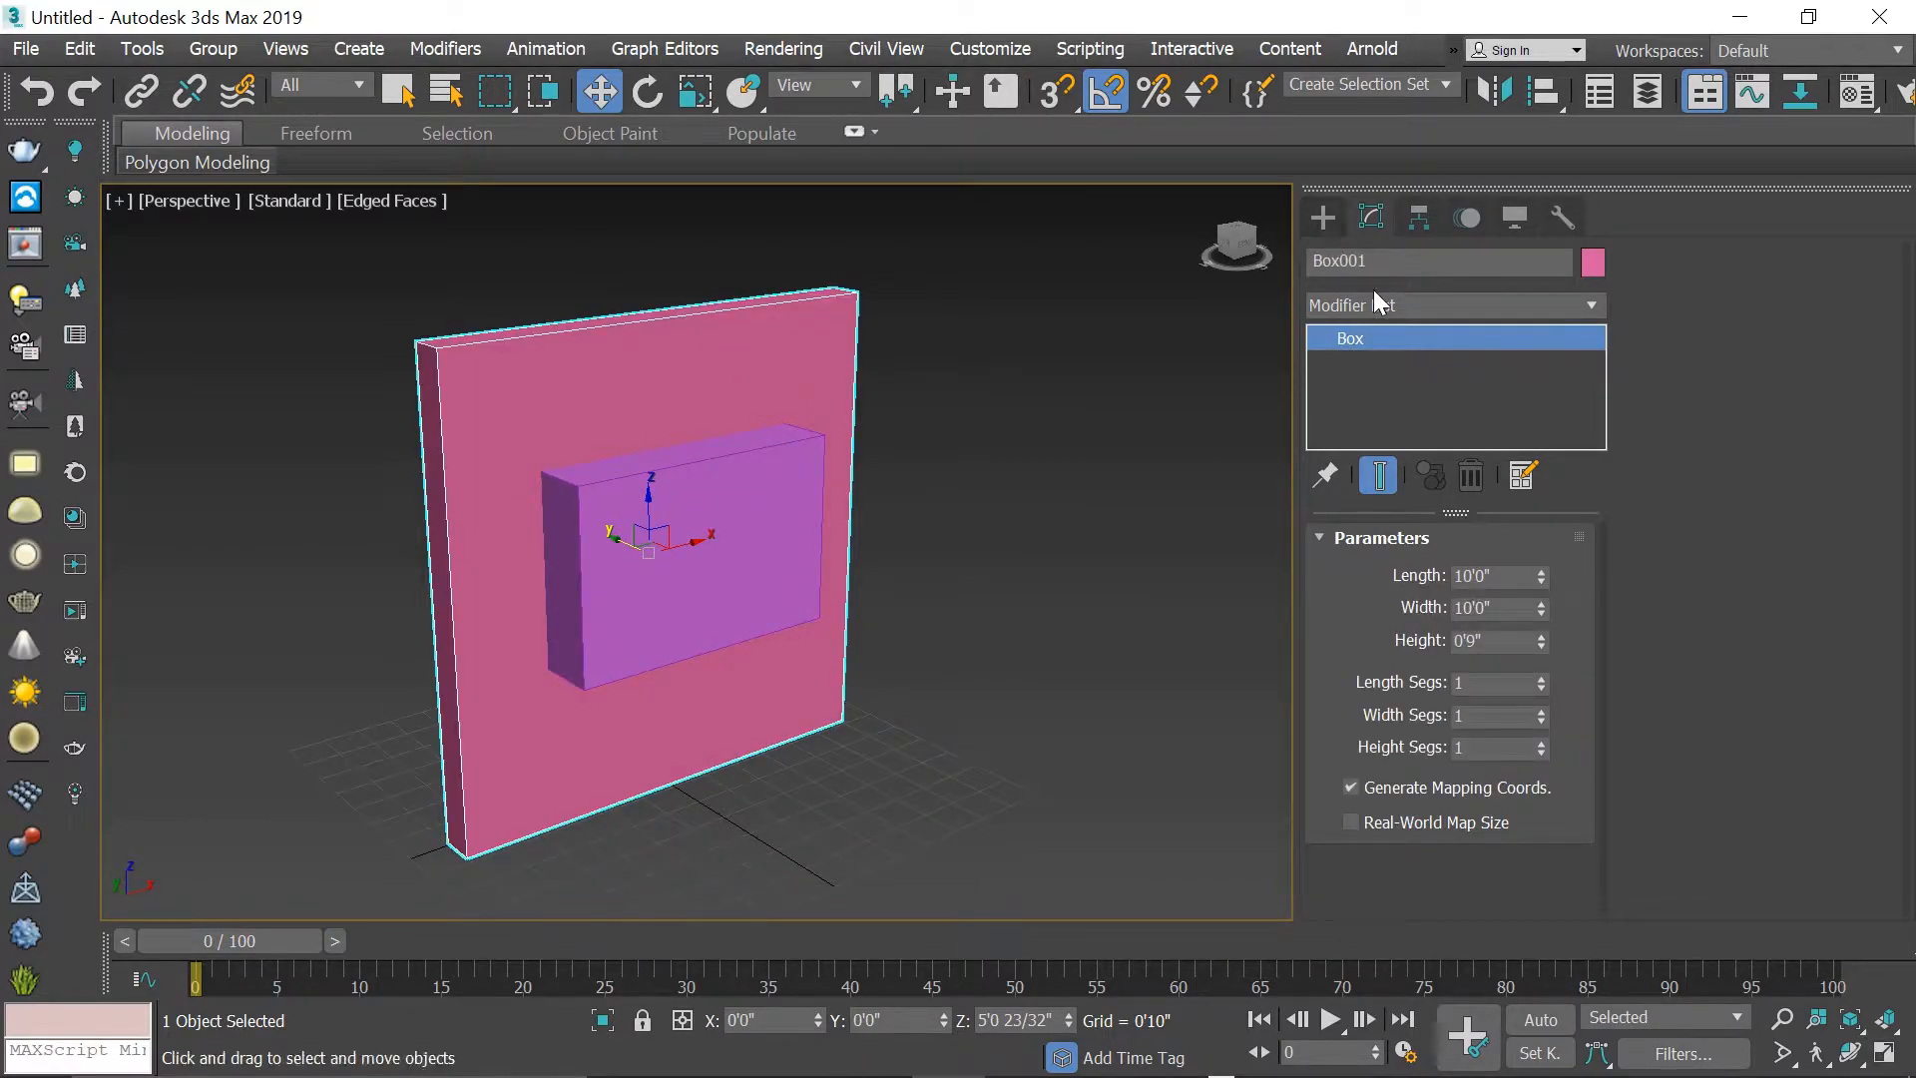
{"action": "left_click", "coordinate": [1323, 217]}
{"action": "left_click", "coordinate": [1361, 297]}
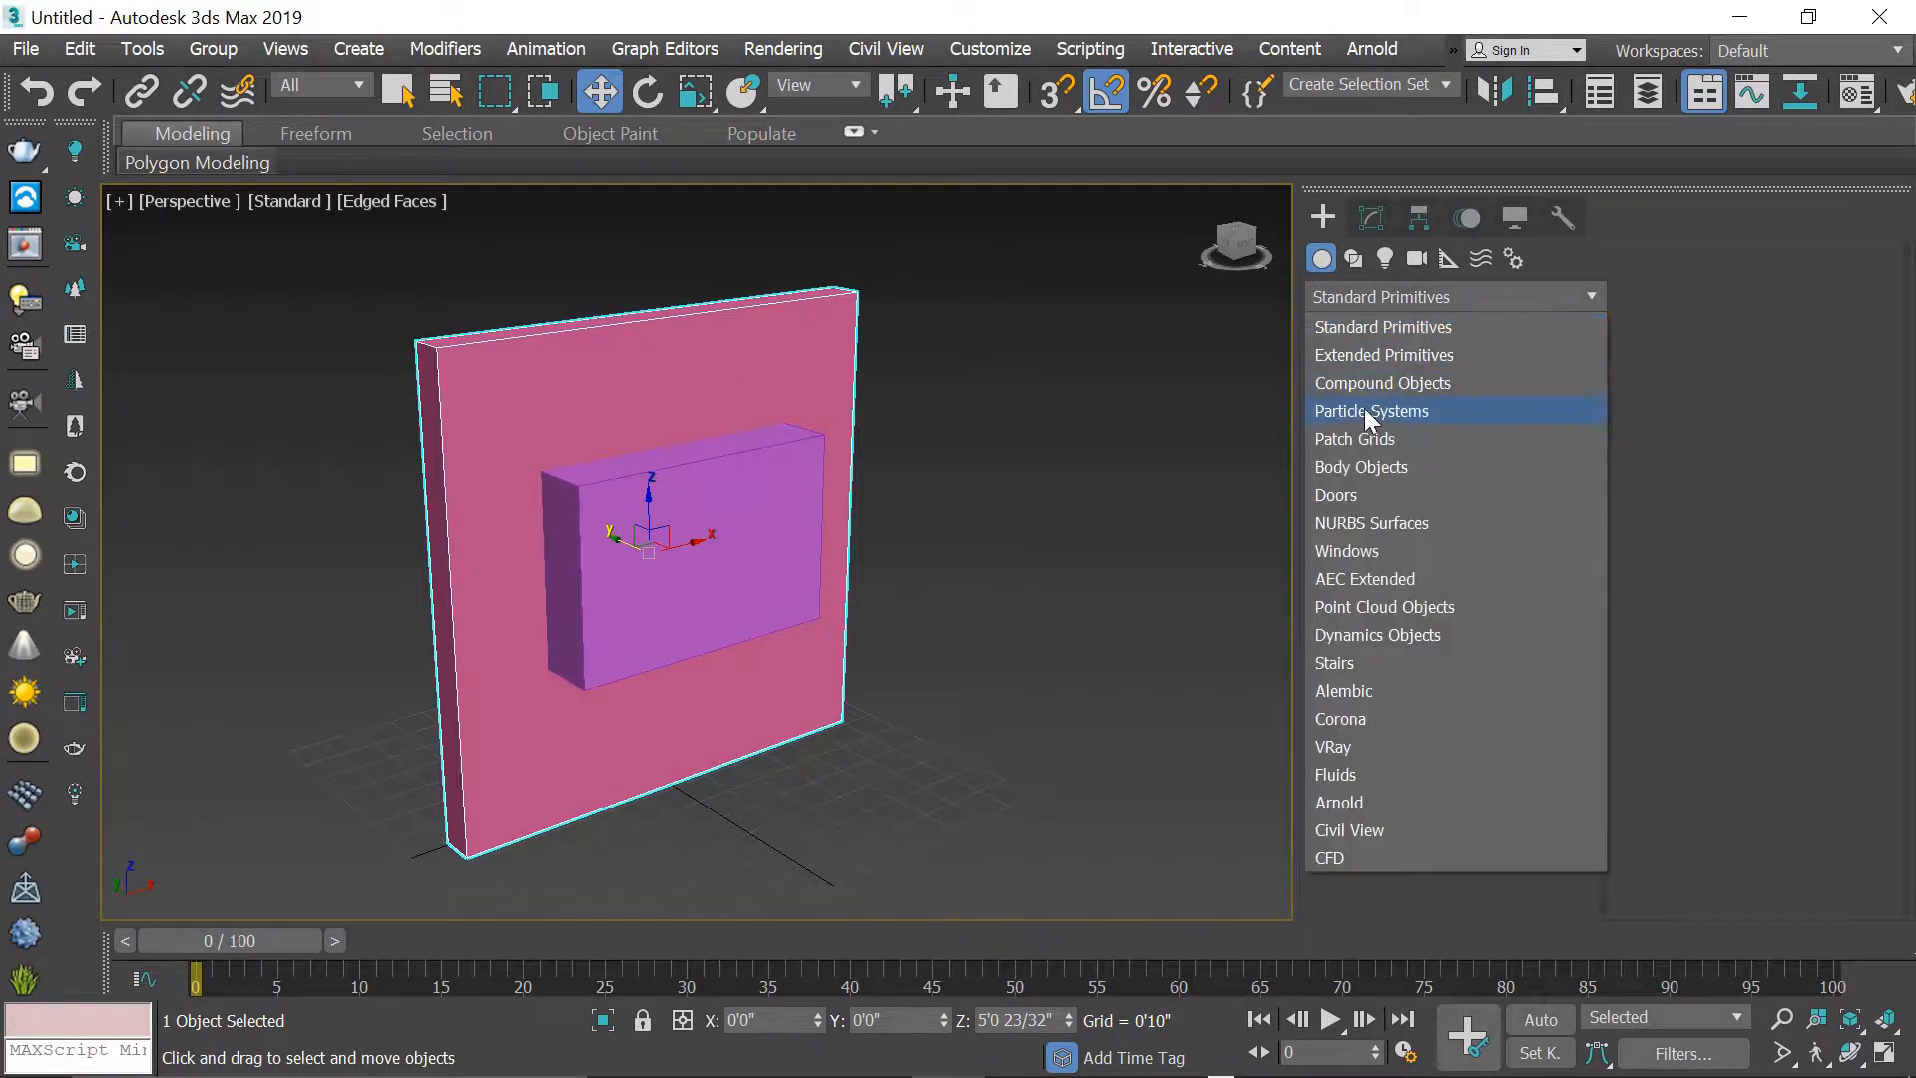
{"action": "left_click", "coordinate": [1361, 385]}
{"action": "left_click", "coordinate": [1397, 556]}
{"action": "left_click", "coordinate": [1411, 723]}
{"action": "left_click", "coordinate": [789, 524]}
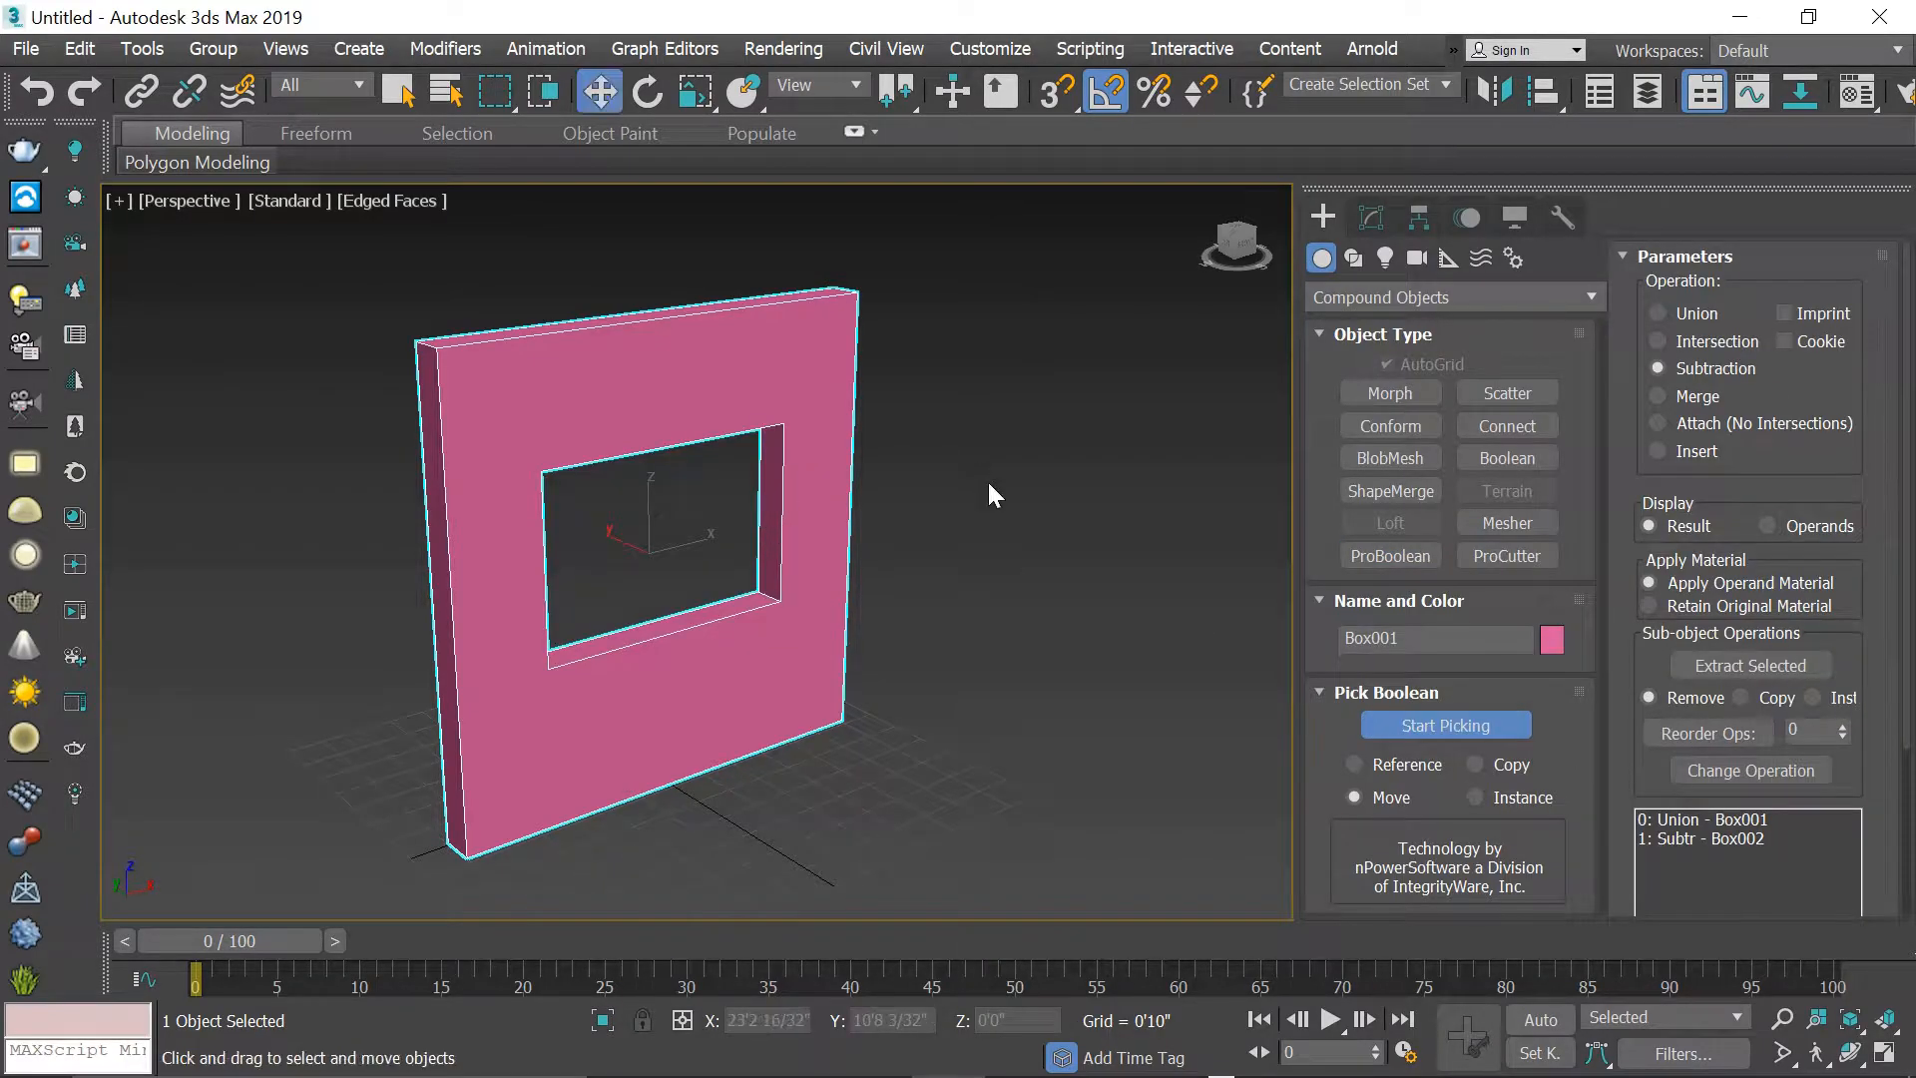
{"action": "key", "text": "w"}
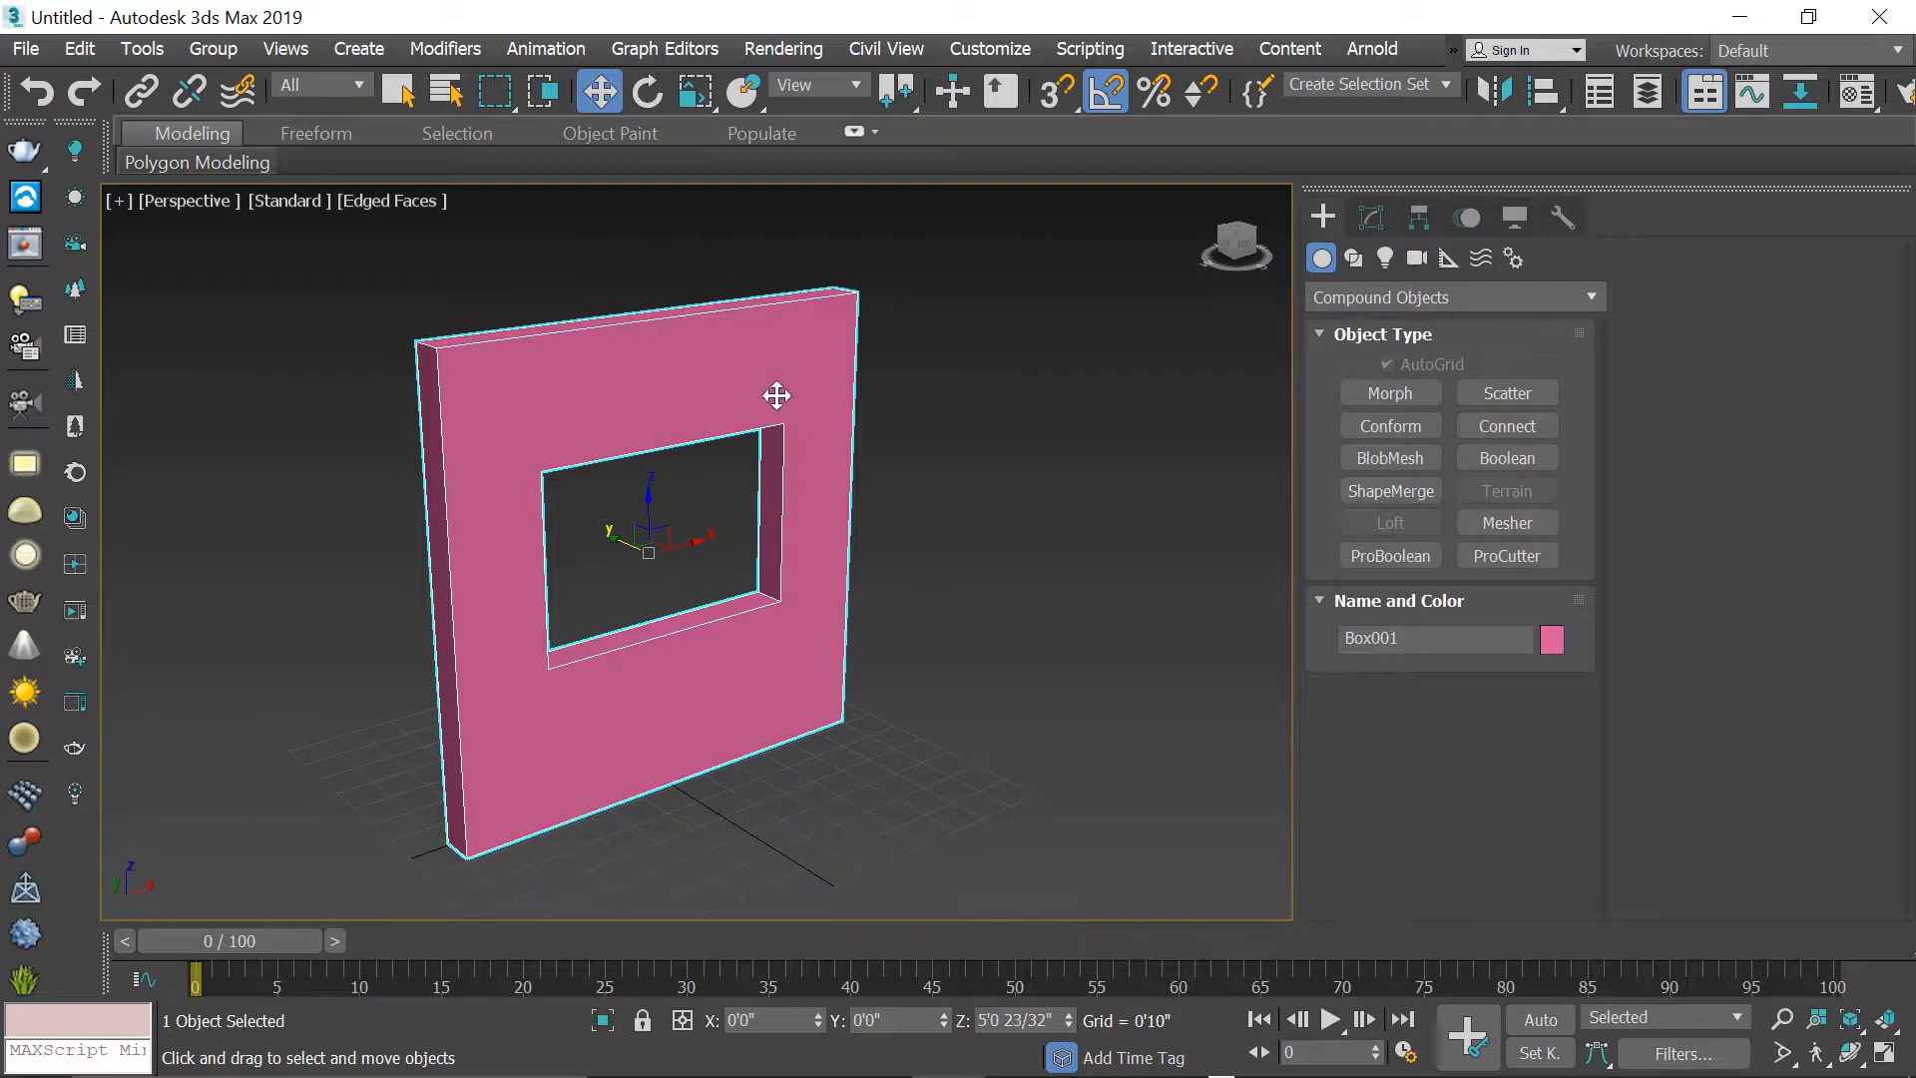
- With AutoGrid off, create a cylinder in the Left view beside the wall's upper end, radius about 2.3" and height about -7"
{"action": "middle_click_drag", "start_coordinate": [876, 522], "coordinate": [842, 459], "text": "alt"}
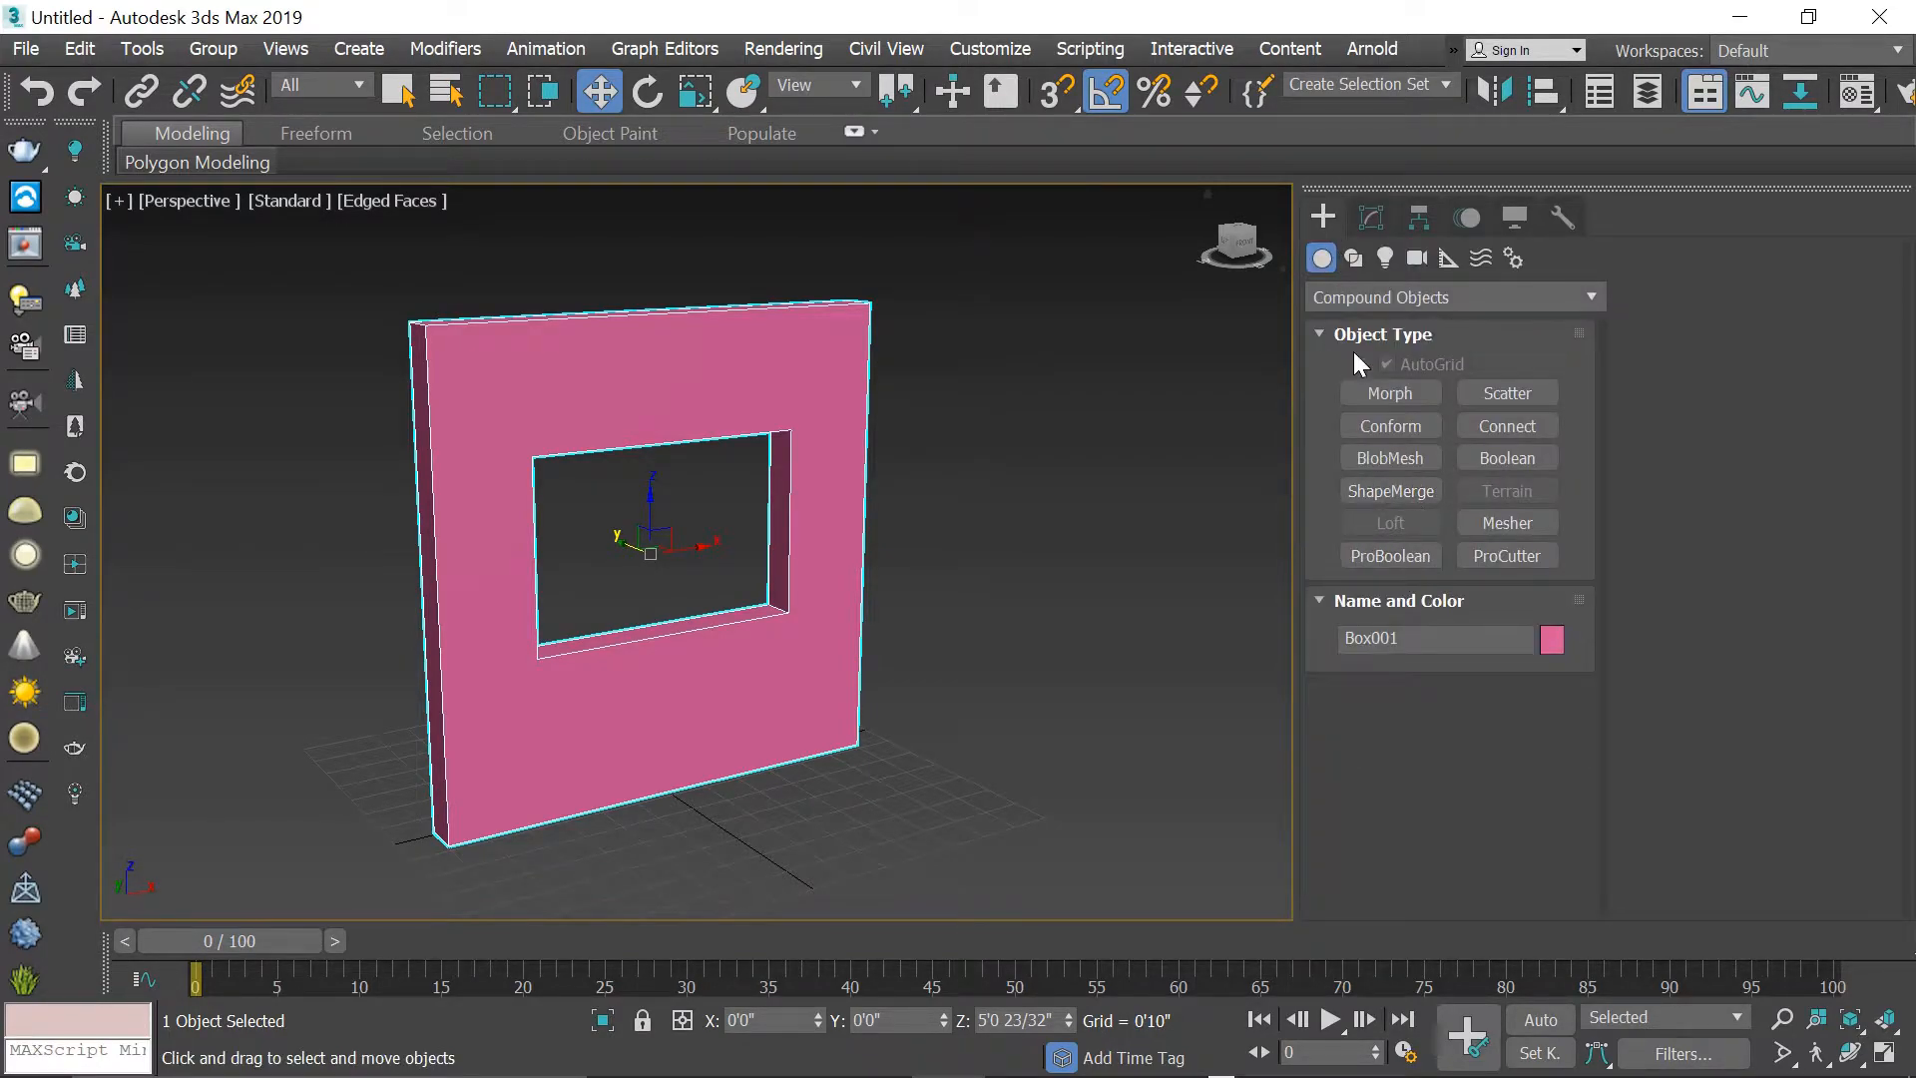
{"action": "left_click", "coordinate": [1351, 301]}
{"action": "left_click", "coordinate": [1351, 325]}
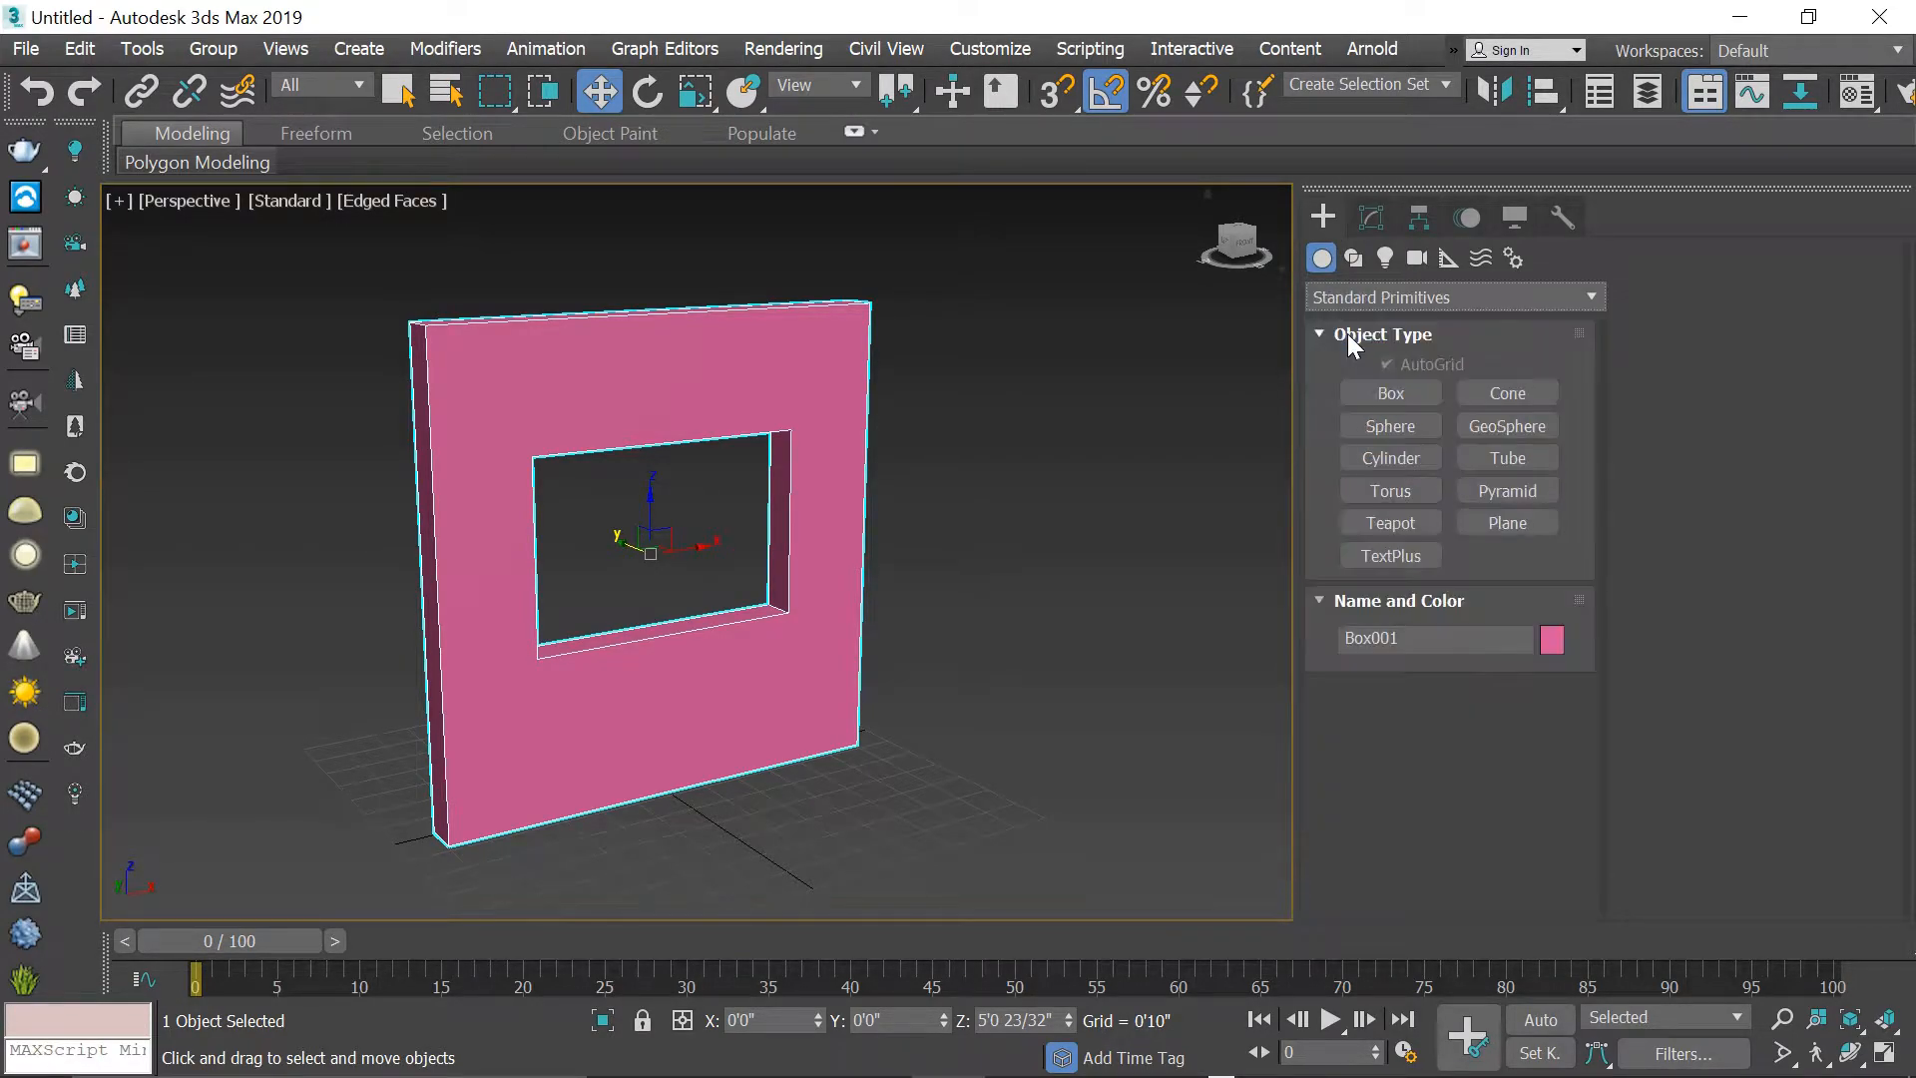
{"action": "left_click", "coordinate": [1397, 459]}
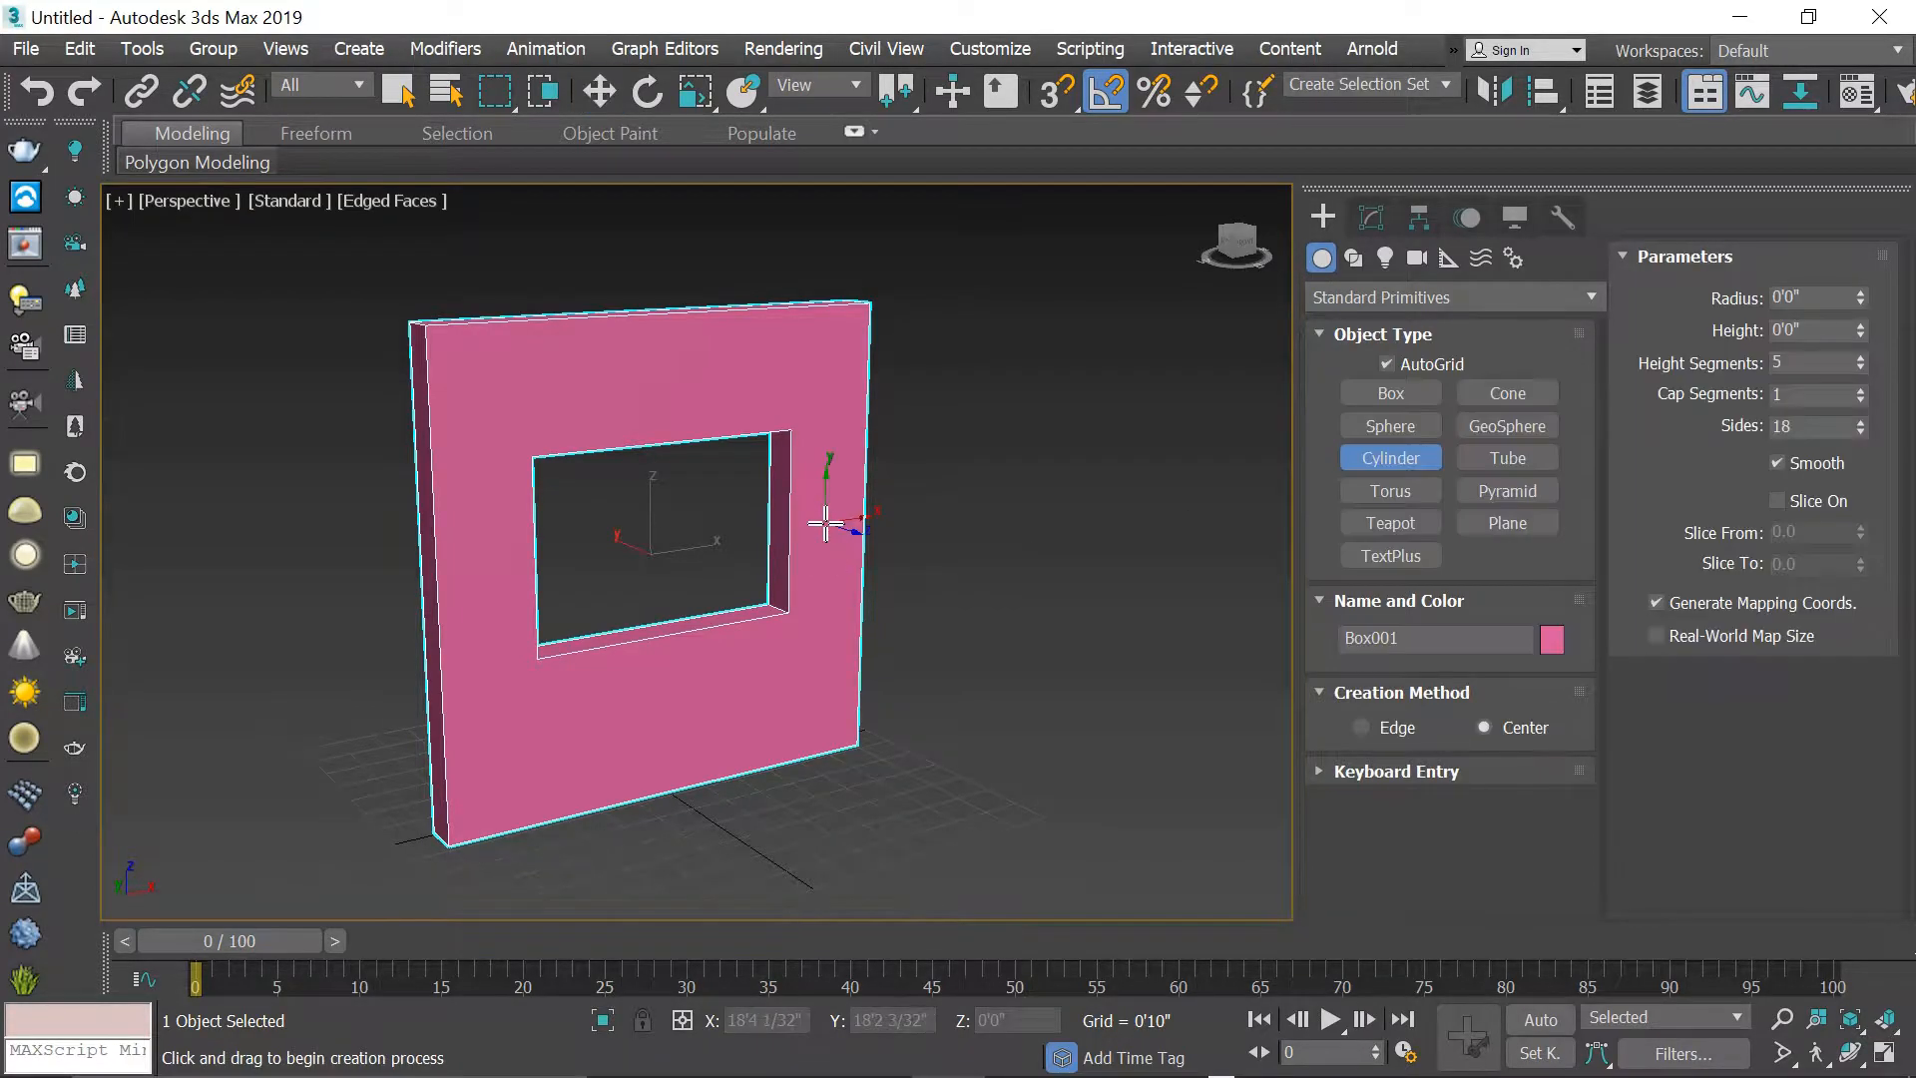
{"action": "left_click", "coordinate": [1388, 366]}
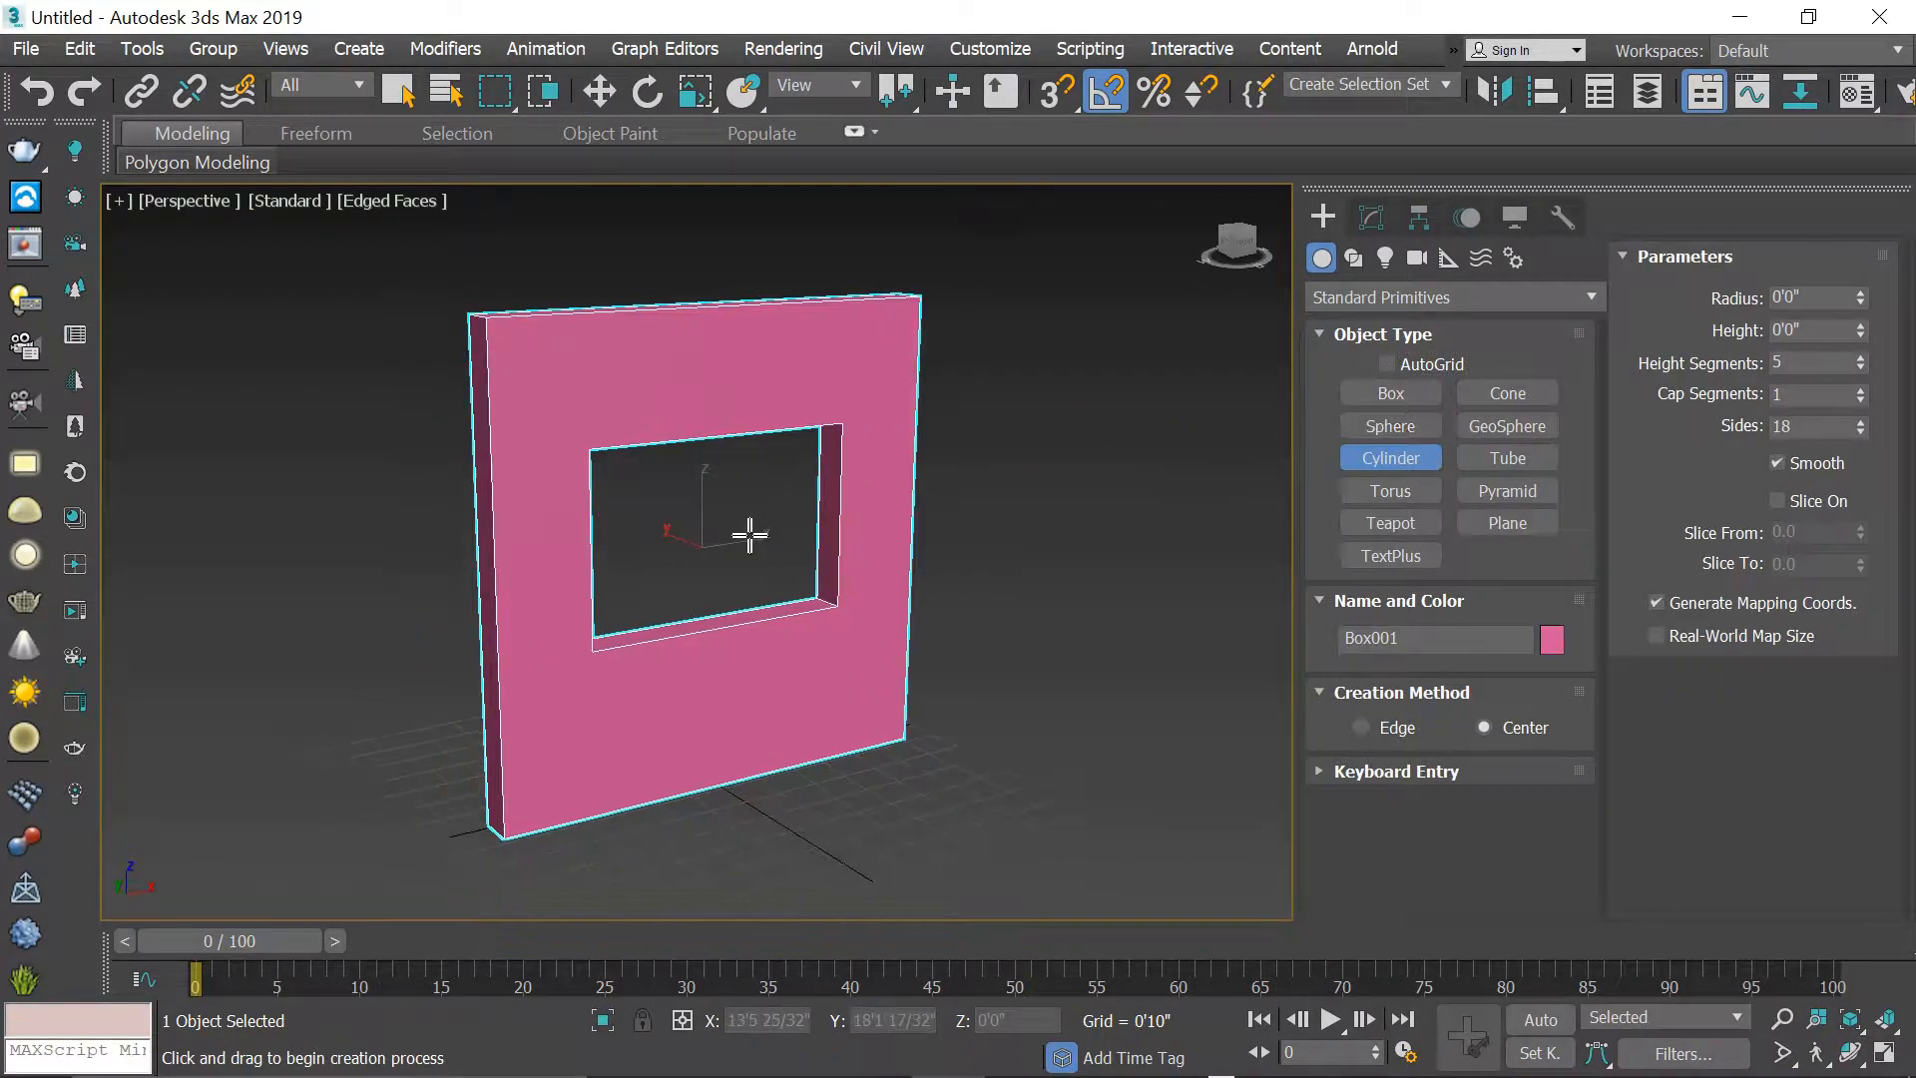
{"action": "key", "text": "alt+w"}
{"action": "key", "text": "alt+w"}
{"action": "scroll", "coordinate": [737, 535], "scroll_direction": "down", "scroll_amount": 5}
{"action": "scroll", "coordinate": [724, 552], "scroll_direction": "up", "scroll_amount": 4}
{"action": "left_click_drag", "start_coordinate": [708, 509], "coordinate": [725, 520]}
{"action": "key", "text": "w"}
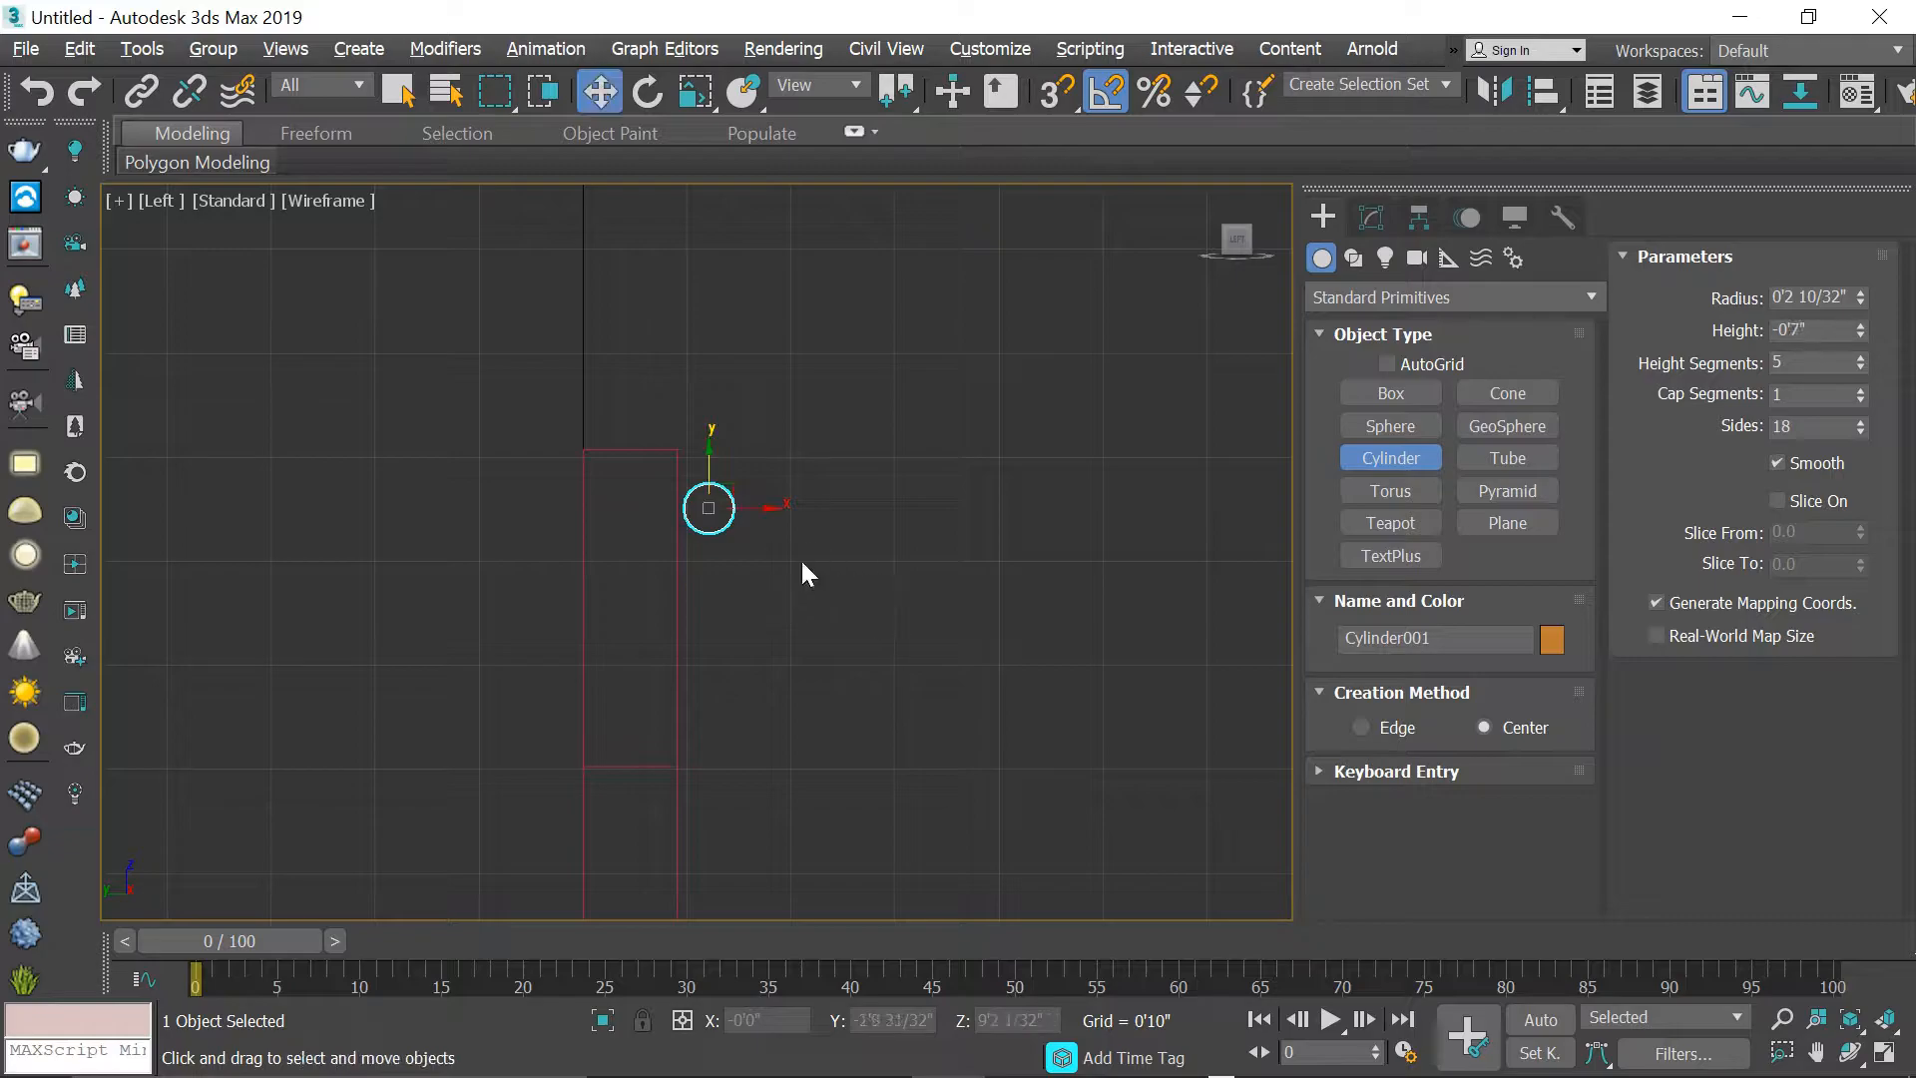
- Set the cylinder's height segments to 1, radius to 1" and height to 7'
{"action": "key", "text": "alt+w"}
{"action": "key", "text": "alt+w"}
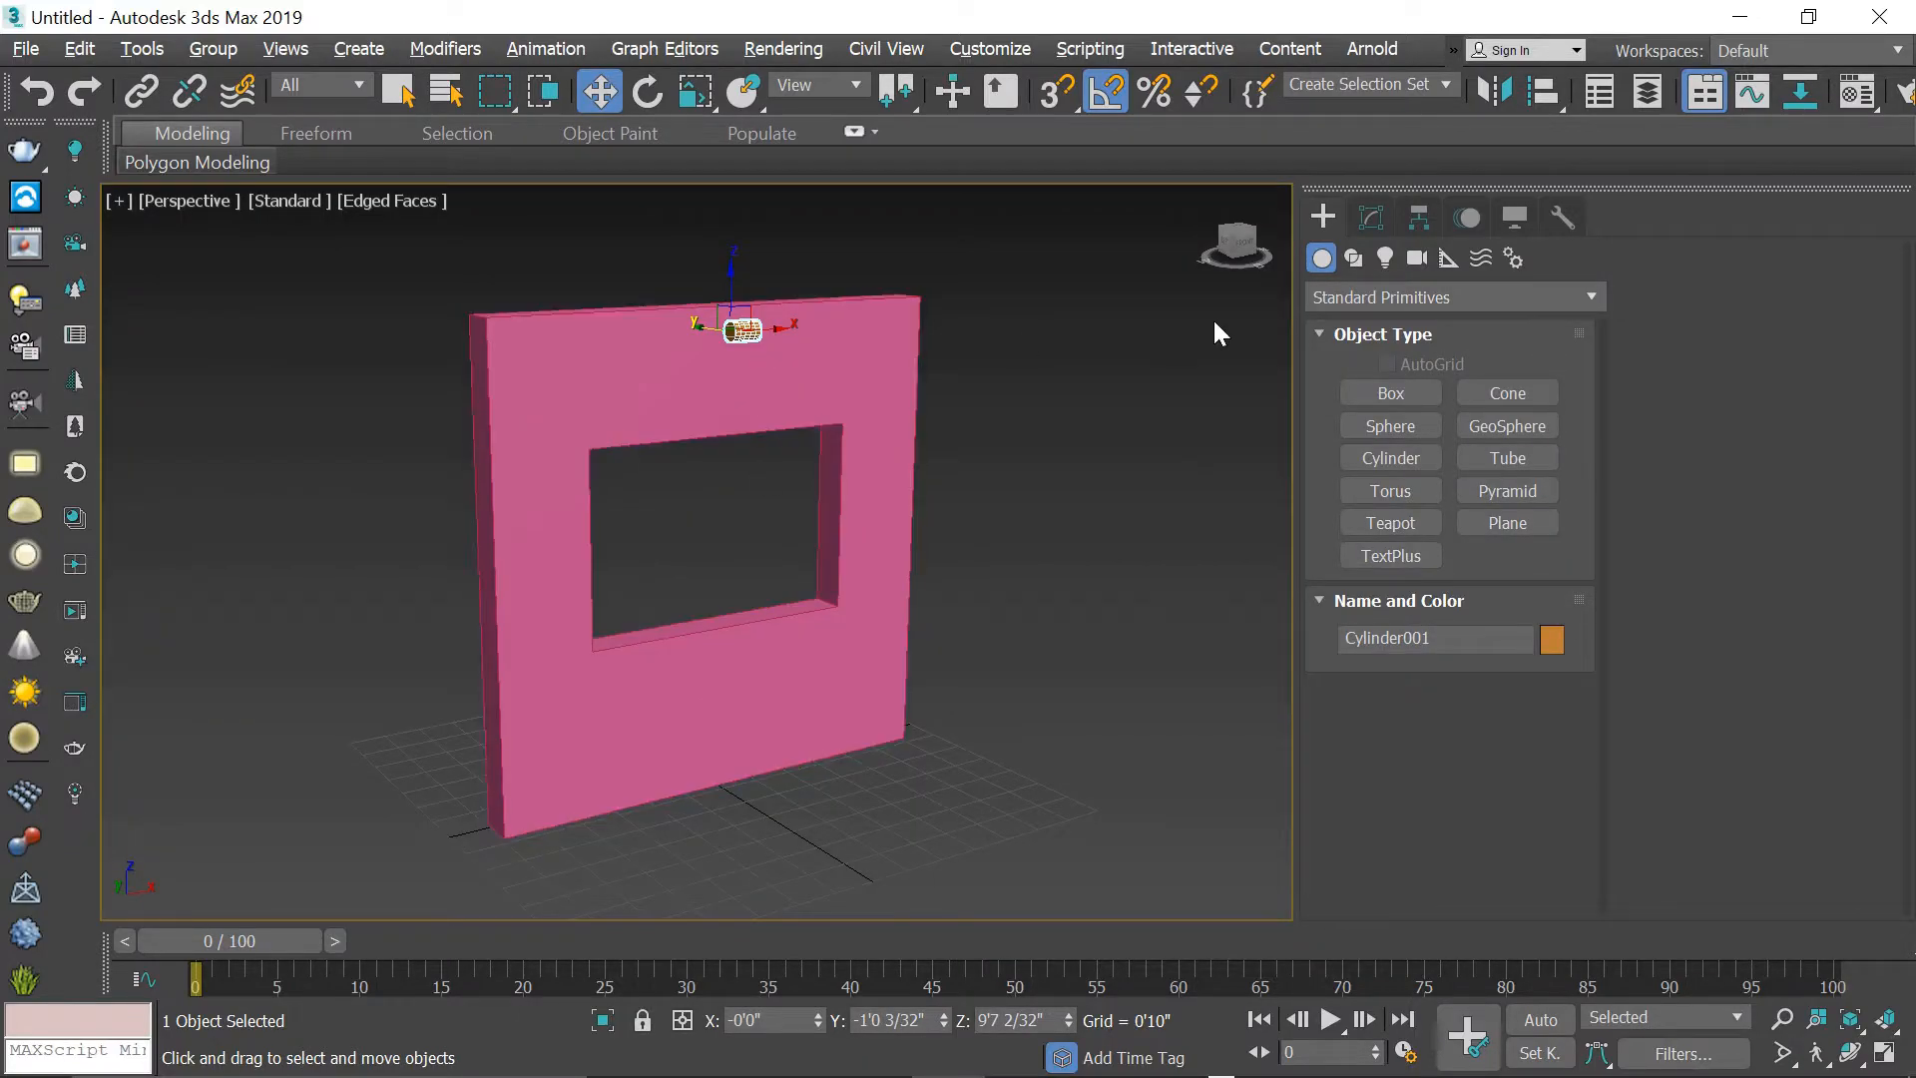
{"action": "left_click", "coordinate": [1372, 217]}
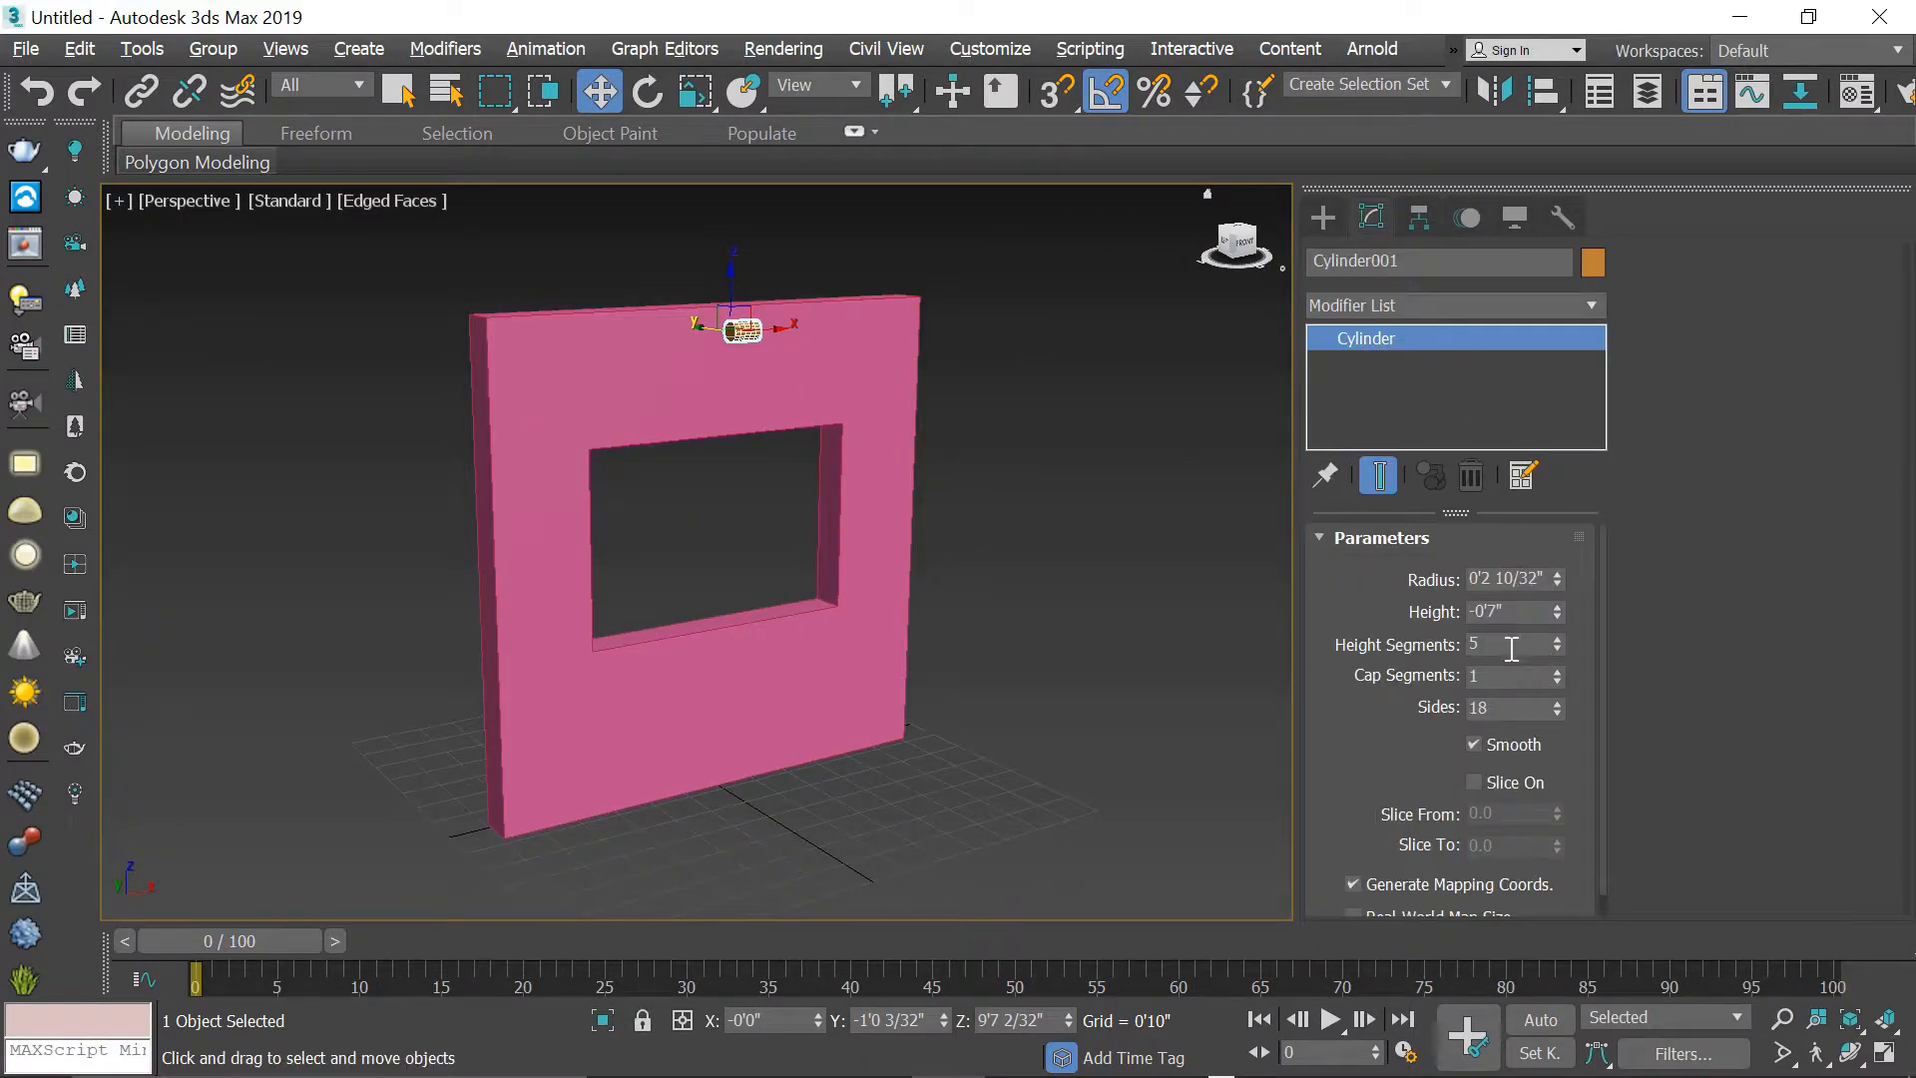
{"action": "right_click", "coordinate": [1558, 645]}
{"action": "type", "text": "1"}
{"action": "key", "text": "Tab"}
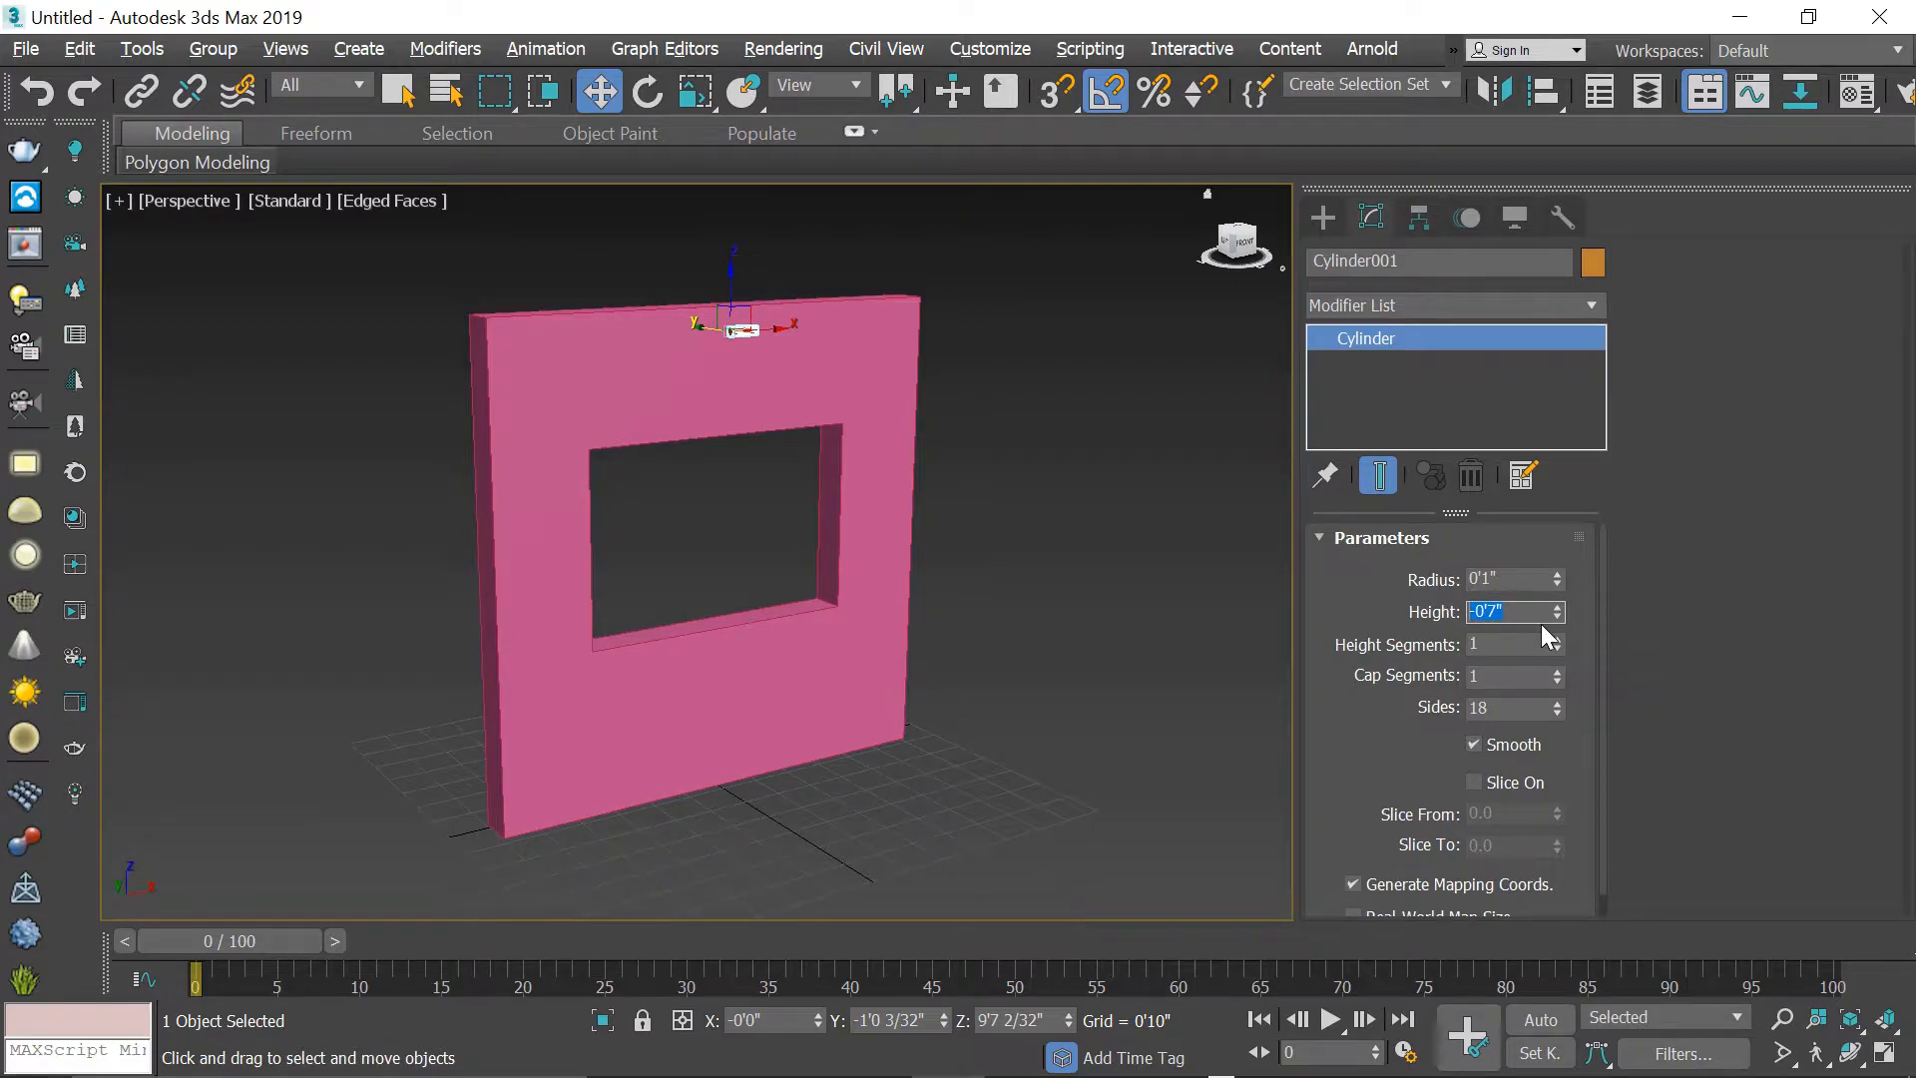
{"action": "type", "text": "7"}
{"action": "key", "text": "Tab"}
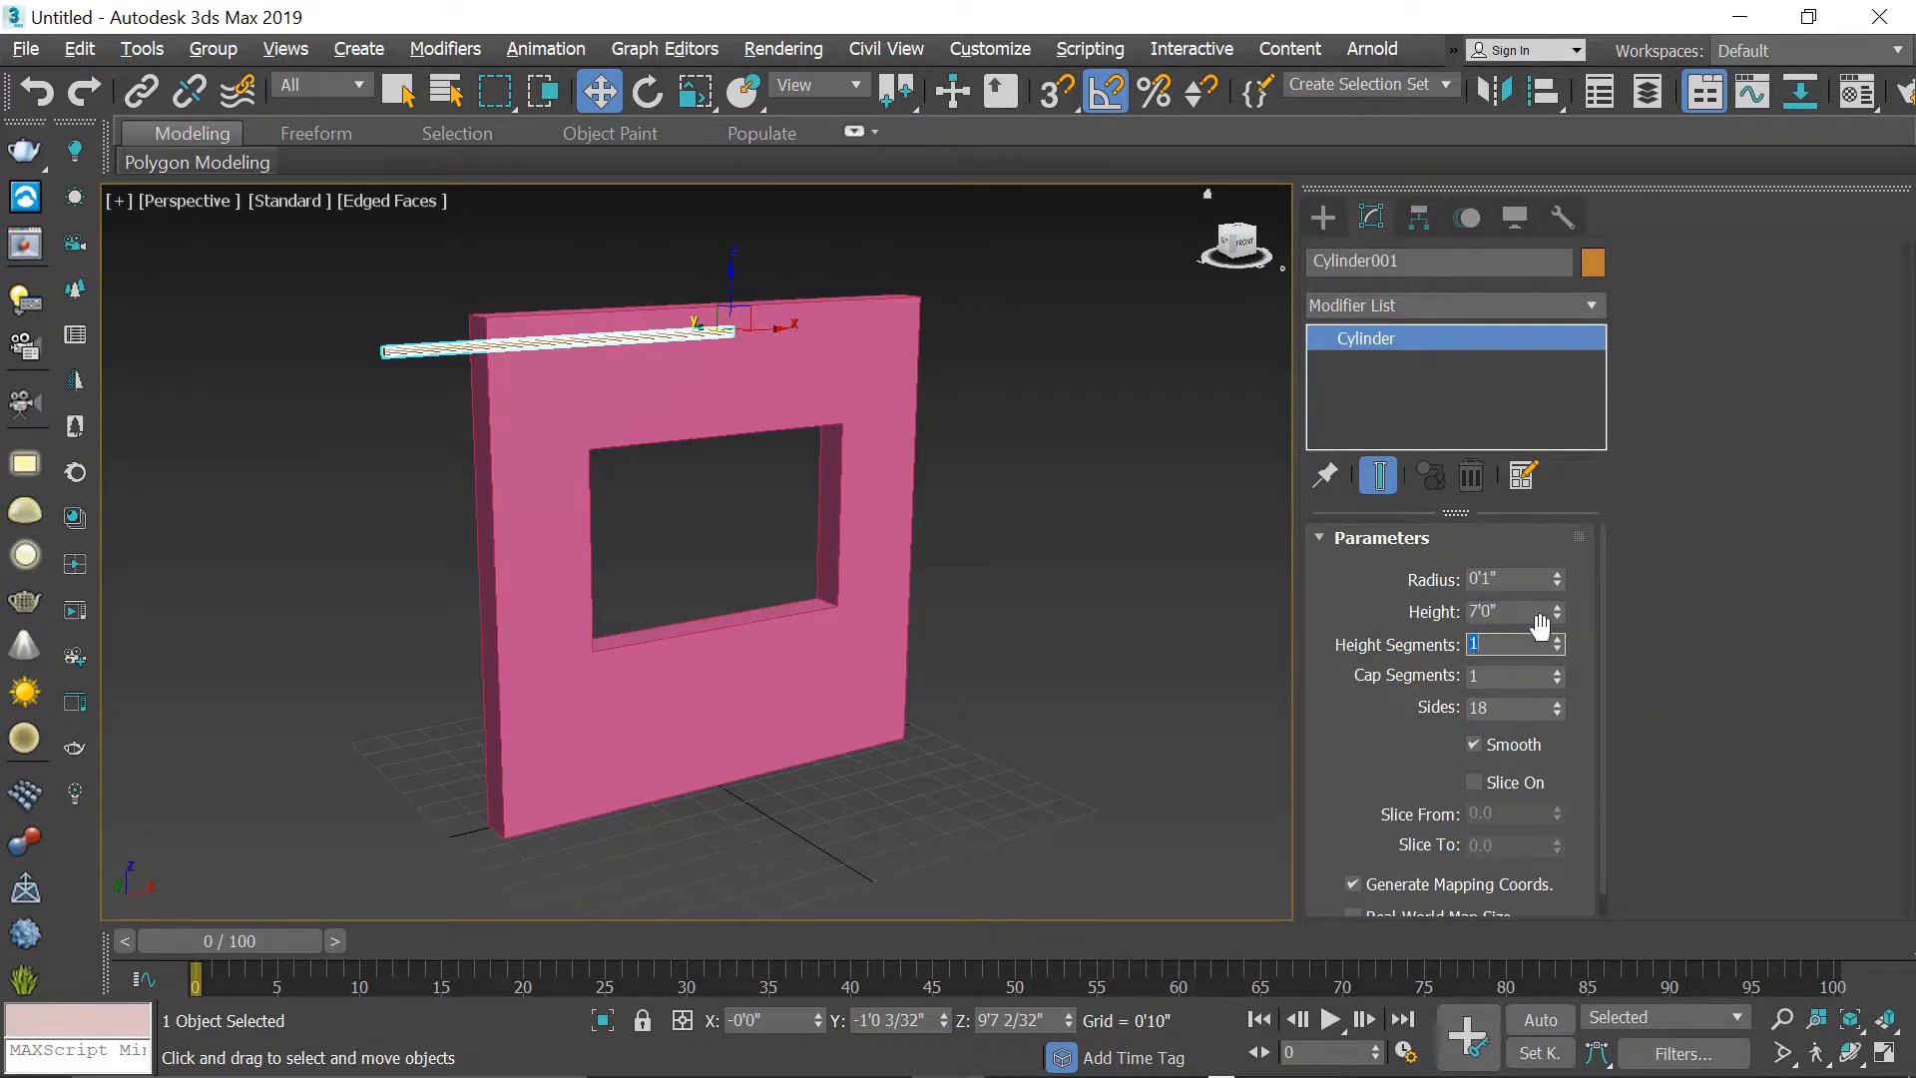
- Try a 2" radius on the cylinder, and settle on a radius of 1.5"
{"action": "double_click", "coordinate": [1510, 582]}
{"action": "type", "text": "2"}
{"action": "key", "text": "Return"}
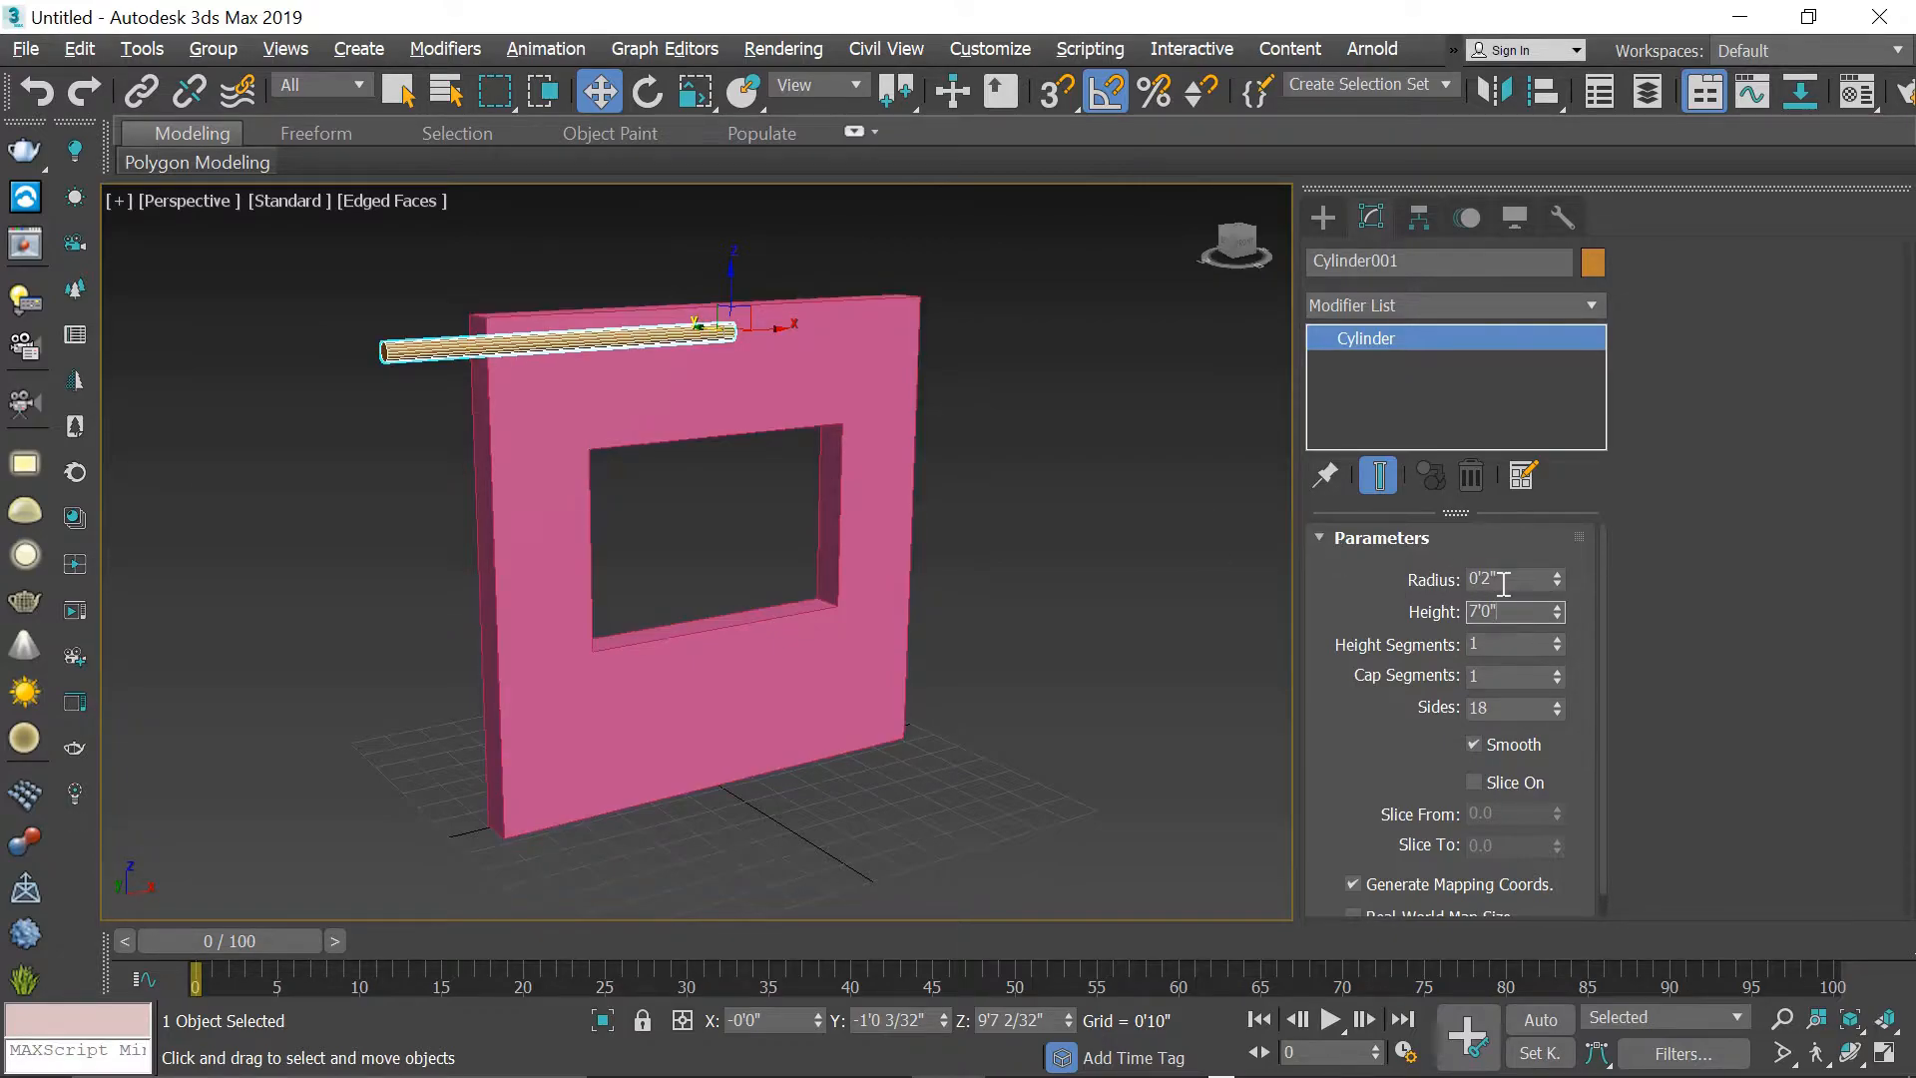
{"action": "type", "text": "1.5"}
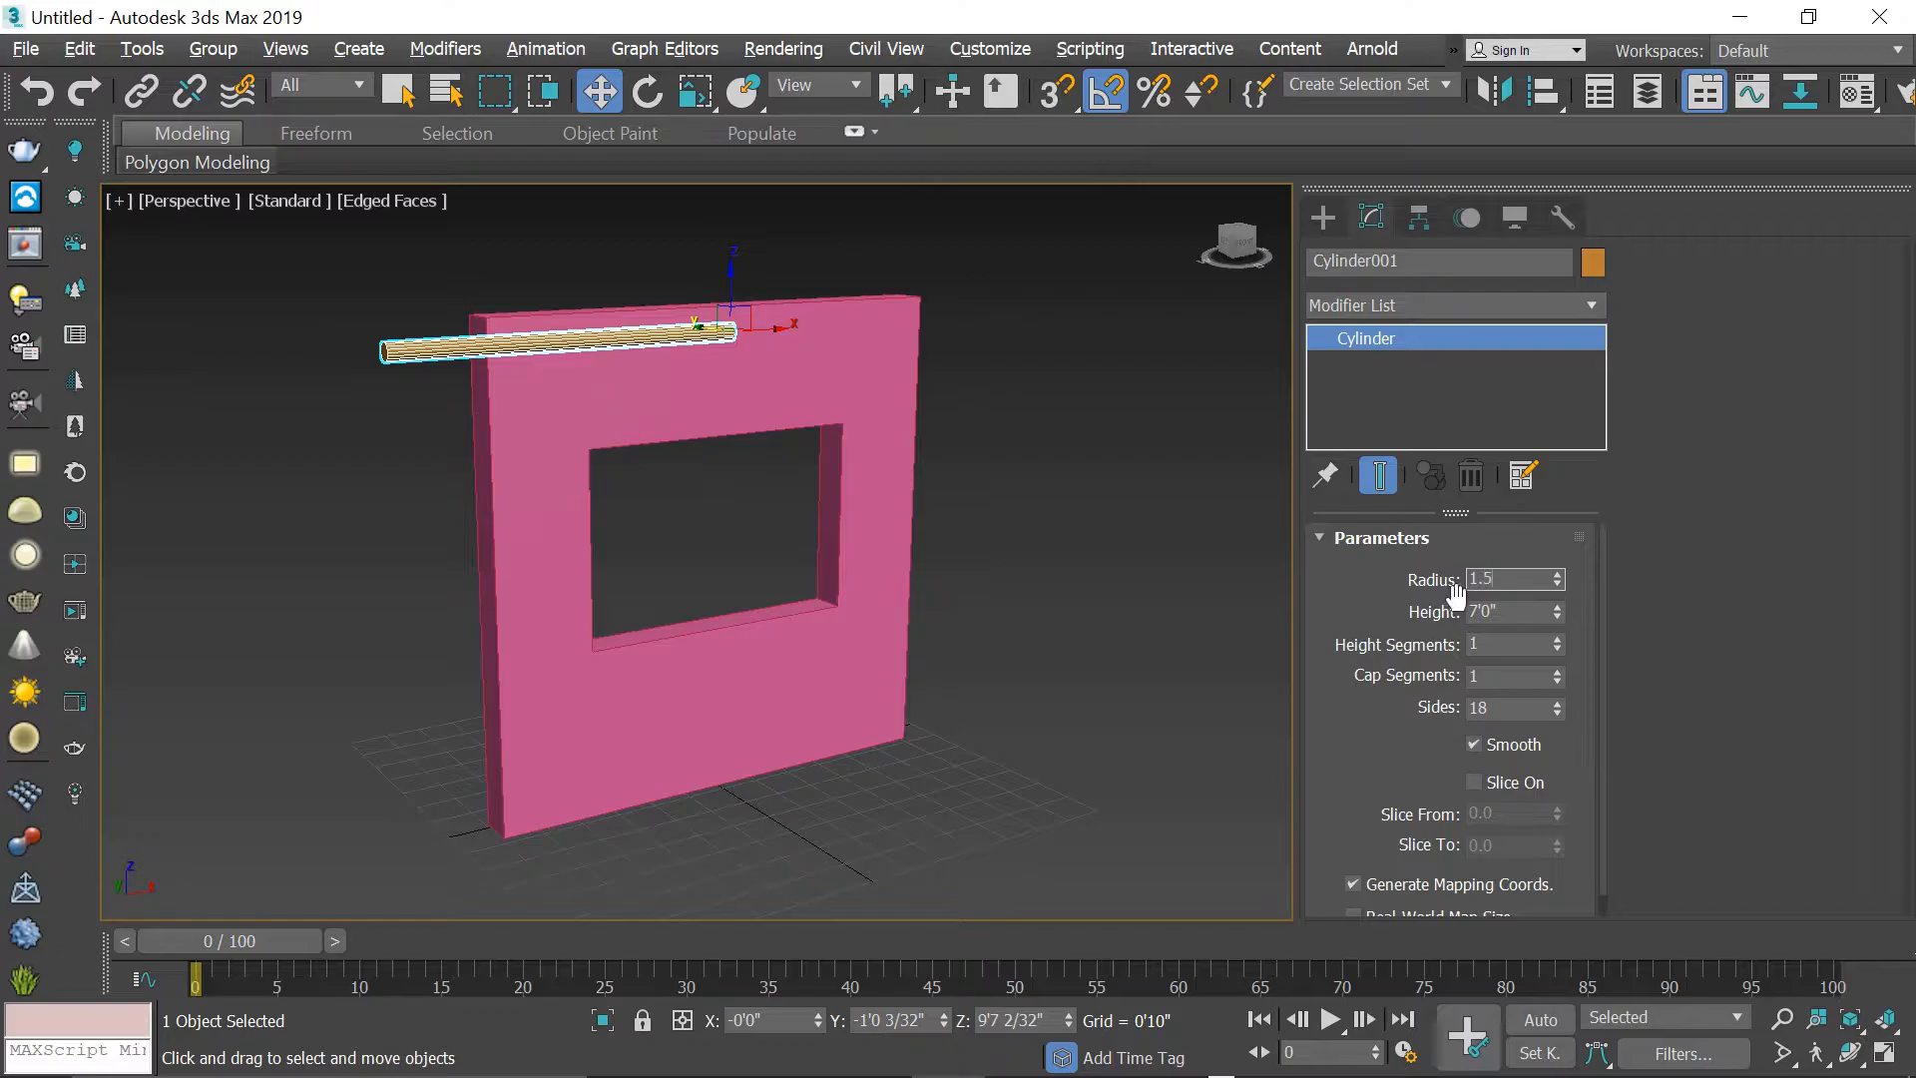
{"action": "key", "text": "Tab"}
- Move the cylinder in the Front view so it is centred horizontally just above the window opening
{"action": "middle_click_drag", "start_coordinate": [858, 553], "coordinate": [828, 579]}
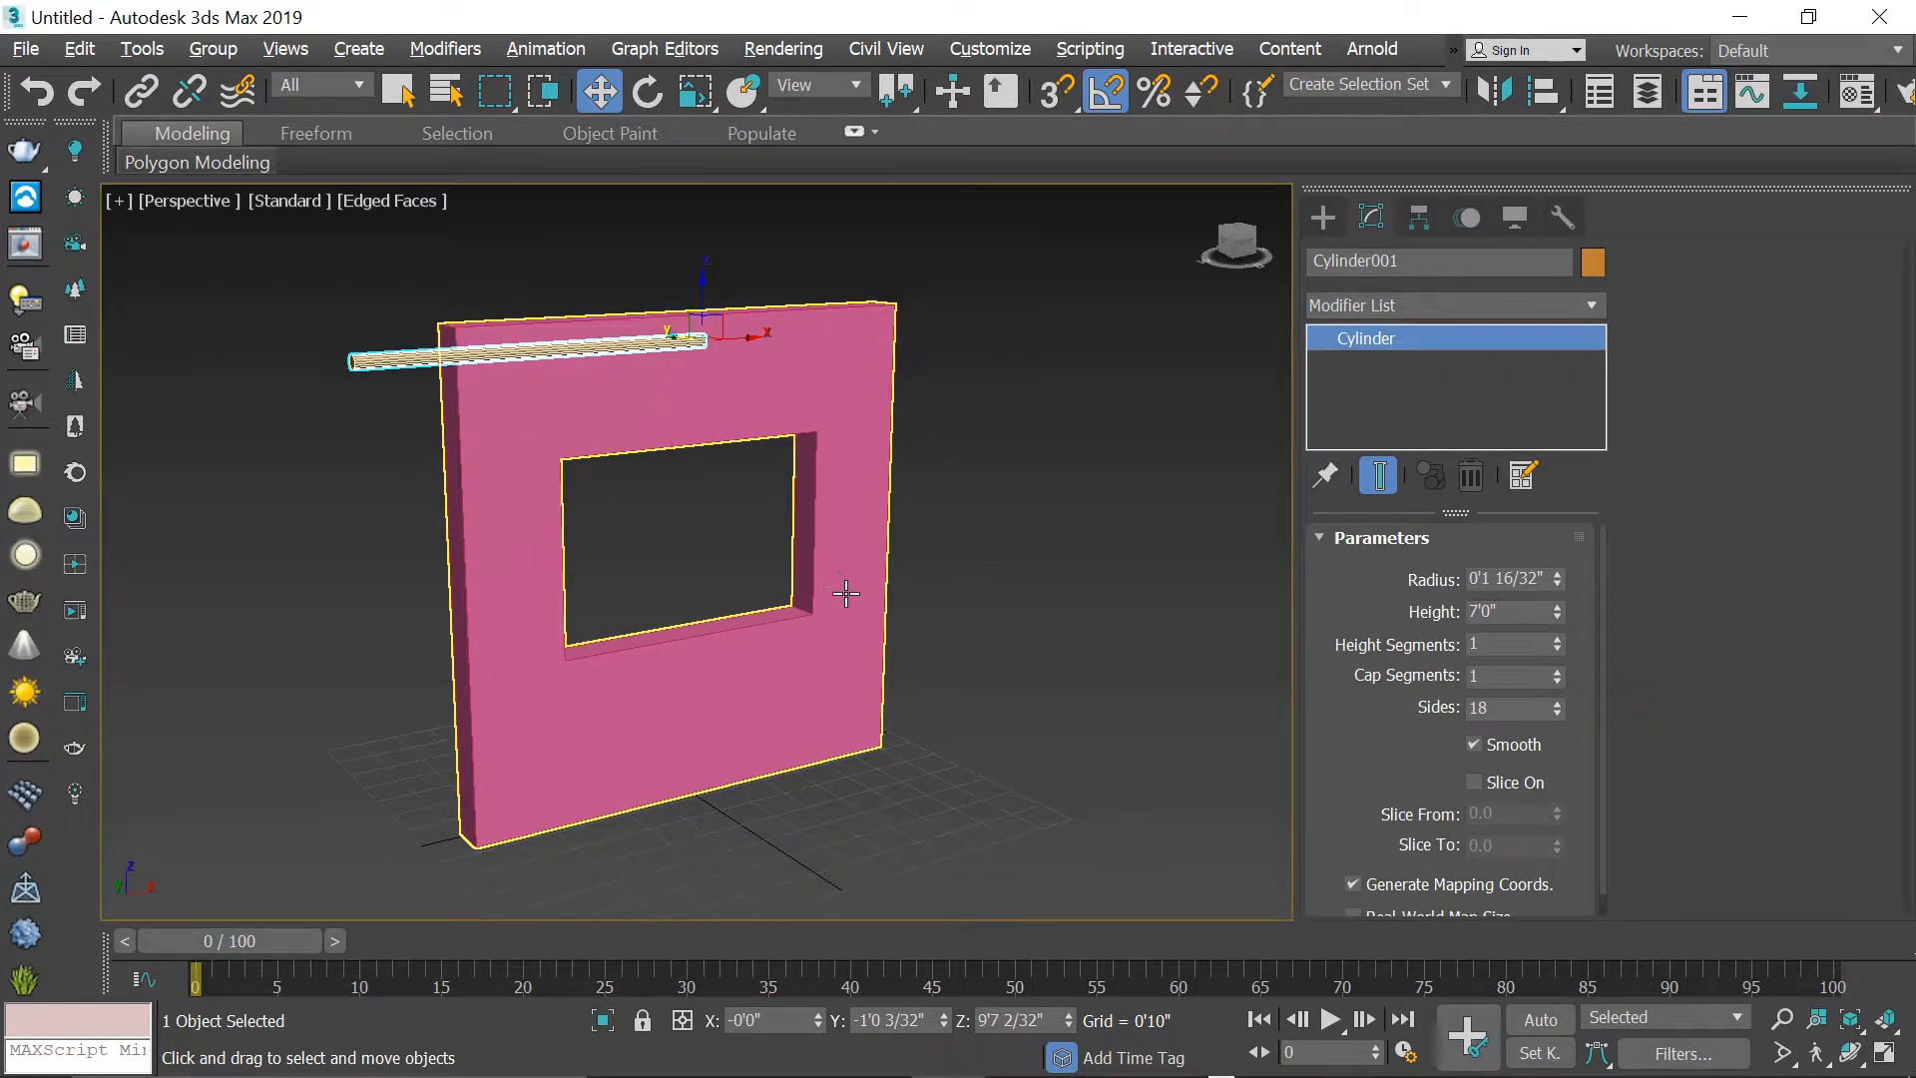
{"action": "key", "text": "alt+w"}
{"action": "key", "text": "alt+w"}
{"action": "key", "text": "alt+w"}
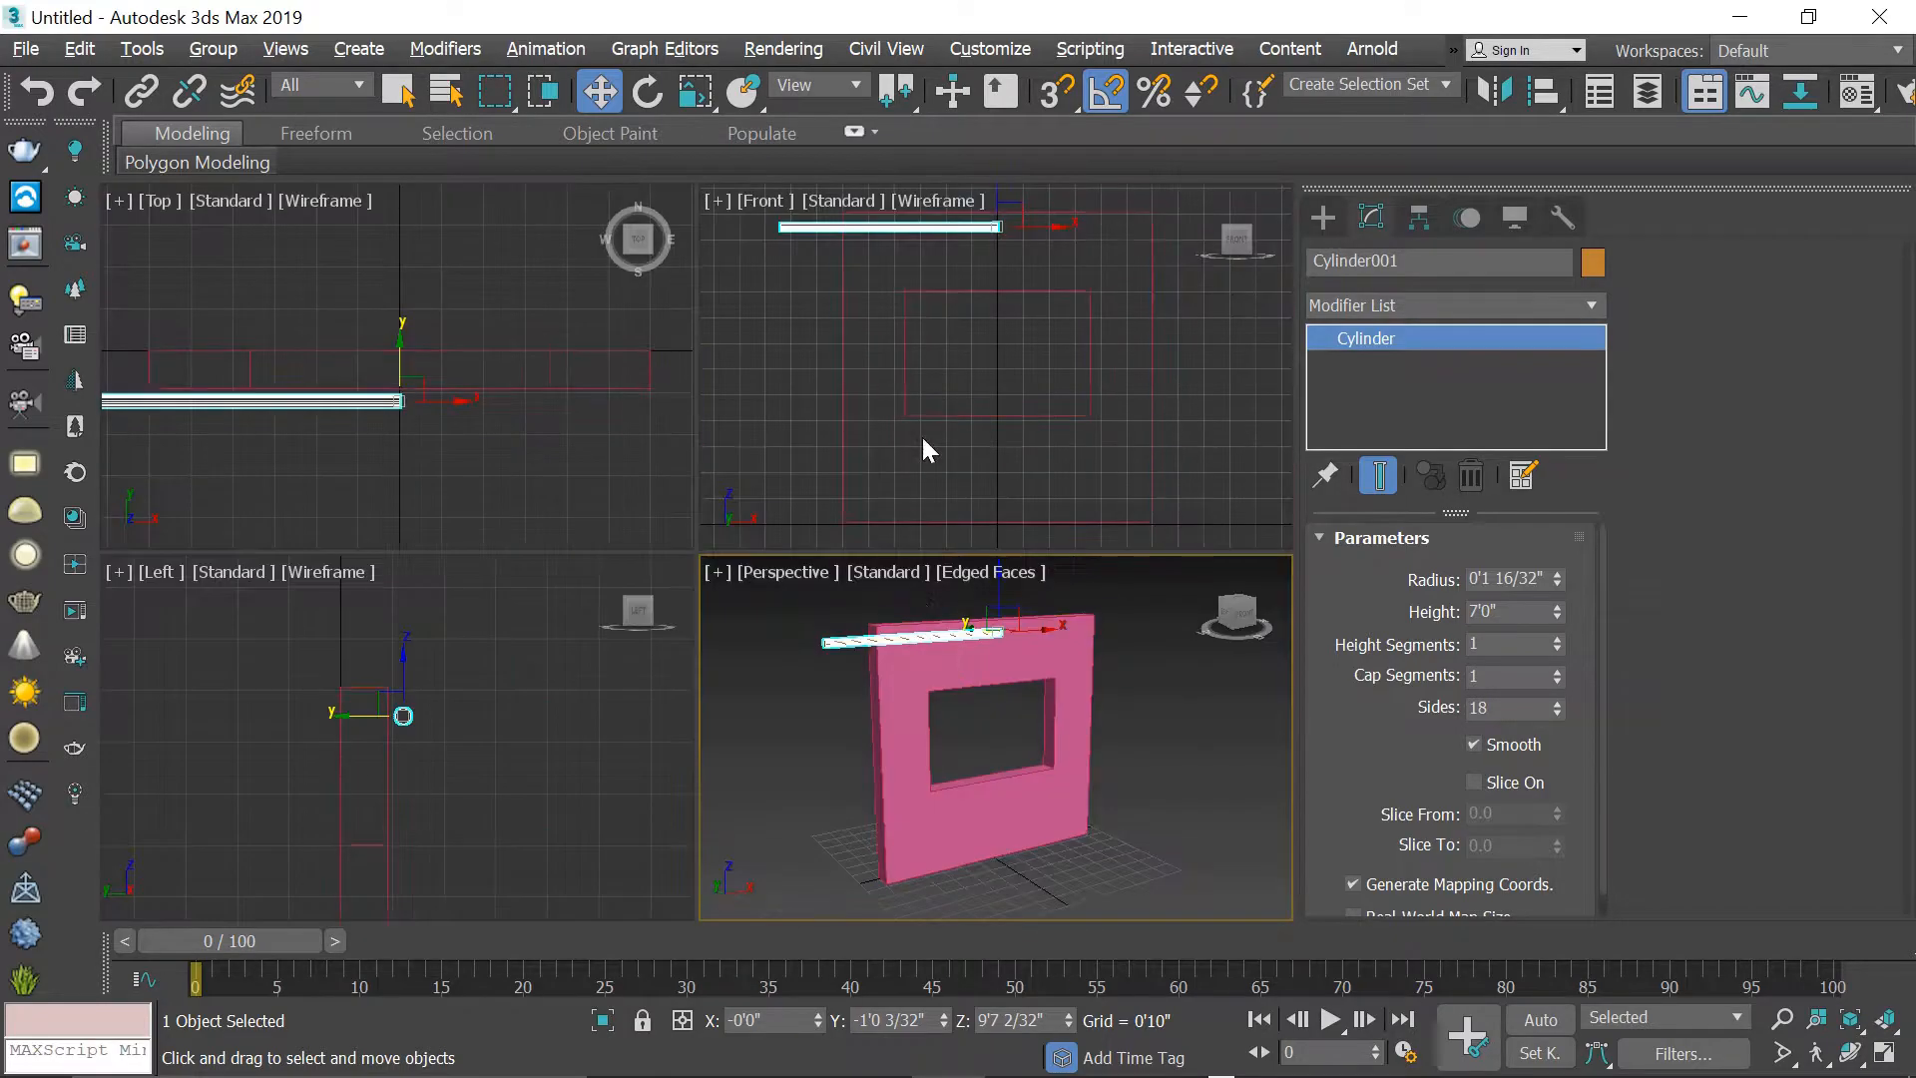
{"action": "right_click", "coordinate": [1001, 343]}
{"action": "key", "text": "alt+w"}
{"action": "left_click_drag", "start_coordinate": [818, 332], "coordinate": [969, 355]}
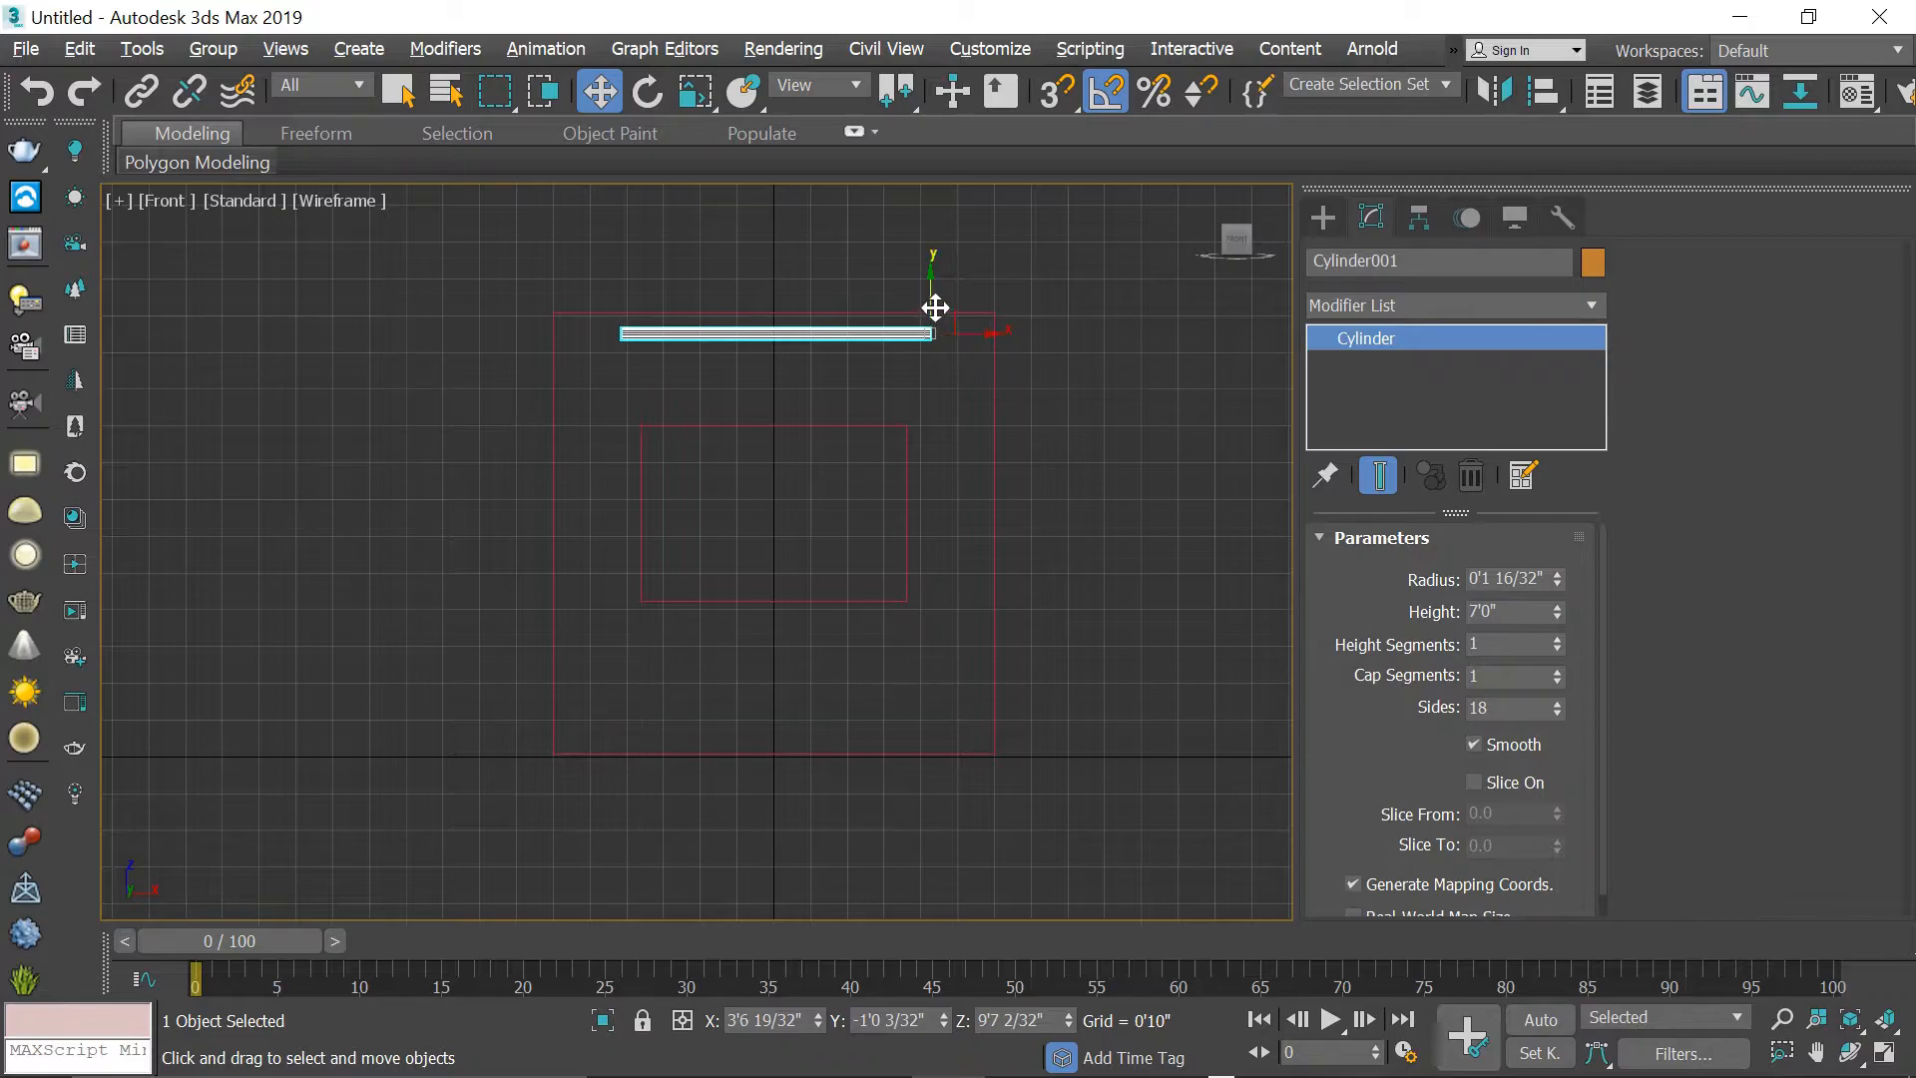
{"action": "left_click_drag", "start_coordinate": [935, 292], "coordinate": [968, 395]}
{"action": "key", "text": "alt+w"}
{"action": "key", "text": "alt+w"}
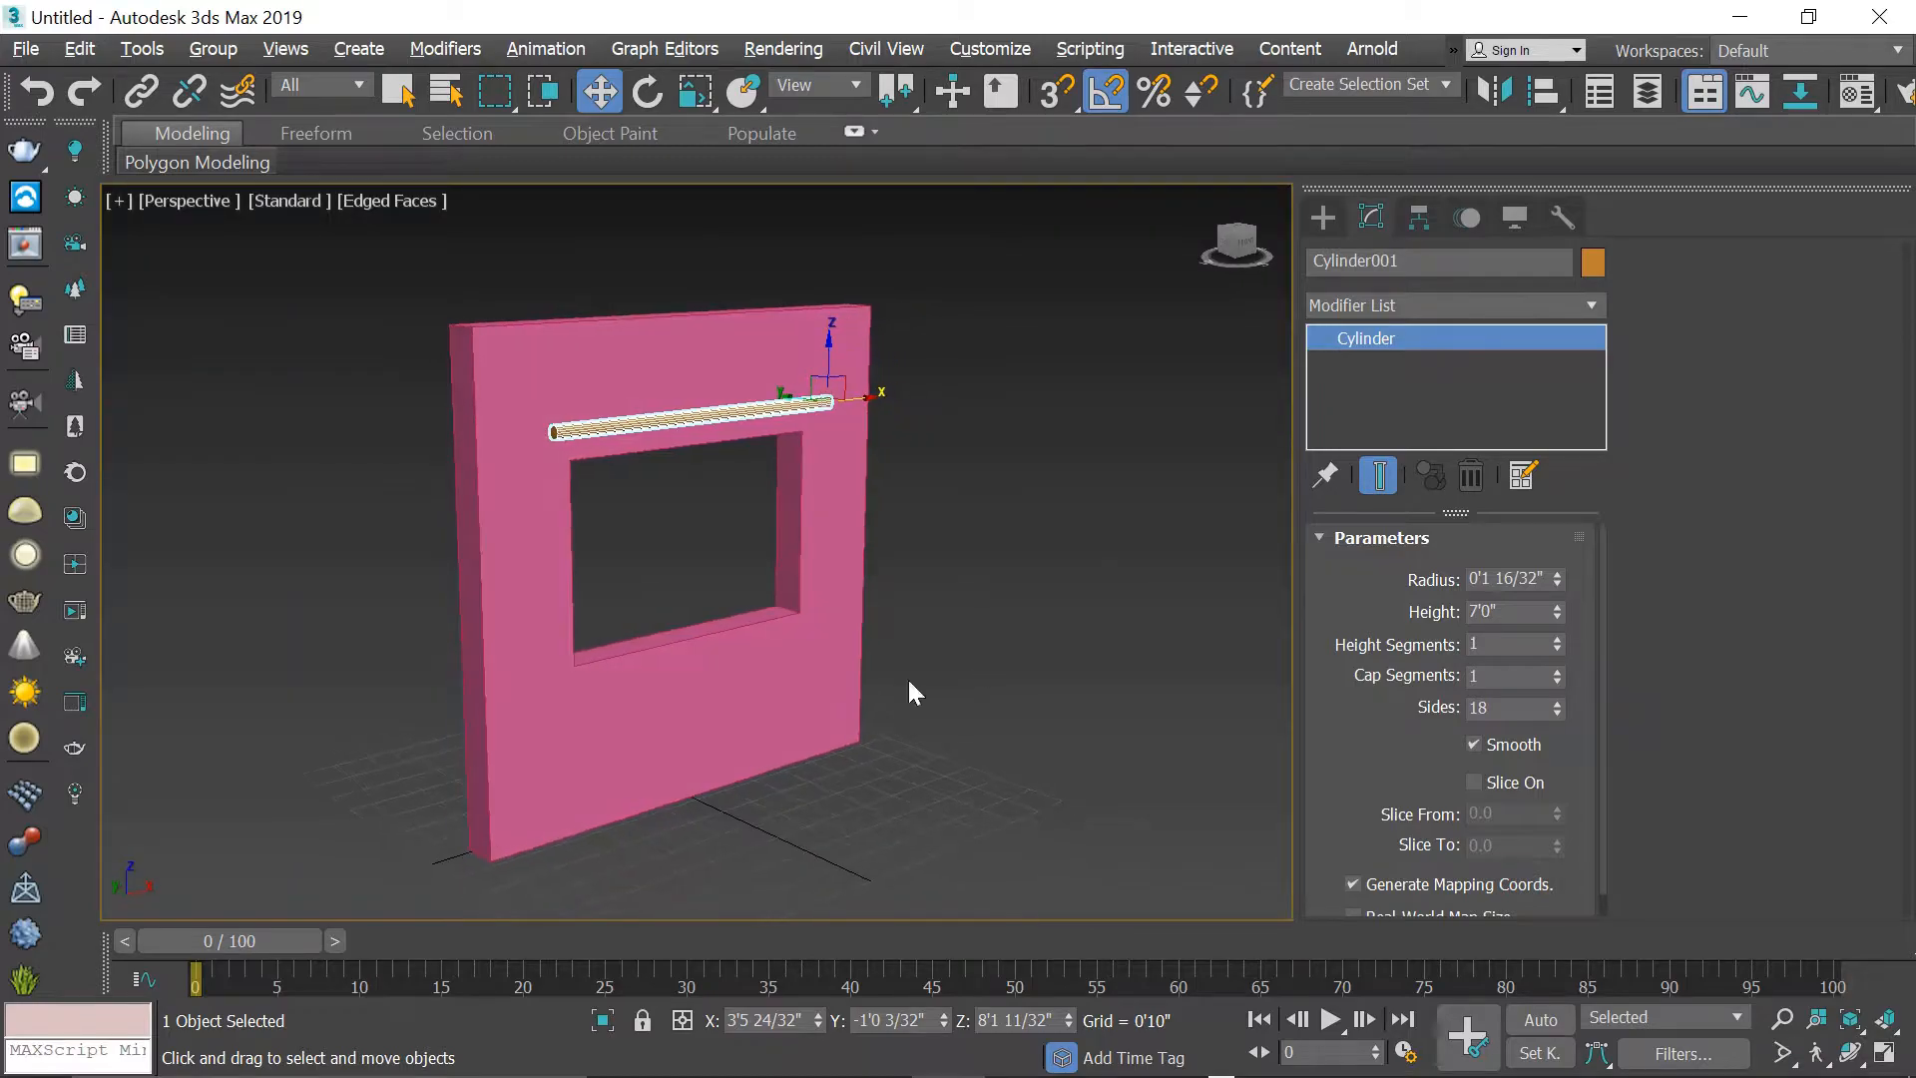
- Isolate the cylinder so only the rod is shown, with the Left view enlarged around it
{"action": "left_click", "coordinate": [606, 1020]}
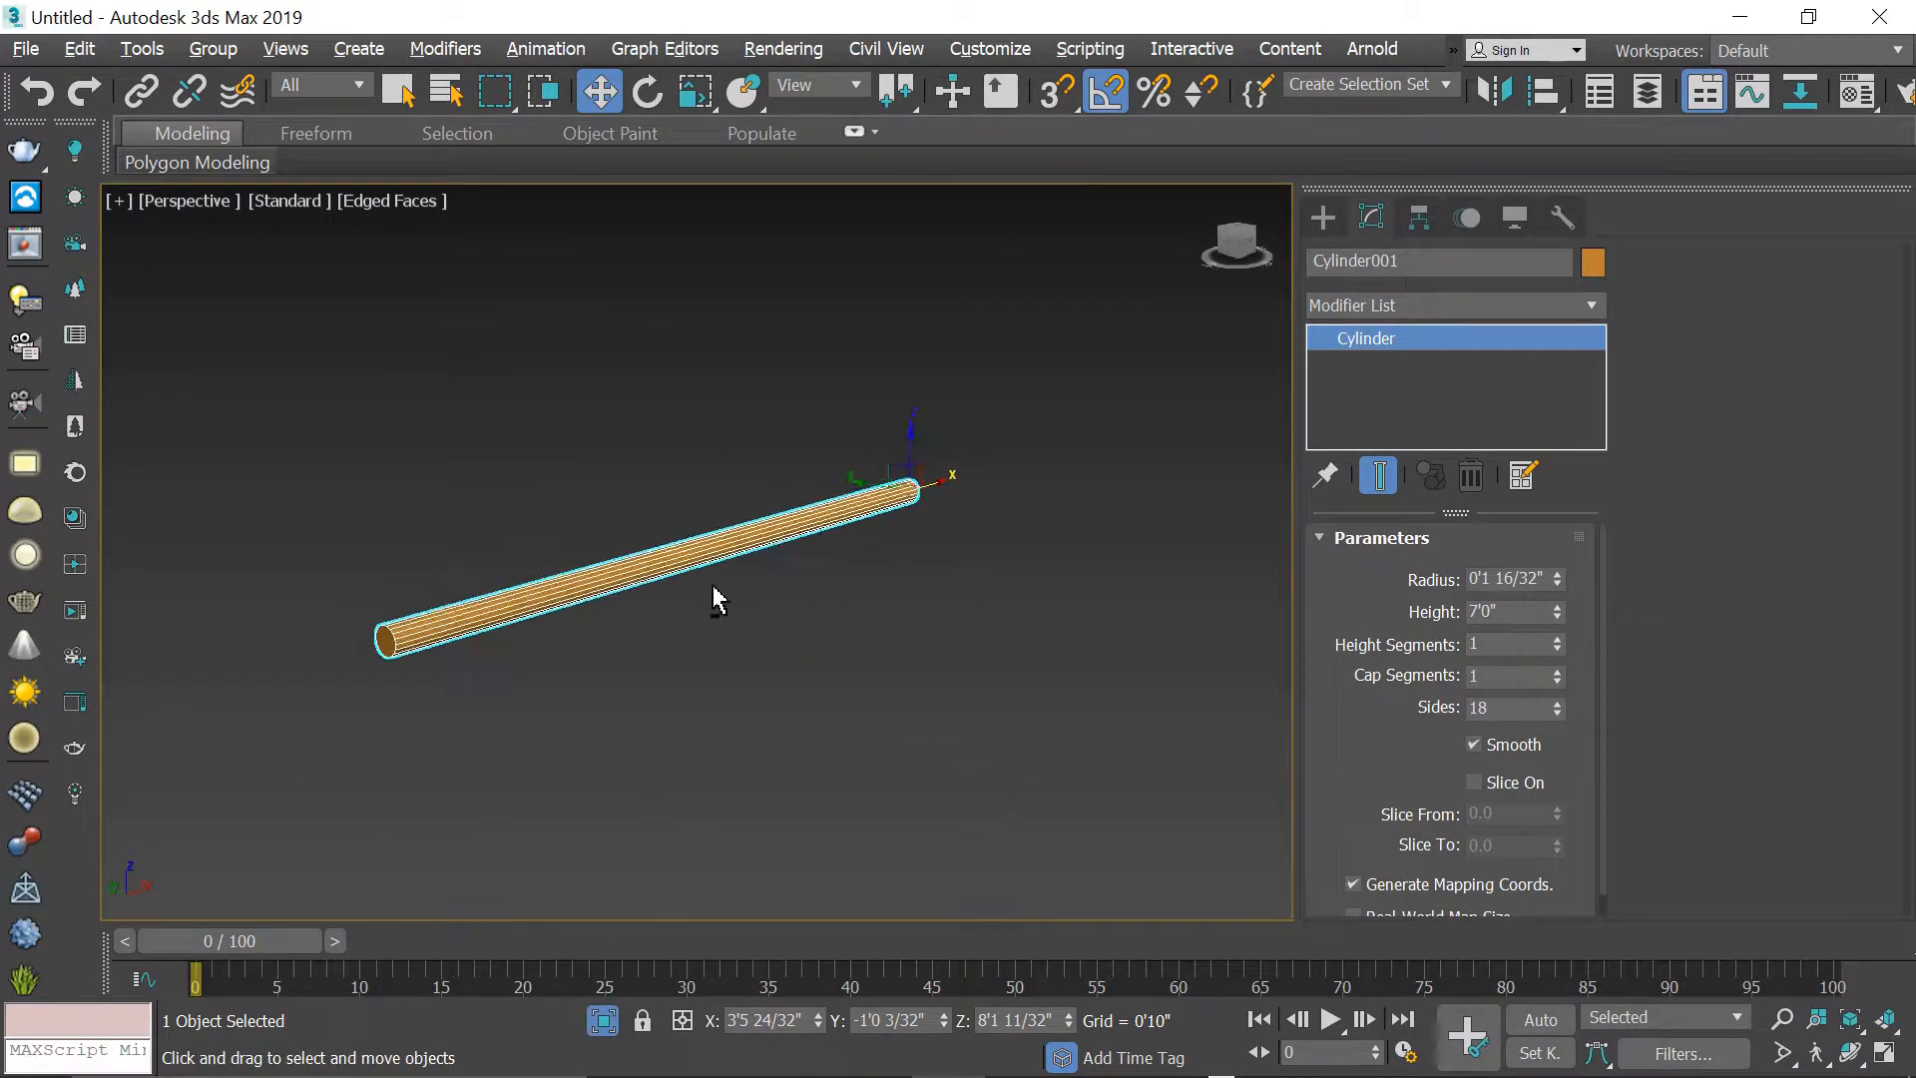
{"action": "key", "text": "alt+w"}
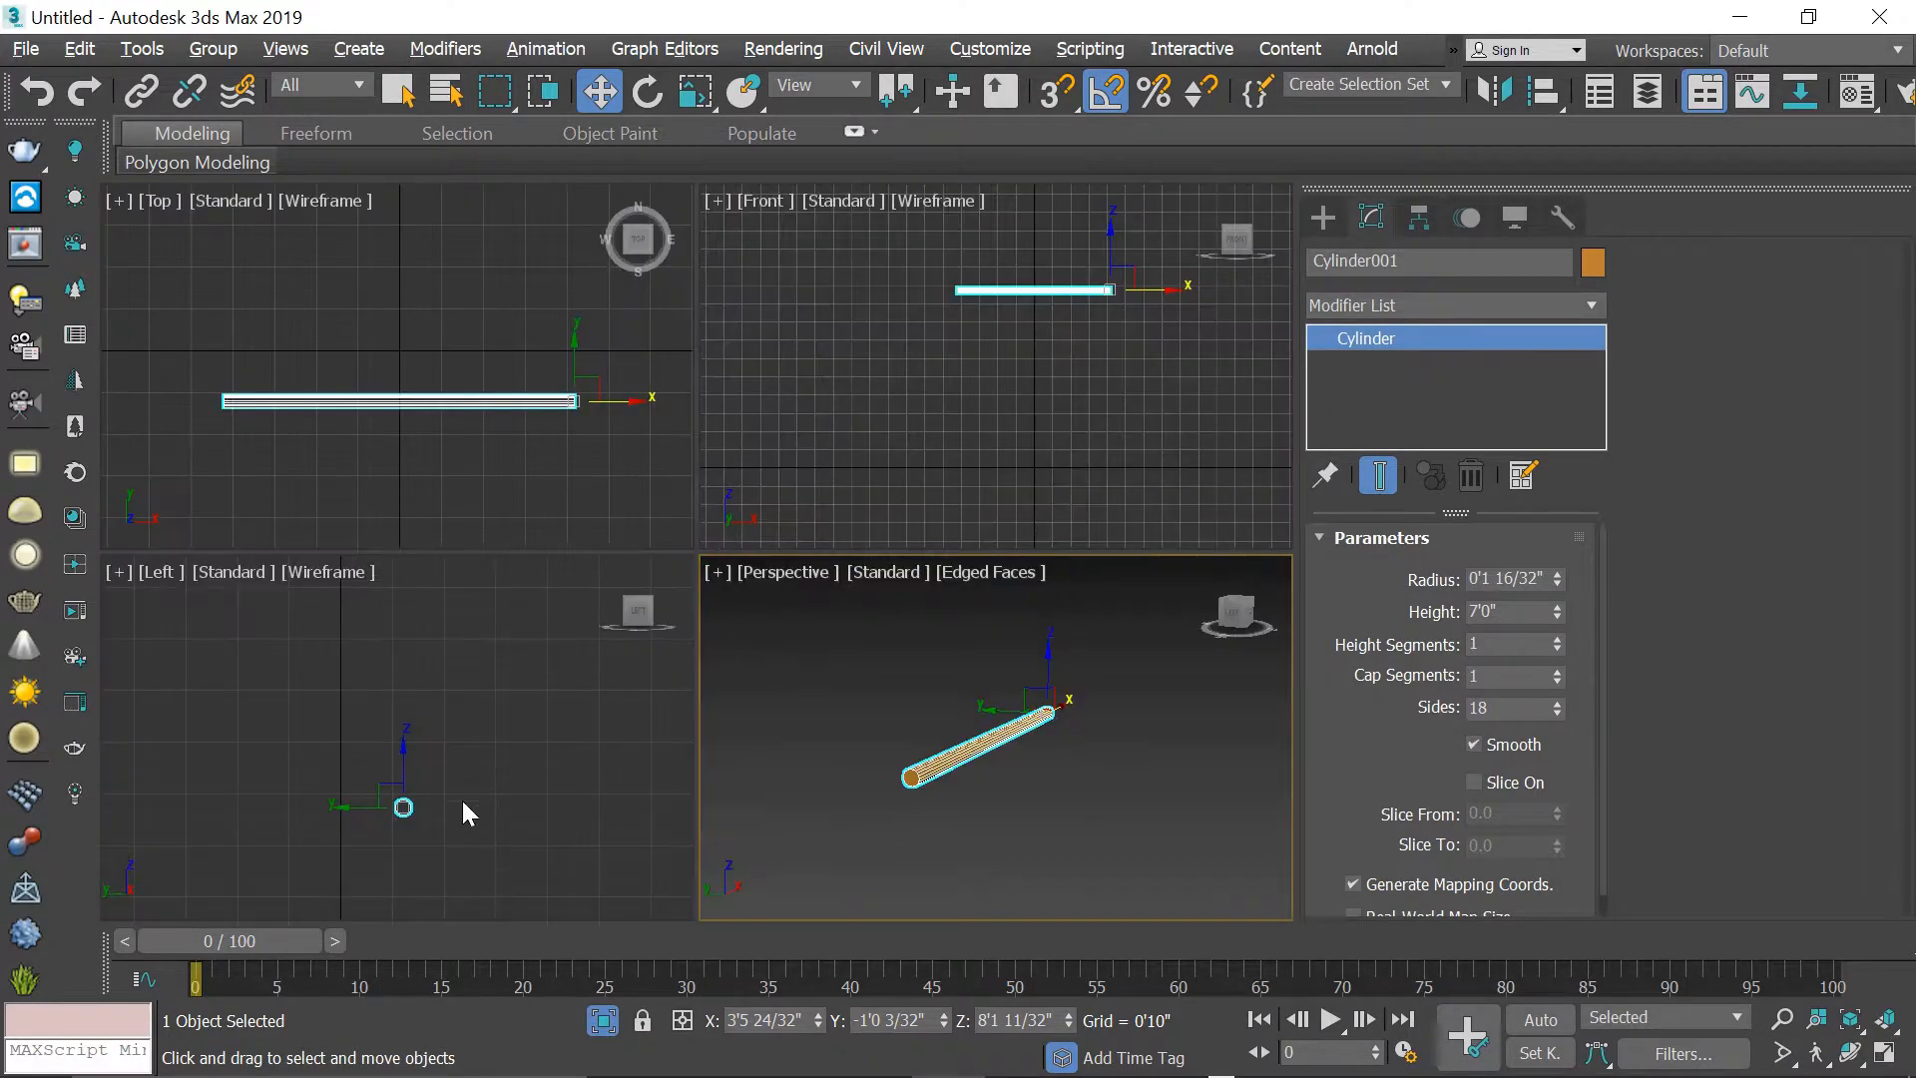
{"action": "middle_click", "coordinate": [432, 826]}
{"action": "key", "text": "alt+w"}
{"action": "scroll", "coordinate": [744, 631], "scroll_direction": "down", "scroll_amount": 2}
{"action": "middle_click_drag", "start_coordinate": [753, 639], "coordinate": [702, 497]}
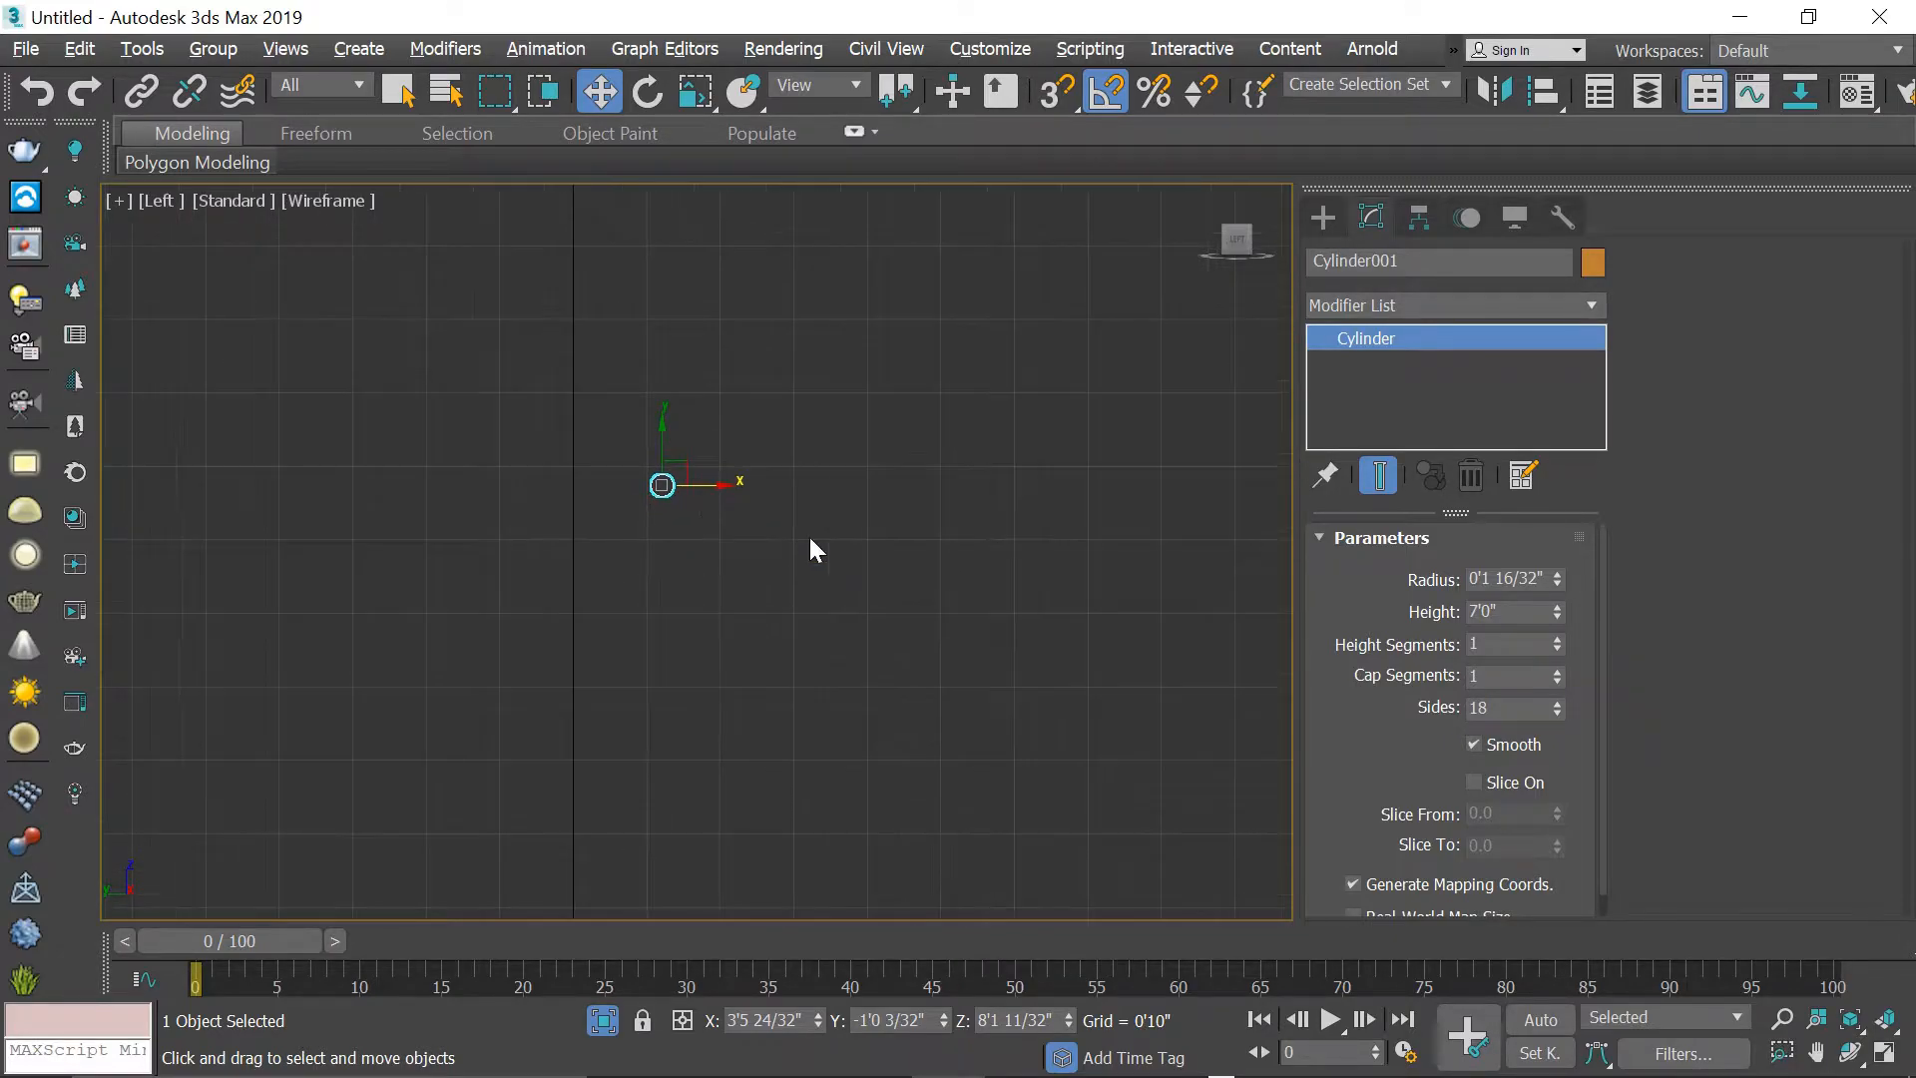
- Draw a plane in the Front view just below the rod, about 6'0.5" long and 6'7" wide, with 20 by 20 segments
{"action": "left_click", "coordinate": [1324, 216]}
{"action": "left_click", "coordinate": [1508, 523]}
{"action": "middle_click_drag", "start_coordinate": [859, 526], "coordinate": [855, 513]}
{"action": "key", "text": "alt+w"}
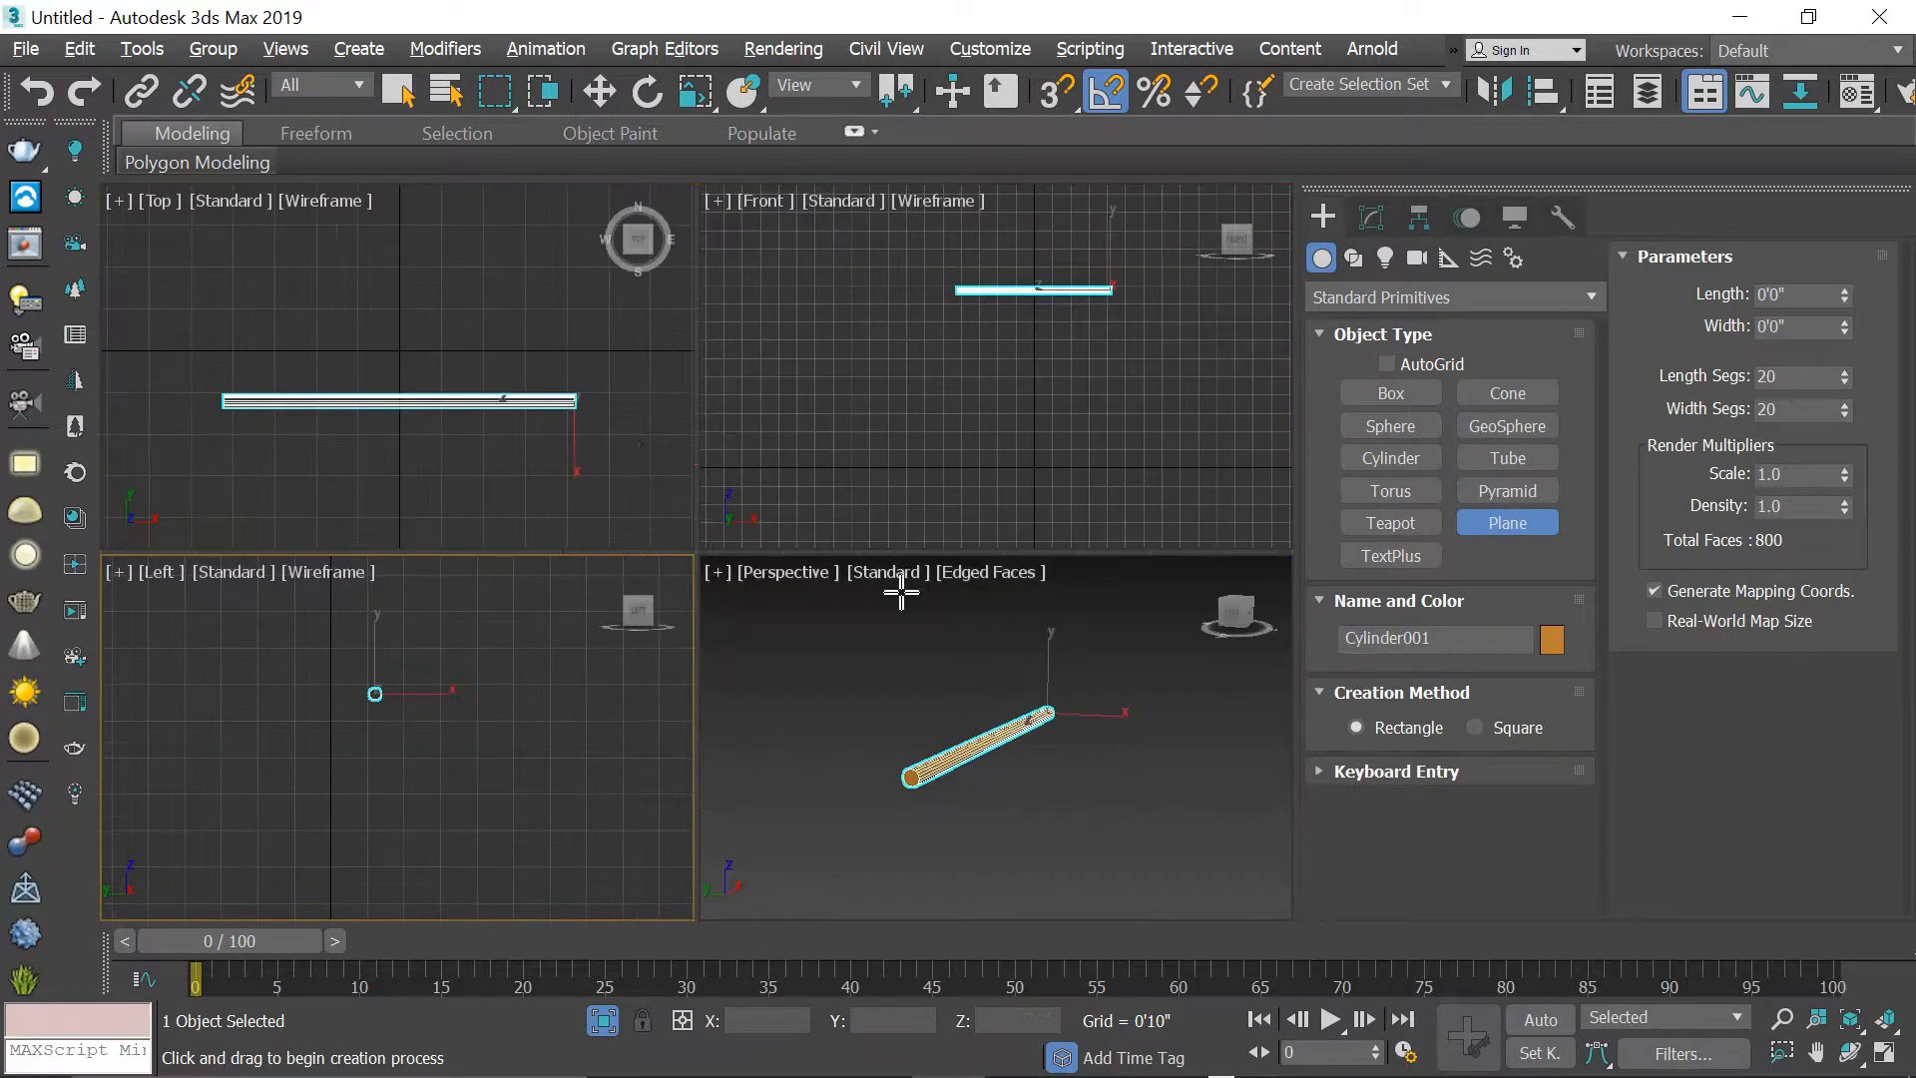
{"action": "middle_click", "coordinate": [990, 501]}
{"action": "key", "text": "alt+w"}
{"action": "scroll", "coordinate": [847, 458], "scroll_direction": "up", "scroll_amount": 2}
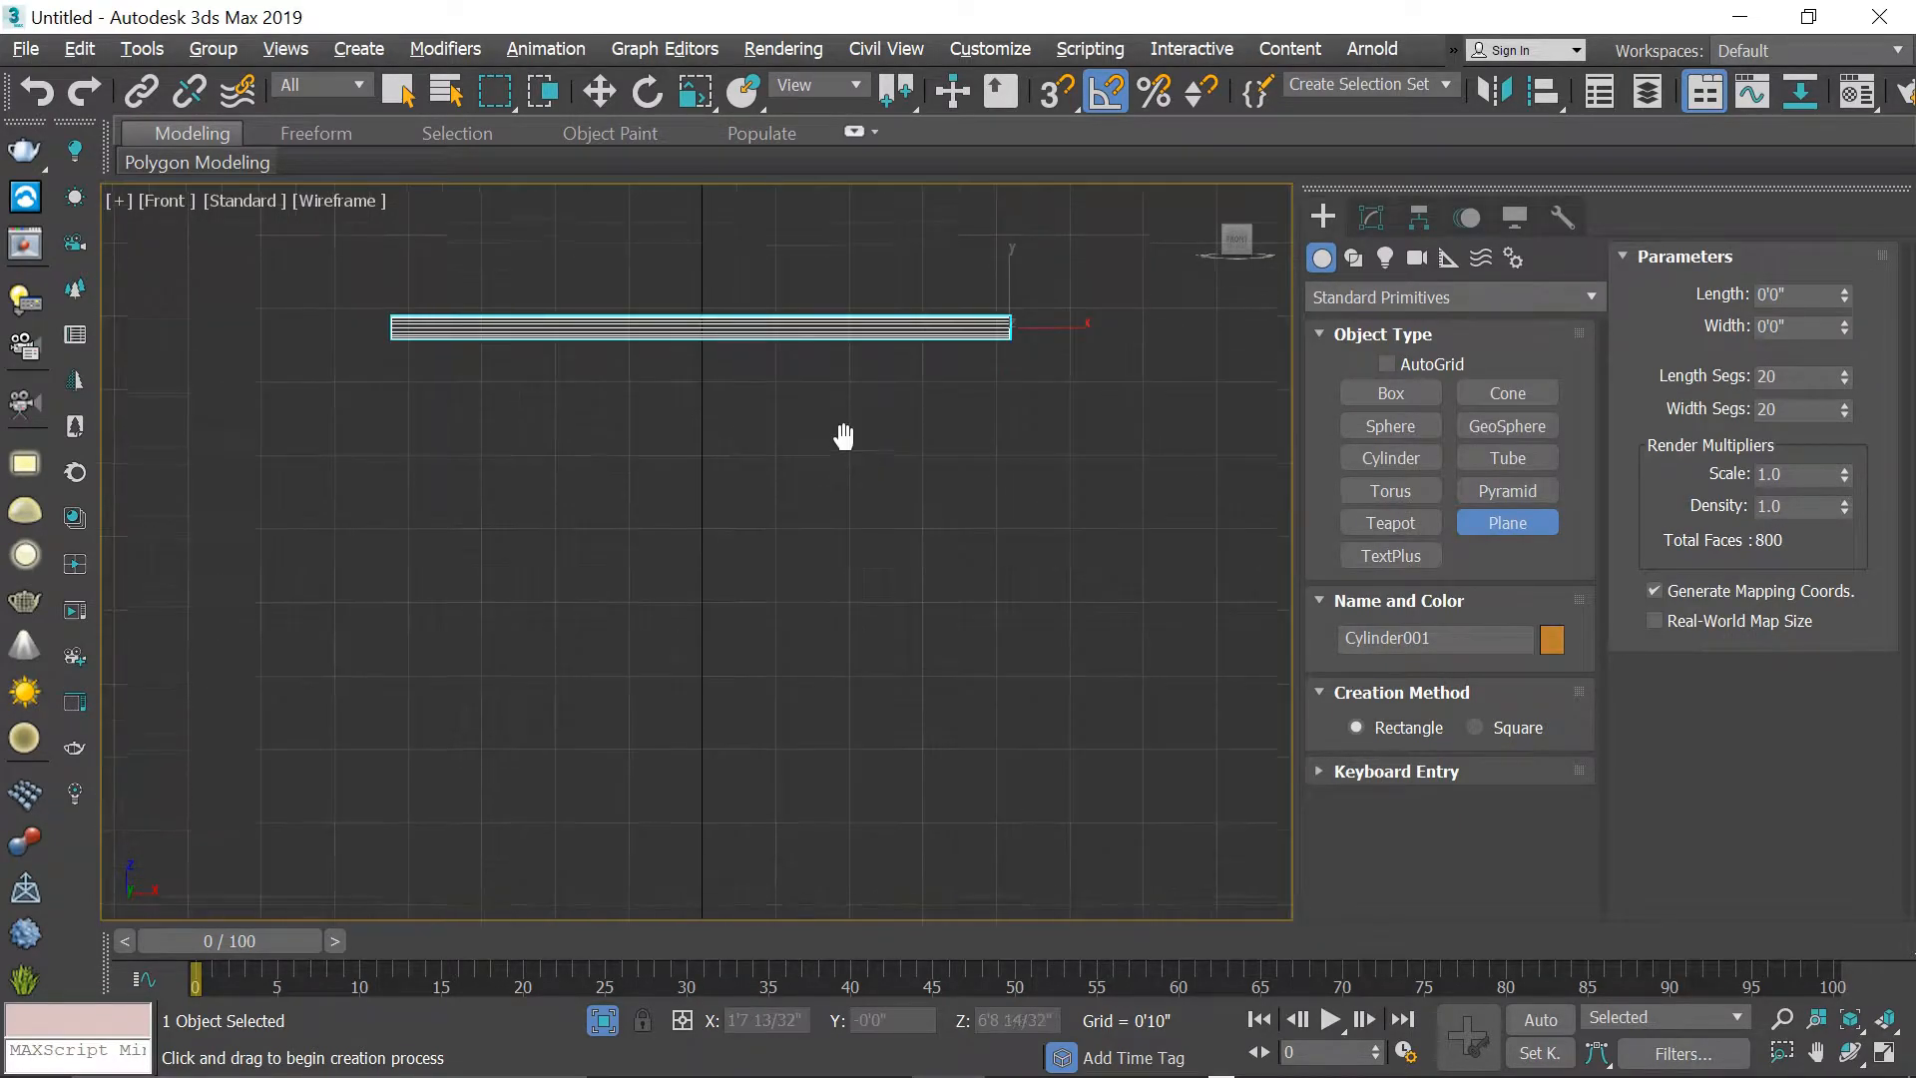
{"action": "middle_click_drag", "start_coordinate": [847, 432], "coordinate": [847, 417]}
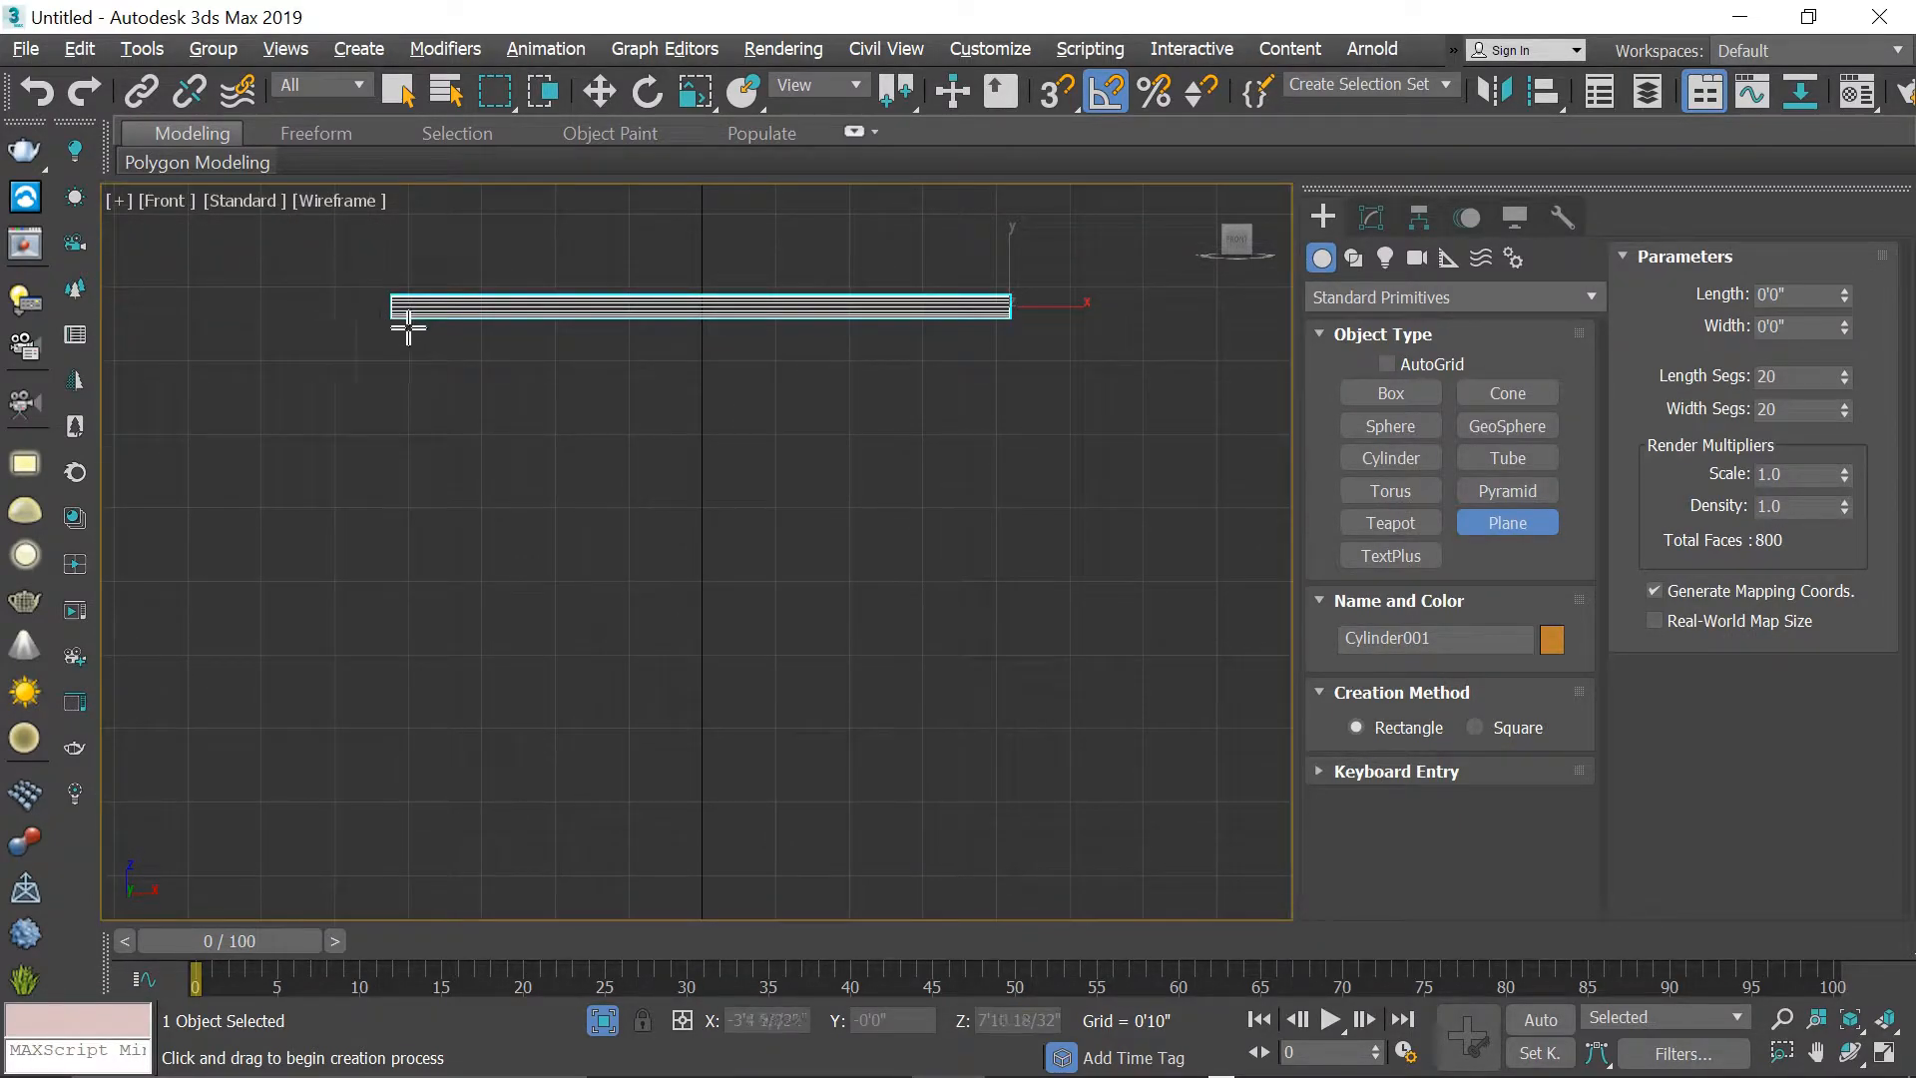
{"action": "left_click_drag", "start_coordinate": [409, 325], "coordinate": [993, 860]}
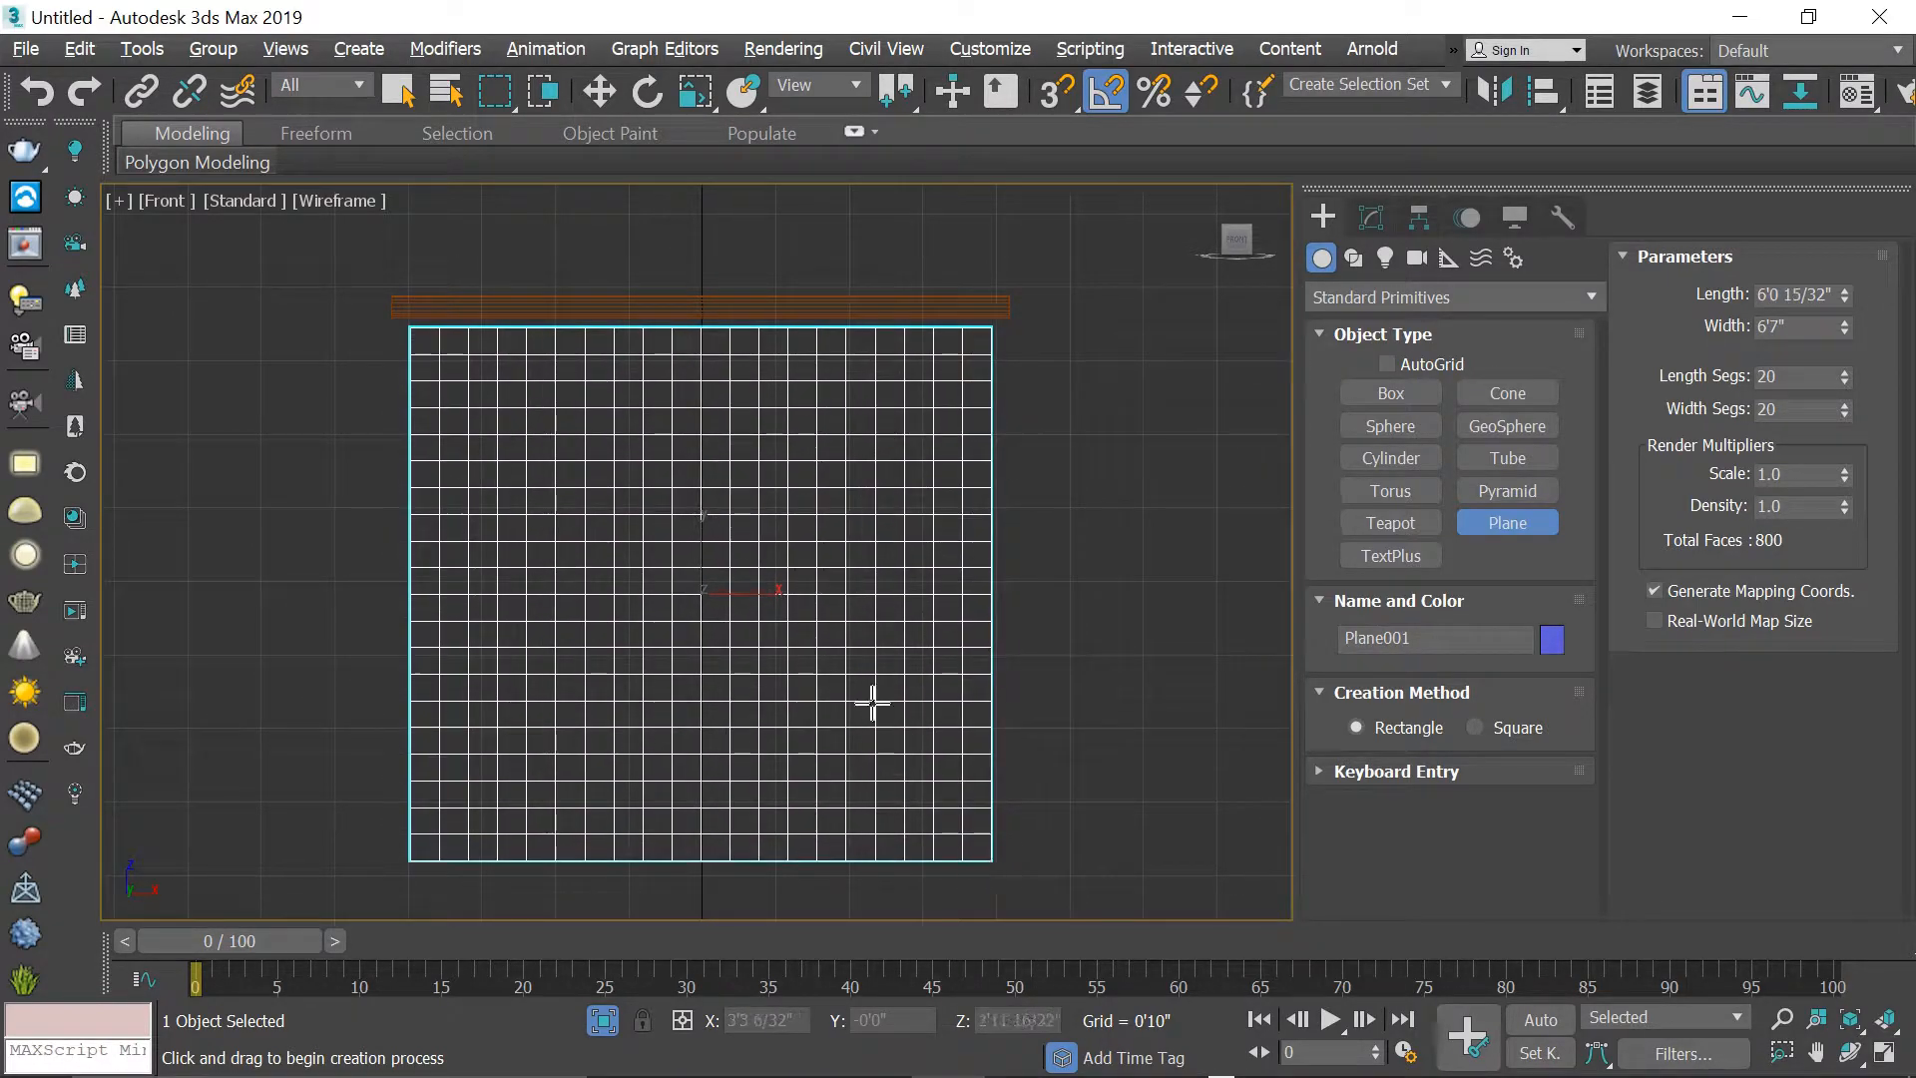
{"action": "key", "text": "w"}
- Try the plane at 6' long by 5' wide, and settle on a length of 5' and a width of 6'
{"action": "left_click", "coordinate": [1366, 218]}
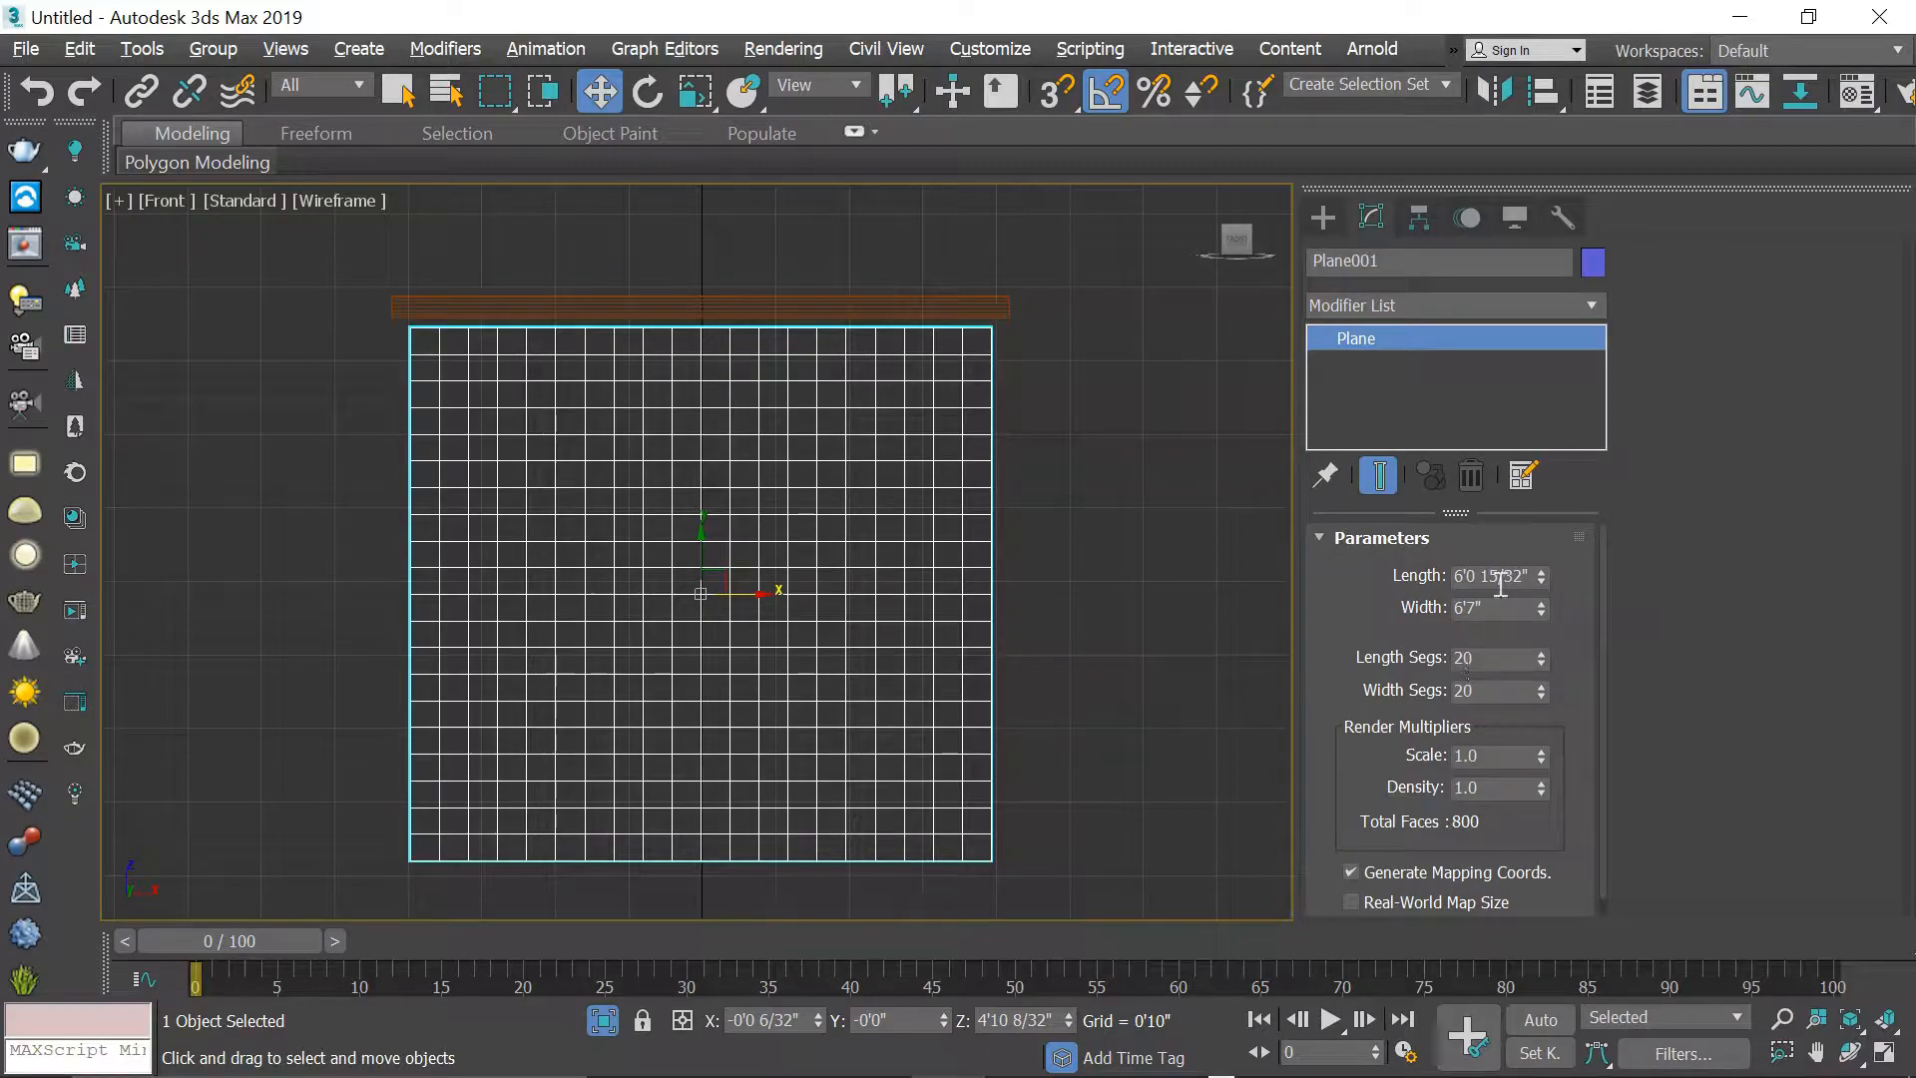
{"action": "double_click", "coordinate": [1509, 574]}
{"action": "type", "text": "6"}
{"action": "key", "text": "Tab"}
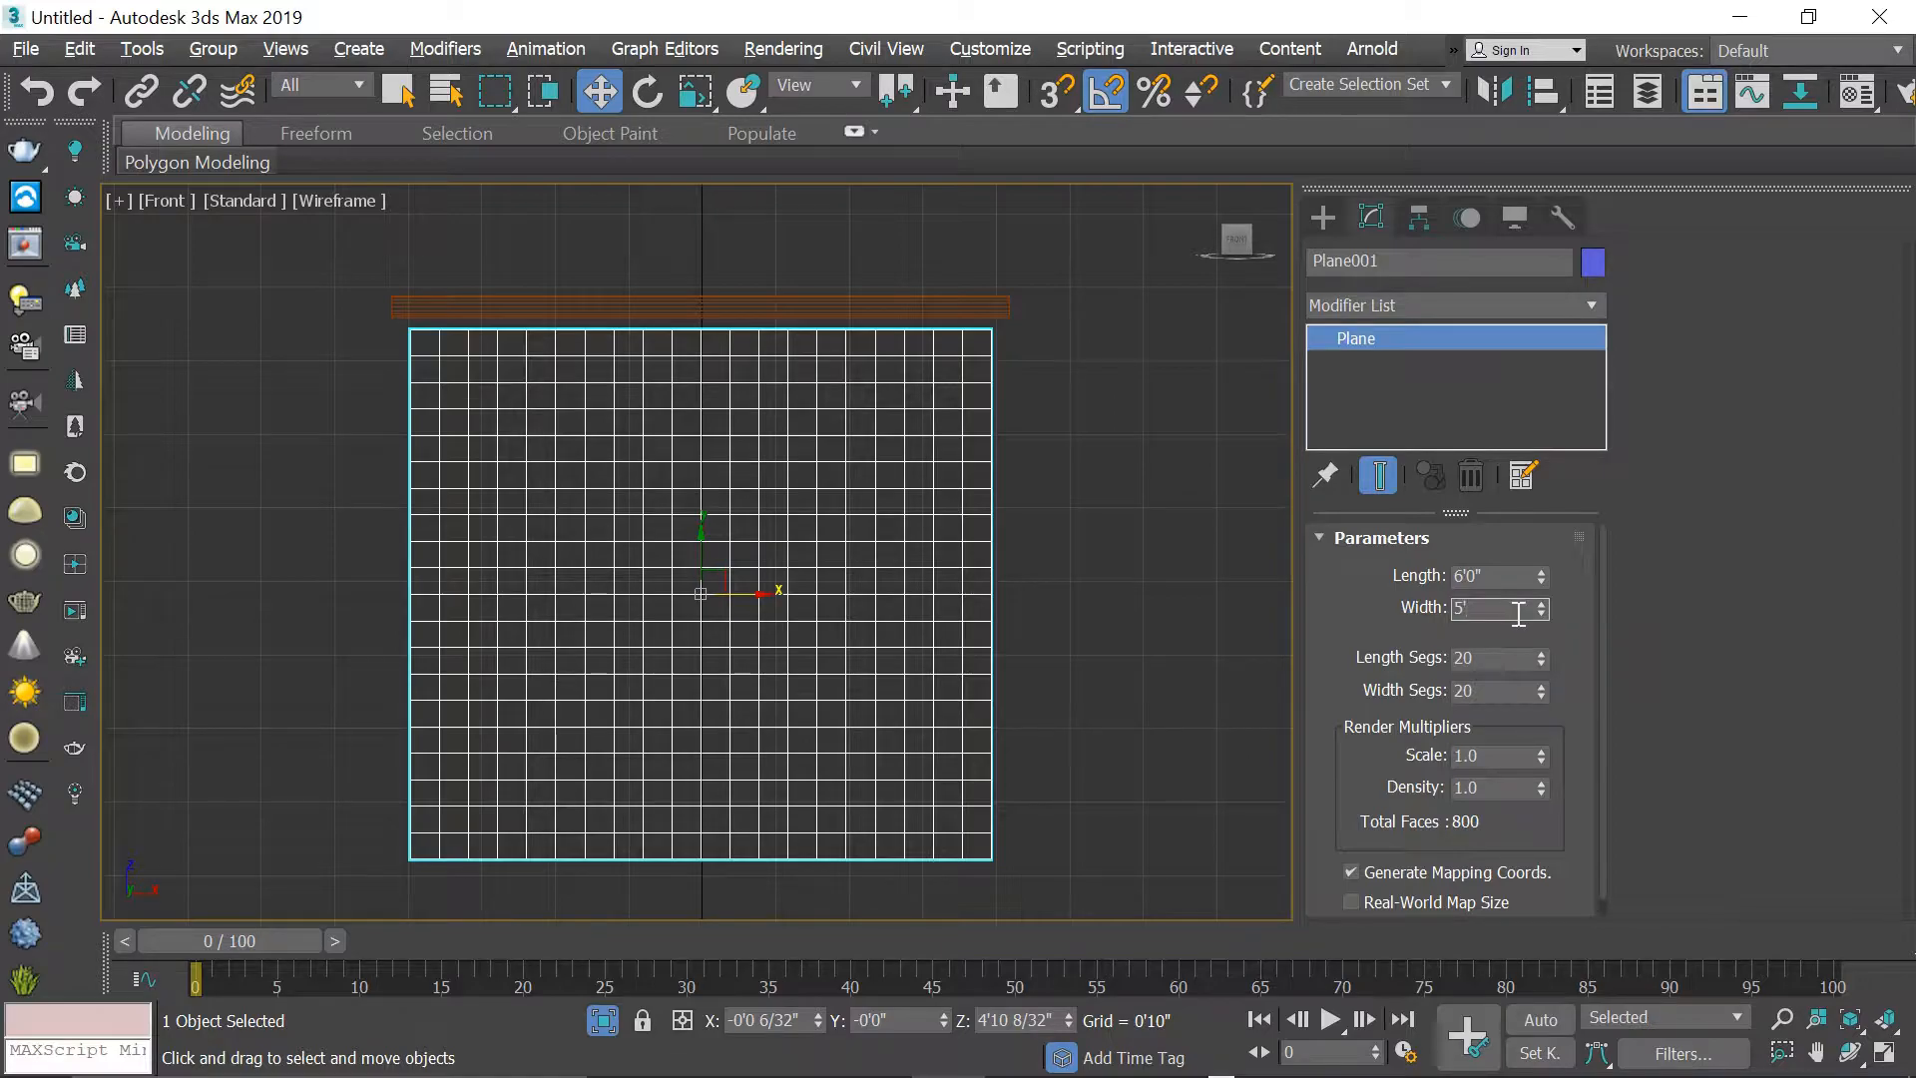
{"action": "type", "text": "5'"}
{"action": "key", "text": "Return"}
{"action": "key", "text": "shift+Tab"}
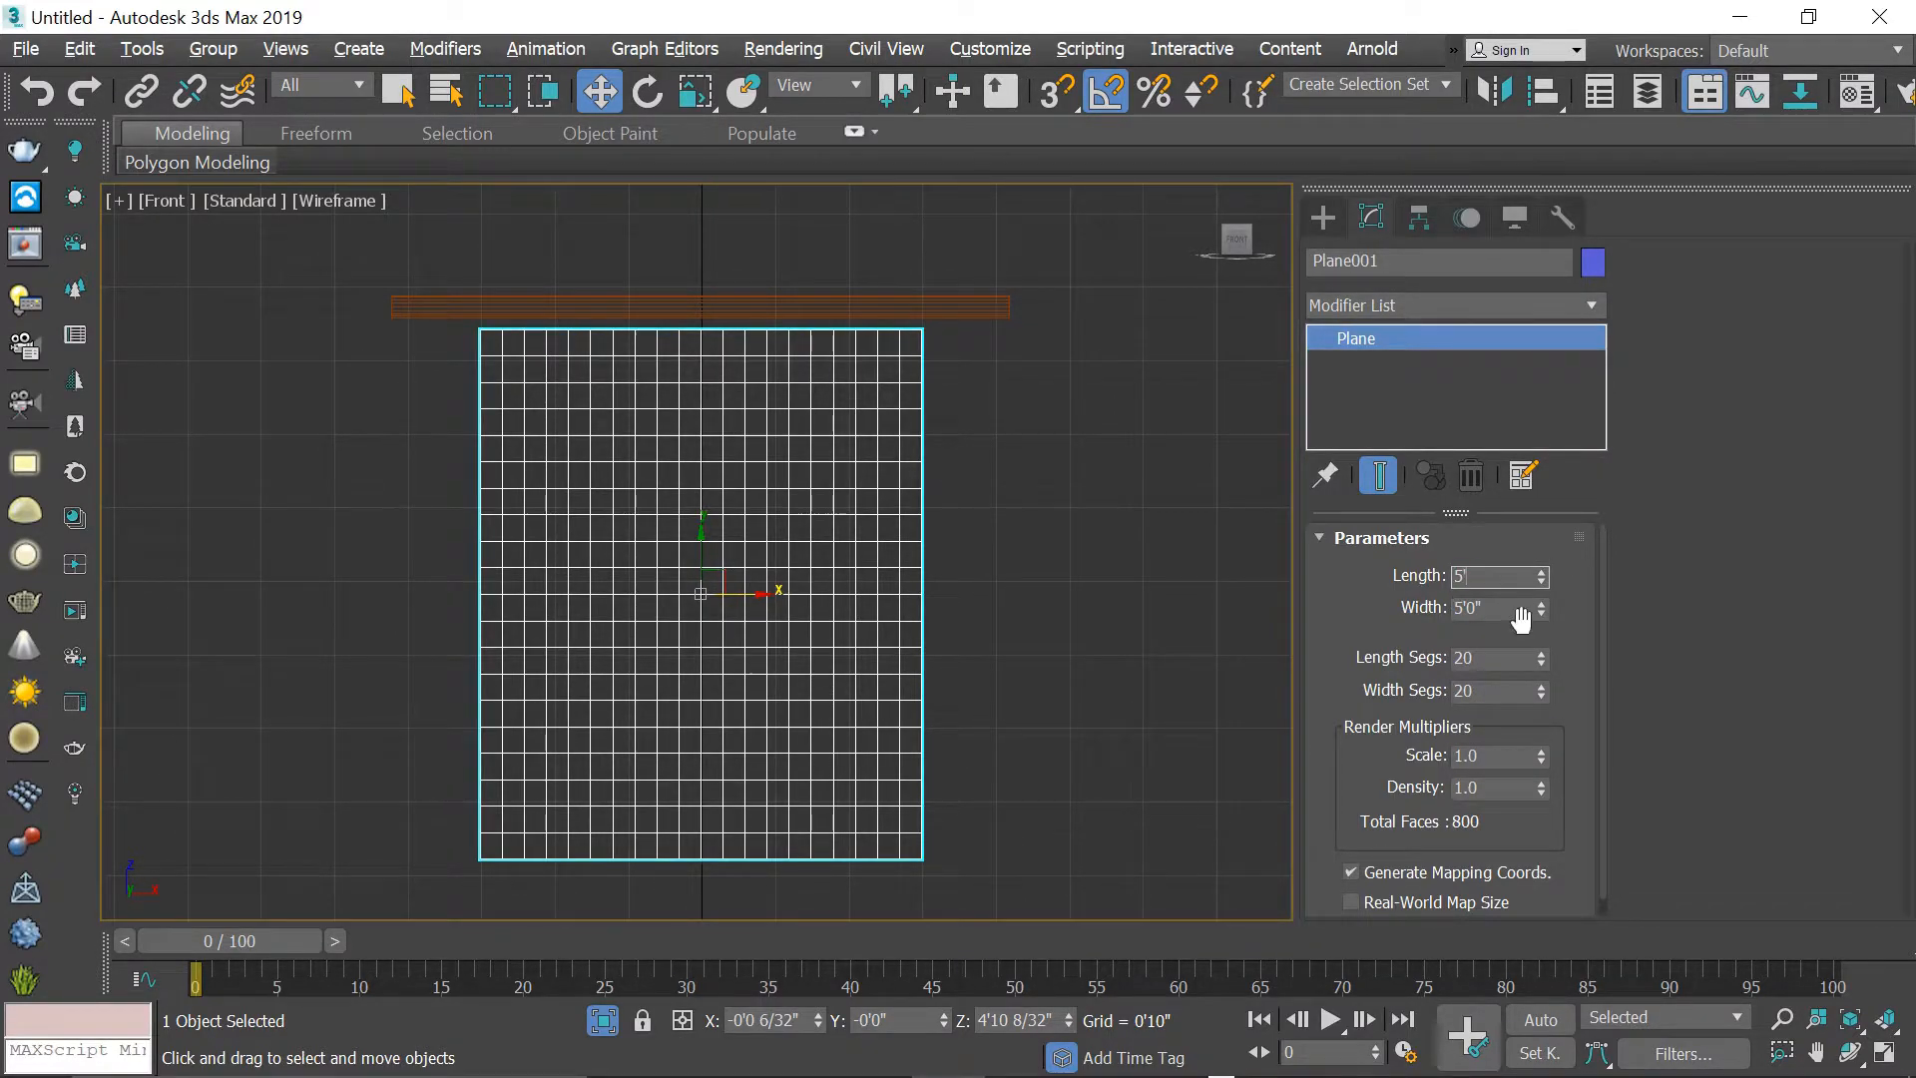
{"action": "key", "text": "Tab"}
{"action": "type", "text": "6'"}
{"action": "key", "text": "Tab"}
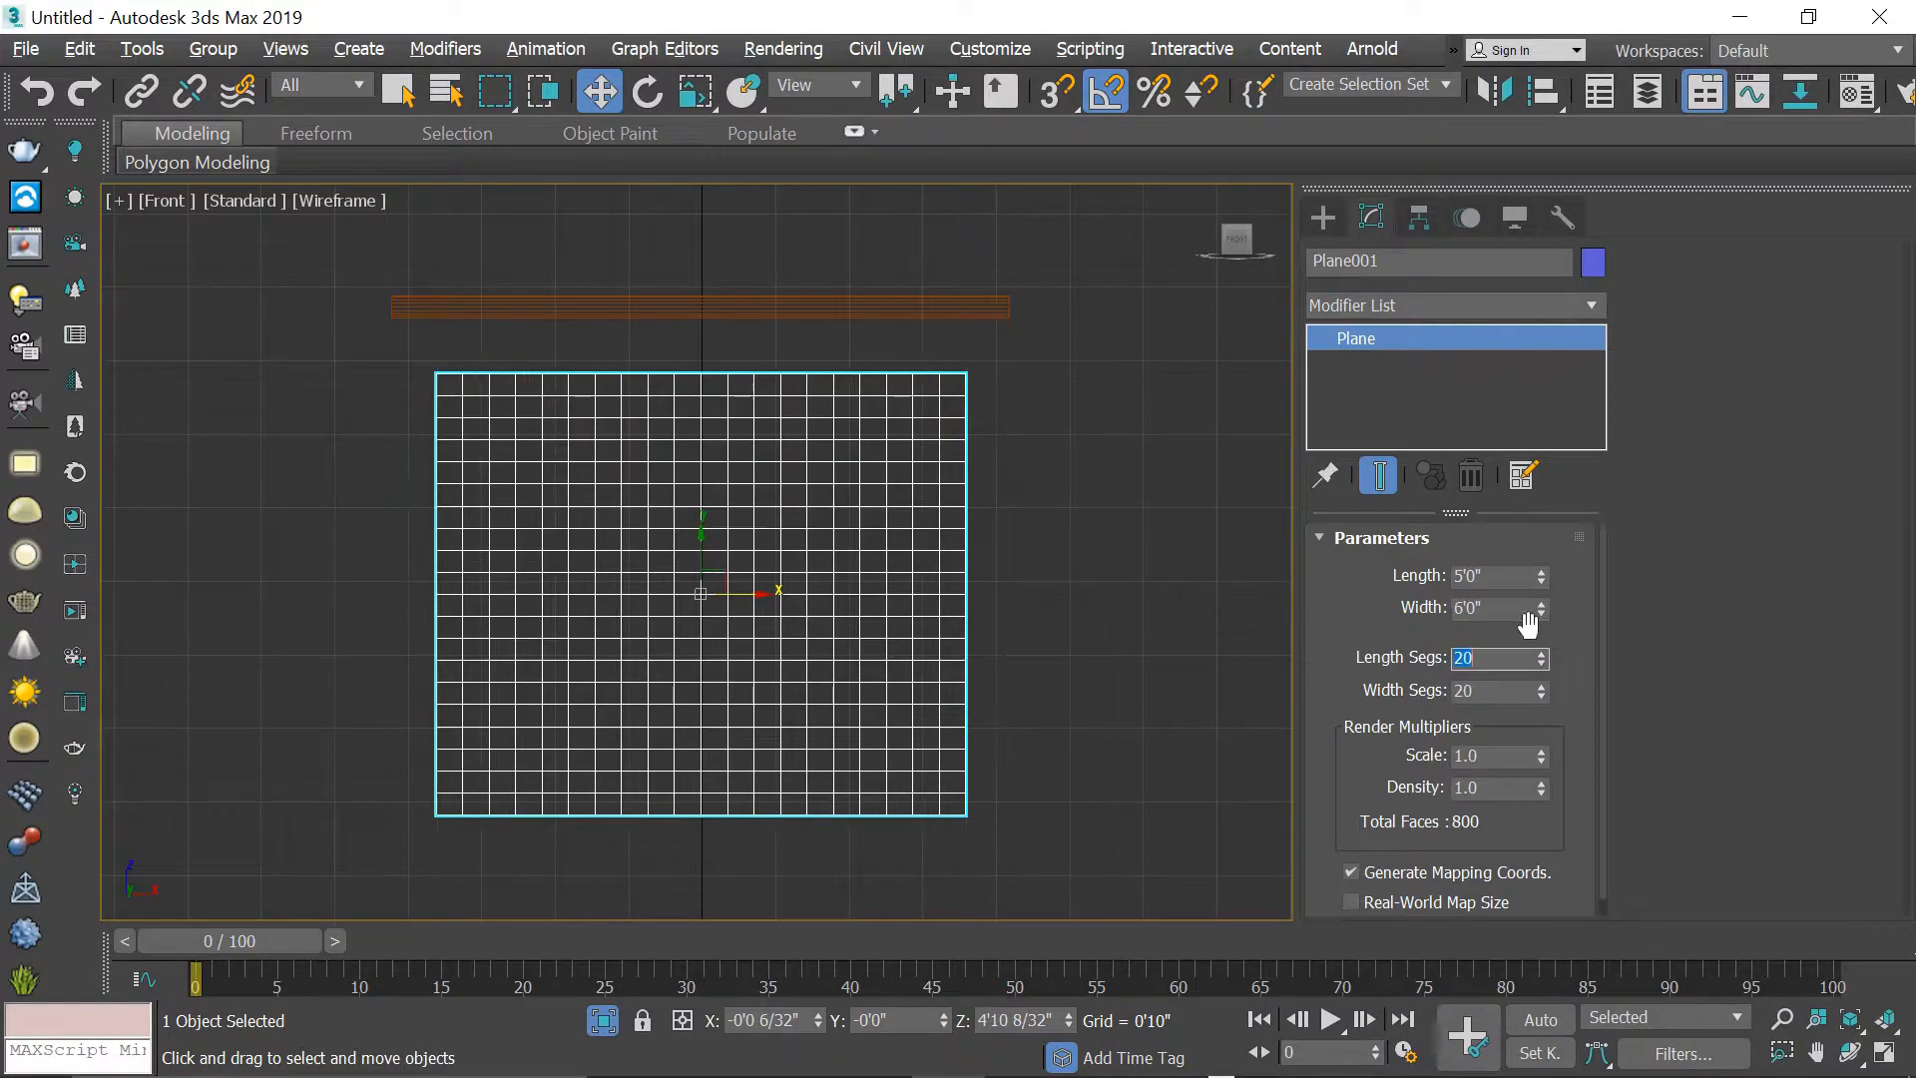
- Move the plane up in the Front view so its top edge sits just below the rod
{"action": "mouse_move", "coordinate": [697, 539]}
{"action": "left_mouse_down"}
{"action": "mouse_move", "coordinate": [706, 462]}
{"action": "mouse_move", "coordinate": [717, 511]}
{"action": "left_mouse_up"}
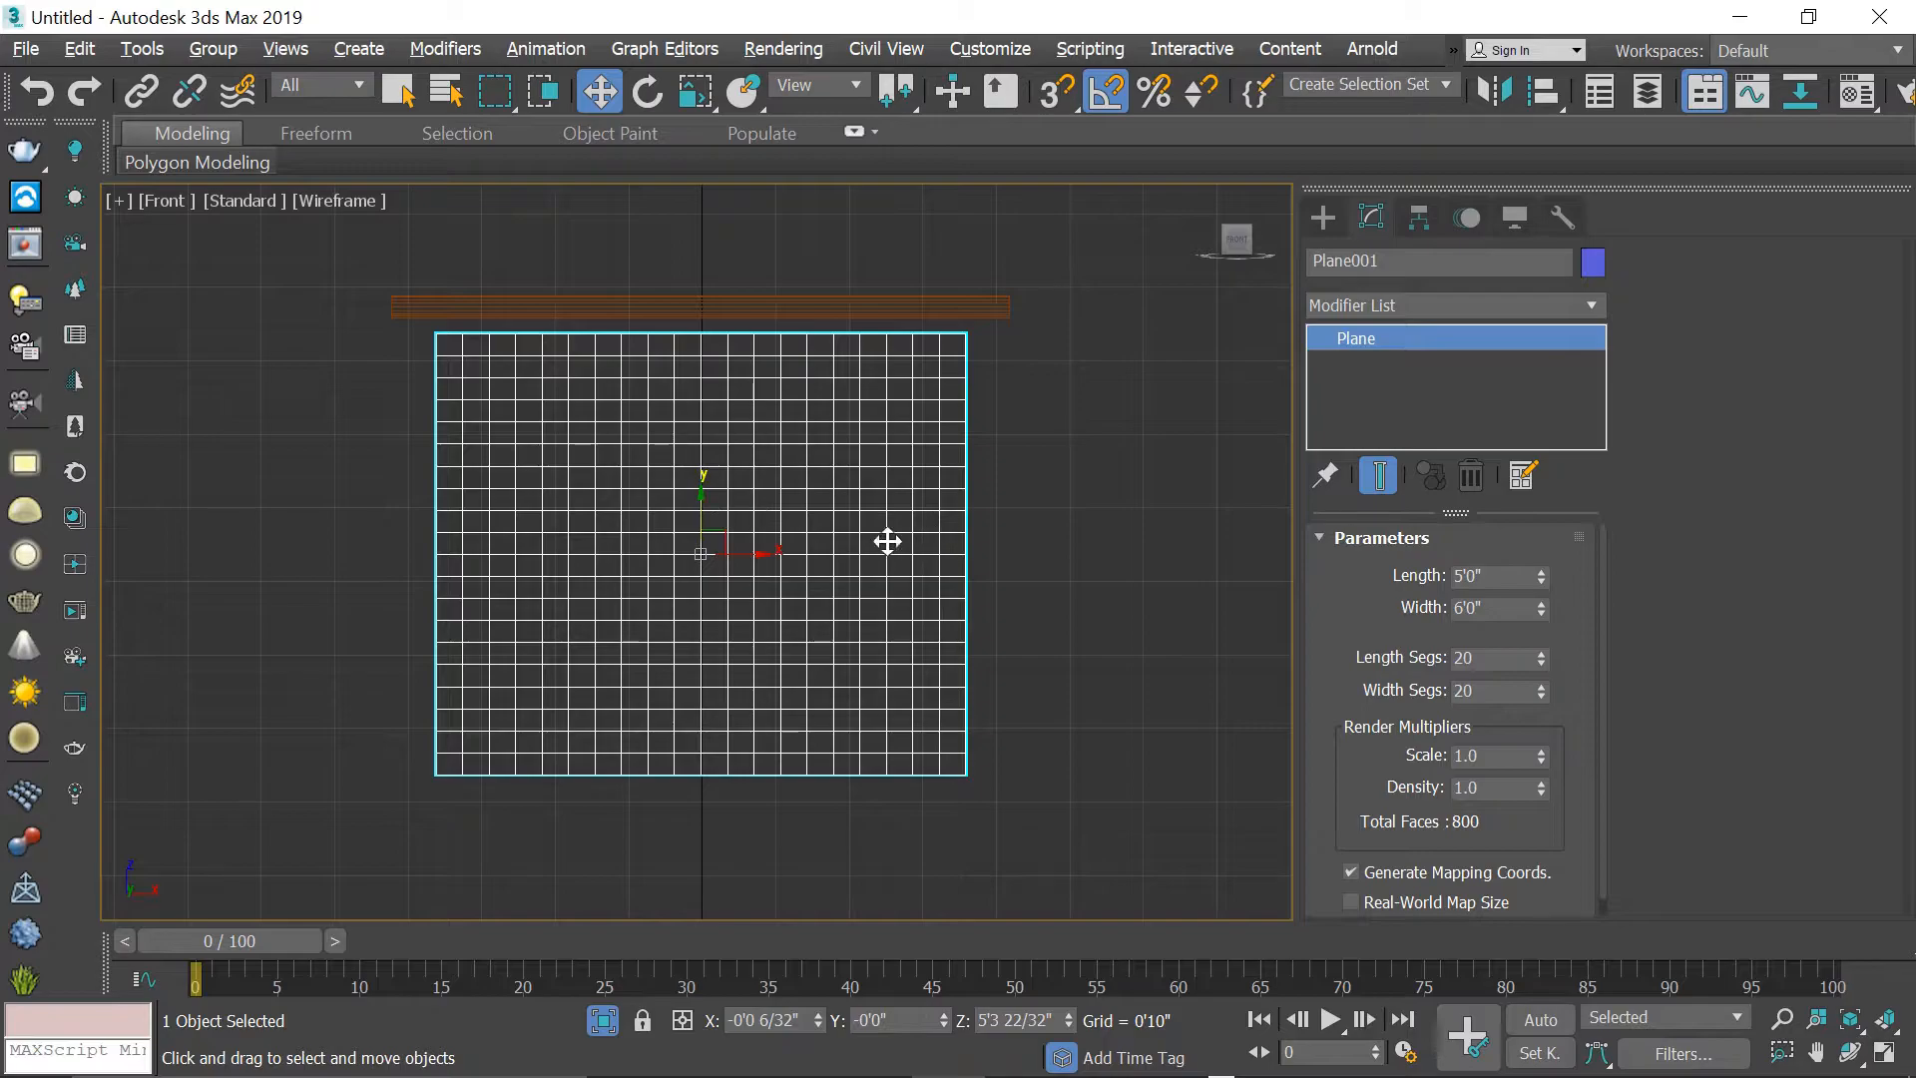
{"action": "key", "text": "alt+w"}
{"action": "key", "text": "alt+w"}
{"action": "middle_click_drag", "start_coordinate": [906, 684], "coordinate": [560, 633]}
{"action": "key", "text": "alt+w"}
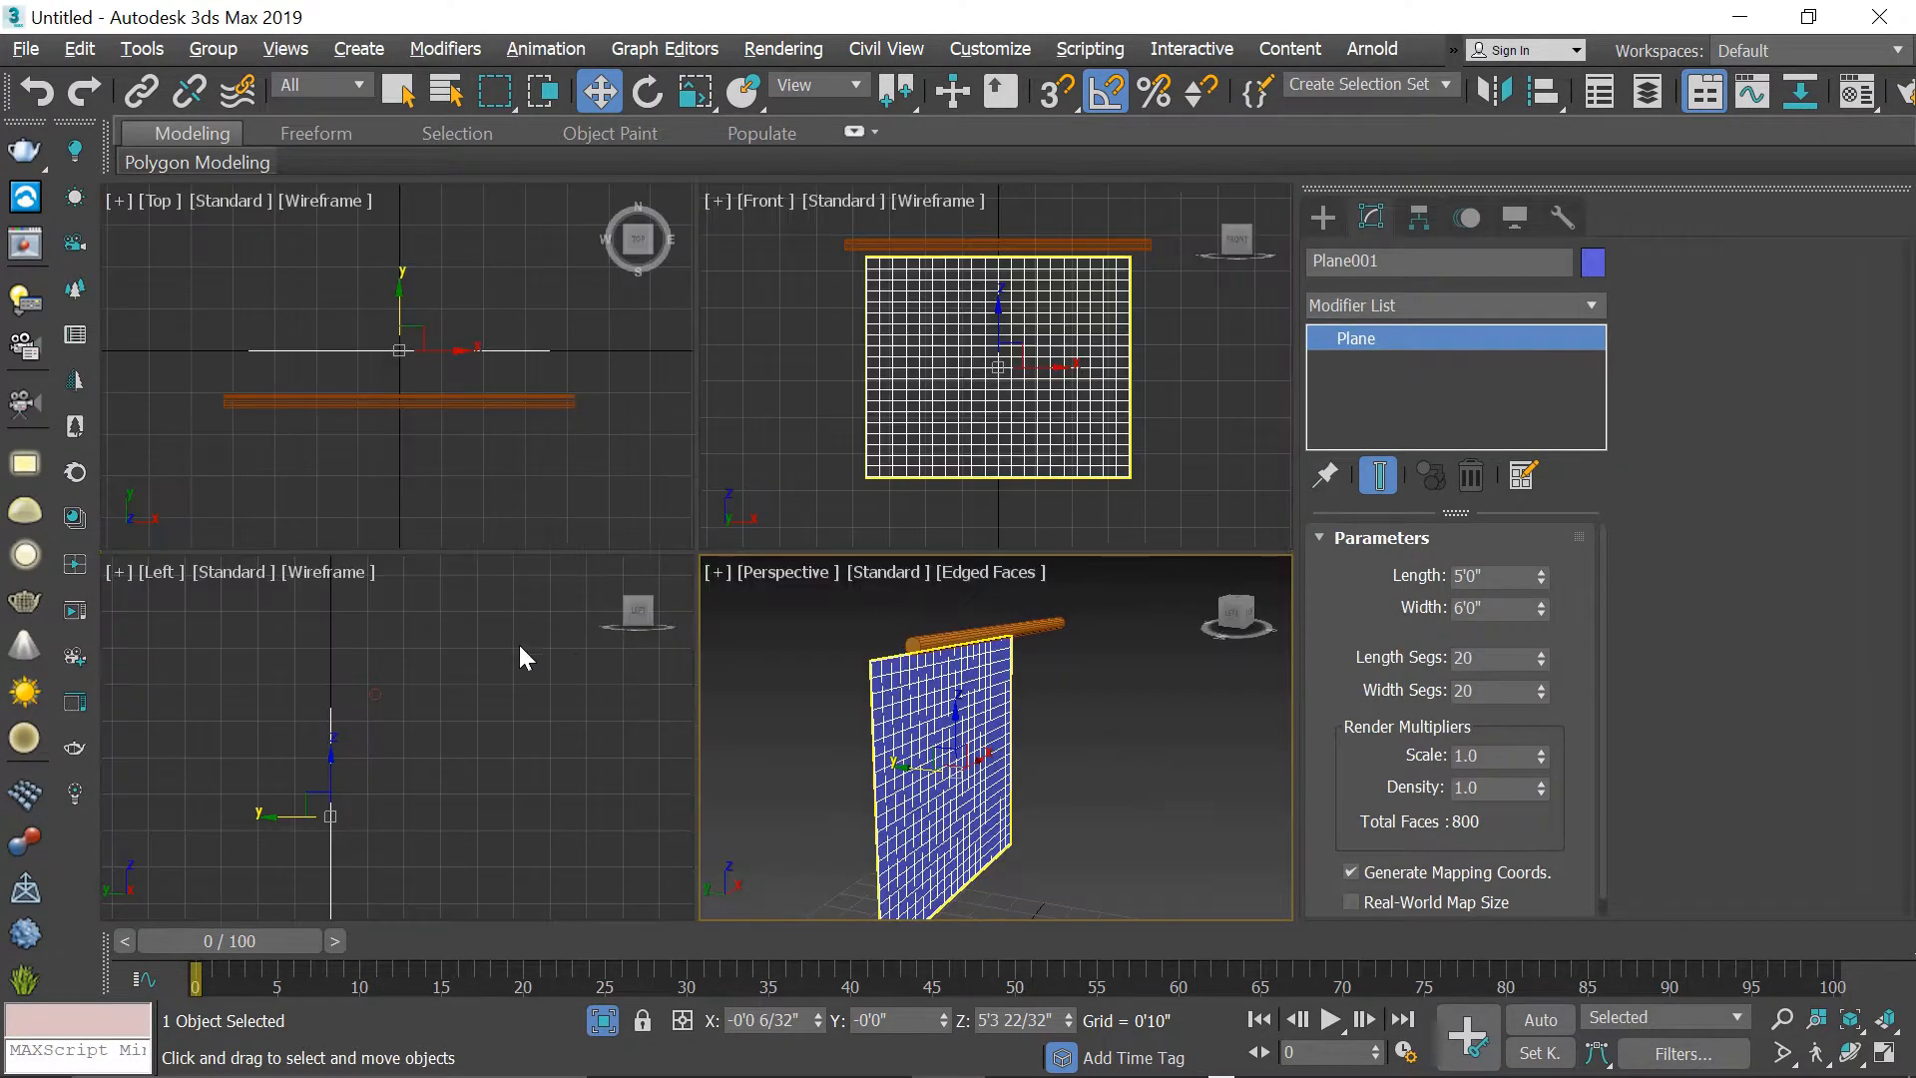
- Move the plane in the Left view against the rod's front side, to about Y -1'2" and Z 5'6"
{"action": "middle_click", "coordinate": [517, 645]}
{"action": "key", "text": "alt+w"}
{"action": "scroll", "coordinate": [467, 617], "scroll_direction": "down", "scroll_amount": 4}
{"action": "left_click_drag", "start_coordinate": [560, 651], "coordinate": [627, 654]}
{"action": "scroll", "coordinate": [583, 589], "scroll_direction": "up", "scroll_amount": 3}
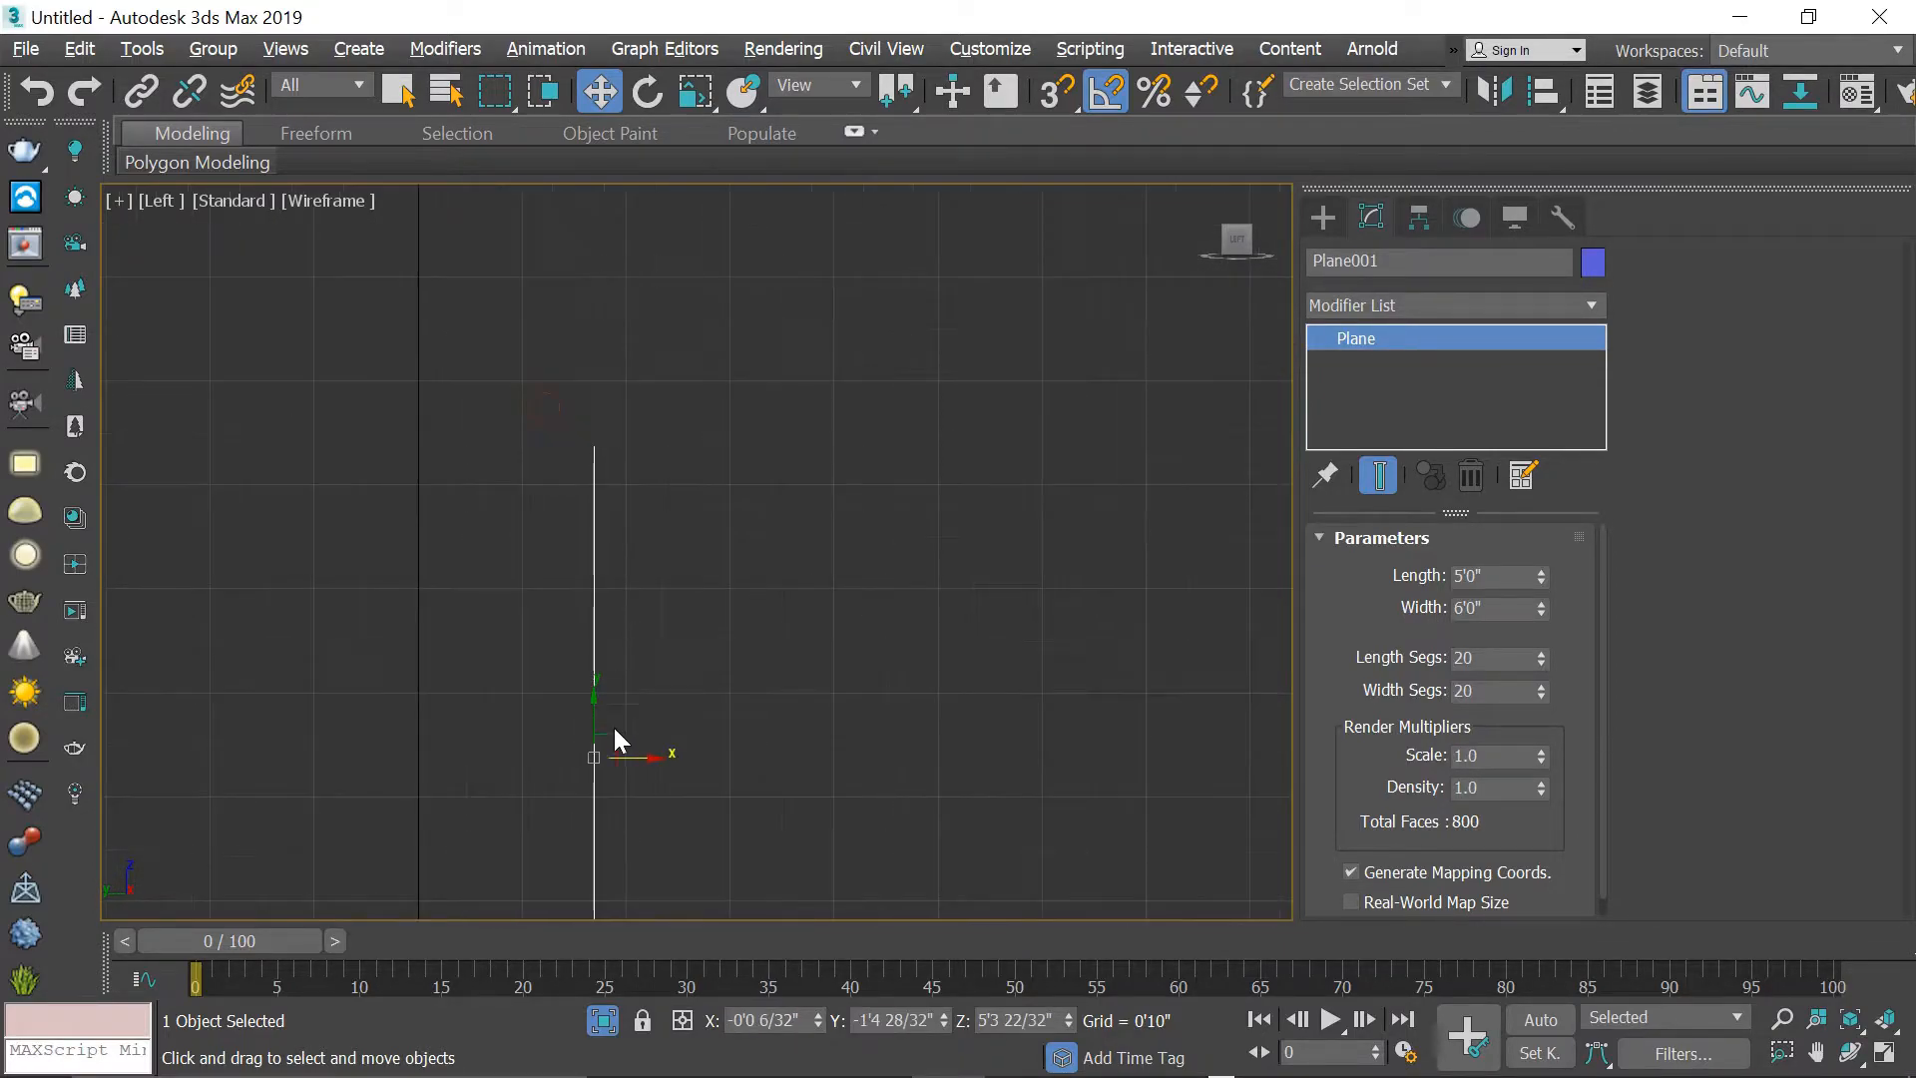
{"action": "left_click_drag", "start_coordinate": [613, 731], "coordinate": [584, 703]}
{"action": "key", "text": "alt+w"}
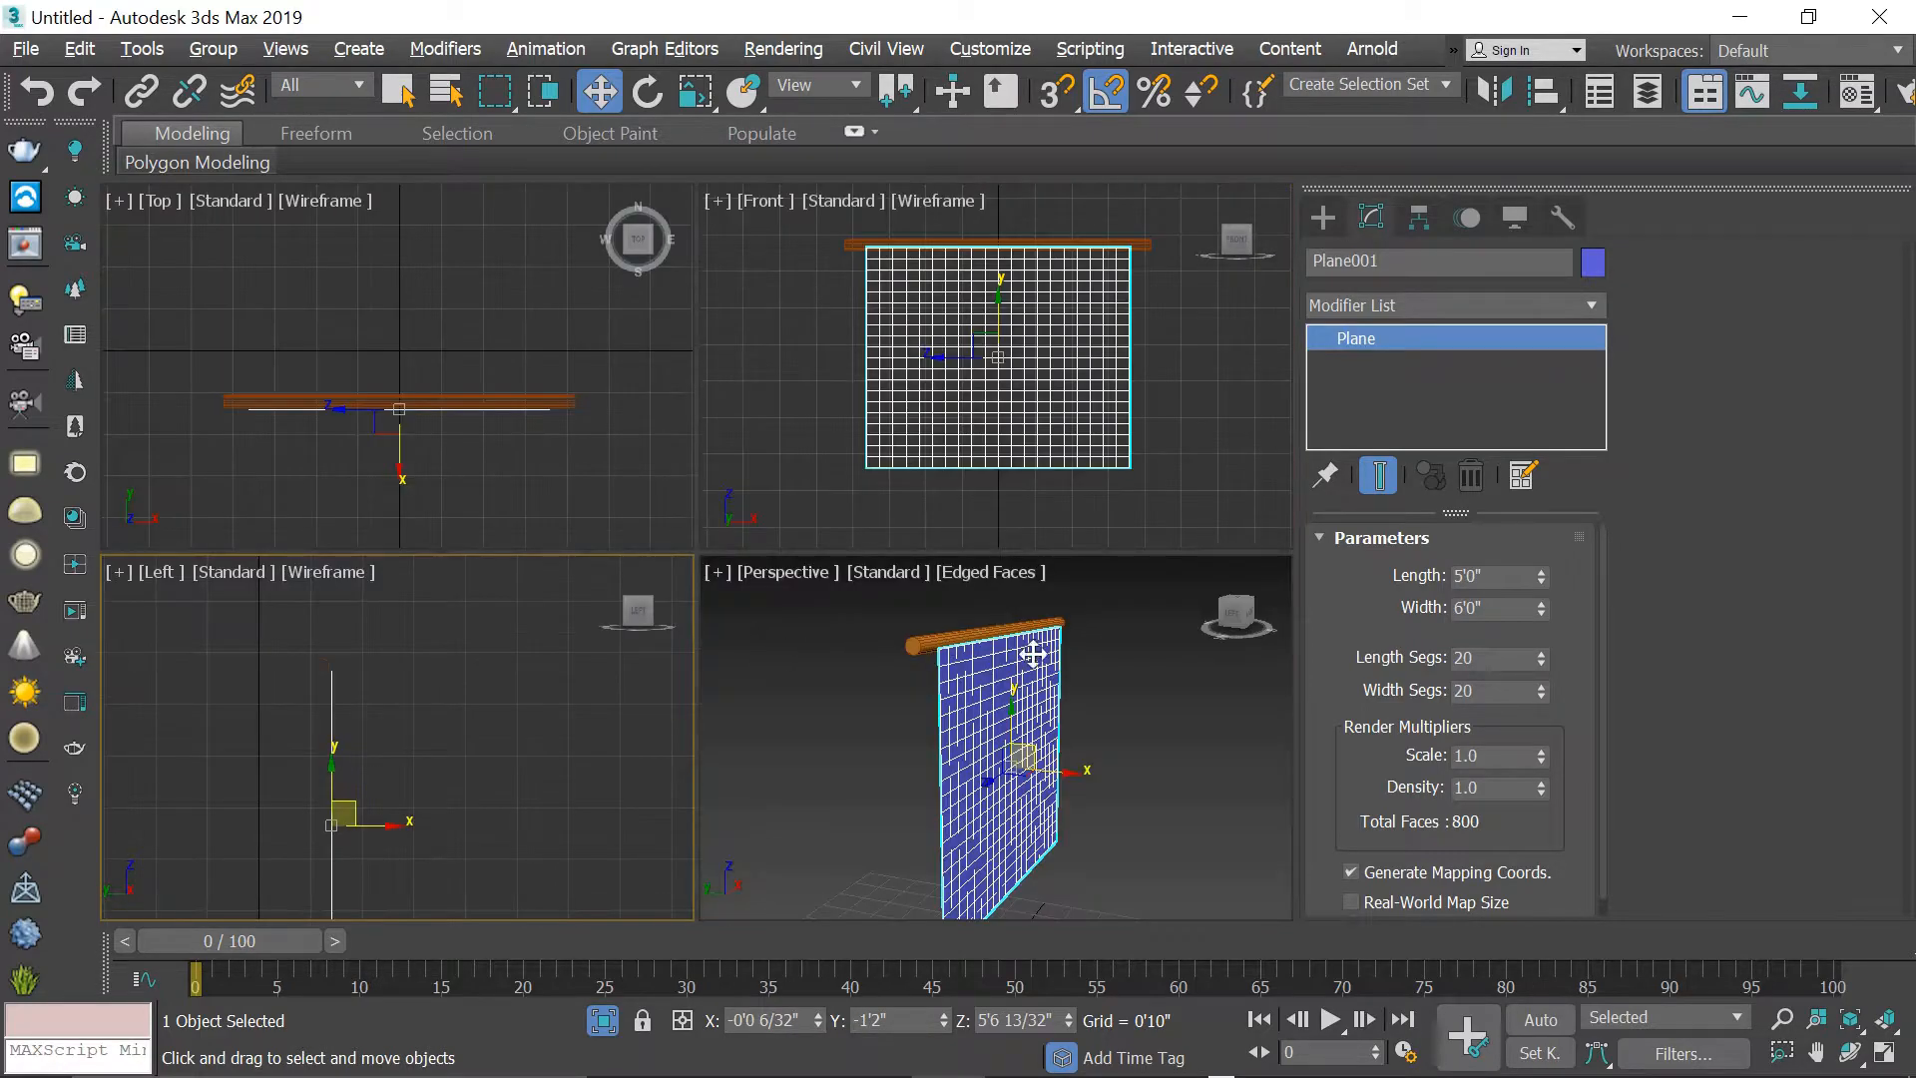
- Convert the plane to an Editable Poly
{"action": "key", "text": "alt+w"}
{"action": "middle_click_drag", "start_coordinate": [1044, 672], "coordinate": [689, 489], "text": "alt"}
{"action": "right_click", "coordinate": [689, 489]}
{"action": "mouse_move", "coordinate": [899, 796]}
{"action": "left_click", "coordinate": [988, 816]}
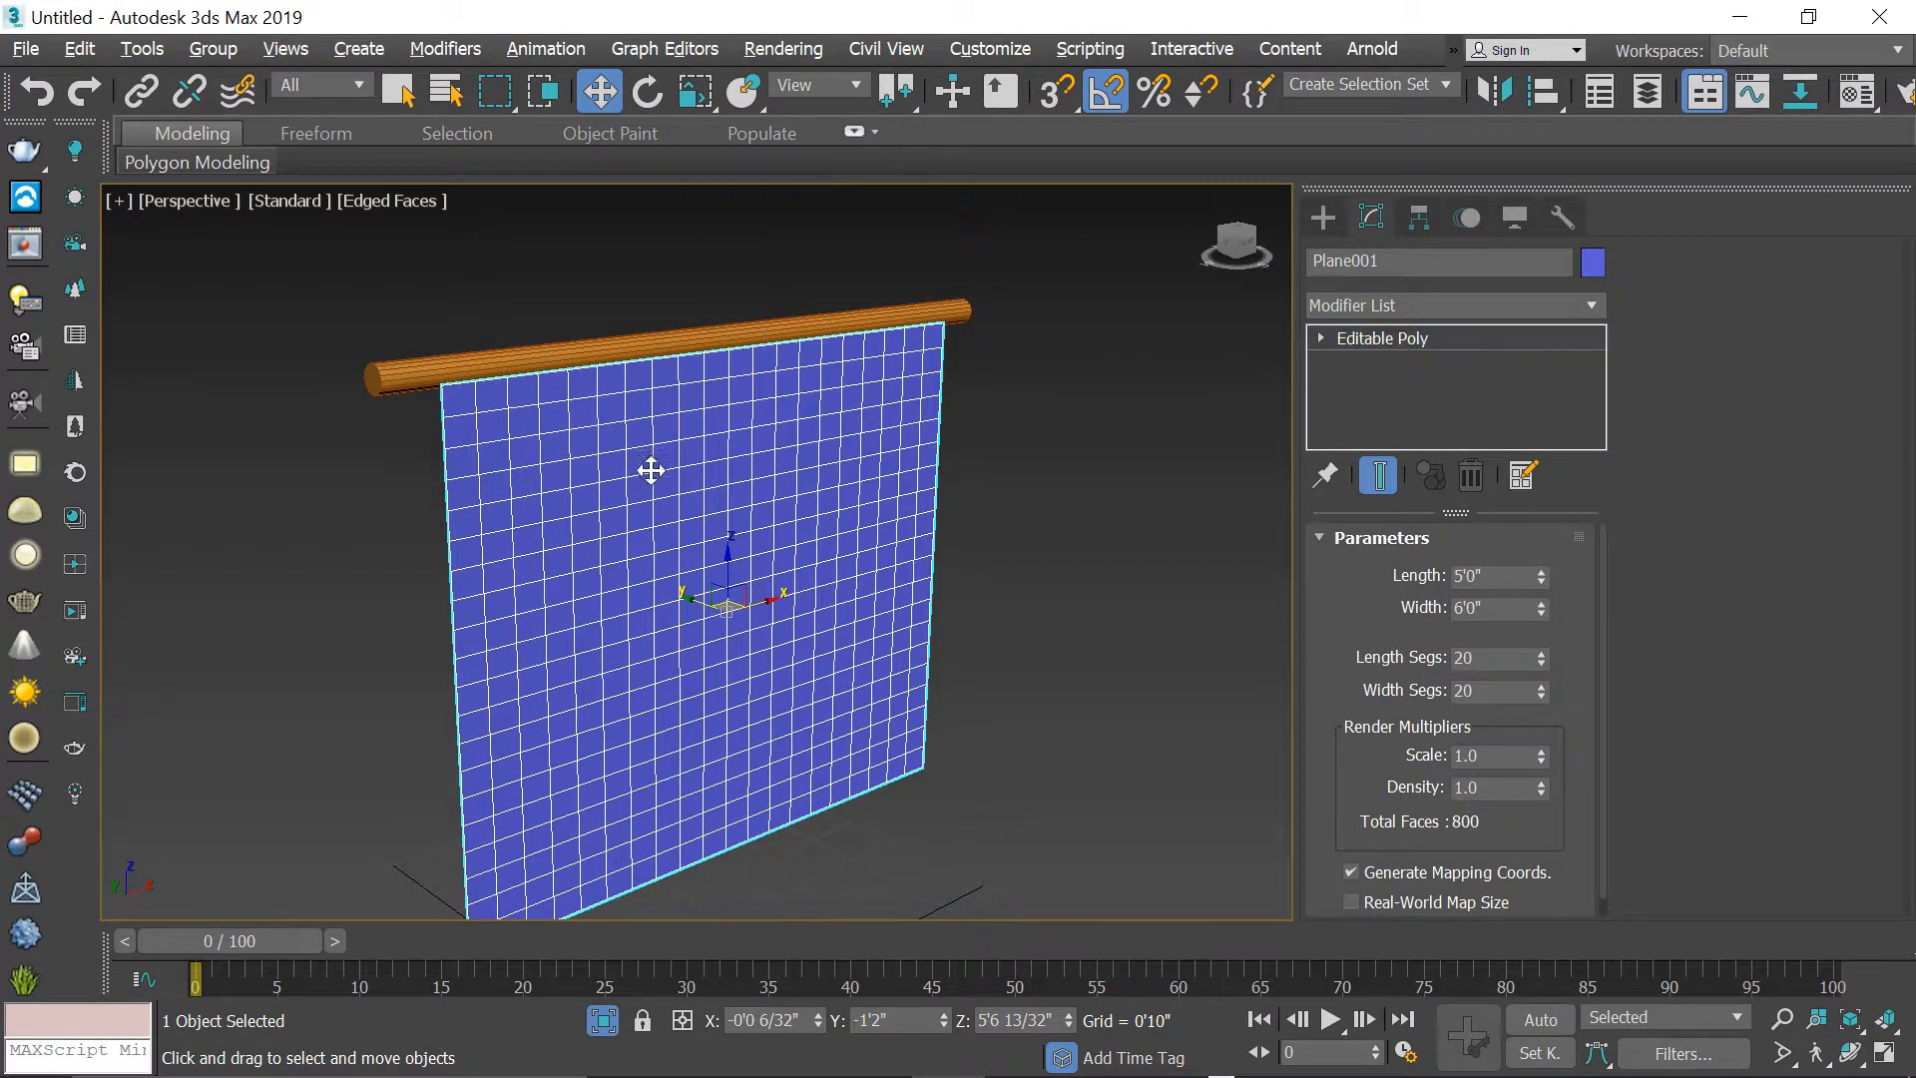
- At edge level, select the first five alternate edges along the plane's top border, starting from its left end
{"action": "left_click", "coordinate": [1410, 576]}
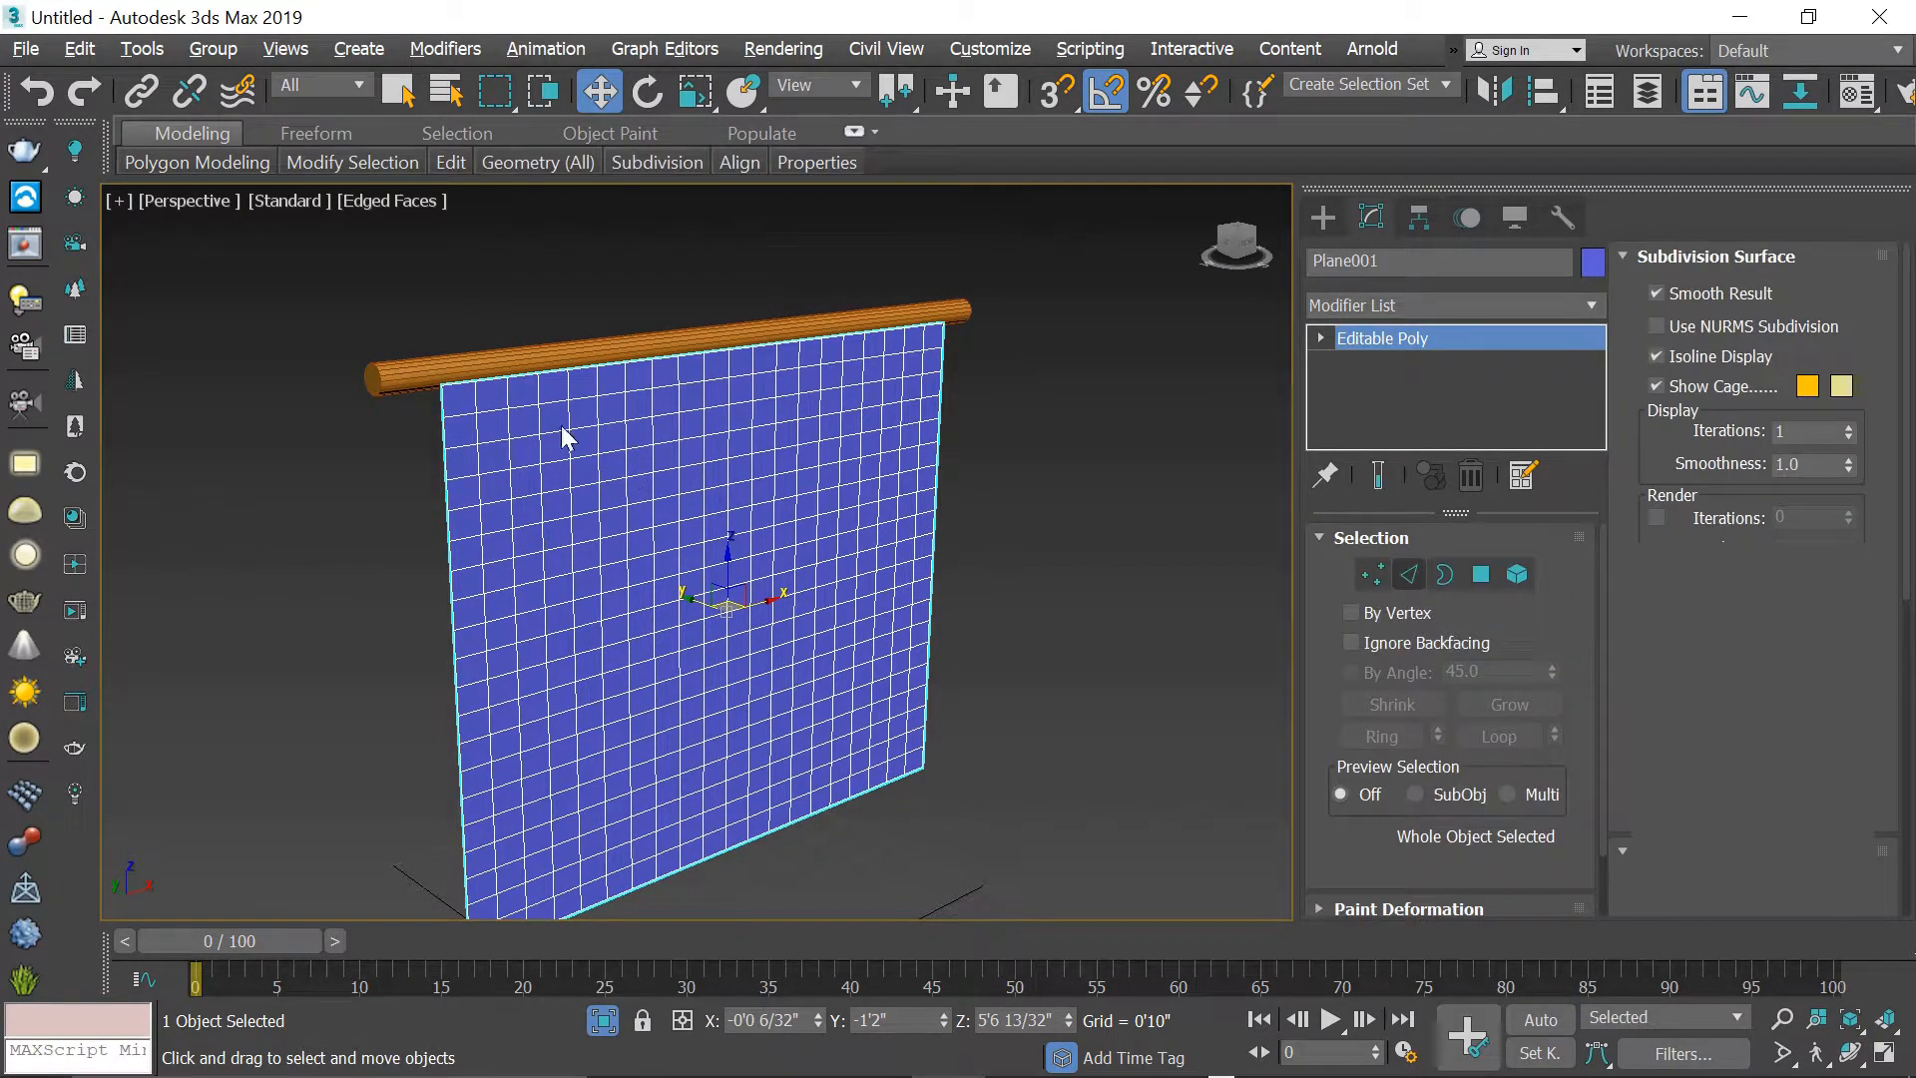
{"action": "scroll", "coordinate": [467, 399], "scroll_direction": "up", "scroll_amount": 3}
{"action": "left_click", "coordinate": [451, 383]}
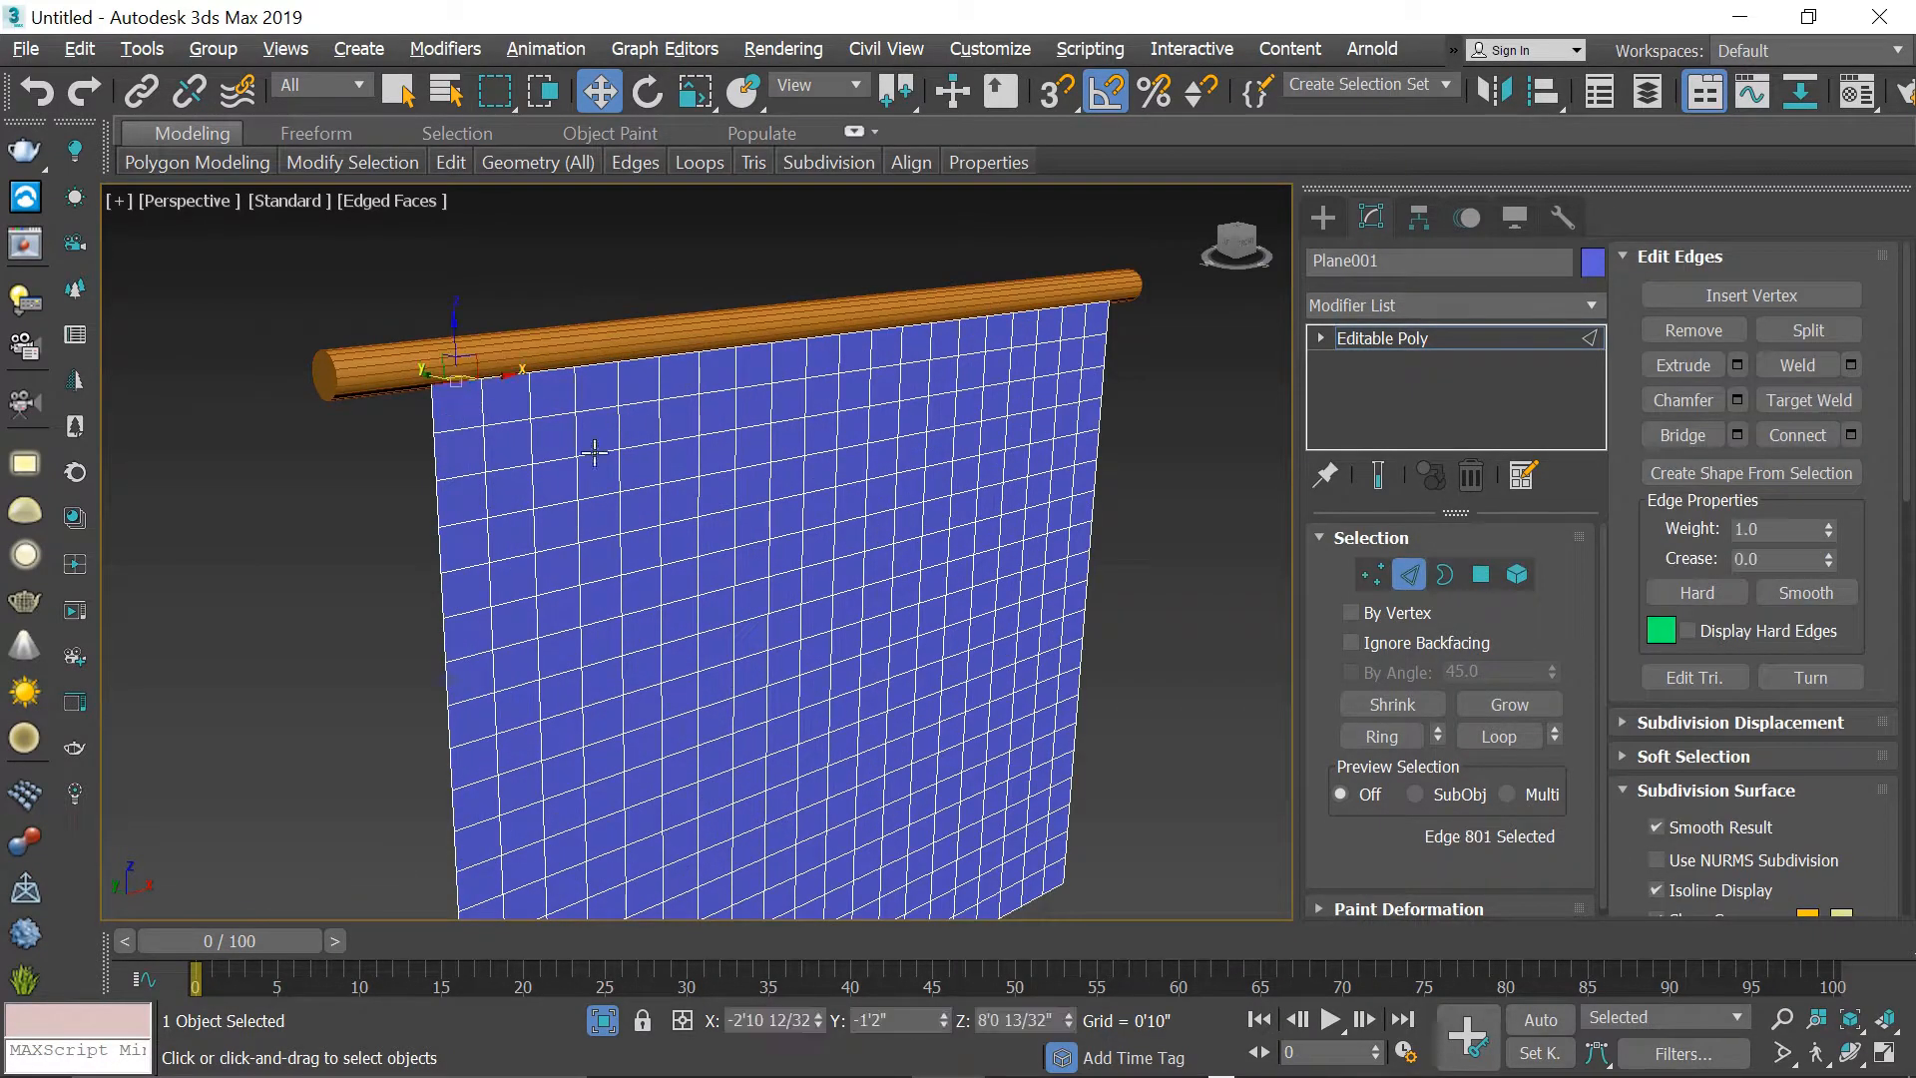
{"action": "middle_click_drag", "start_coordinate": [655, 483], "coordinate": [625, 497], "text": "alt"}
{"action": "left_click", "coordinate": [563, 367], "text": "ctrl"}
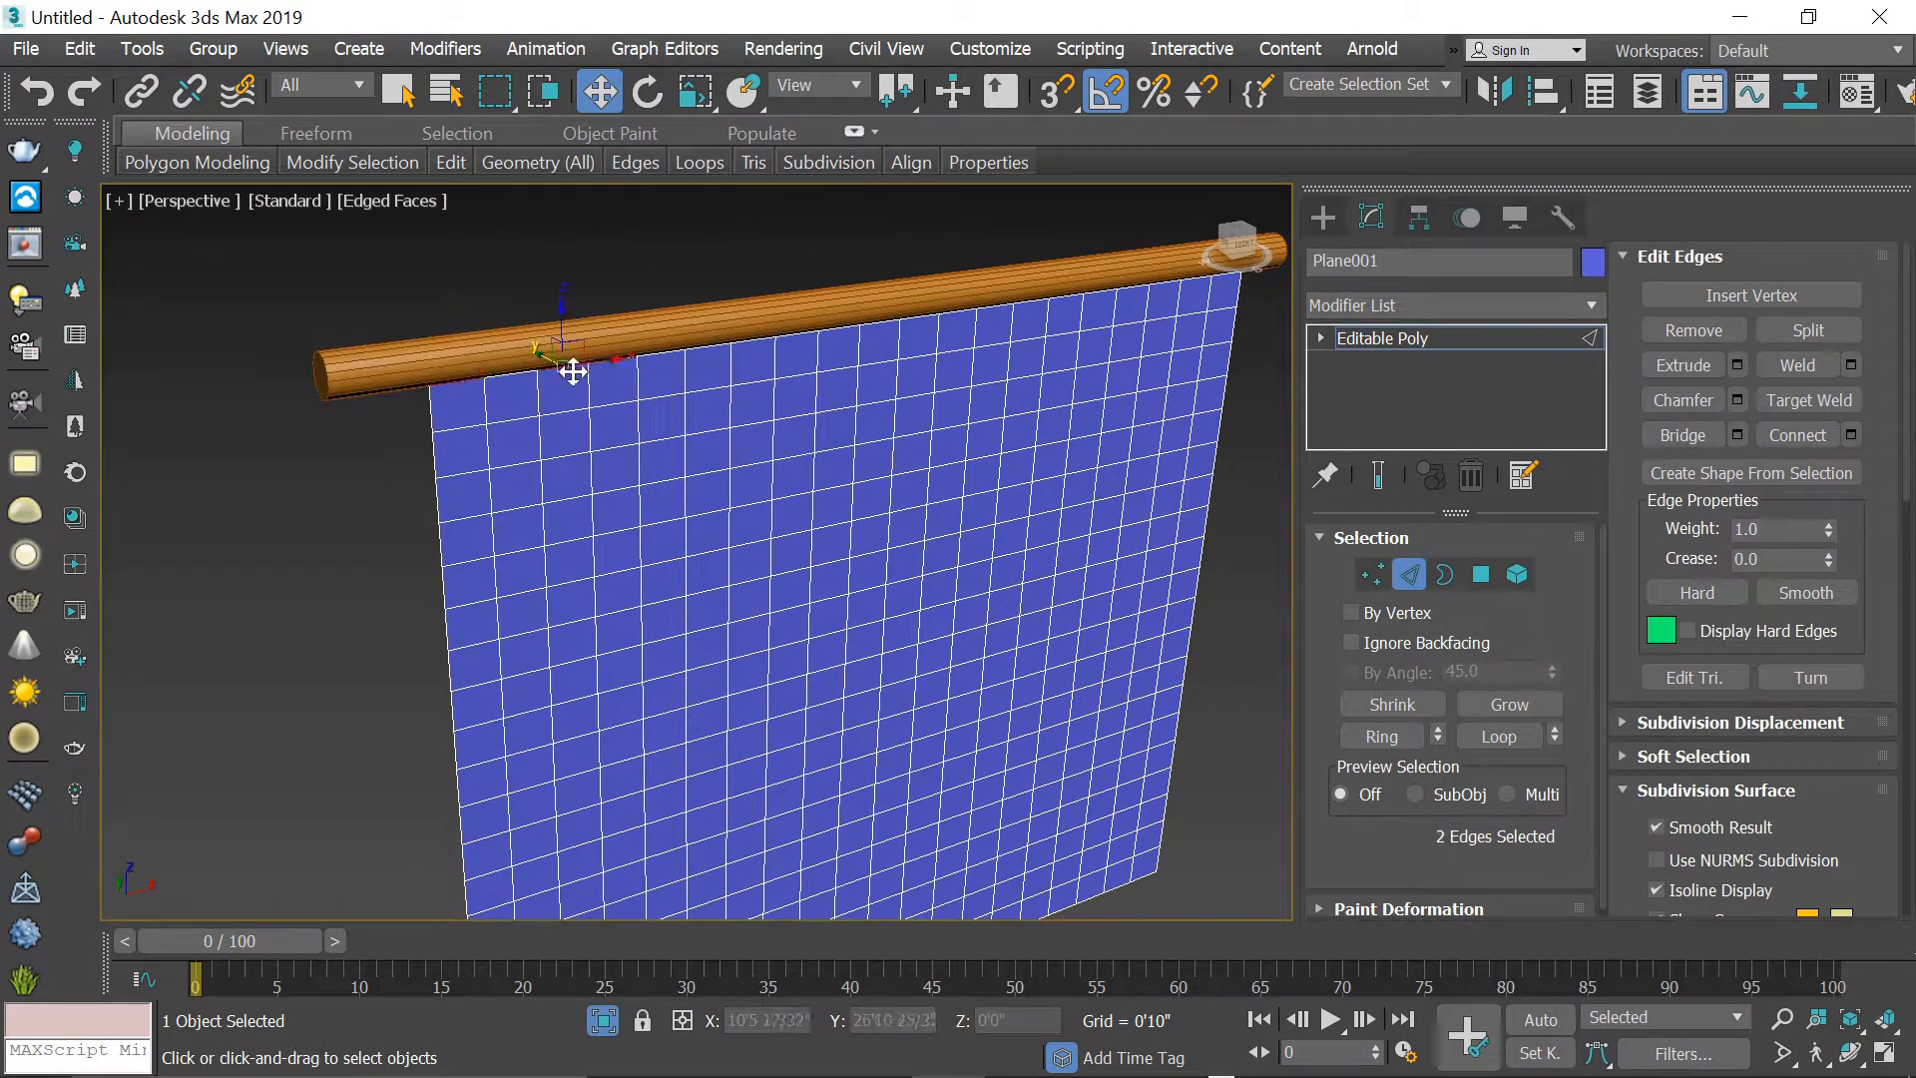
{"action": "left_click", "coordinate": [709, 343], "text": "ctrl"}
{"action": "left_click", "coordinate": [837, 349], "text": "ctrl"}
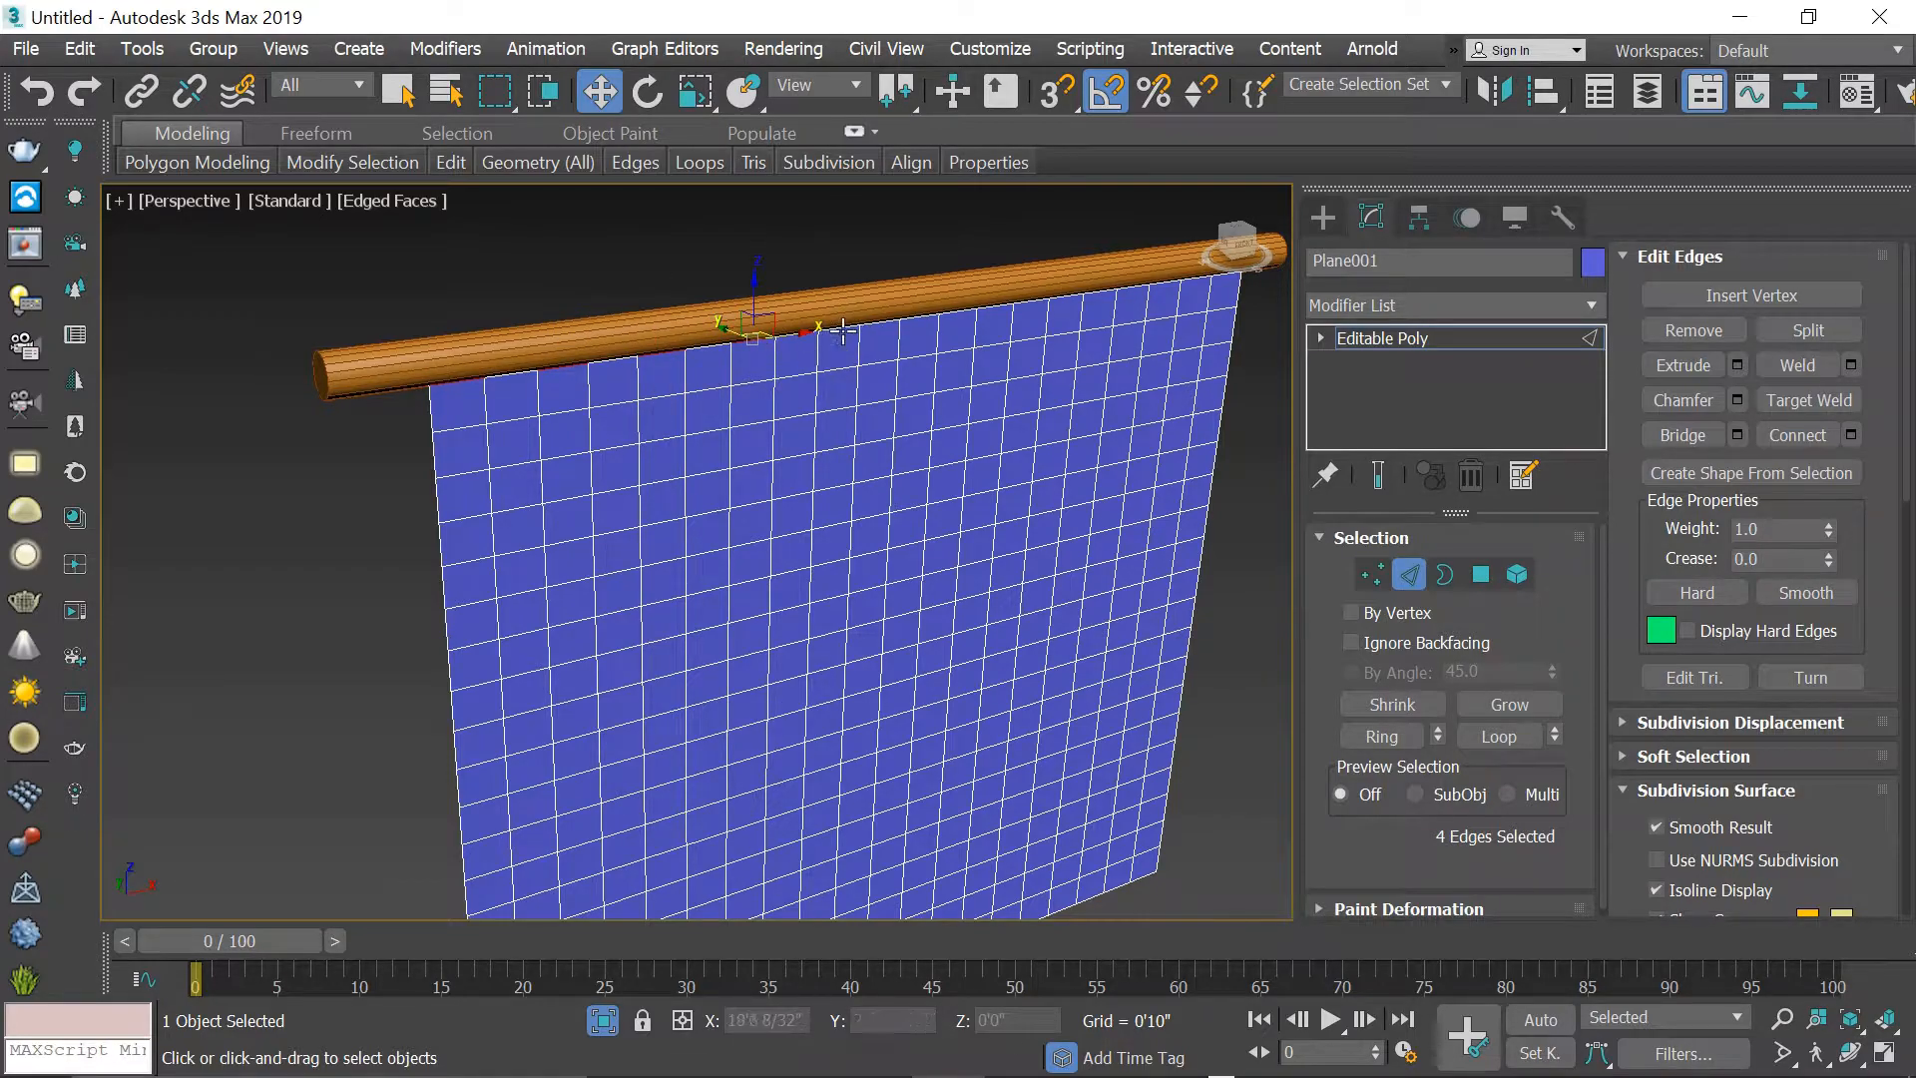
- Add the remaining alternate top-border edges in the Front view to the selection, making ten edges in all
{"action": "key", "text": "alt+w"}
{"action": "right_click", "coordinate": [840, 485]}
{"action": "key", "text": "alt+w"}
{"action": "scroll", "coordinate": [725, 329], "scroll_direction": "up", "scroll_amount": 3}
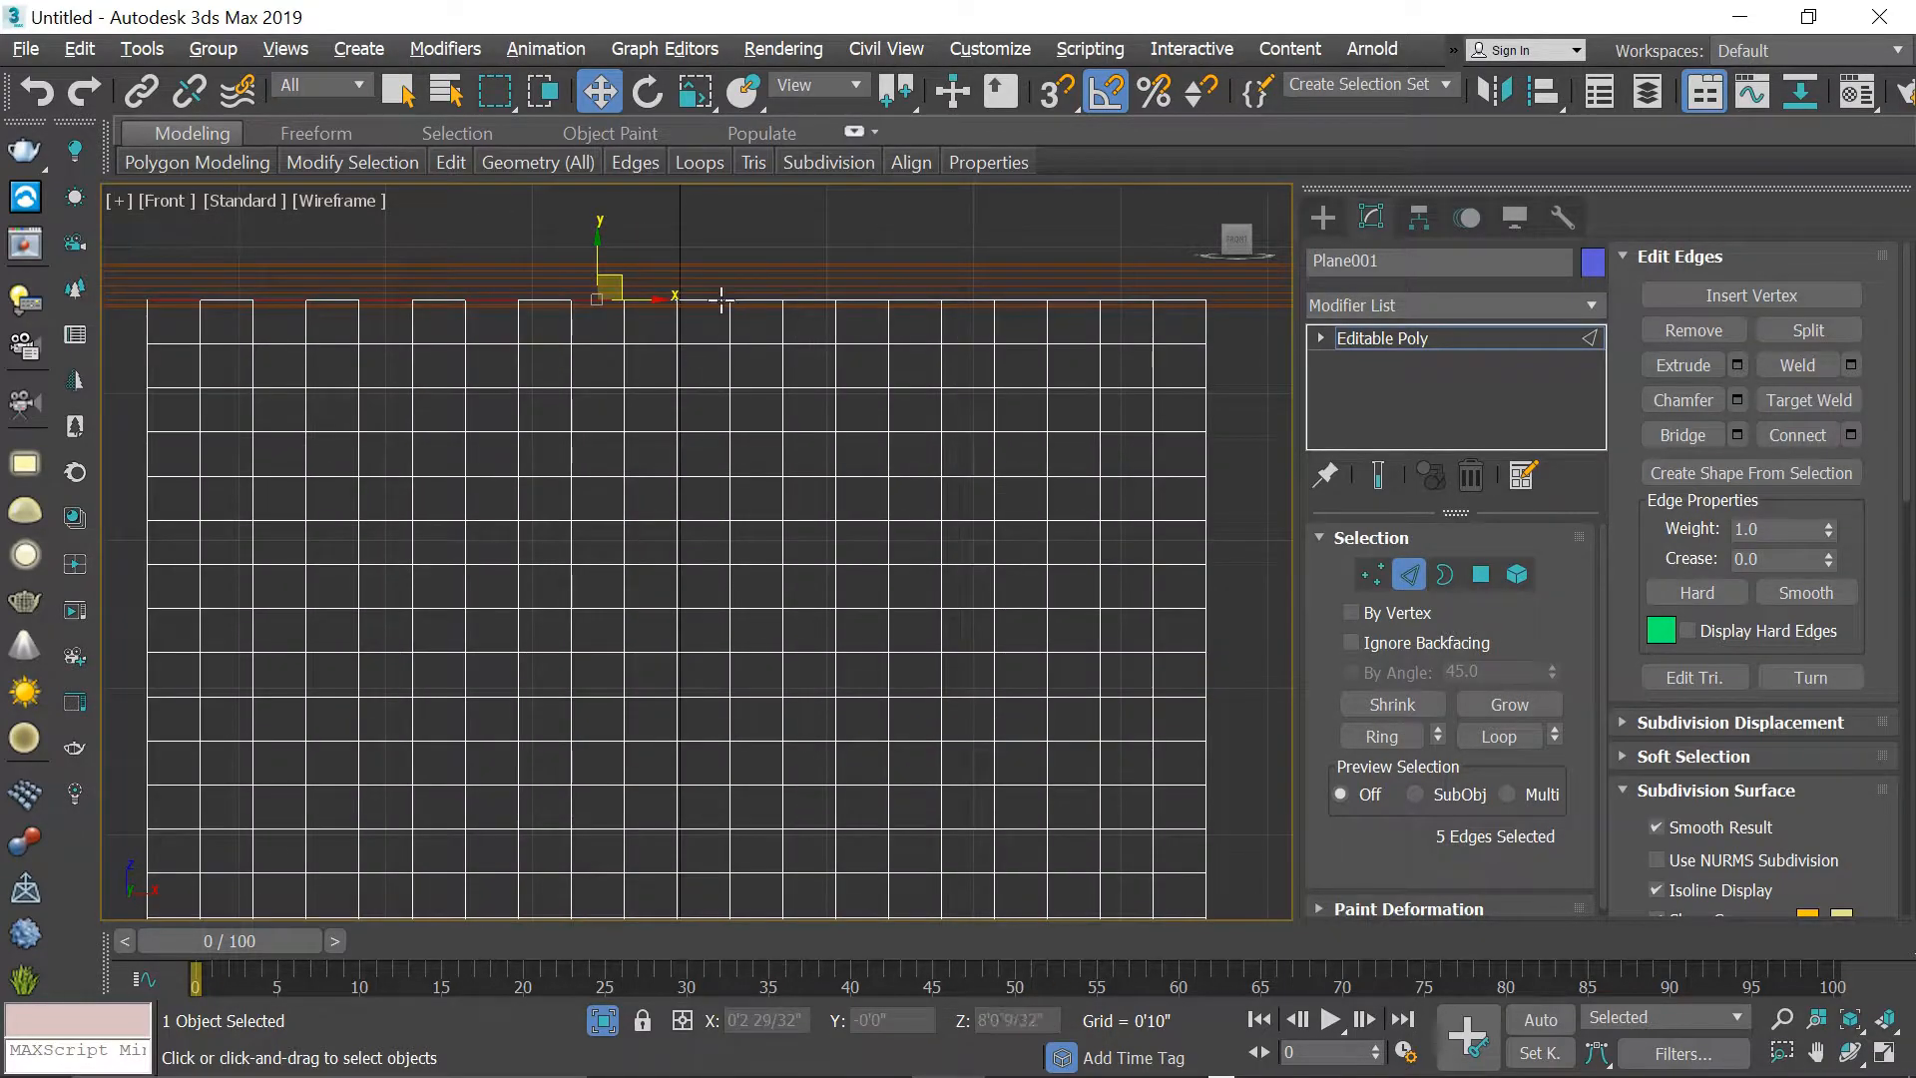
{"action": "left_click", "coordinate": [811, 300], "text": "ctrl"}
{"action": "left_click", "coordinate": [915, 299], "text": "ctrl"}
{"action": "left_click", "coordinate": [1020, 300], "text": "ctrl"}
{"action": "left_click", "coordinate": [1126, 299], "text": "ctrl"}
{"action": "key", "text": "alt+w"}
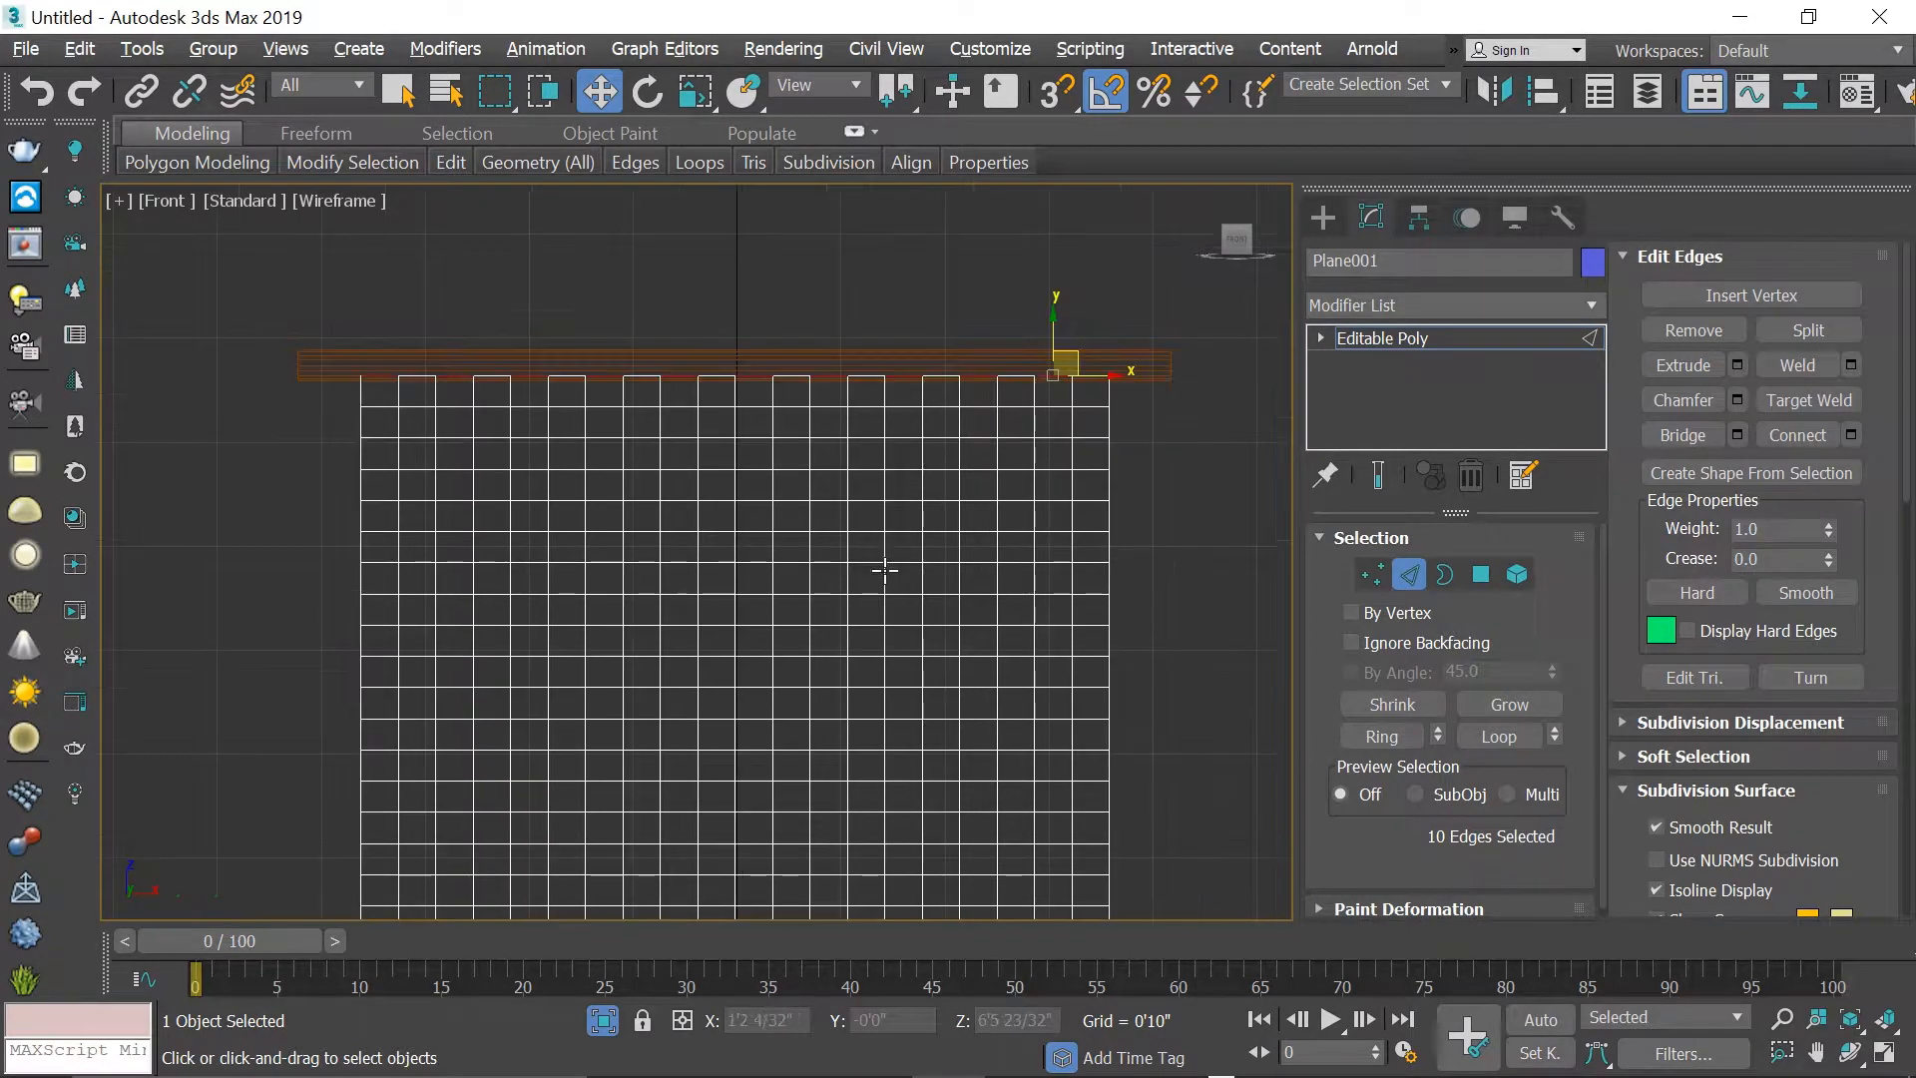
- Extend the ten selected edges segment by segment around the rod in the Left view, forming hanging loops
{"action": "right_click", "coordinate": [1048, 725]}
{"action": "key", "text": "alt+w"}
{"action": "key", "text": "alt+w"}
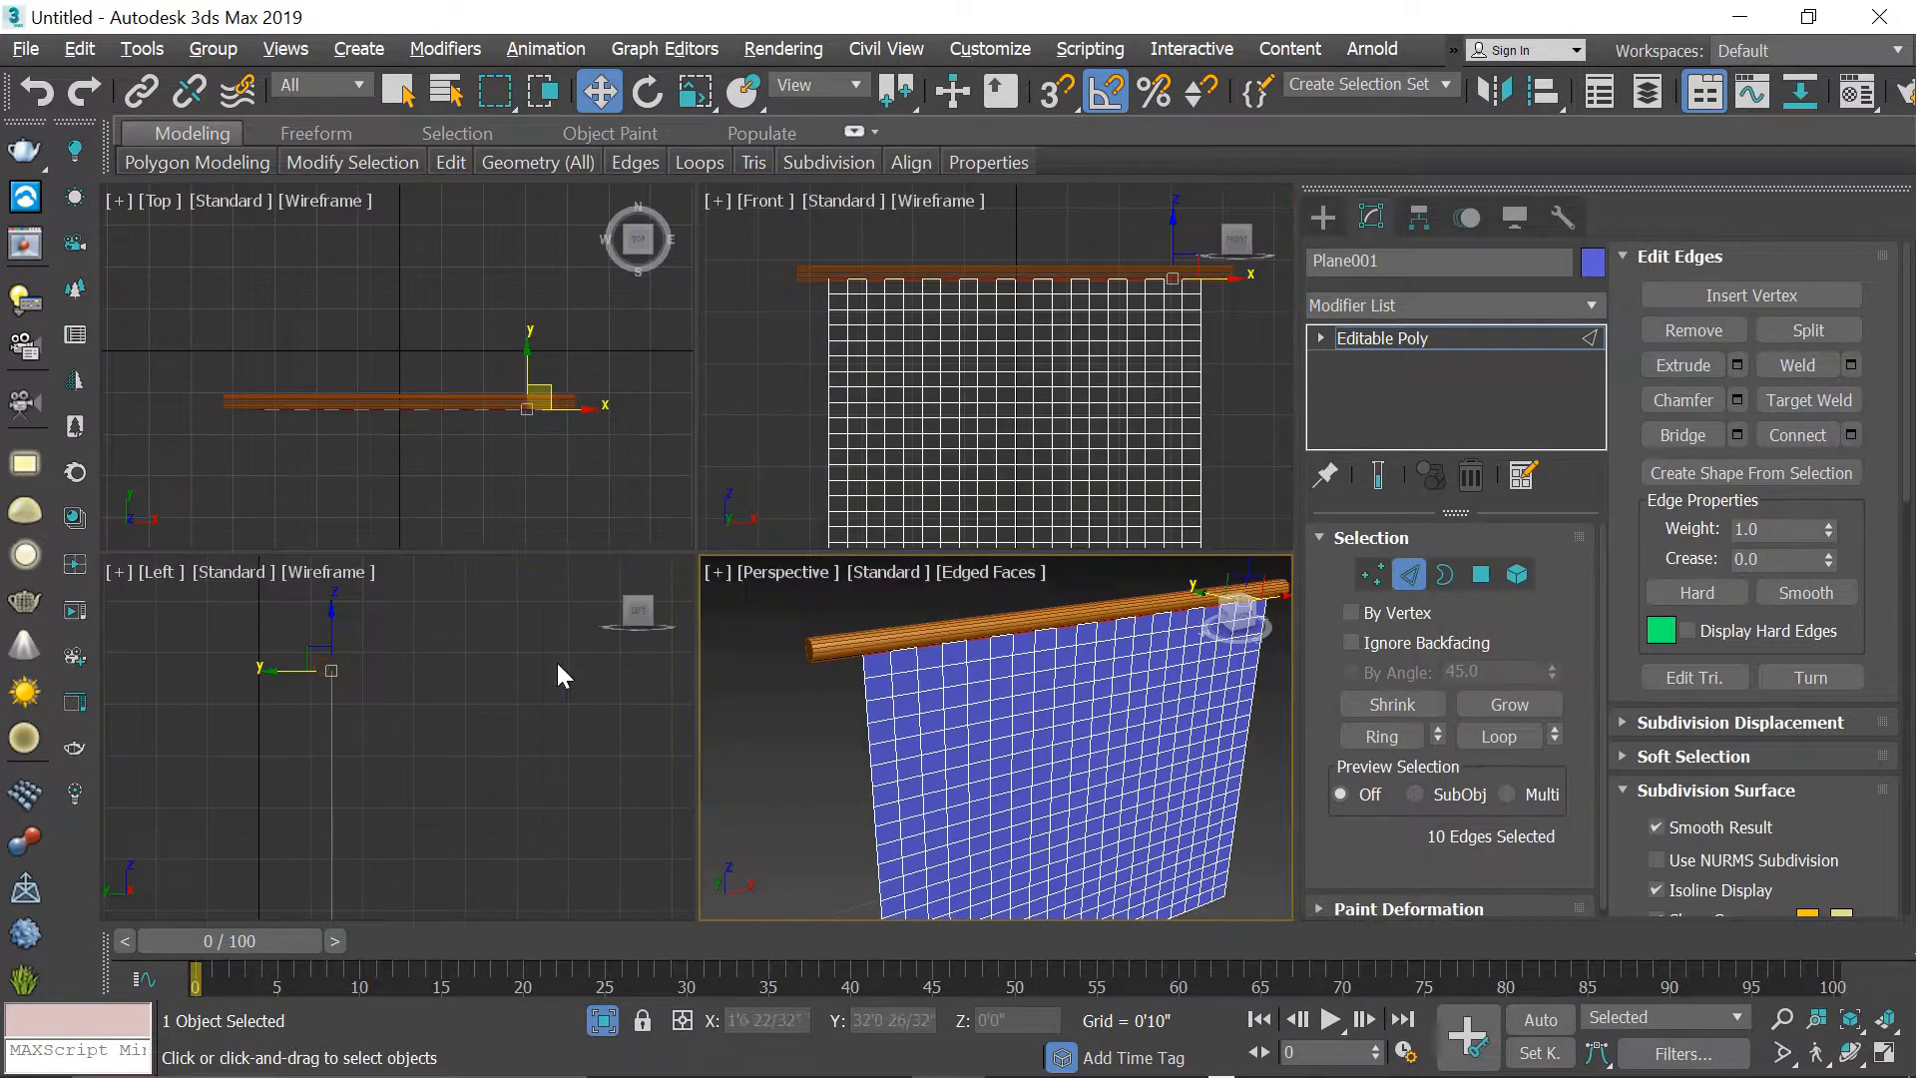
{"action": "right_click", "coordinate": [557, 663]}
{"action": "key", "text": "alt+w"}
{"action": "scroll", "coordinate": [781, 430], "scroll_direction": "up", "scroll_amount": 2}
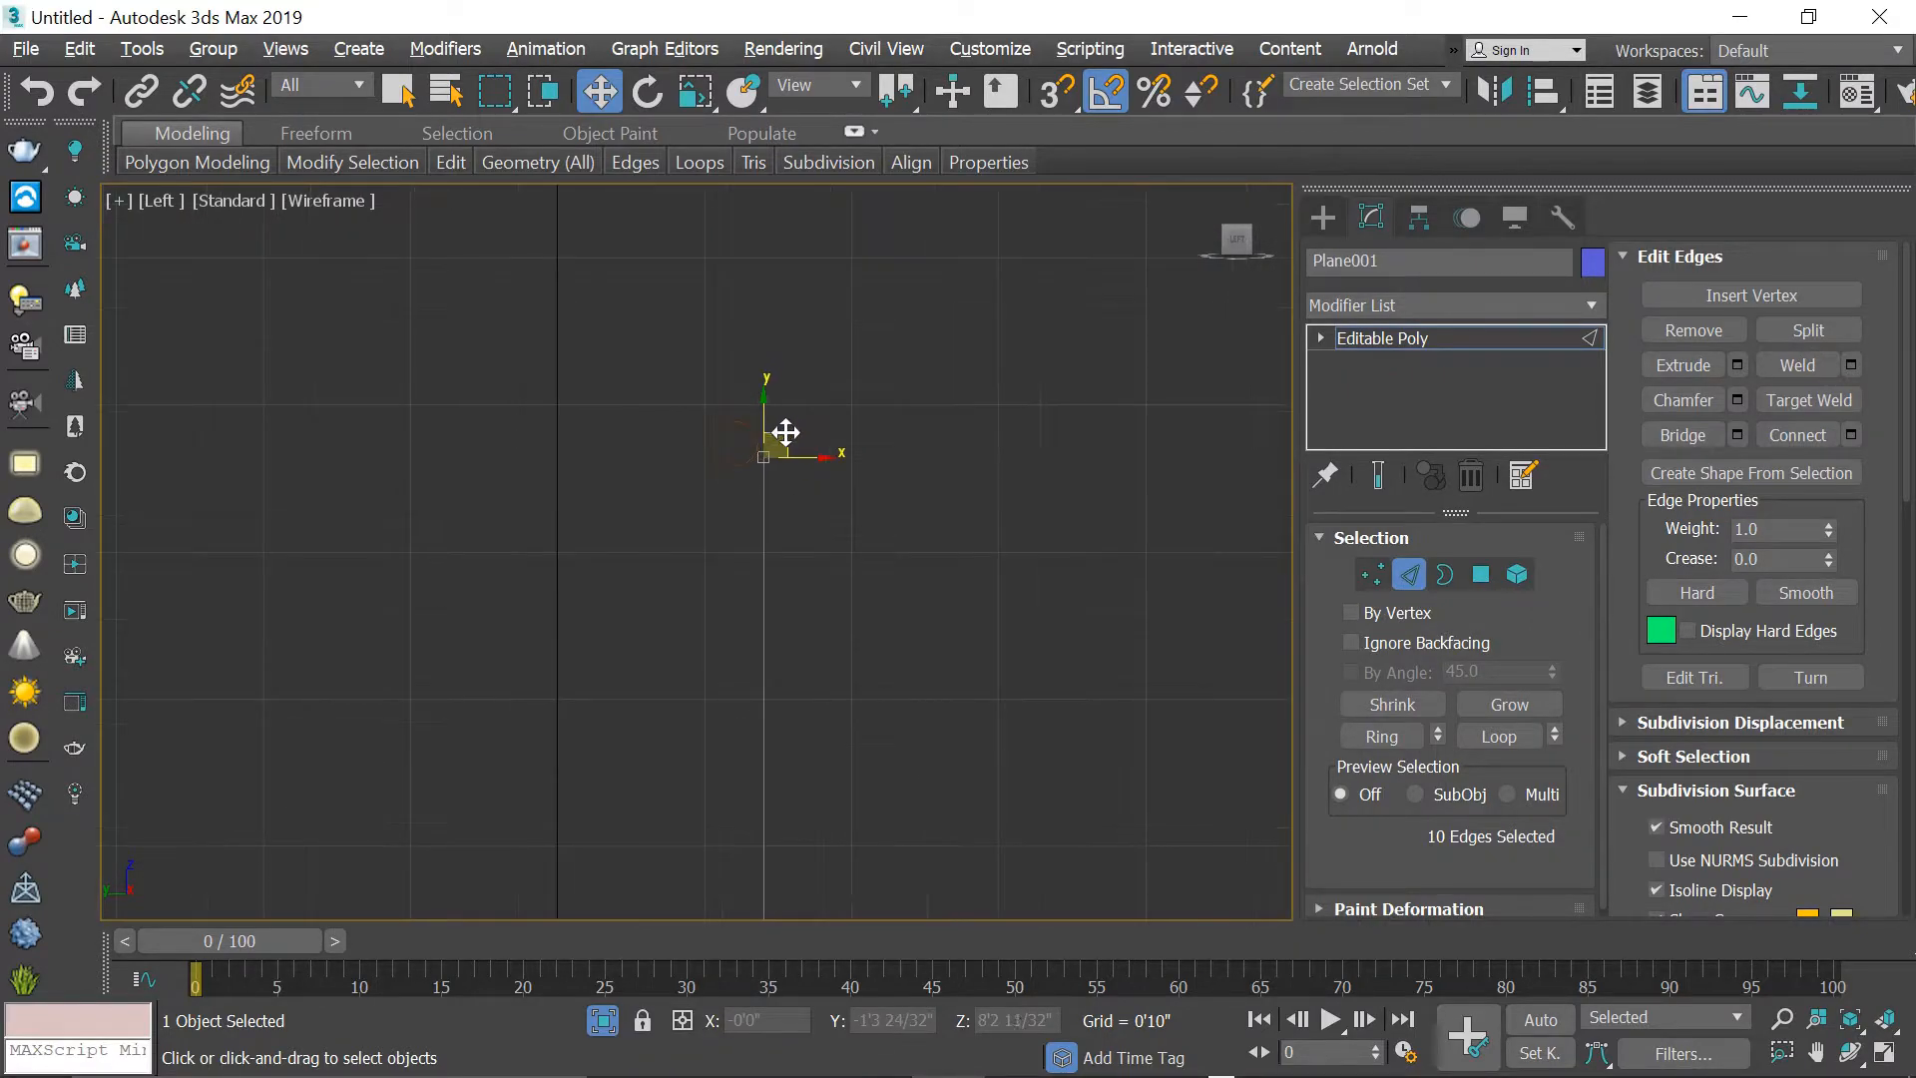
{"action": "mouse_move", "coordinate": [785, 433]}
{"action": "left_mouse_down"}
{"action": "mouse_move", "coordinate": [795, 406]}
{"action": "mouse_move", "coordinate": [850, 417]}
{"action": "mouse_move", "coordinate": [773, 383]}
{"action": "mouse_move", "coordinate": [773, 399]}
{"action": "left_mouse_up"}
{"action": "left_click_drag", "start_coordinate": [766, 385], "coordinate": [712, 412], "text": "shift"}
{"action": "scroll", "coordinate": [713, 419], "scroll_direction": "up", "scroll_amount": 5}
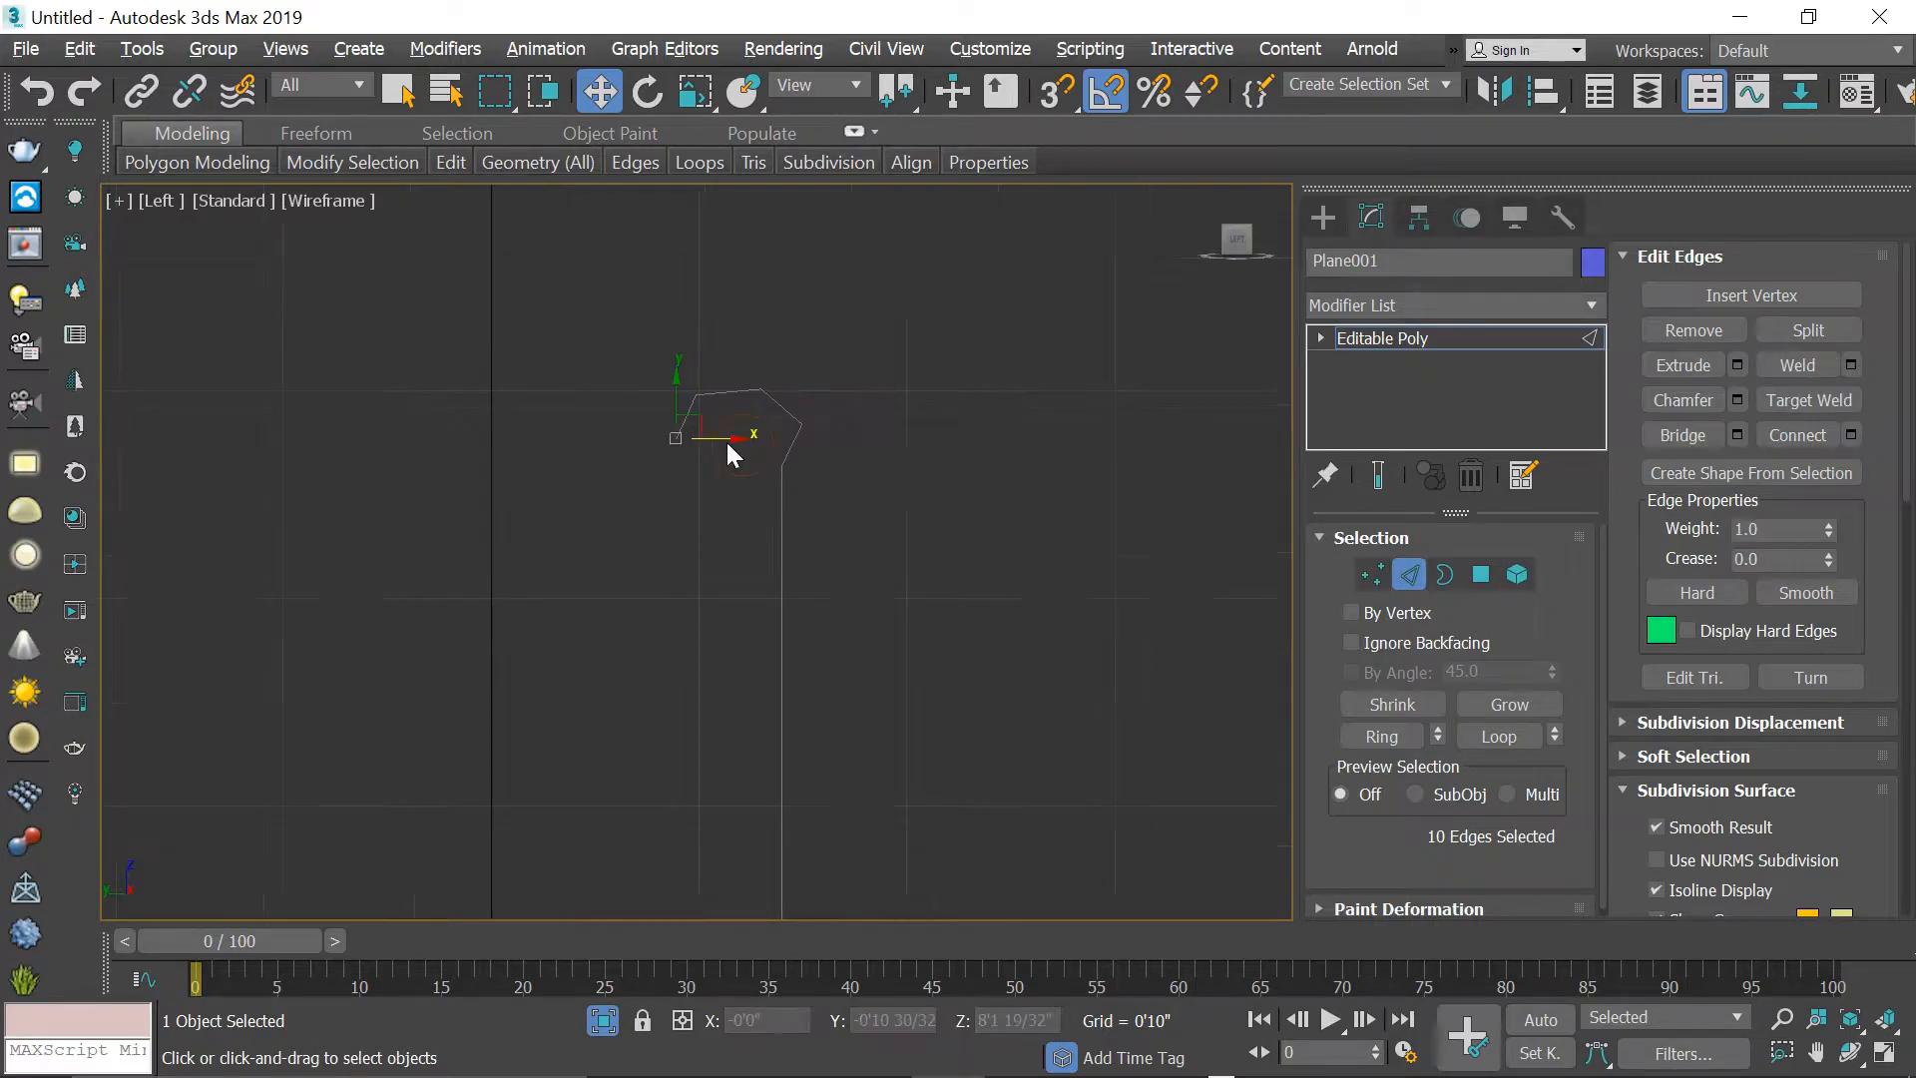
{"action": "left_click_drag", "start_coordinate": [674, 425], "coordinate": [900, 497], "text": "shift"}
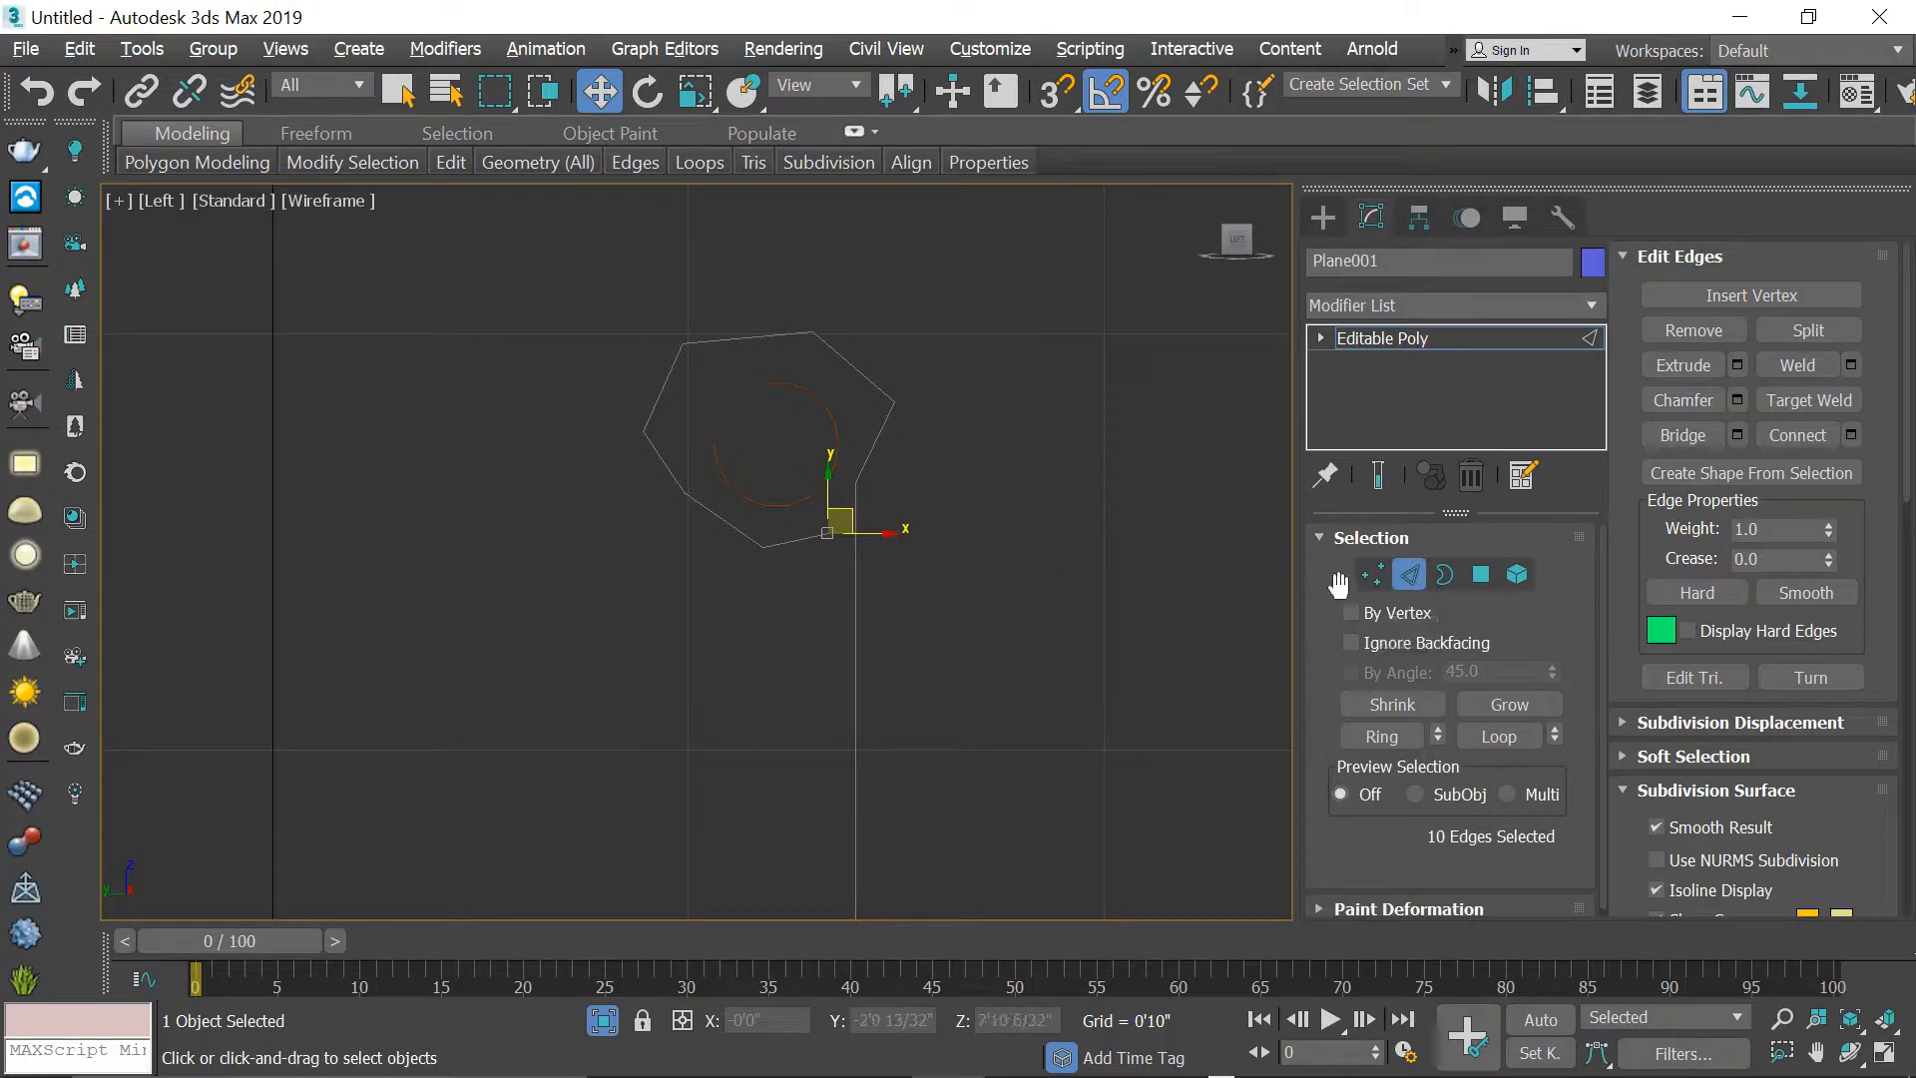
- Move the loops' vertices in the Left view closer to the rod for a rounder, tighter fit, and leave vertex editing
{"action": "left_click", "coordinate": [1378, 579]}
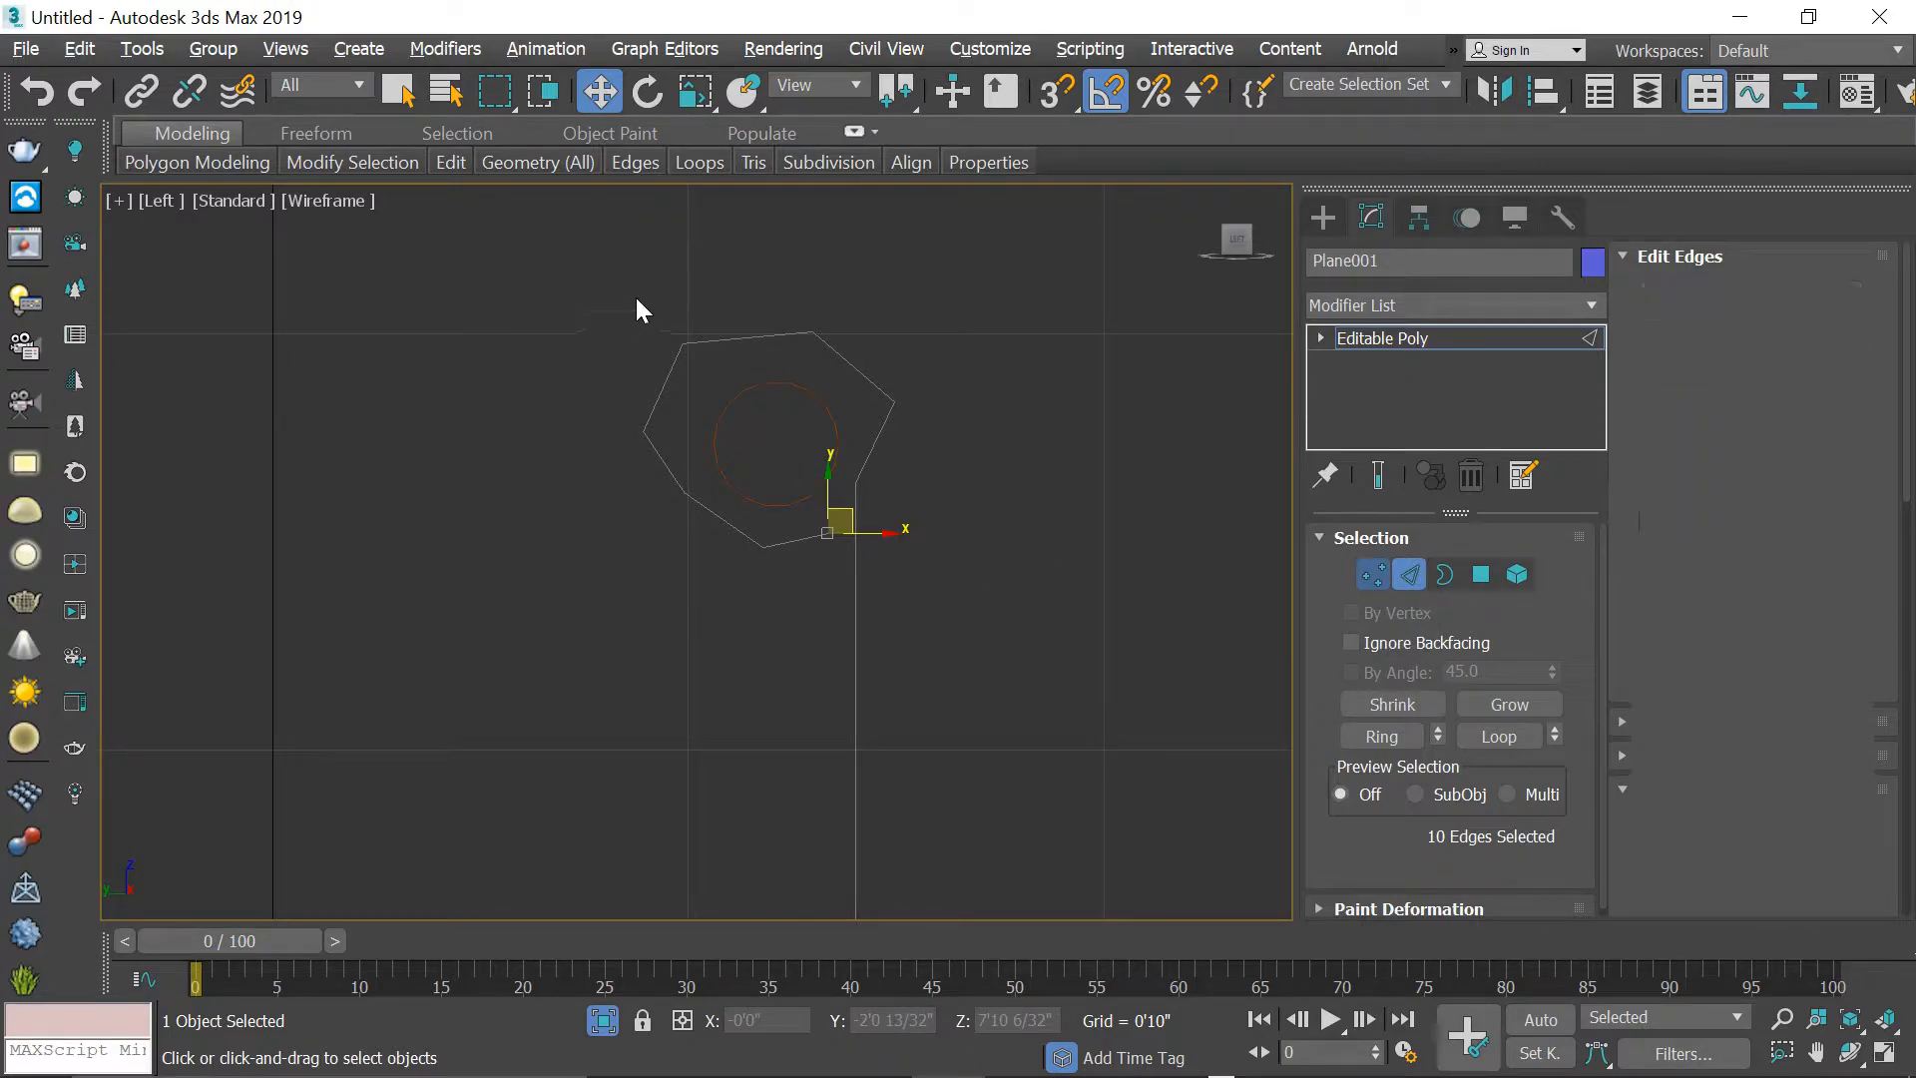
{"action": "left_click_drag", "start_coordinate": [639, 302], "coordinate": [711, 355]}
{"action": "left_click_drag", "start_coordinate": [602, 385], "coordinate": [730, 494]}
{"action": "left_click_drag", "start_coordinate": [838, 367], "coordinate": [786, 339]}
{"action": "left_click", "coordinate": [893, 401]}
{"action": "left_click_drag", "start_coordinate": [919, 387], "coordinate": [890, 381]}
{"action": "left_click_drag", "start_coordinate": [619, 447], "coordinate": [701, 434]}
{"action": "left_click", "coordinate": [696, 374]}
{"action": "left_click_drag", "start_coordinate": [713, 360], "coordinate": [724, 367]}
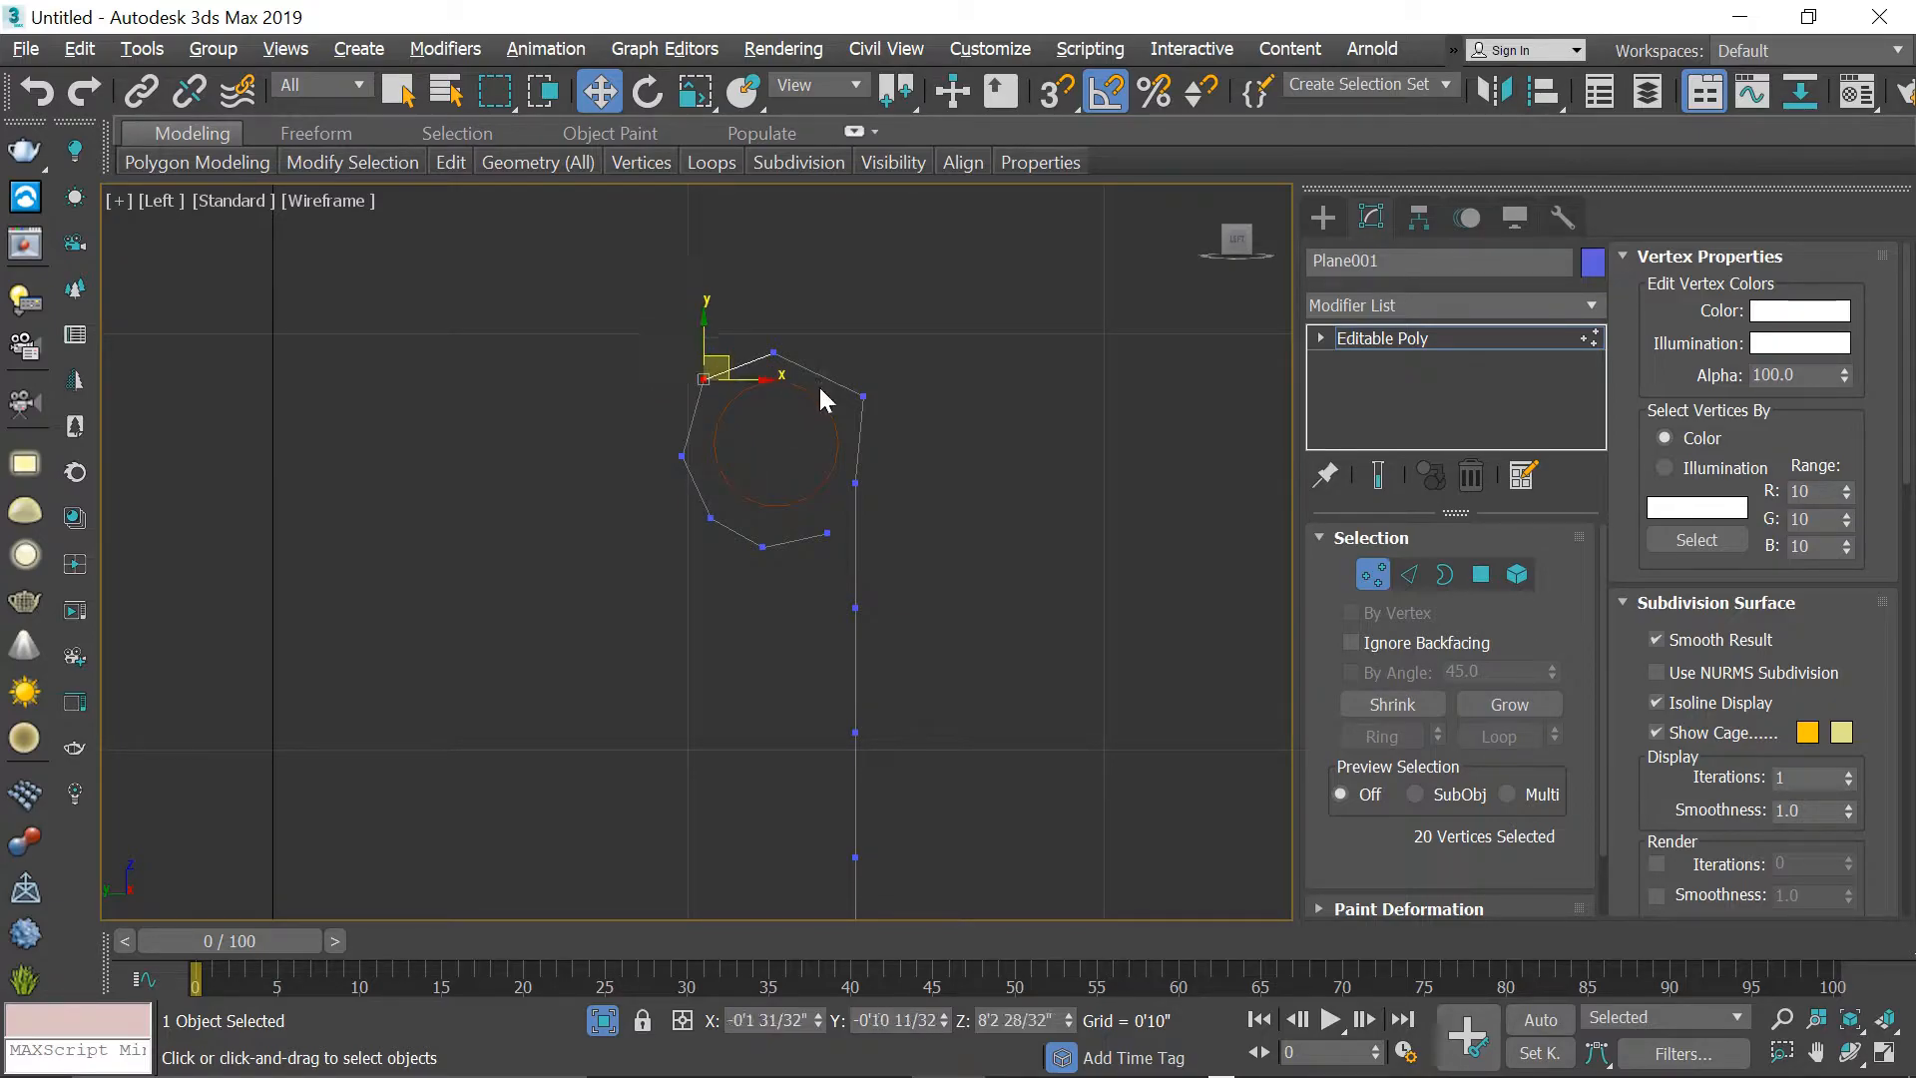
{"action": "key", "text": "alt+w"}
{"action": "key", "text": "alt+w"}
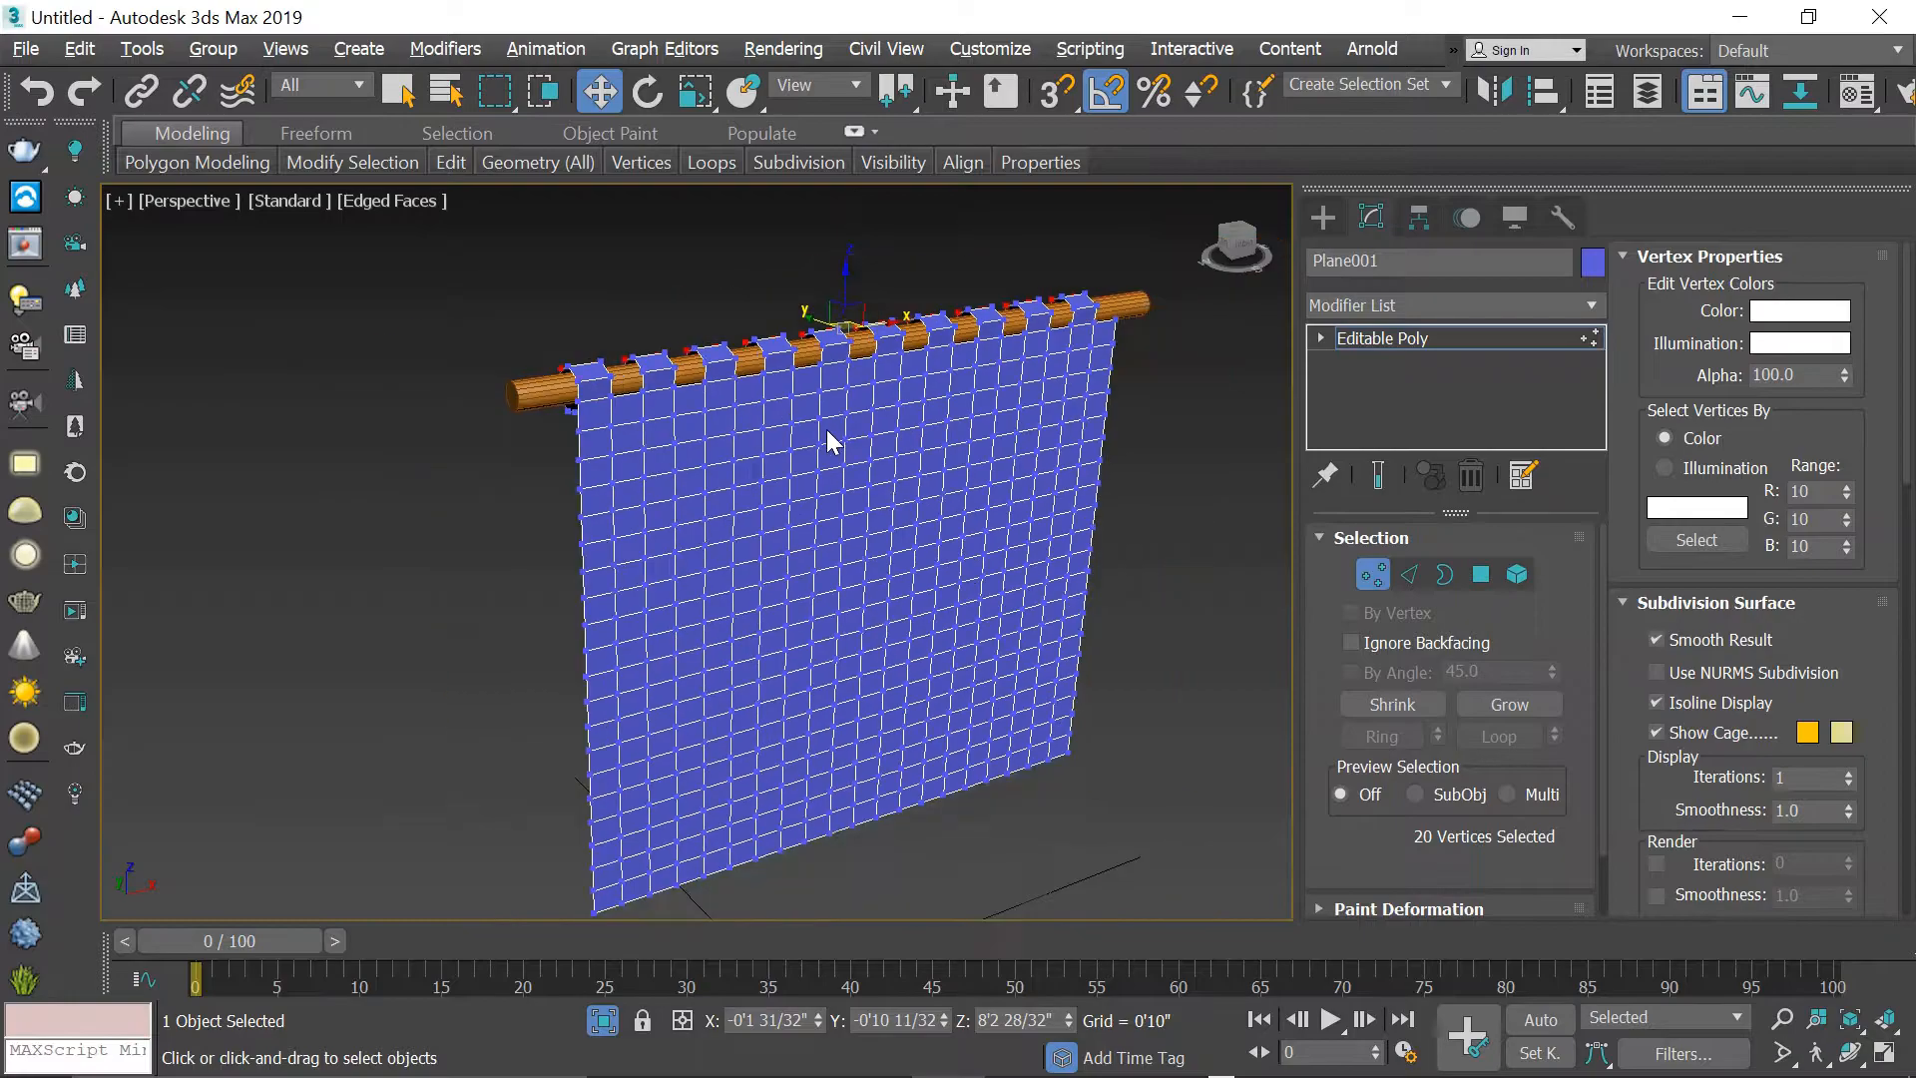
{"action": "scroll", "coordinate": [857, 470], "scroll_direction": "up", "scroll_amount": 3}
{"action": "scroll", "coordinate": [758, 484], "scroll_direction": "down", "scroll_amount": 1}
{"action": "mouse_move", "coordinate": [833, 503]}
{"action": "middle_mouse_down", "text": "alt"}
{"action": "mouse_move", "coordinate": [932, 470]}
{"action": "mouse_move", "coordinate": [815, 520]}
{"action": "middle_mouse_up", "text": "alt"}
{"action": "left_click", "coordinate": [1374, 572]}
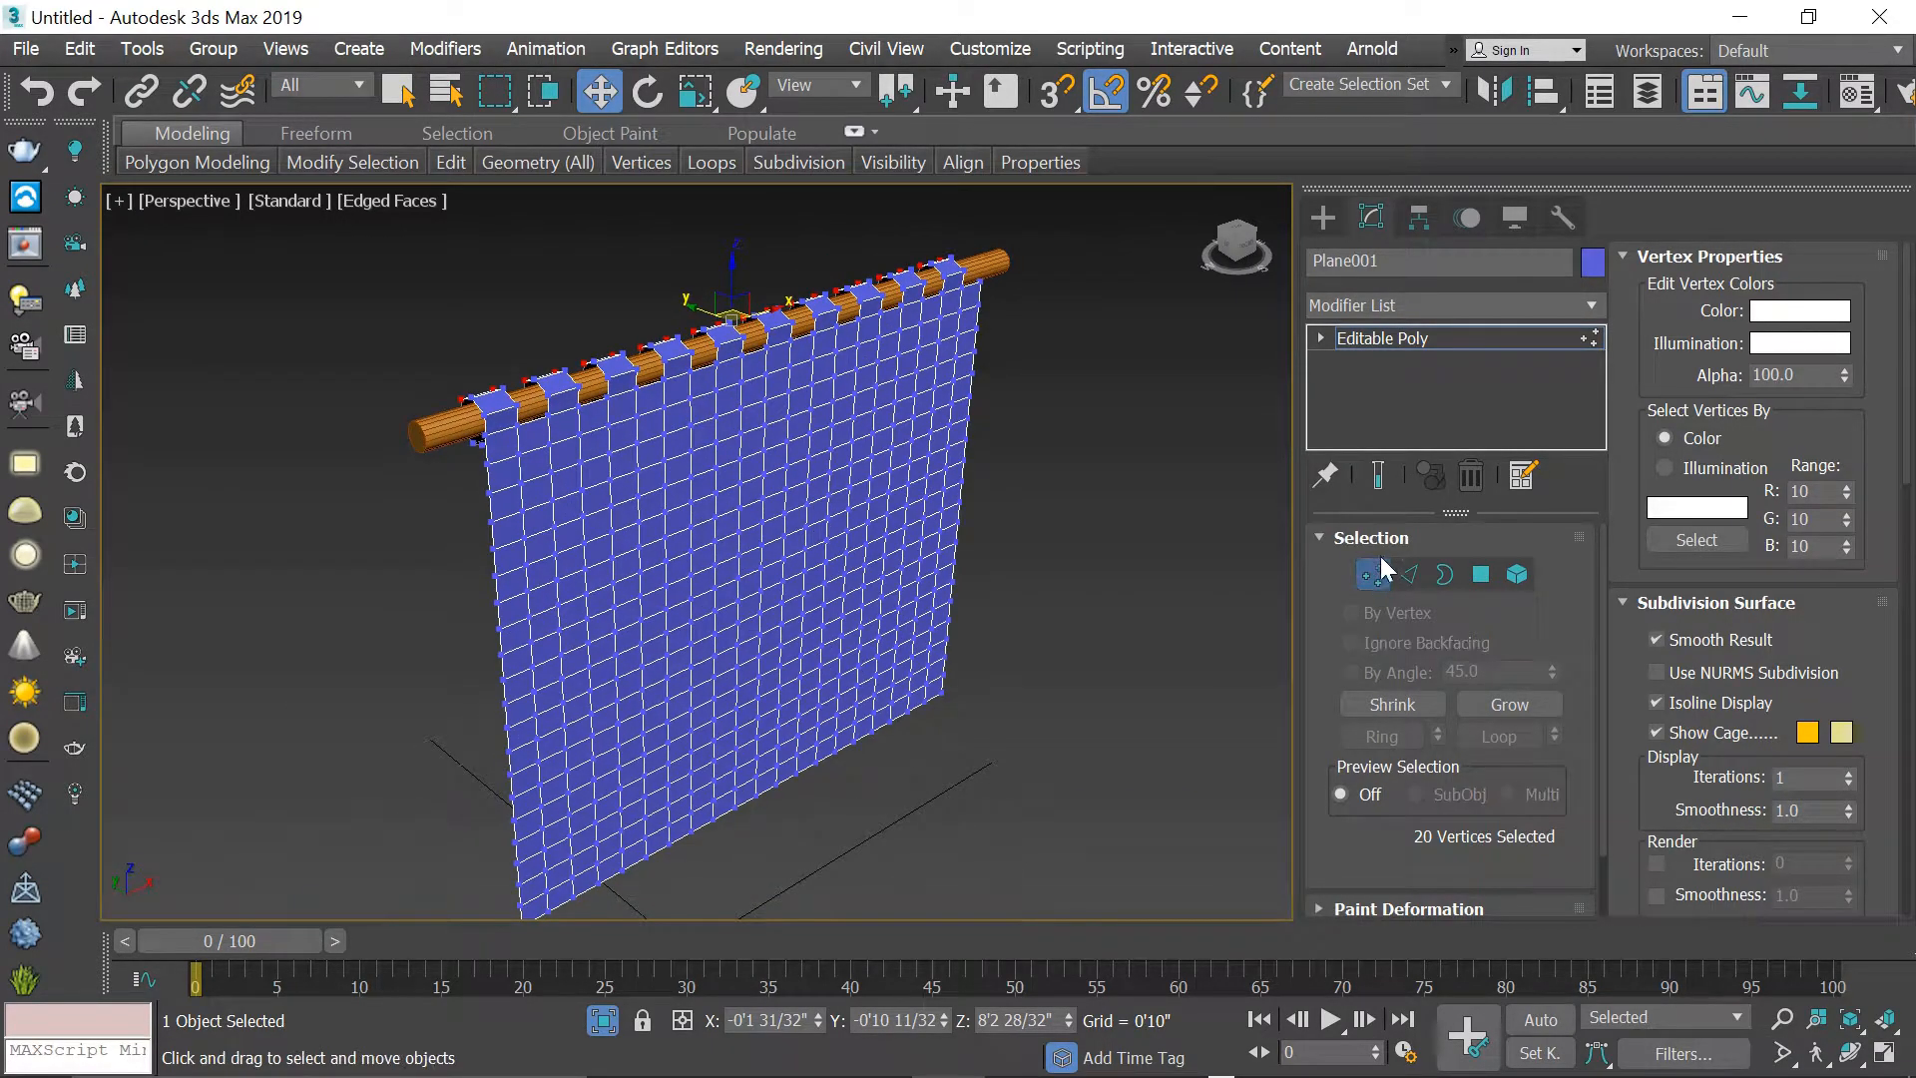
- Try a TurboSmooth modifier on the curtain plane, and remove it to compare the unsmoothed mesh
{"action": "left_click", "coordinate": [1393, 307]}
{"action": "type", "text": "tu"}
{"action": "key", "text": "Return"}
{"action": "middle_click_drag", "start_coordinate": [874, 448], "coordinate": [903, 440], "text": "alt"}
{"action": "middle_click_drag", "start_coordinate": [990, 509], "coordinate": [941, 496], "text": "alt"}
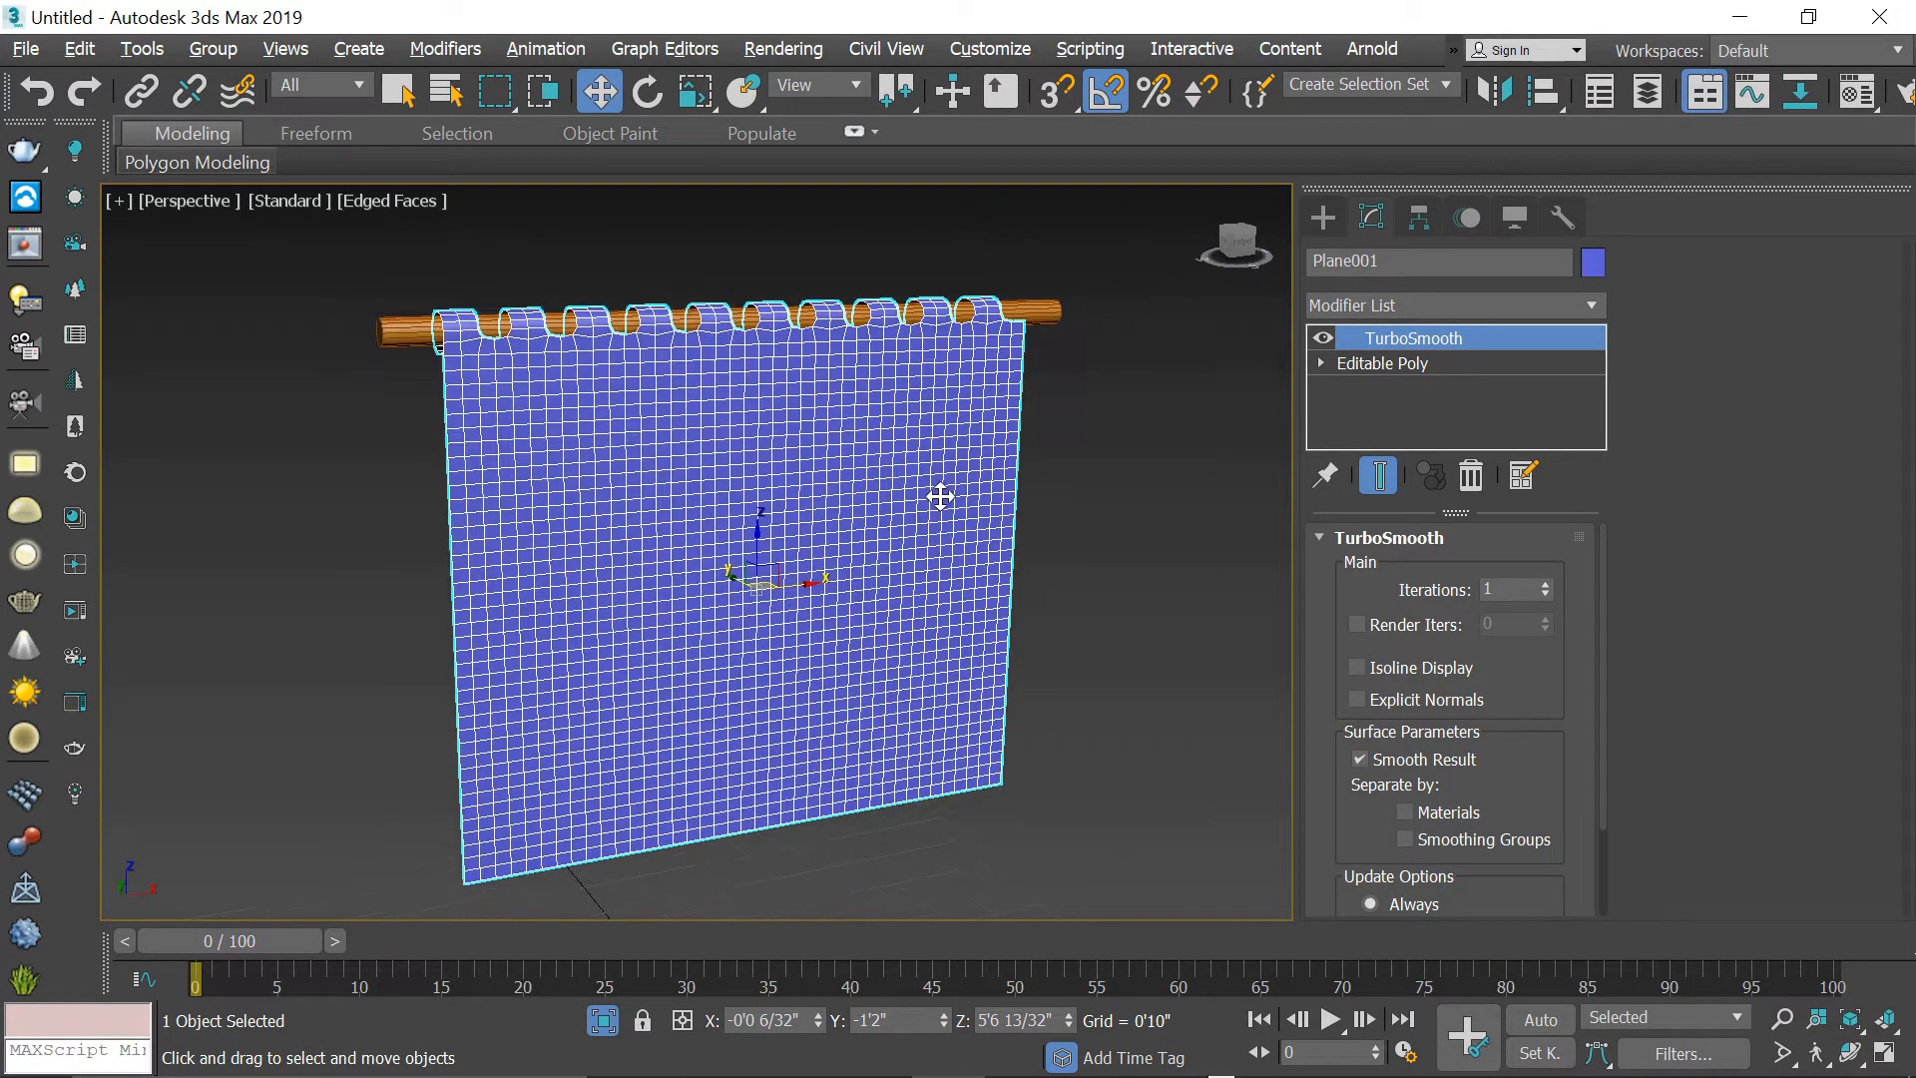
{"action": "left_click", "coordinate": [1473, 477]}
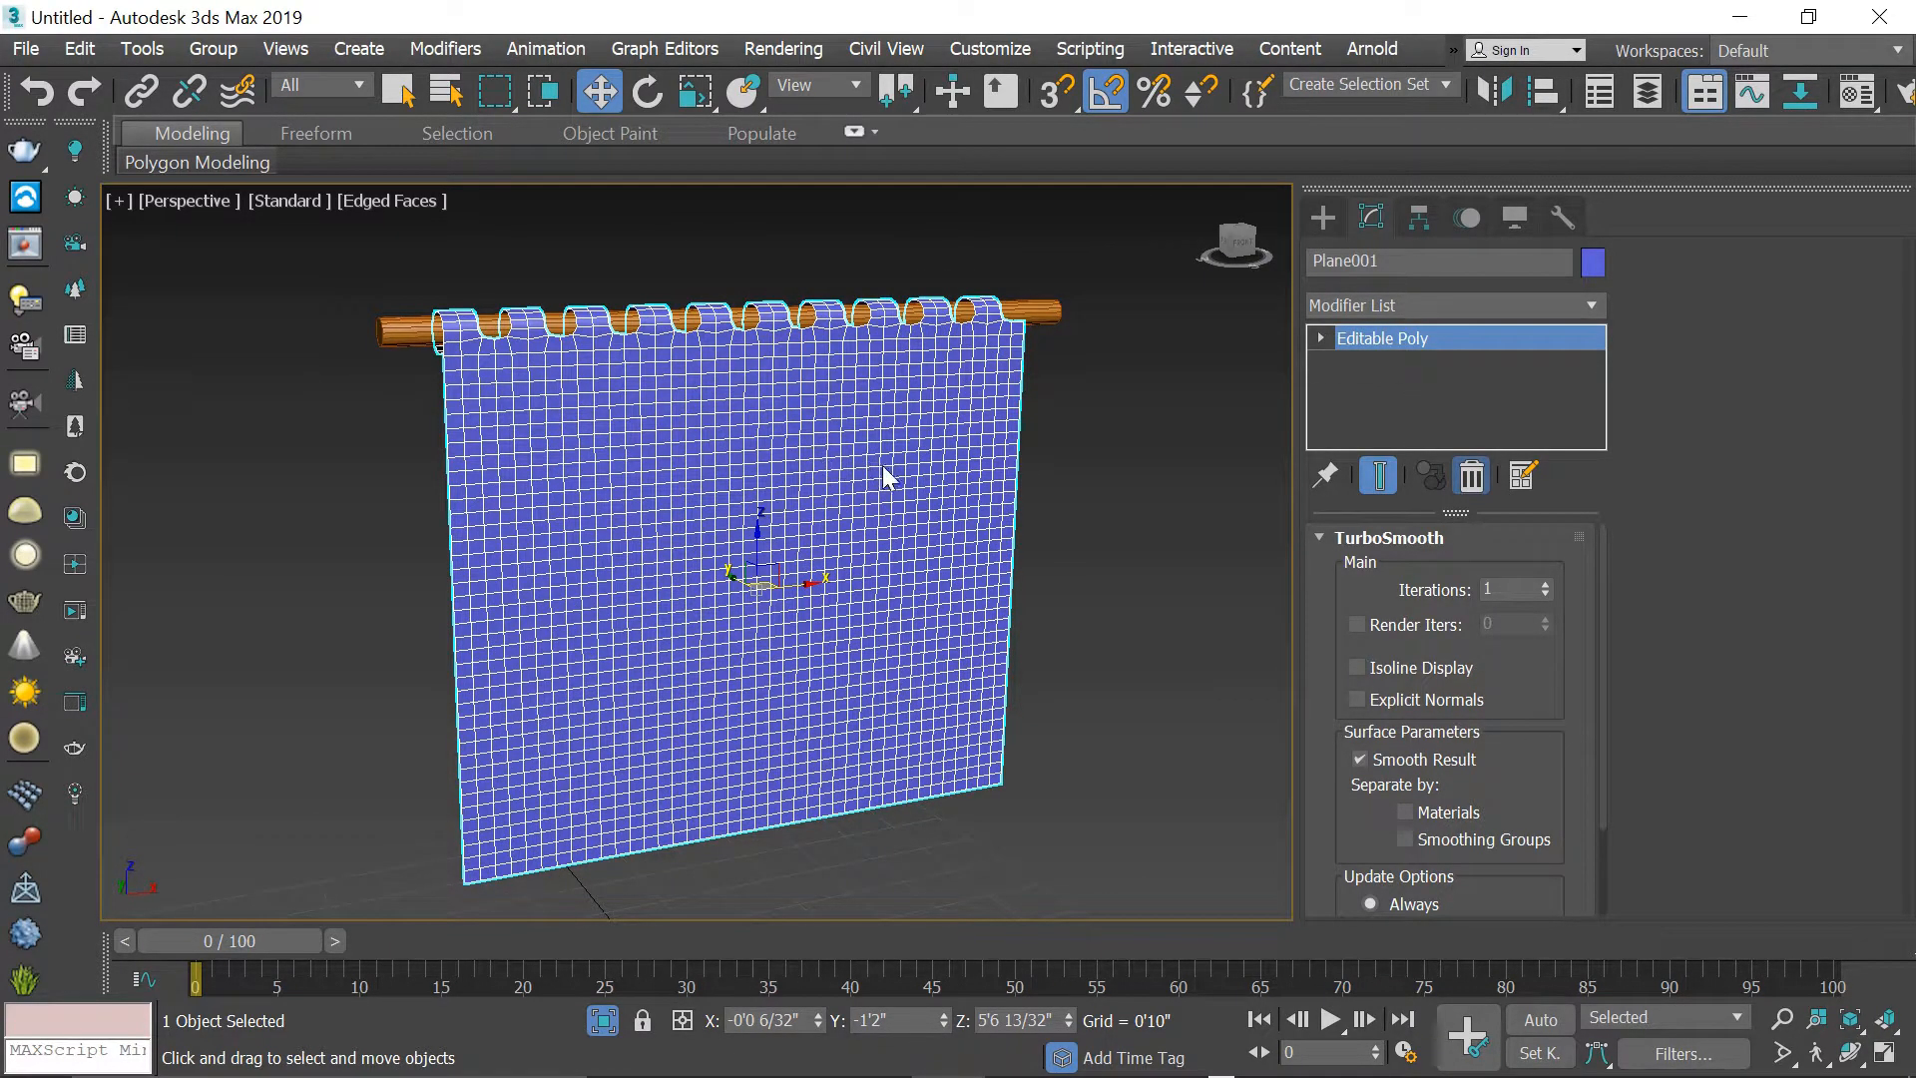
{"action": "mouse_move", "coordinate": [935, 479]}
{"action": "middle_mouse_down", "text": "alt"}
{"action": "mouse_move", "coordinate": [894, 466]}
{"action": "mouse_move", "coordinate": [918, 488]}
{"action": "middle_mouse_up", "text": "alt"}
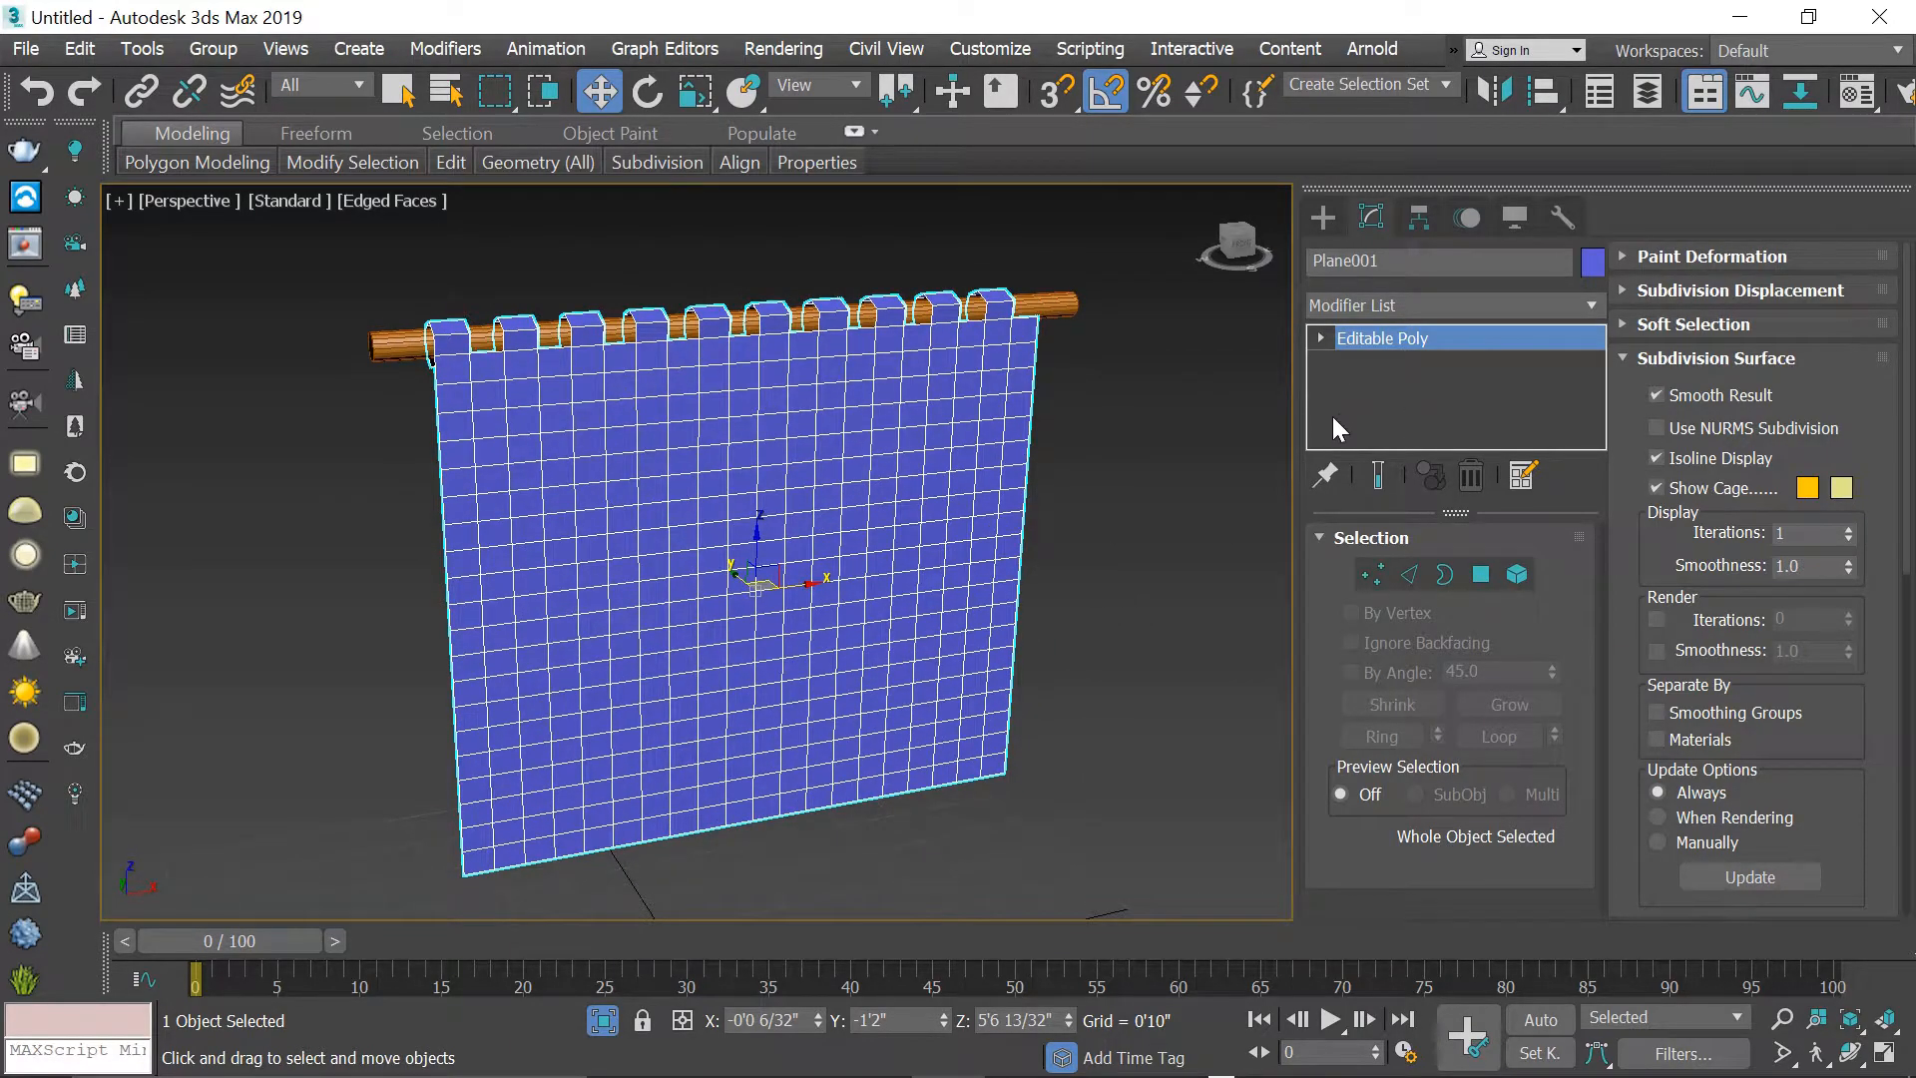
- Apply a TurboSmooth modifier to the curtain plane
{"action": "left_click", "coordinate": [1391, 297]}
{"action": "type", "text": "tu"}
{"action": "key", "text": "Return"}
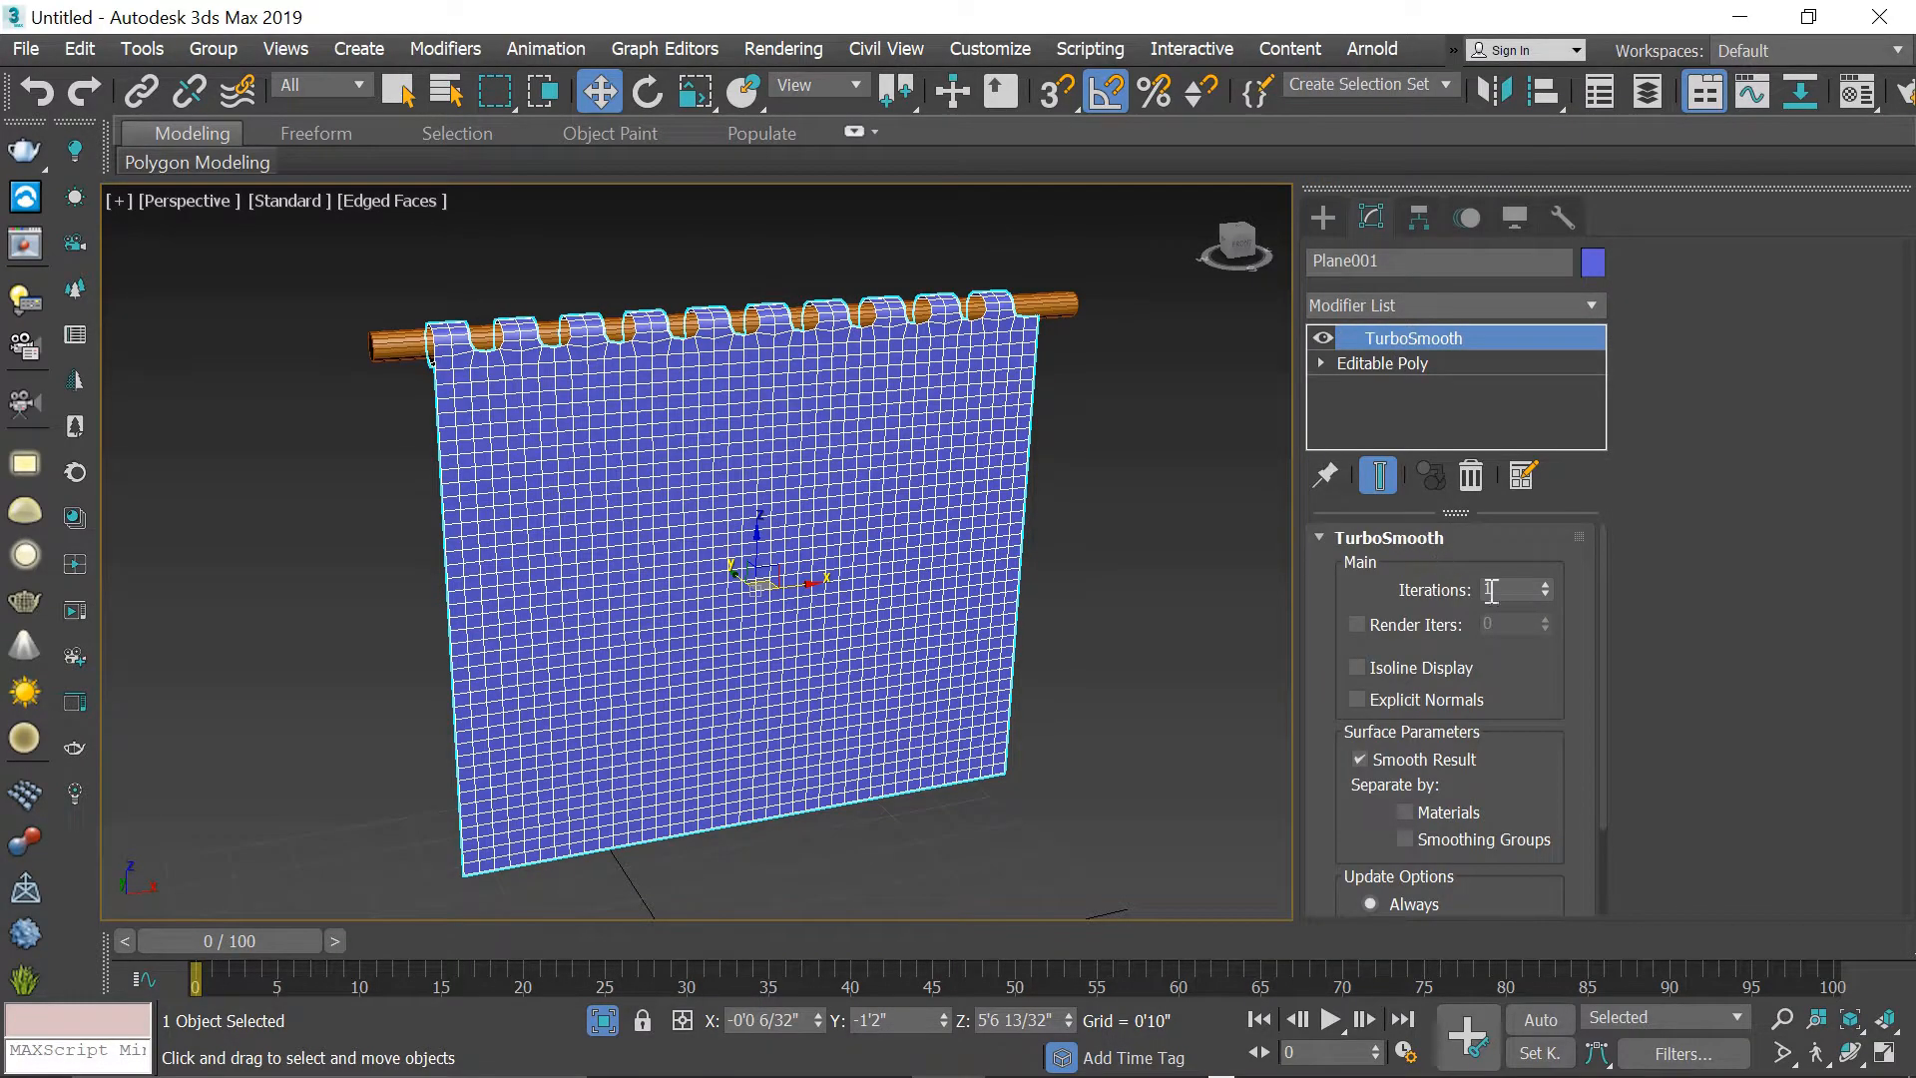
{"action": "middle_click_drag", "start_coordinate": [941, 509], "coordinate": [1120, 492], "text": "alt"}
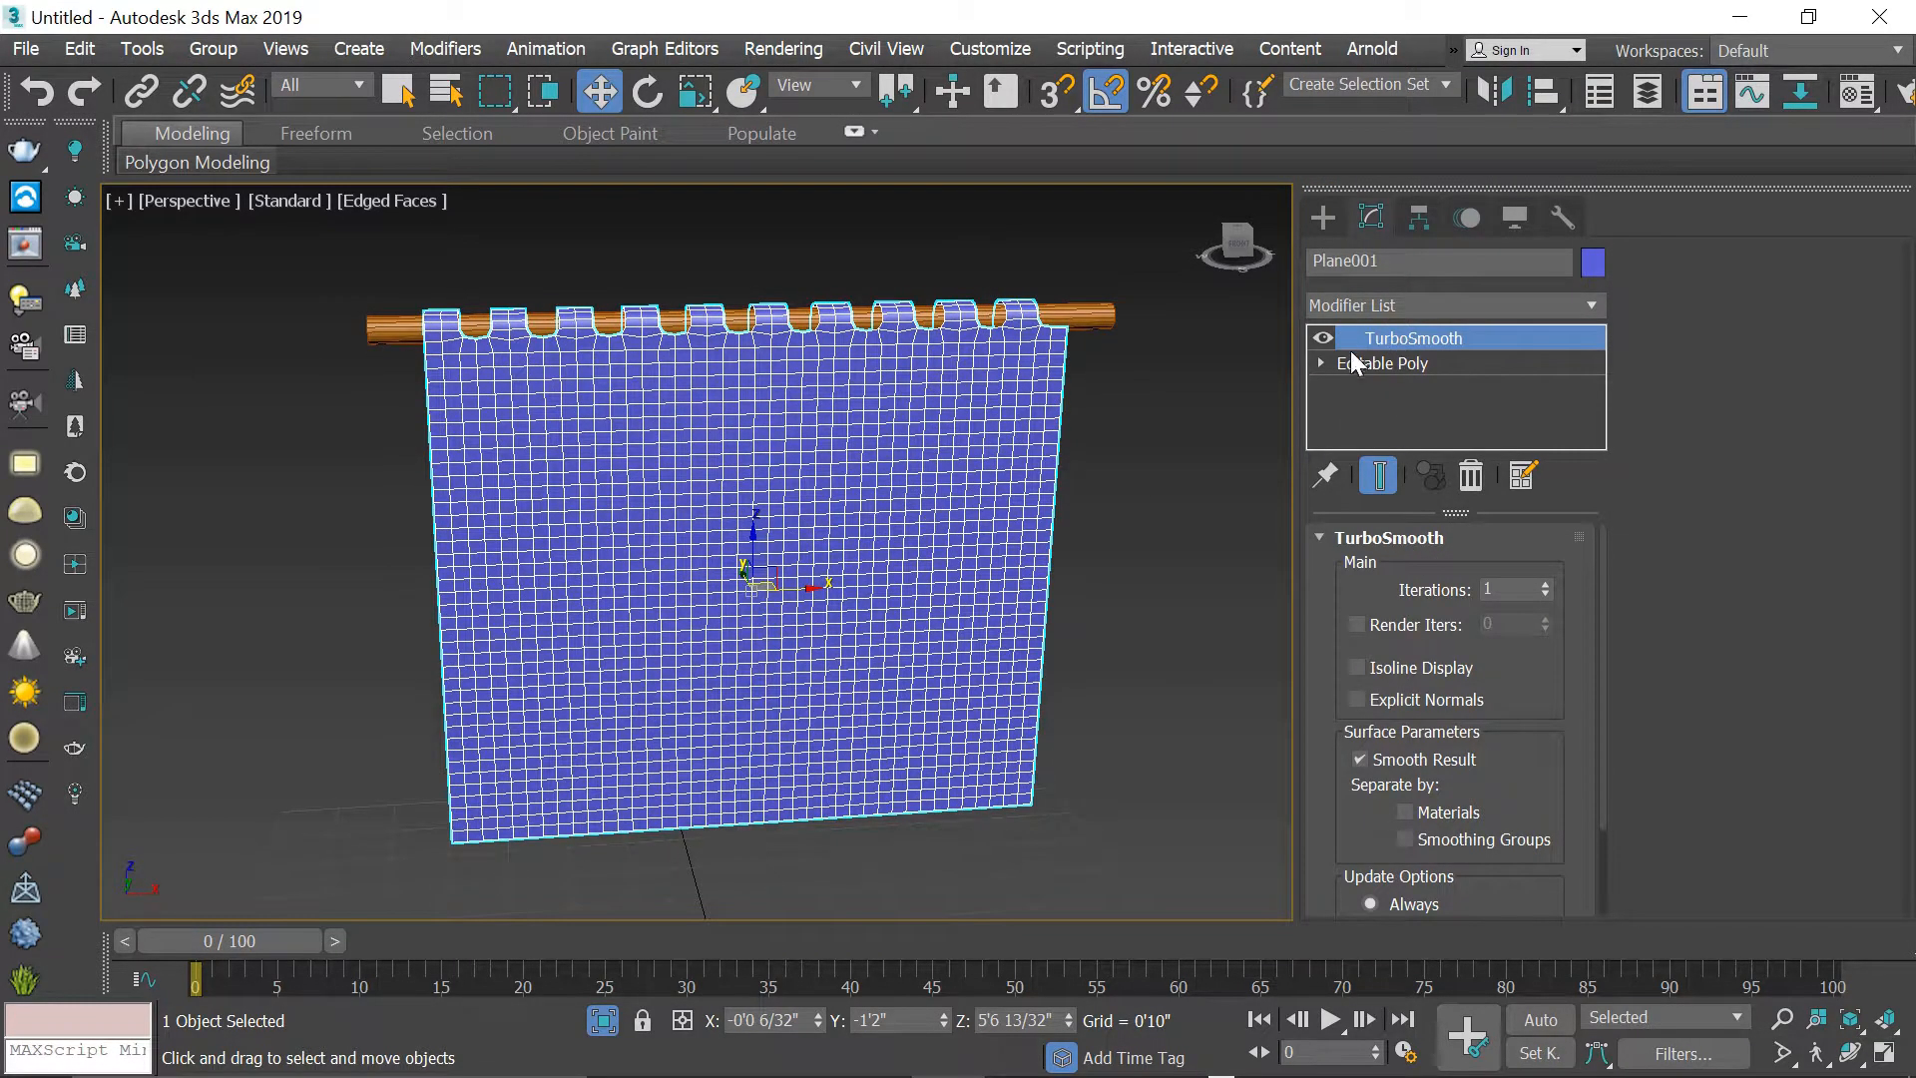
- Copy the rod downward and place the copy across the curtain's lower half at a height of about 5'0"
{"action": "middle_click_drag", "start_coordinate": [1104, 407], "coordinate": [1064, 397], "text": "alt"}
{"action": "left_click", "coordinate": [1076, 286]}
{"action": "left_click", "coordinate": [1083, 310]}
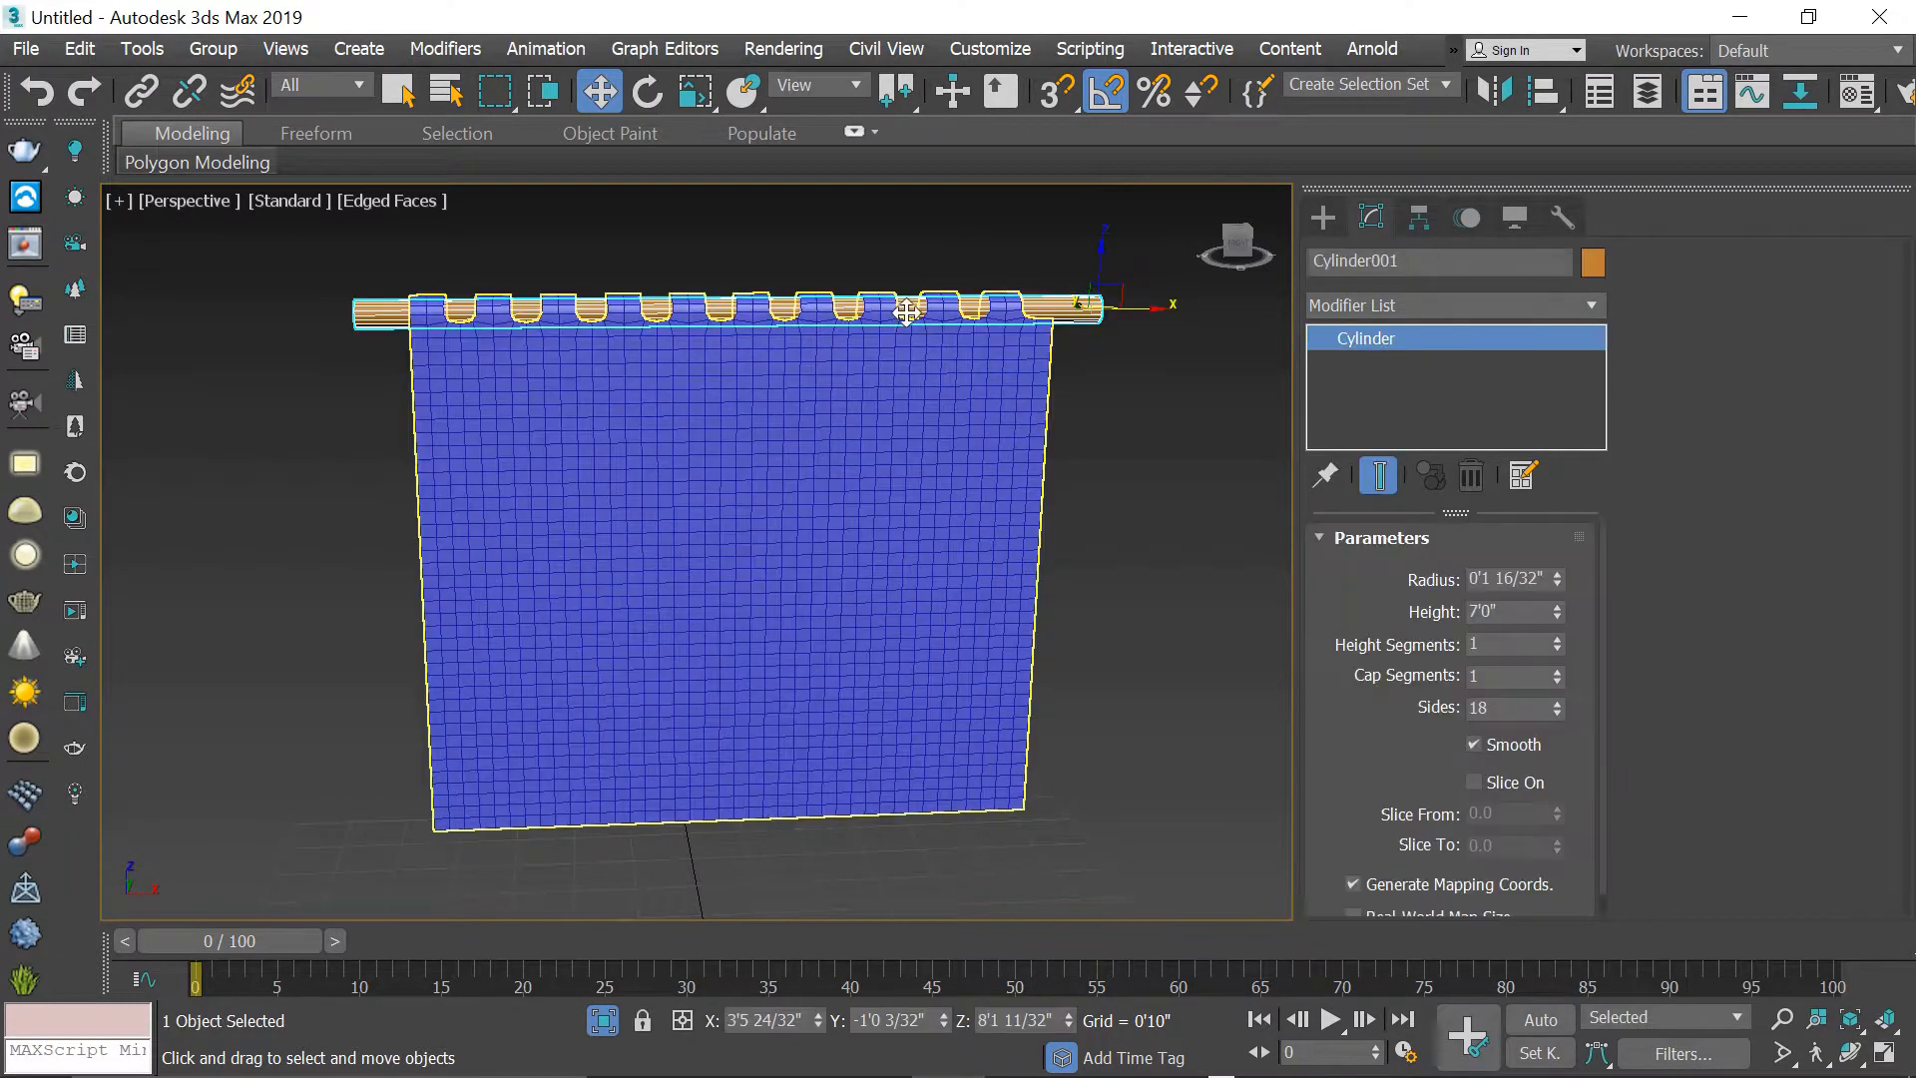
{"action": "left_click_drag", "start_coordinate": [1142, 412], "coordinate": [1148, 563], "text": "shift"}
{"action": "left_click", "coordinate": [962, 688]}
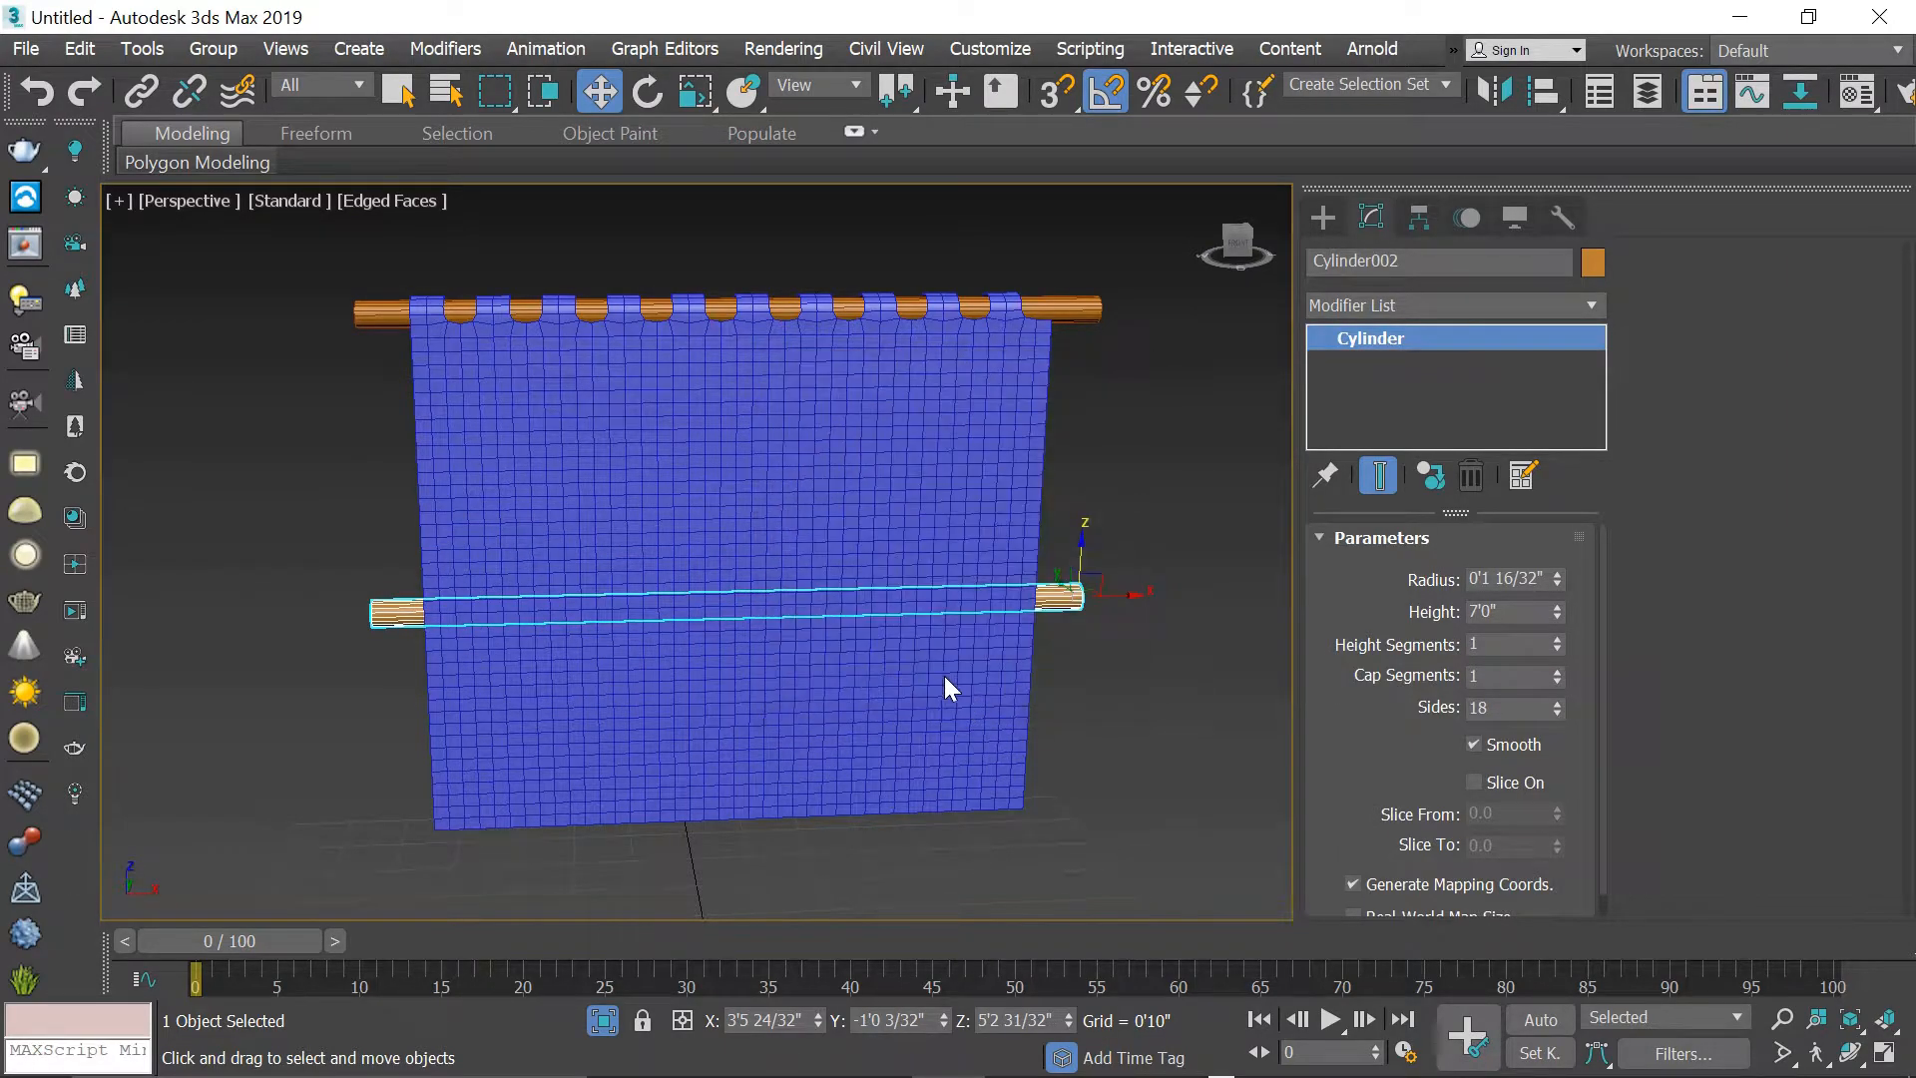
{"action": "middle_click_drag", "start_coordinate": [908, 585], "coordinate": [953, 557], "text": "alt"}
{"action": "left_click_drag", "start_coordinate": [1038, 597], "coordinate": [1042, 625]}
- Move the copied rod in the Left view to just in front of the curtain, at about Y -1'2"
{"action": "middle_click_drag", "start_coordinate": [949, 565], "coordinate": [960, 699], "text": "alt"}
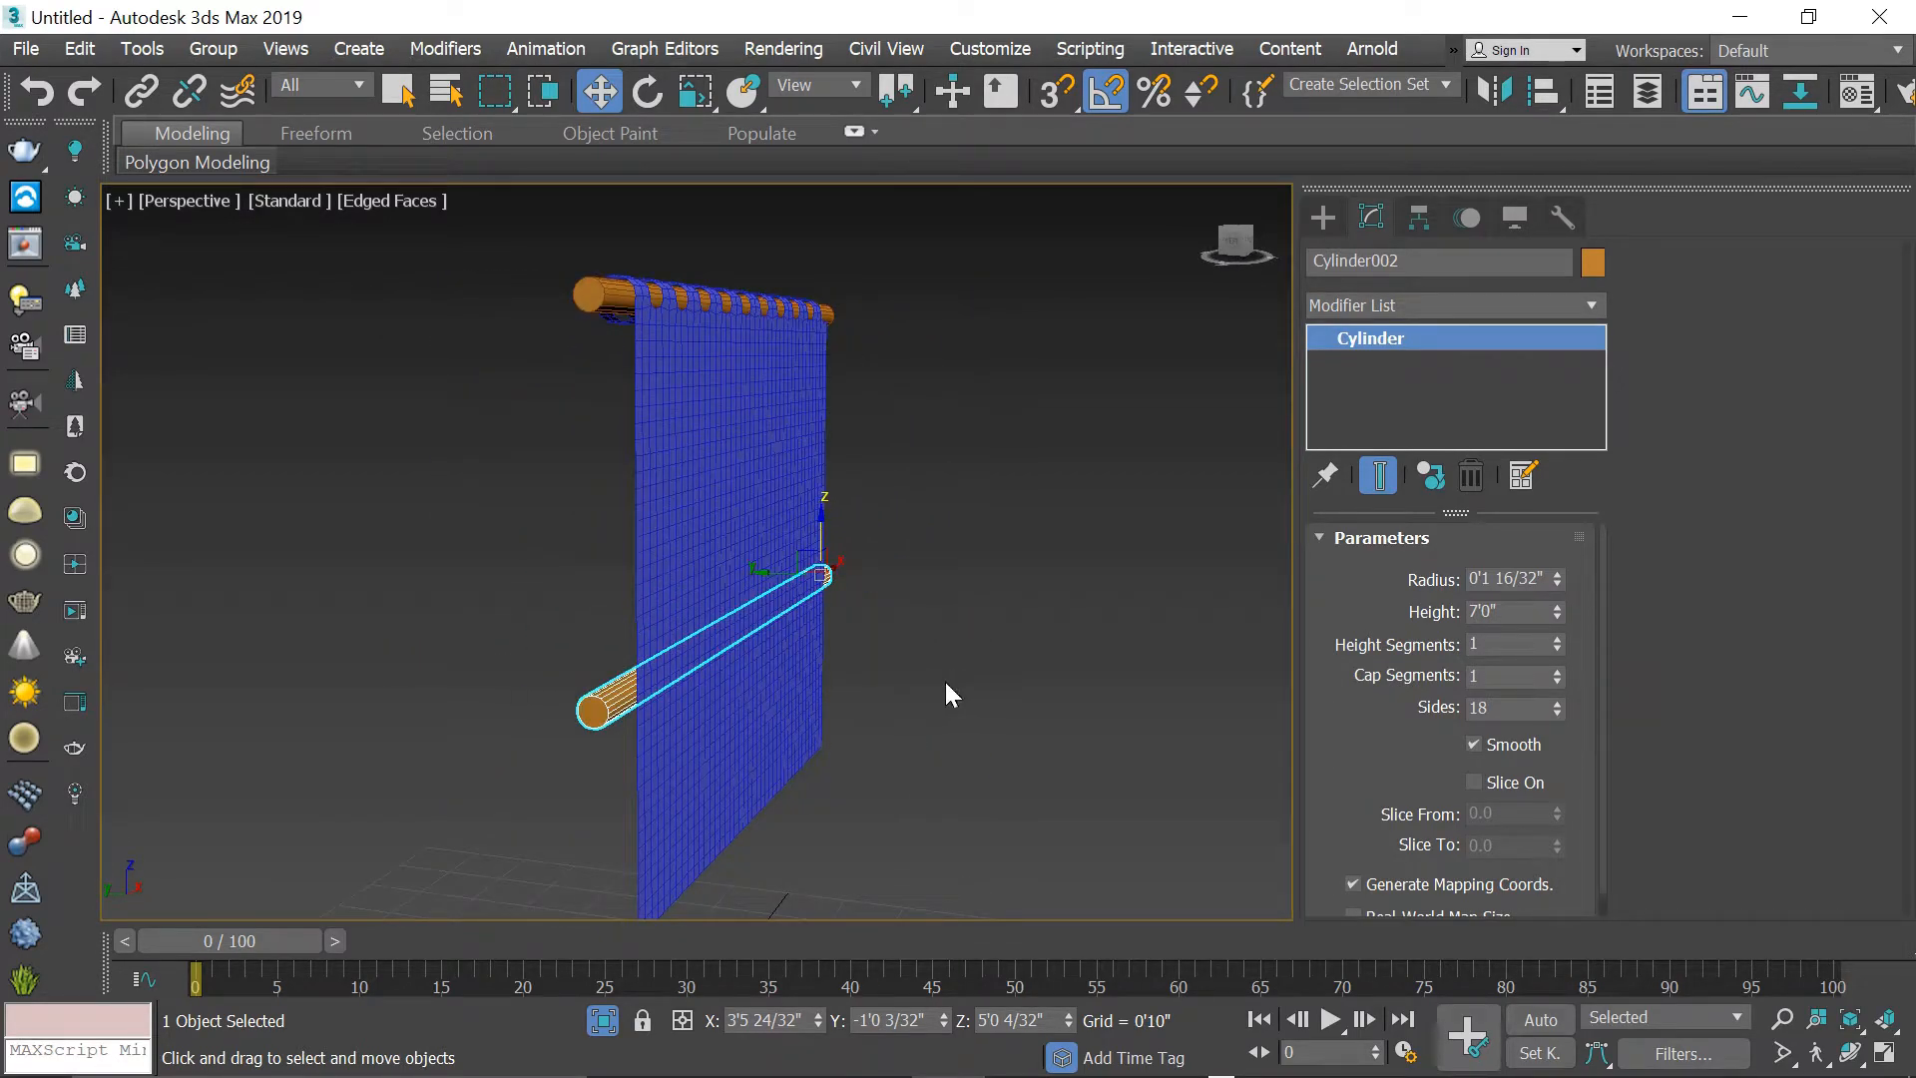
{"action": "key", "text": "alt+w"}
{"action": "middle_click", "coordinate": [599, 649]}
{"action": "key", "text": "alt+w"}
{"action": "middle_click_drag", "start_coordinate": [599, 649], "coordinate": [657, 309]}
{"action": "scroll", "coordinate": [649, 755], "scroll_direction": "up", "scroll_amount": 2}
{"action": "left_click_drag", "start_coordinate": [723, 606], "coordinate": [761, 603]}
{"action": "key", "text": "alt+w"}
{"action": "middle_click", "coordinate": [1038, 756]}
{"action": "key", "text": "alt+w"}
{"action": "middle_click_drag", "start_coordinate": [1038, 756], "coordinate": [868, 736], "text": "alt"}
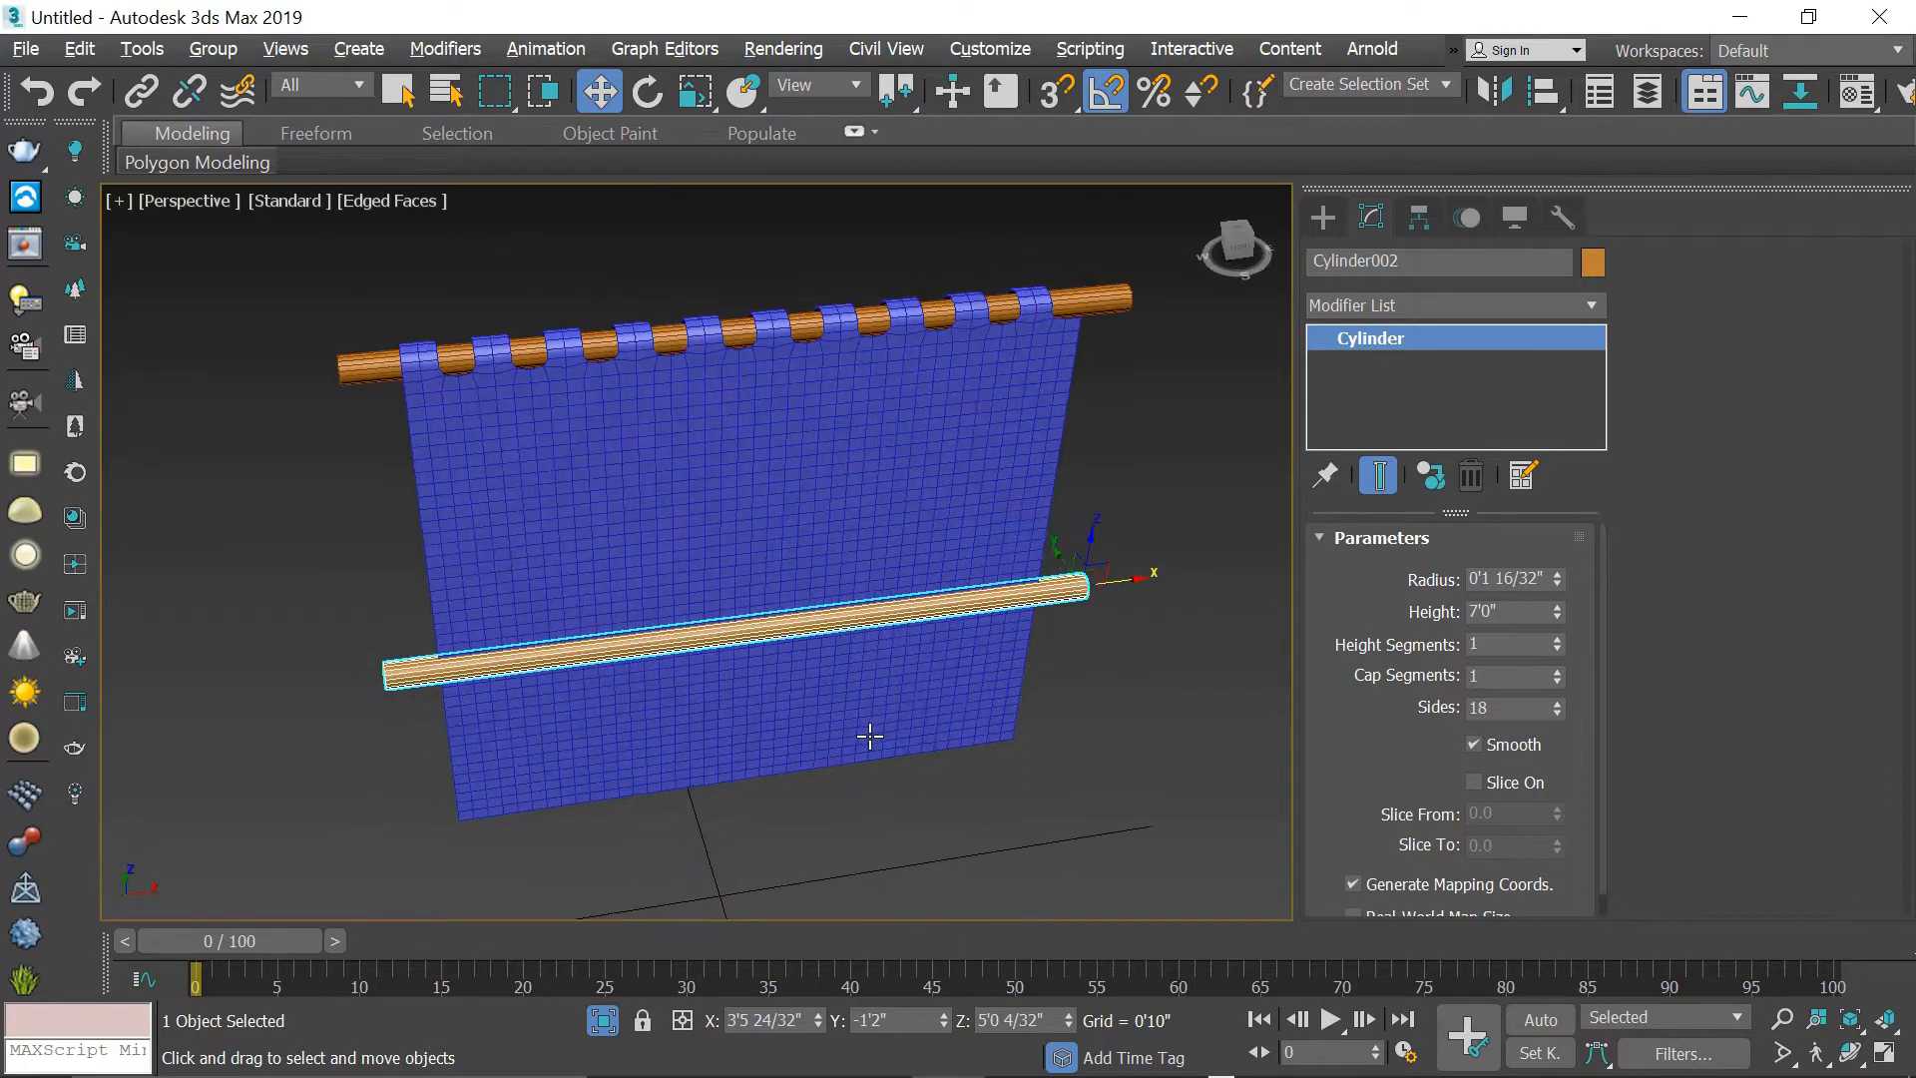
{"action": "middle_click_drag", "start_coordinate": [975, 649], "coordinate": [978, 632], "text": "alt"}
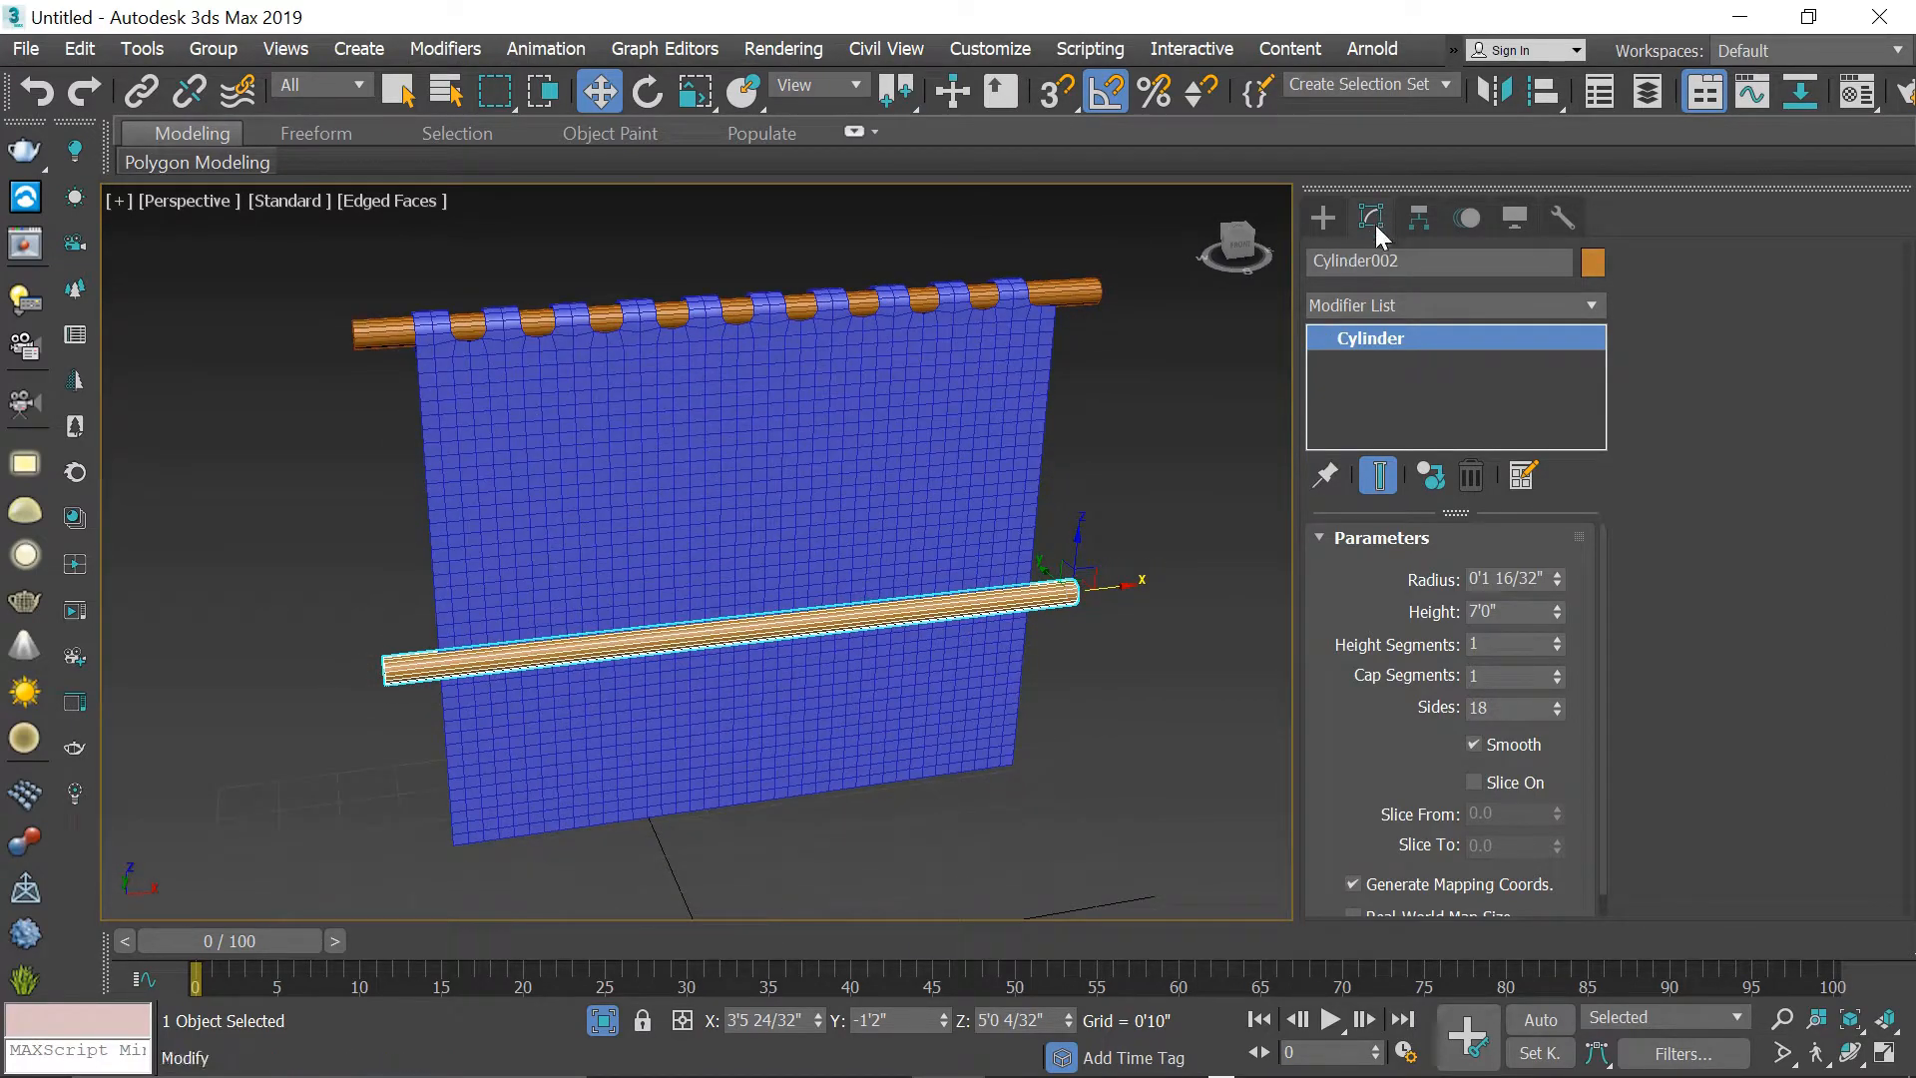
- Move only the upper rod's pivot in the Front view to the rod's opposite end, at about X -3'6 17/32"
{"action": "left_click", "coordinate": [1096, 297]}
{"action": "middle_click_drag", "start_coordinate": [1094, 313], "coordinate": [1102, 432], "text": "alt"}
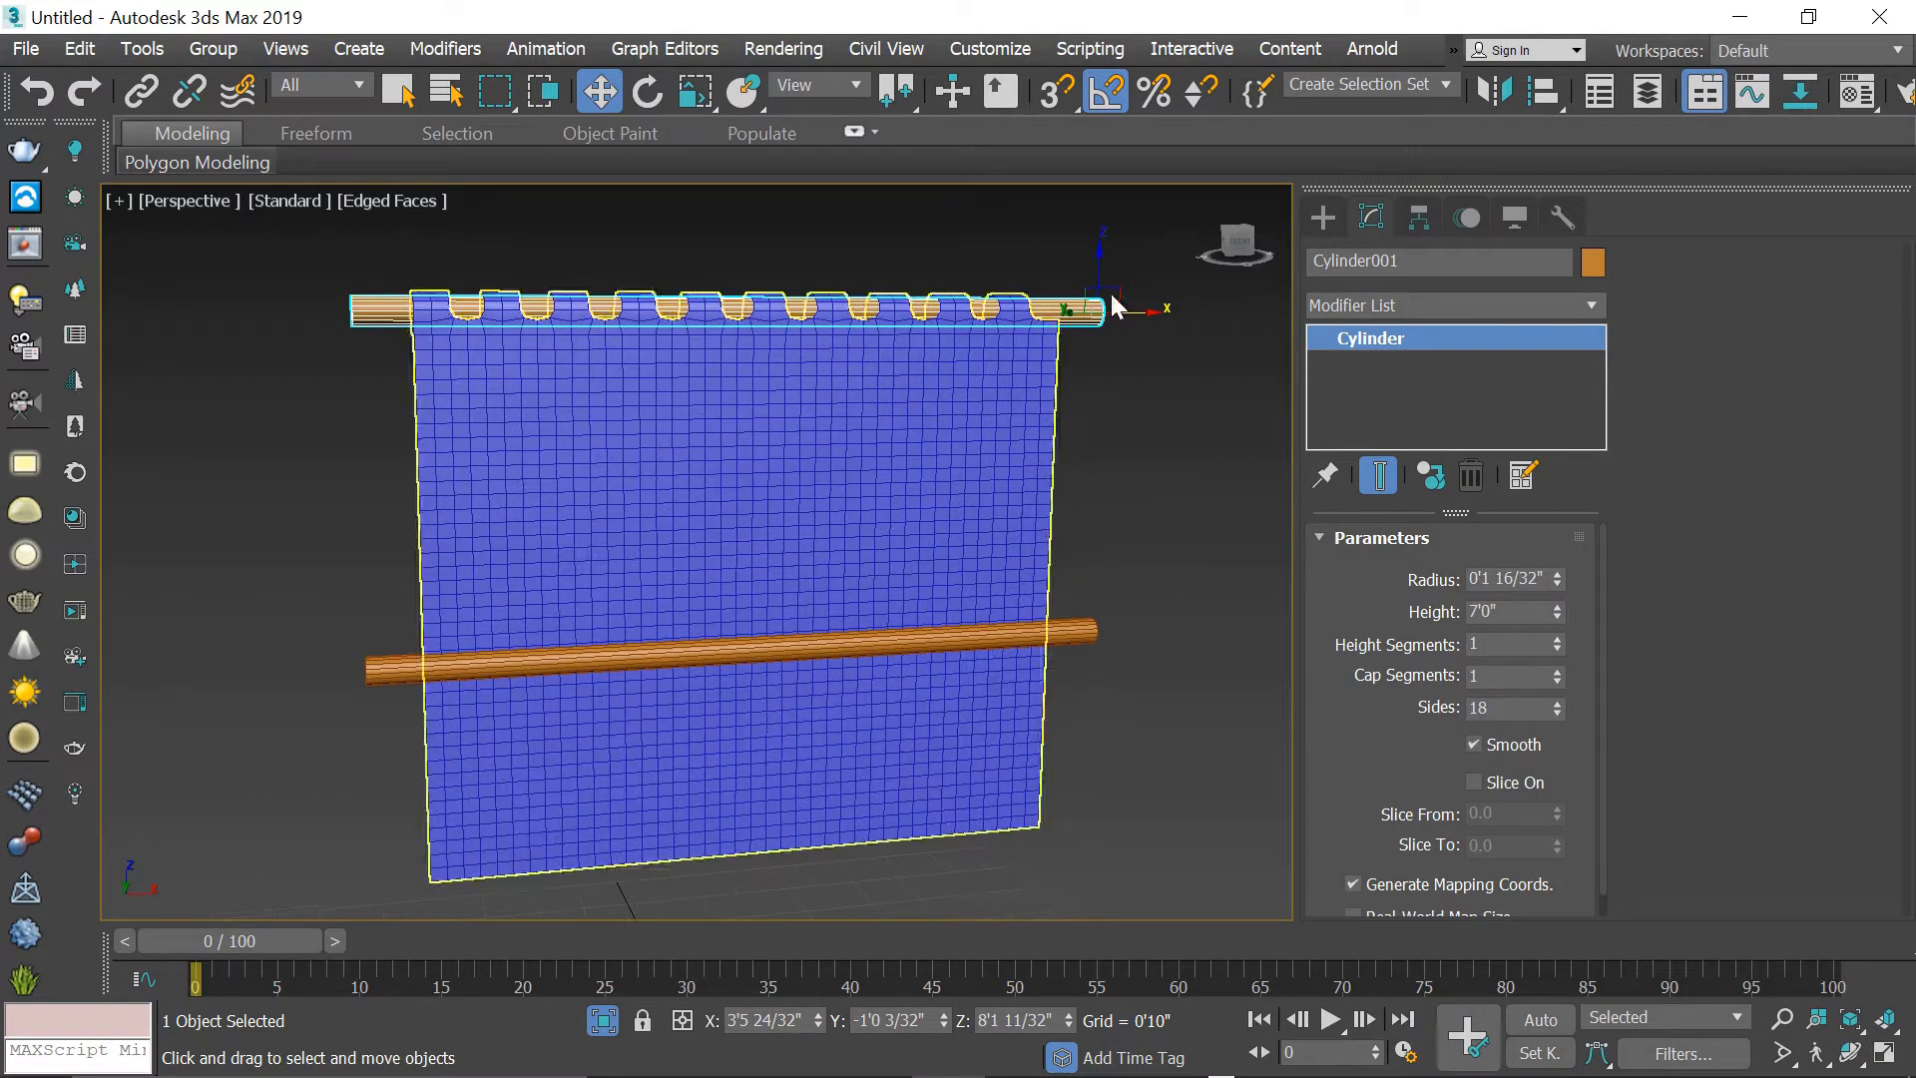
{"action": "left_click", "coordinate": [1416, 225]}
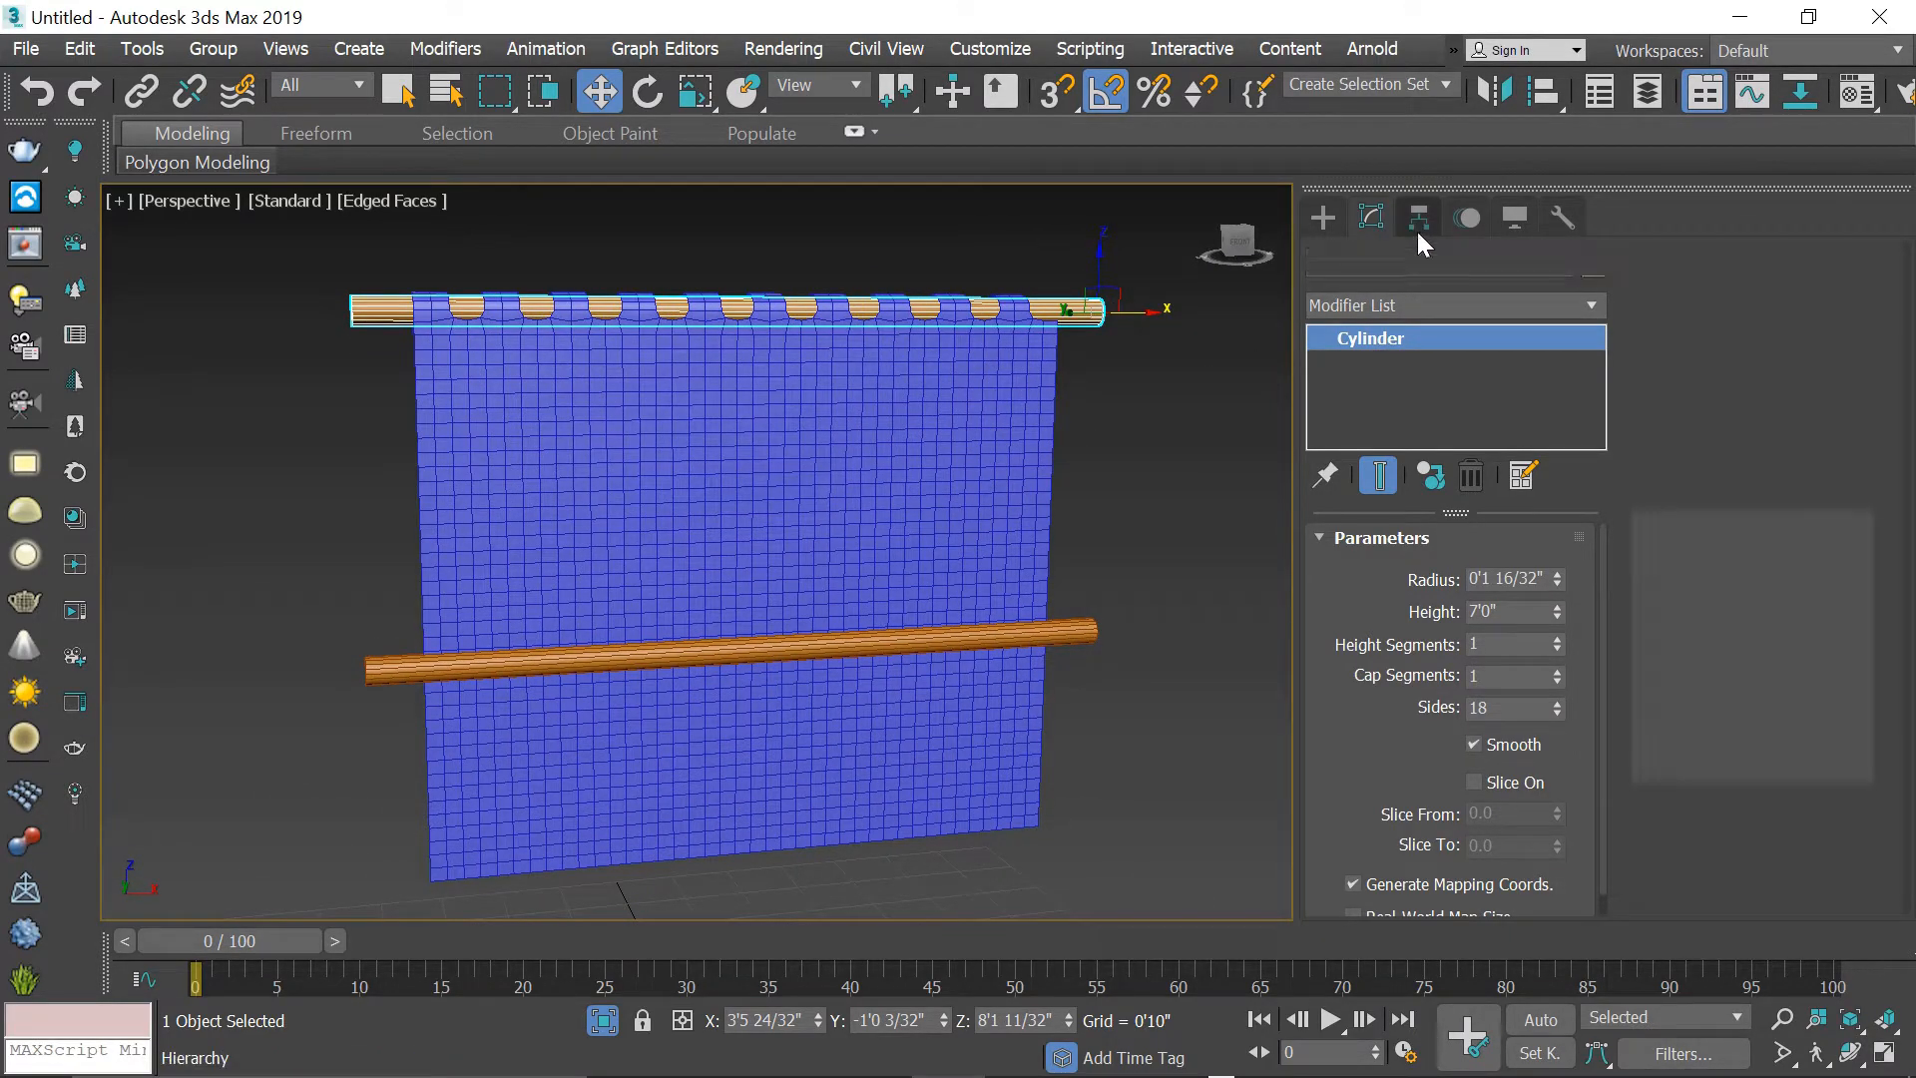
{"action": "left_click", "coordinate": [1422, 413]}
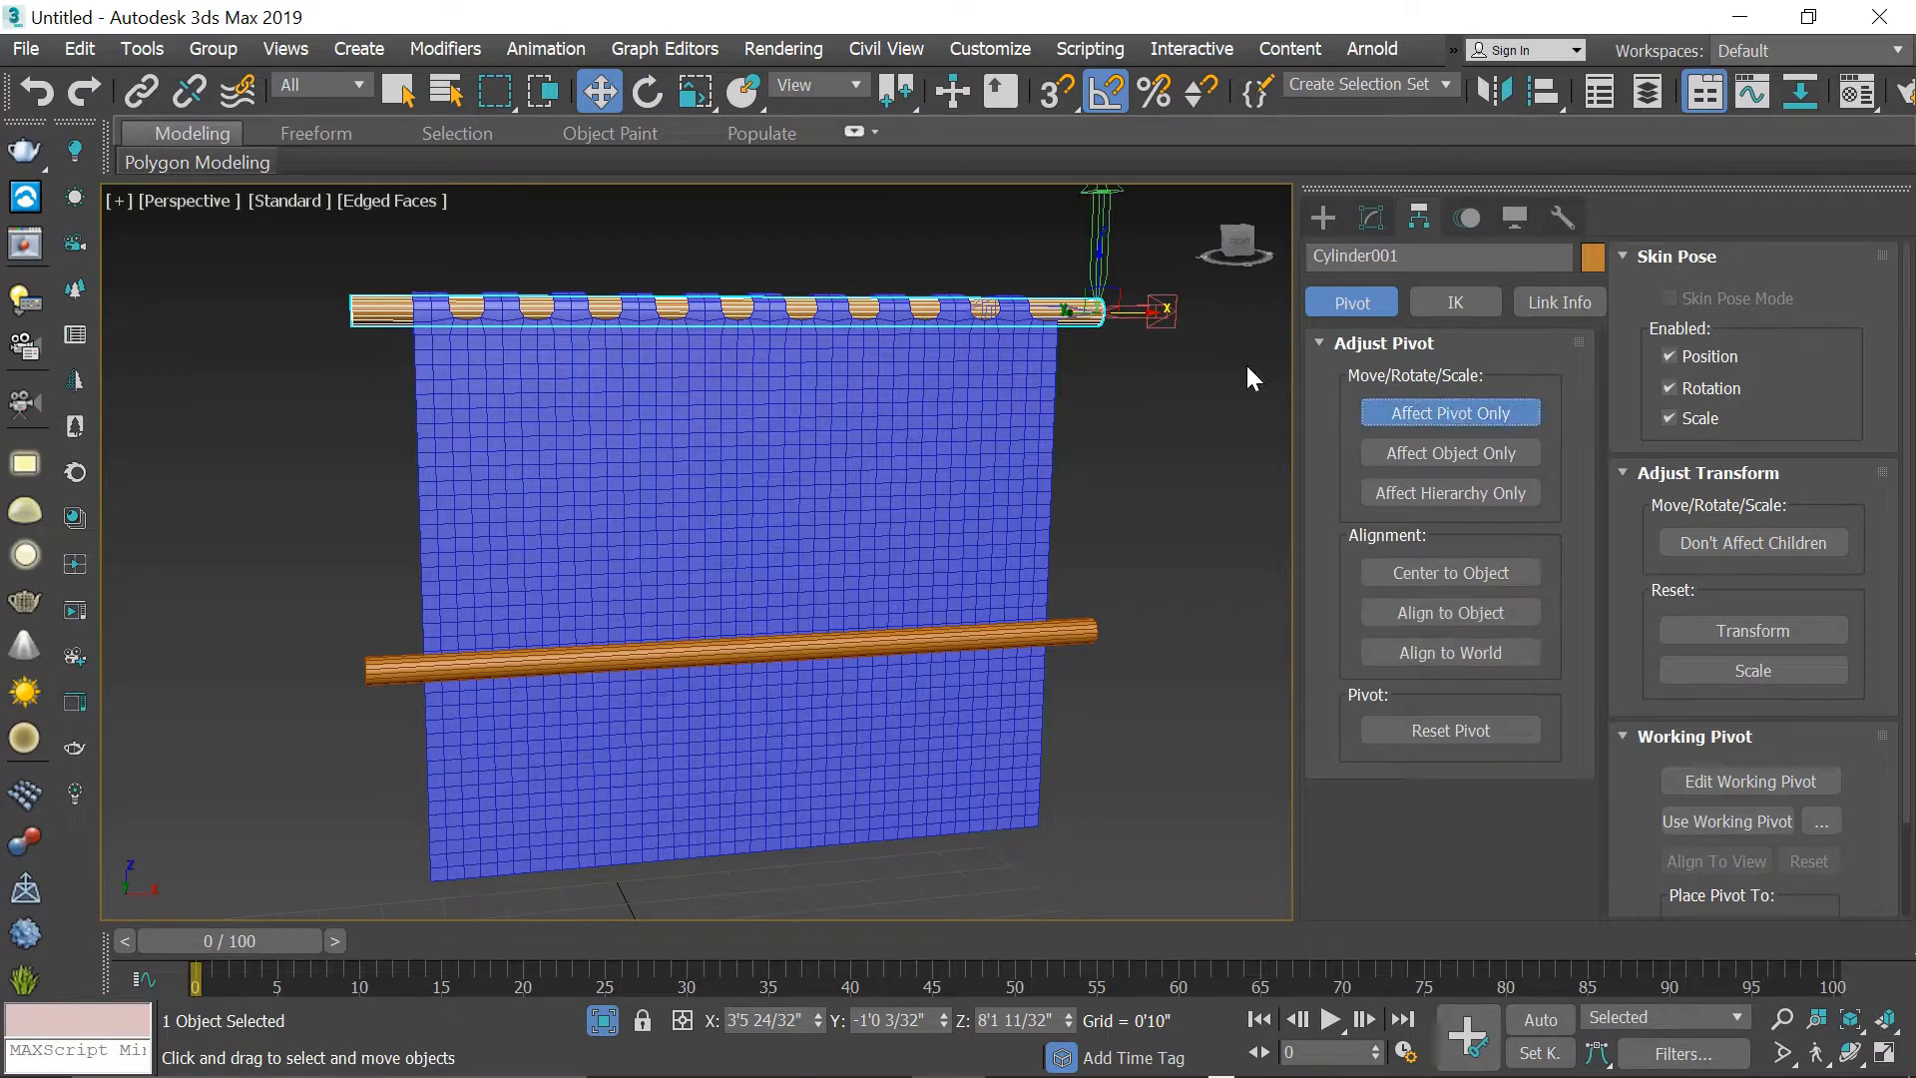
{"action": "key", "text": "alt+w"}
{"action": "key", "text": "alt+w"}
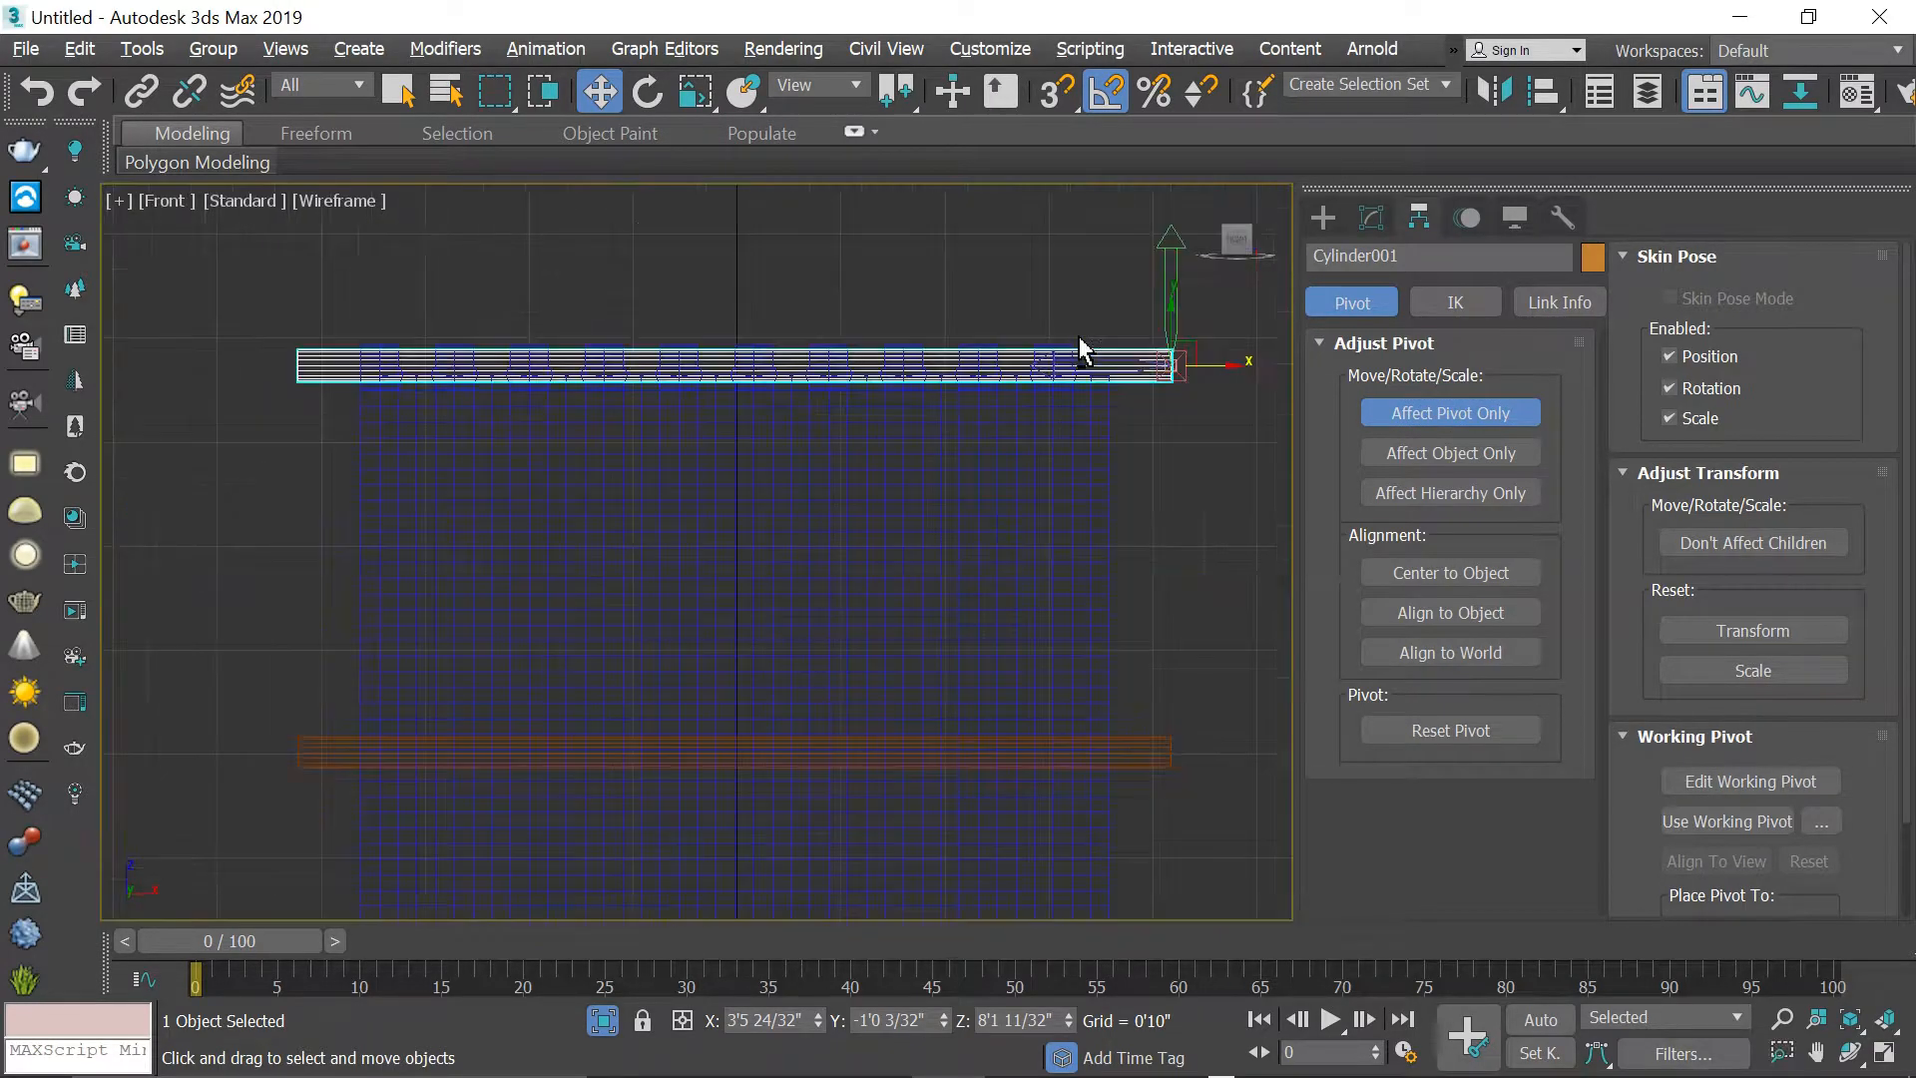
{"action": "middle_click_drag", "start_coordinate": [1084, 357], "coordinate": [1086, 399]}
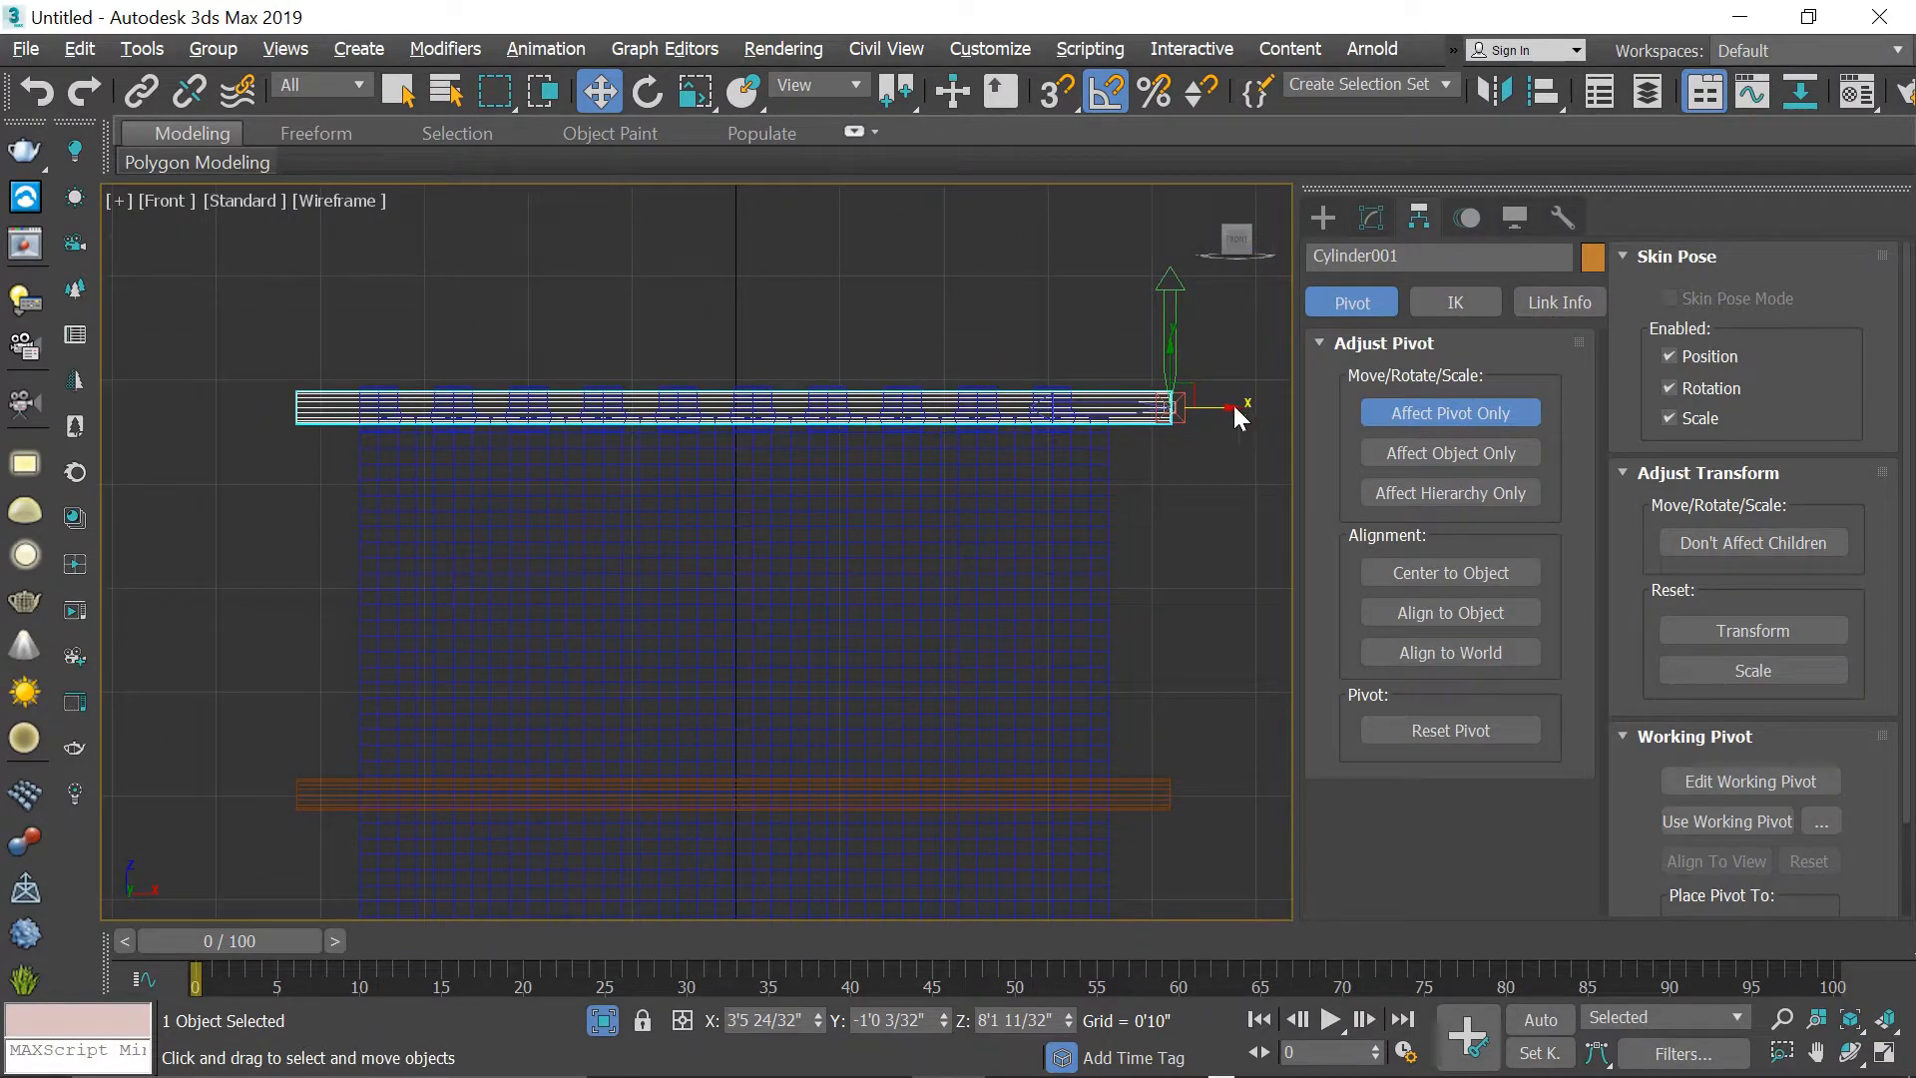
{"action": "left_click_drag", "start_coordinate": [1229, 408], "coordinate": [353, 520]}
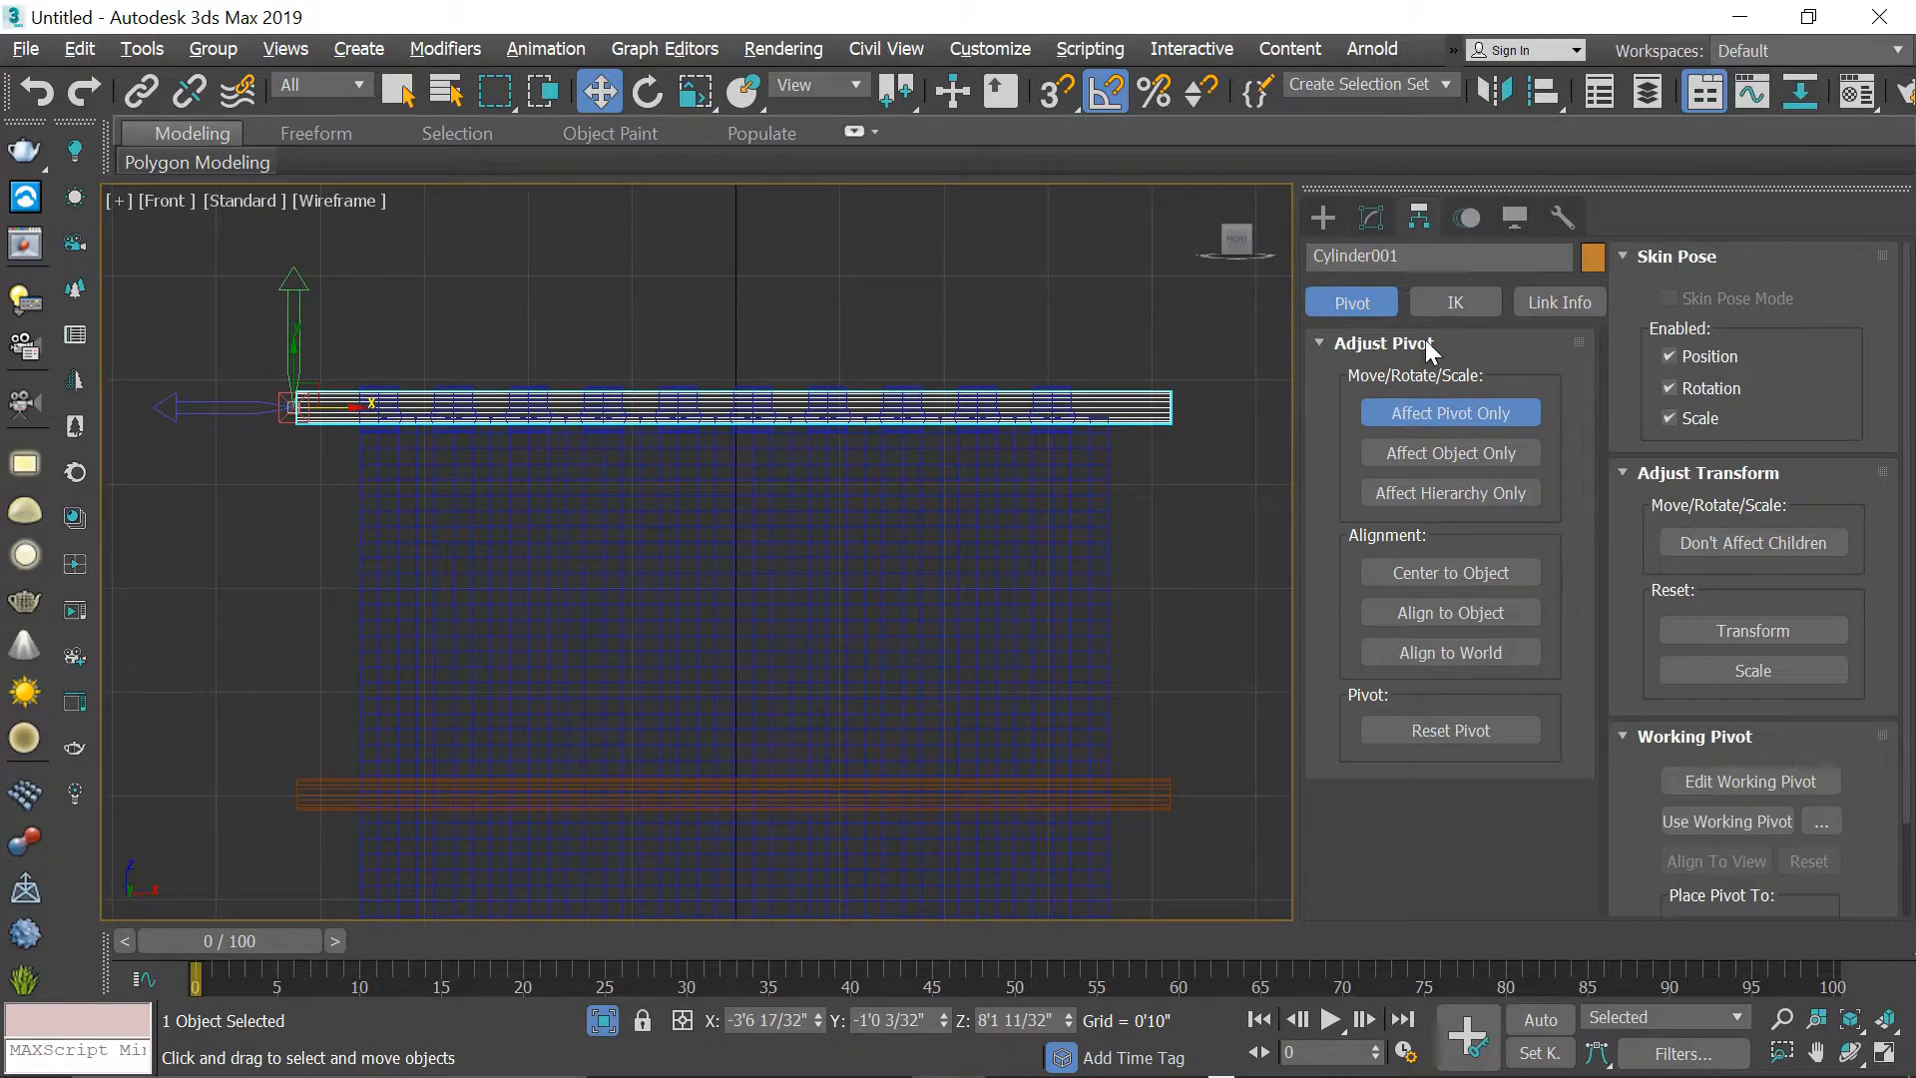
{"action": "left_click", "coordinate": [1323, 216]}
- Apply a Cloth modifier to the curtain plane above its TurboSmooth
{"action": "scroll", "coordinate": [958, 529], "scroll_direction": "down", "scroll_amount": 5}
{"action": "key", "text": "alt+w"}
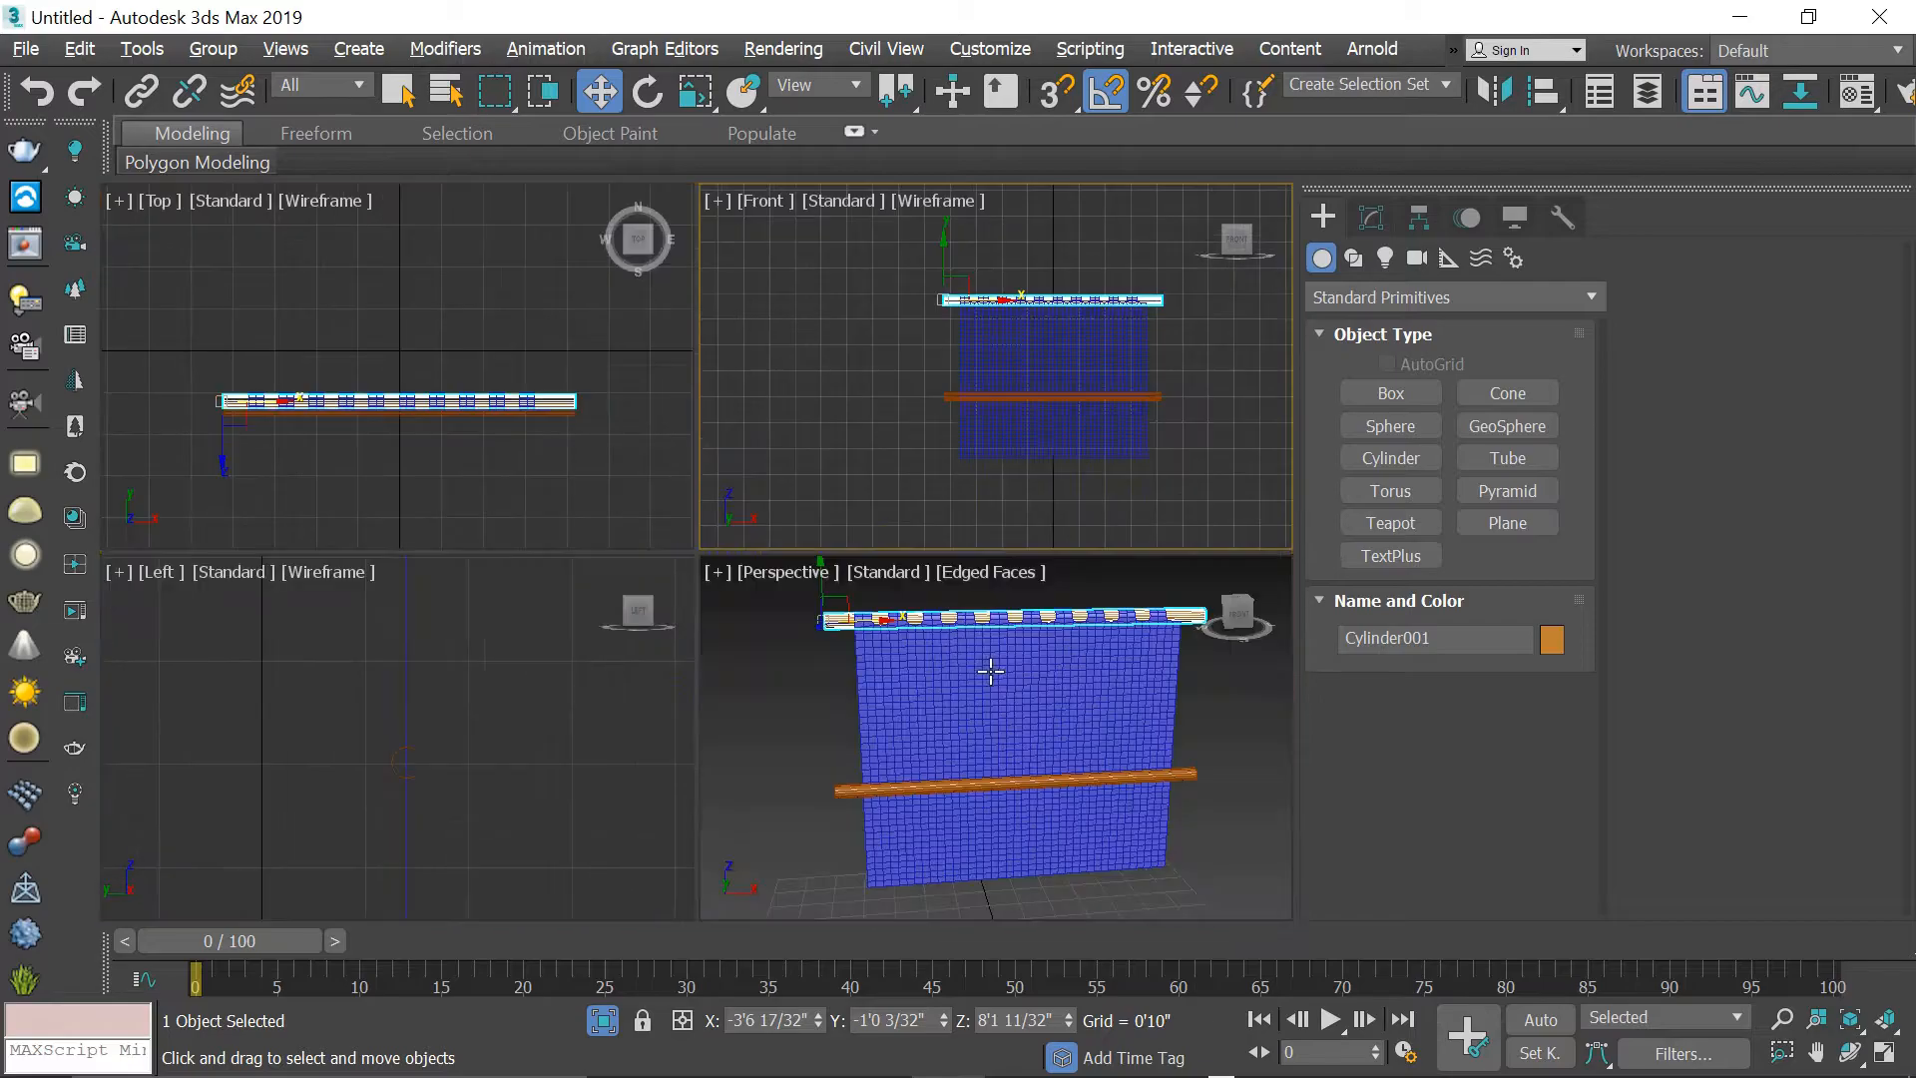
{"action": "key", "text": "alt+w"}
{"action": "scroll", "coordinate": [814, 539], "scroll_direction": "up", "scroll_amount": 5}
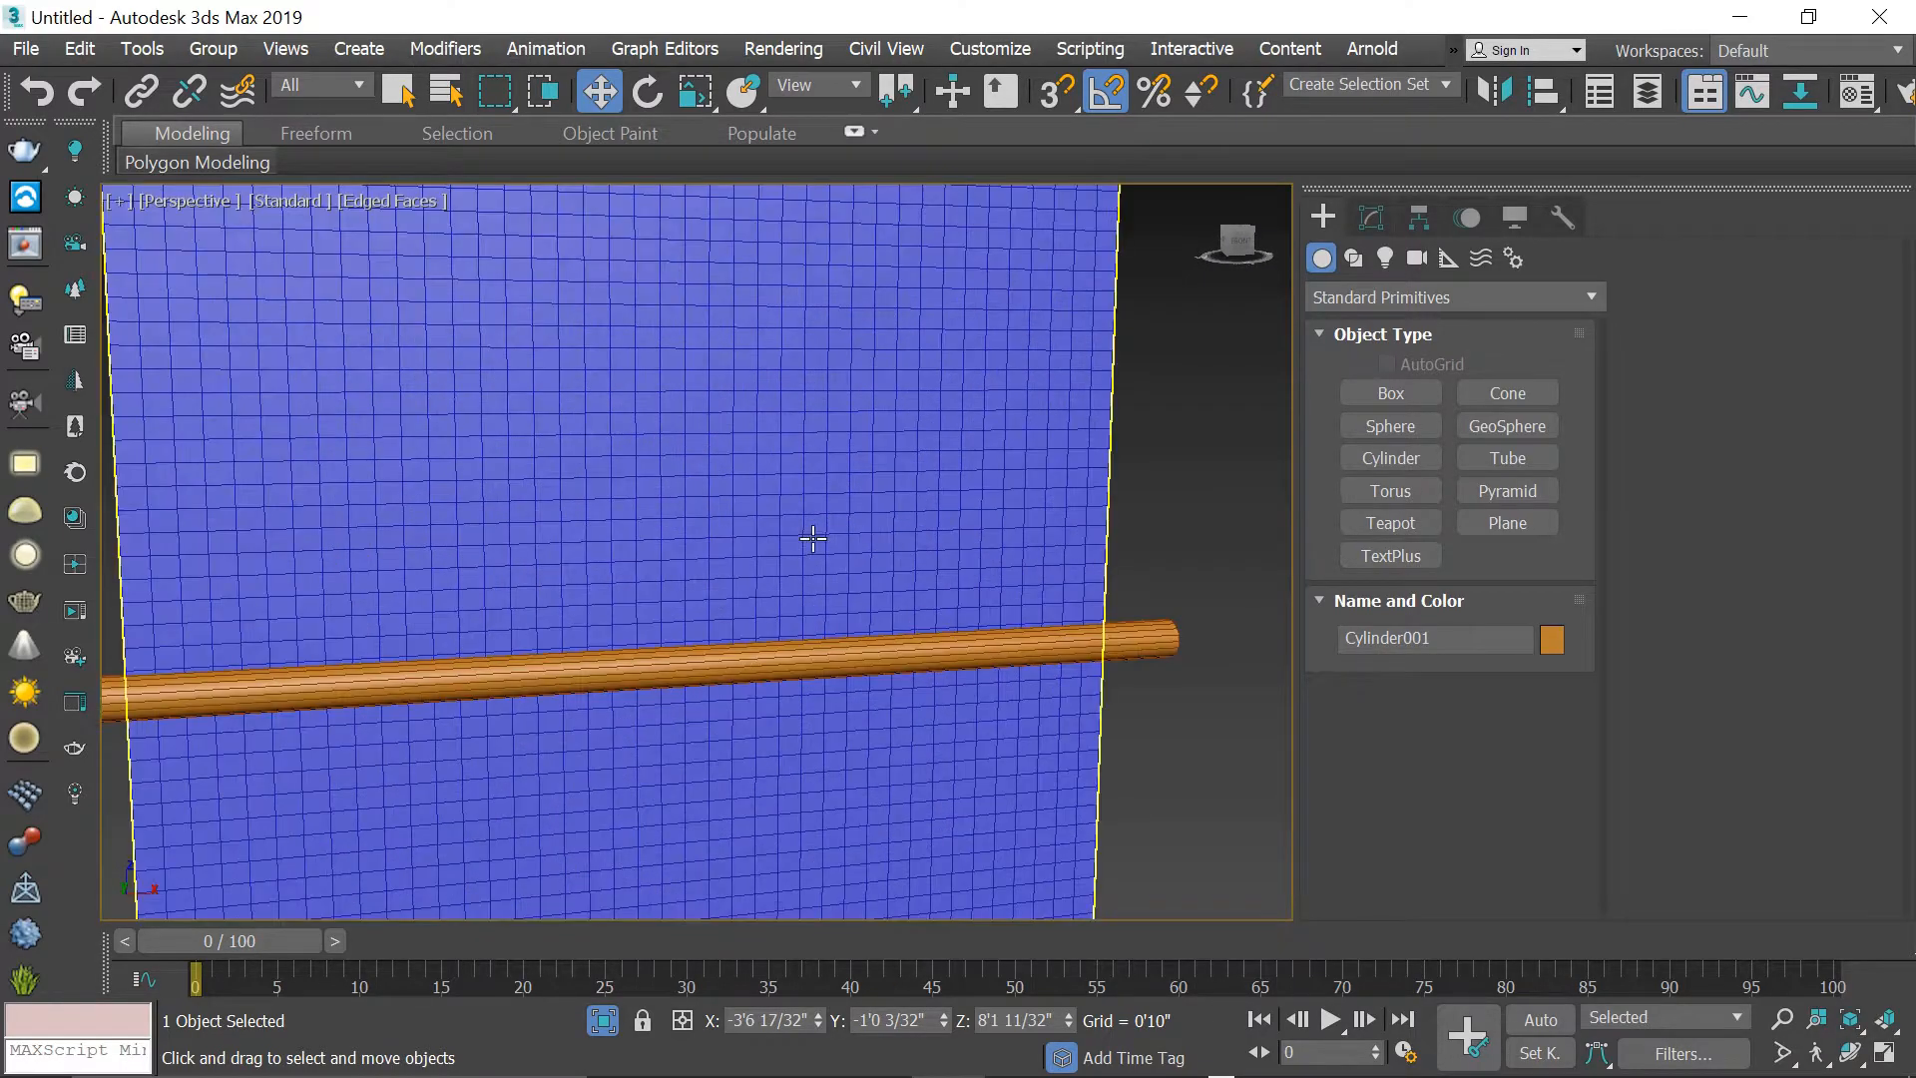
{"action": "scroll", "coordinate": [894, 496], "scroll_direction": "down", "scroll_amount": 5}
{"action": "left_click", "coordinate": [809, 469]}
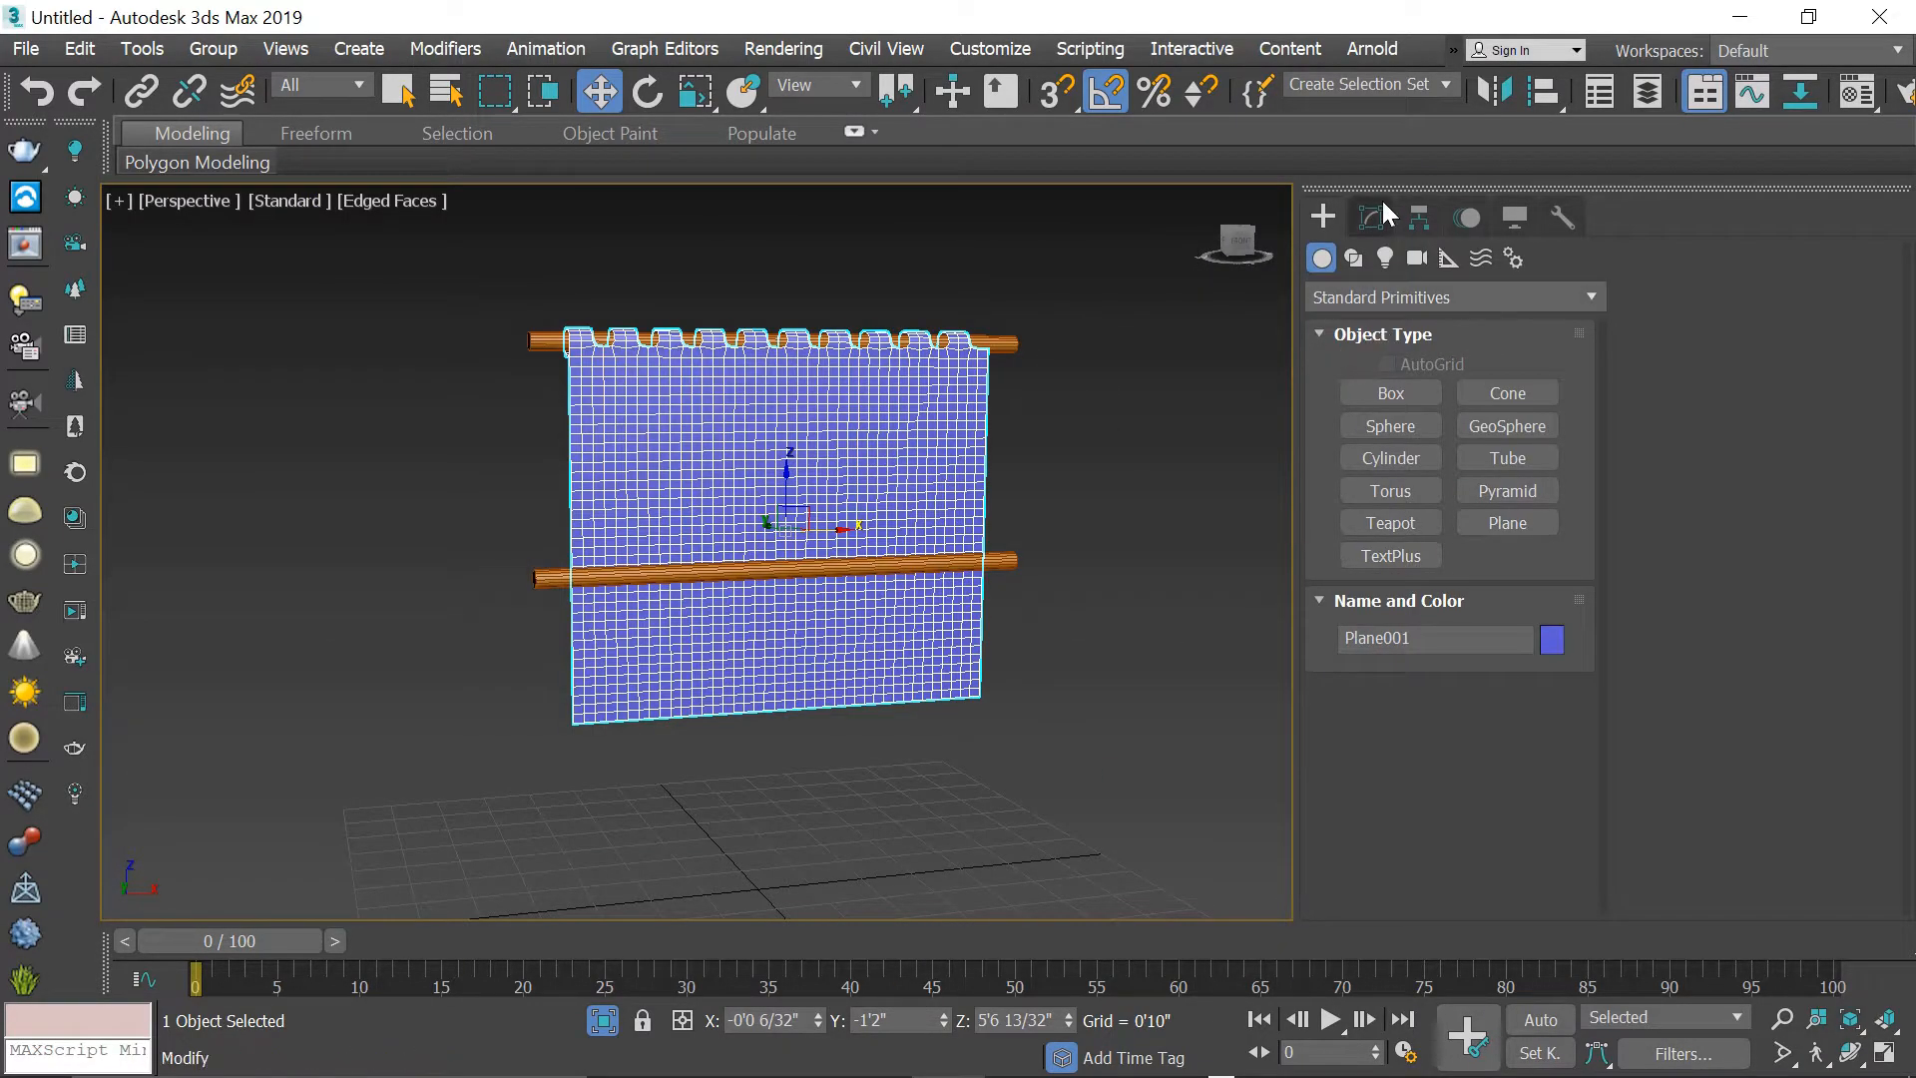
{"action": "left_click", "coordinate": [1374, 215]}
{"action": "left_click", "coordinate": [1411, 309]}
{"action": "scroll", "coordinate": [1411, 308], "scroll_direction": "down", "scroll_amount": 5}
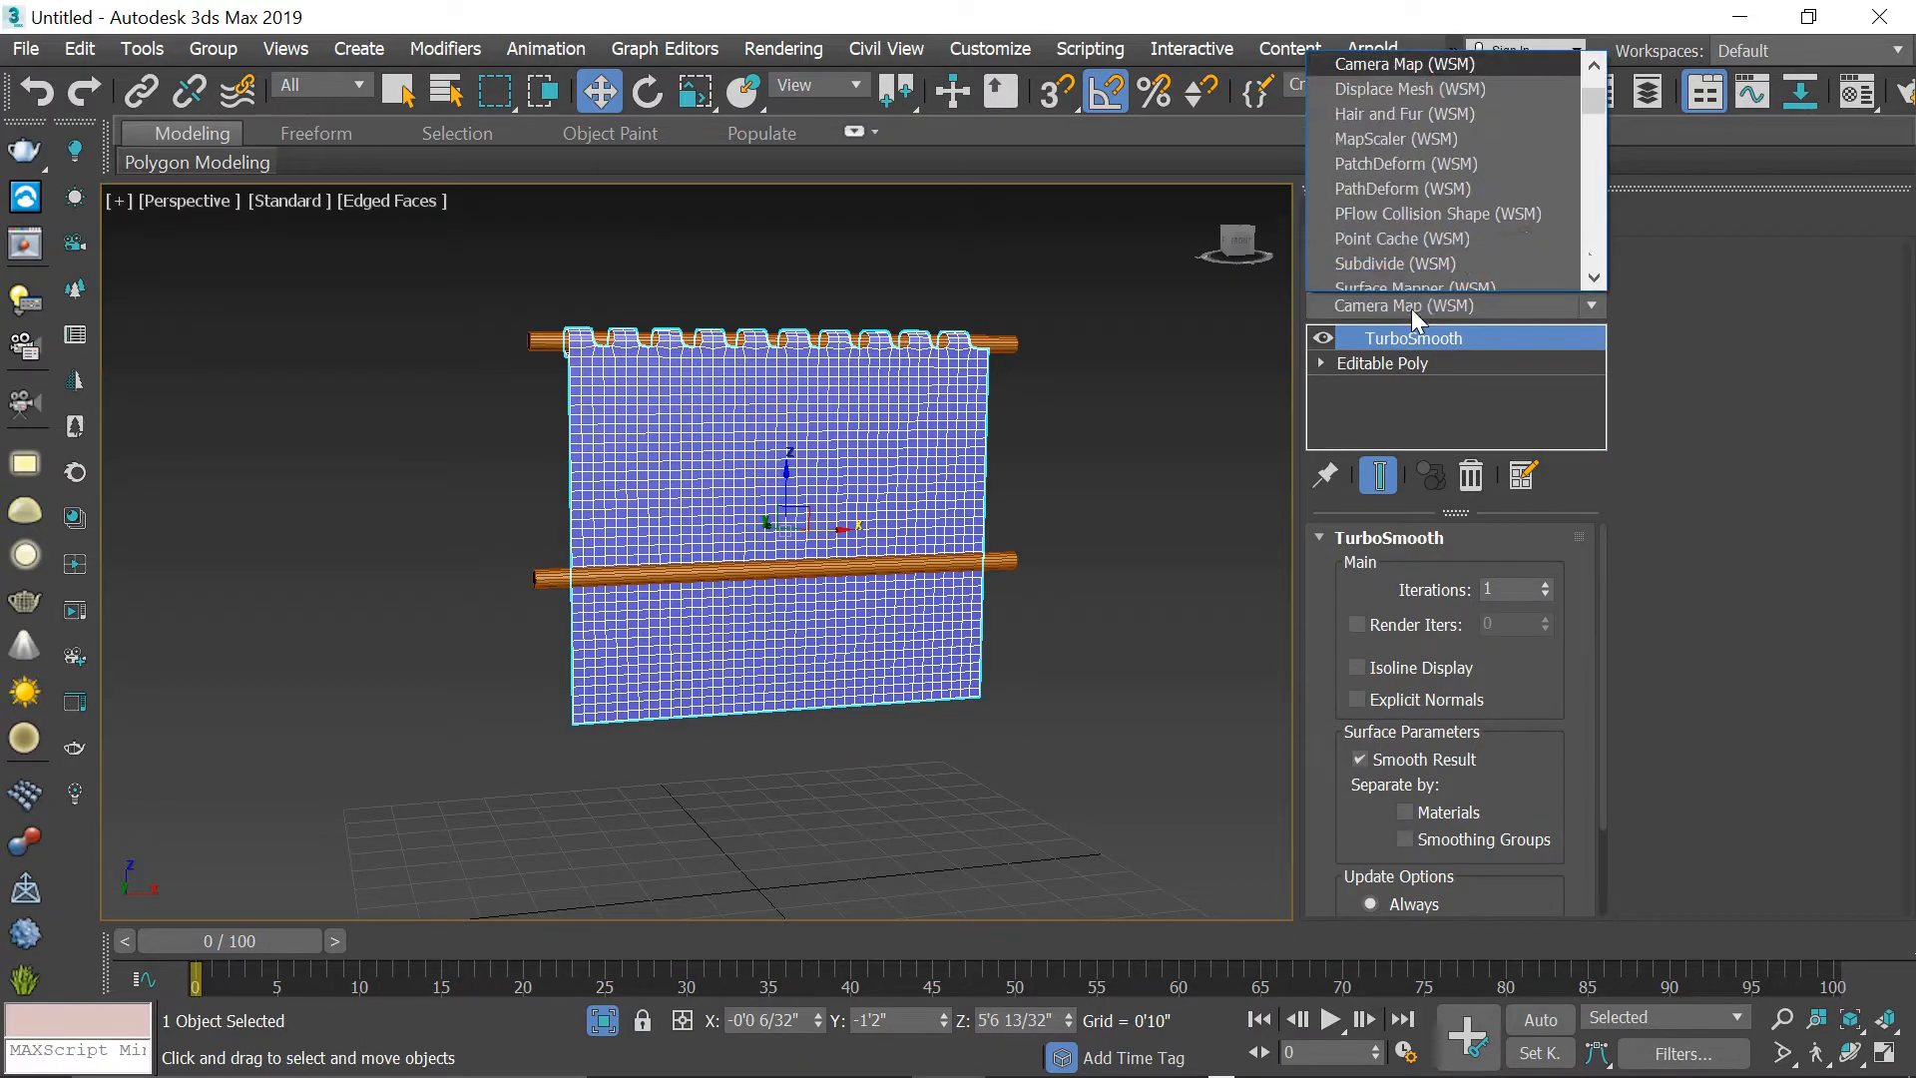
{"action": "left_click", "coordinate": [1411, 316]}
- Define Plane001 as Cloth with the Cotton preset in the simulation's object properties
{"action": "left_click", "coordinate": [1429, 585]}
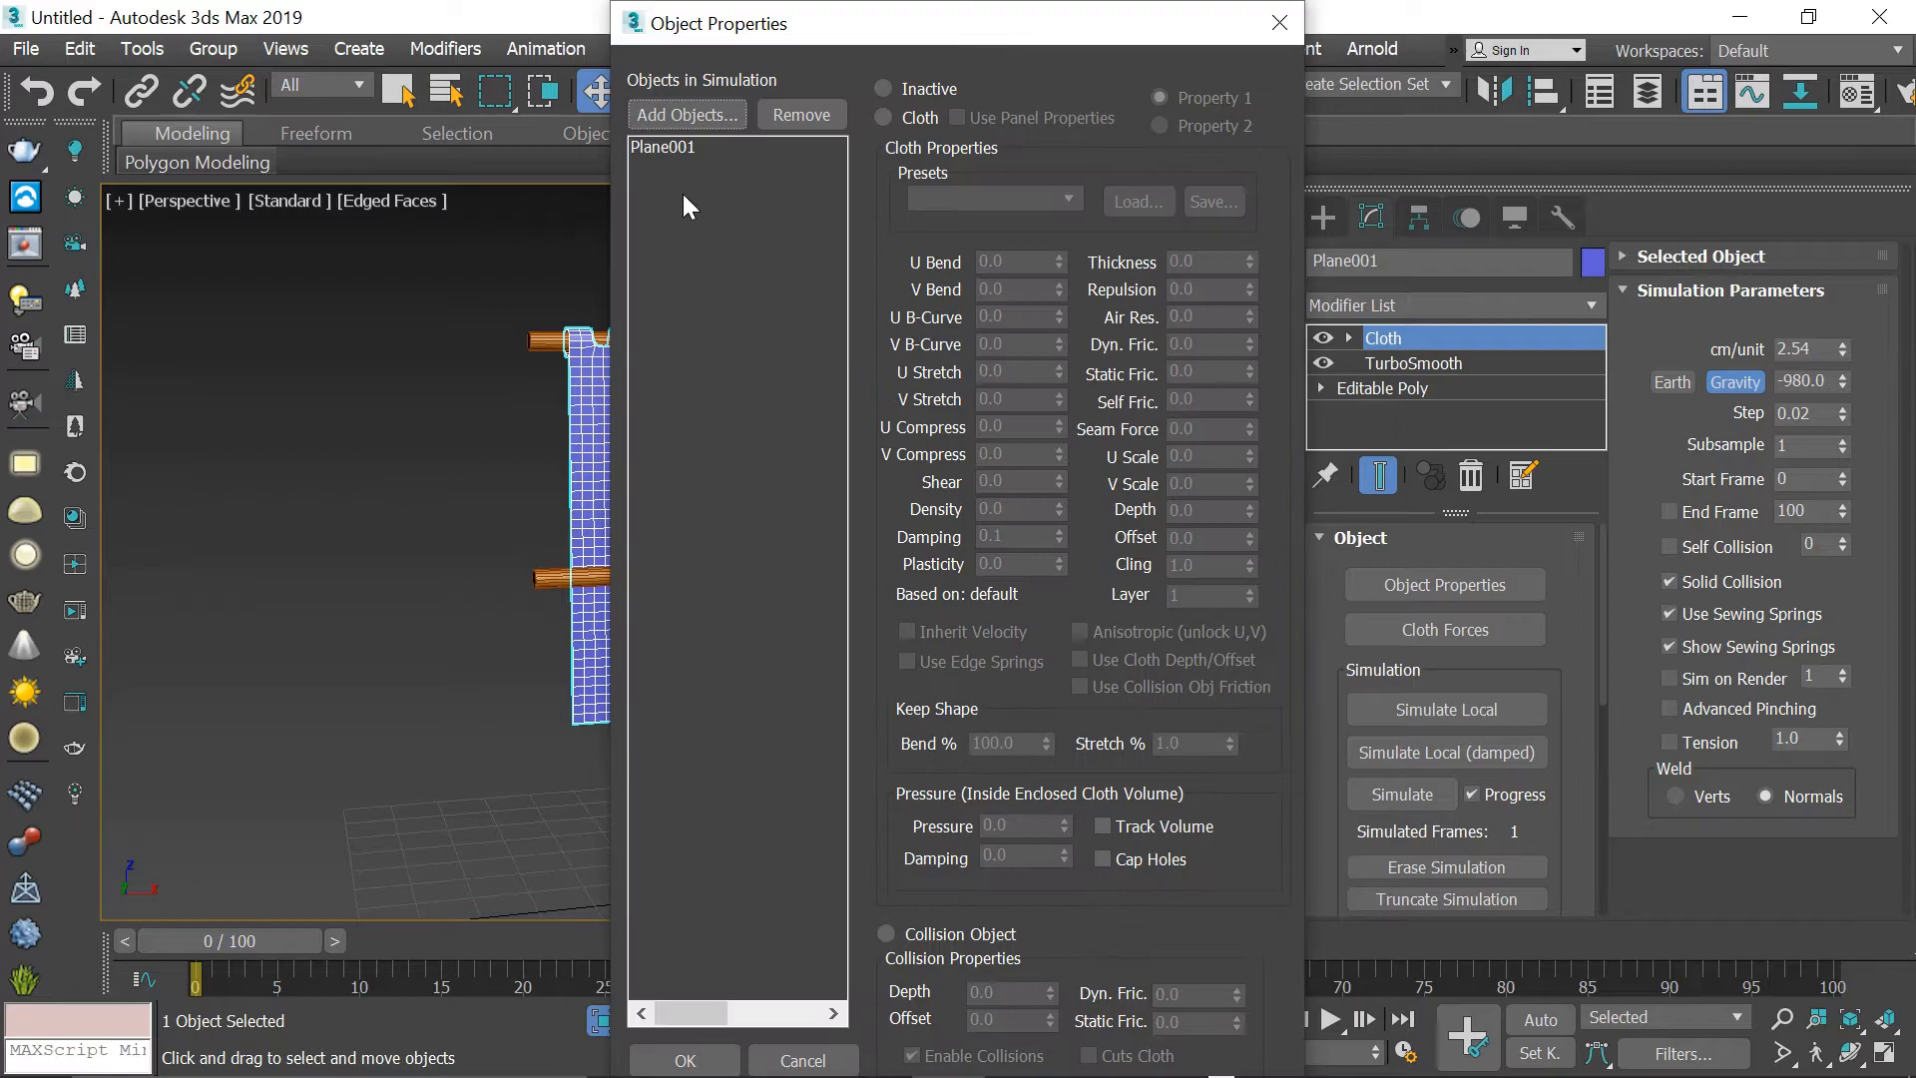
{"action": "left_click", "coordinate": [670, 148]}
{"action": "left_click", "coordinate": [884, 119]}
{"action": "left_click", "coordinate": [956, 202]}
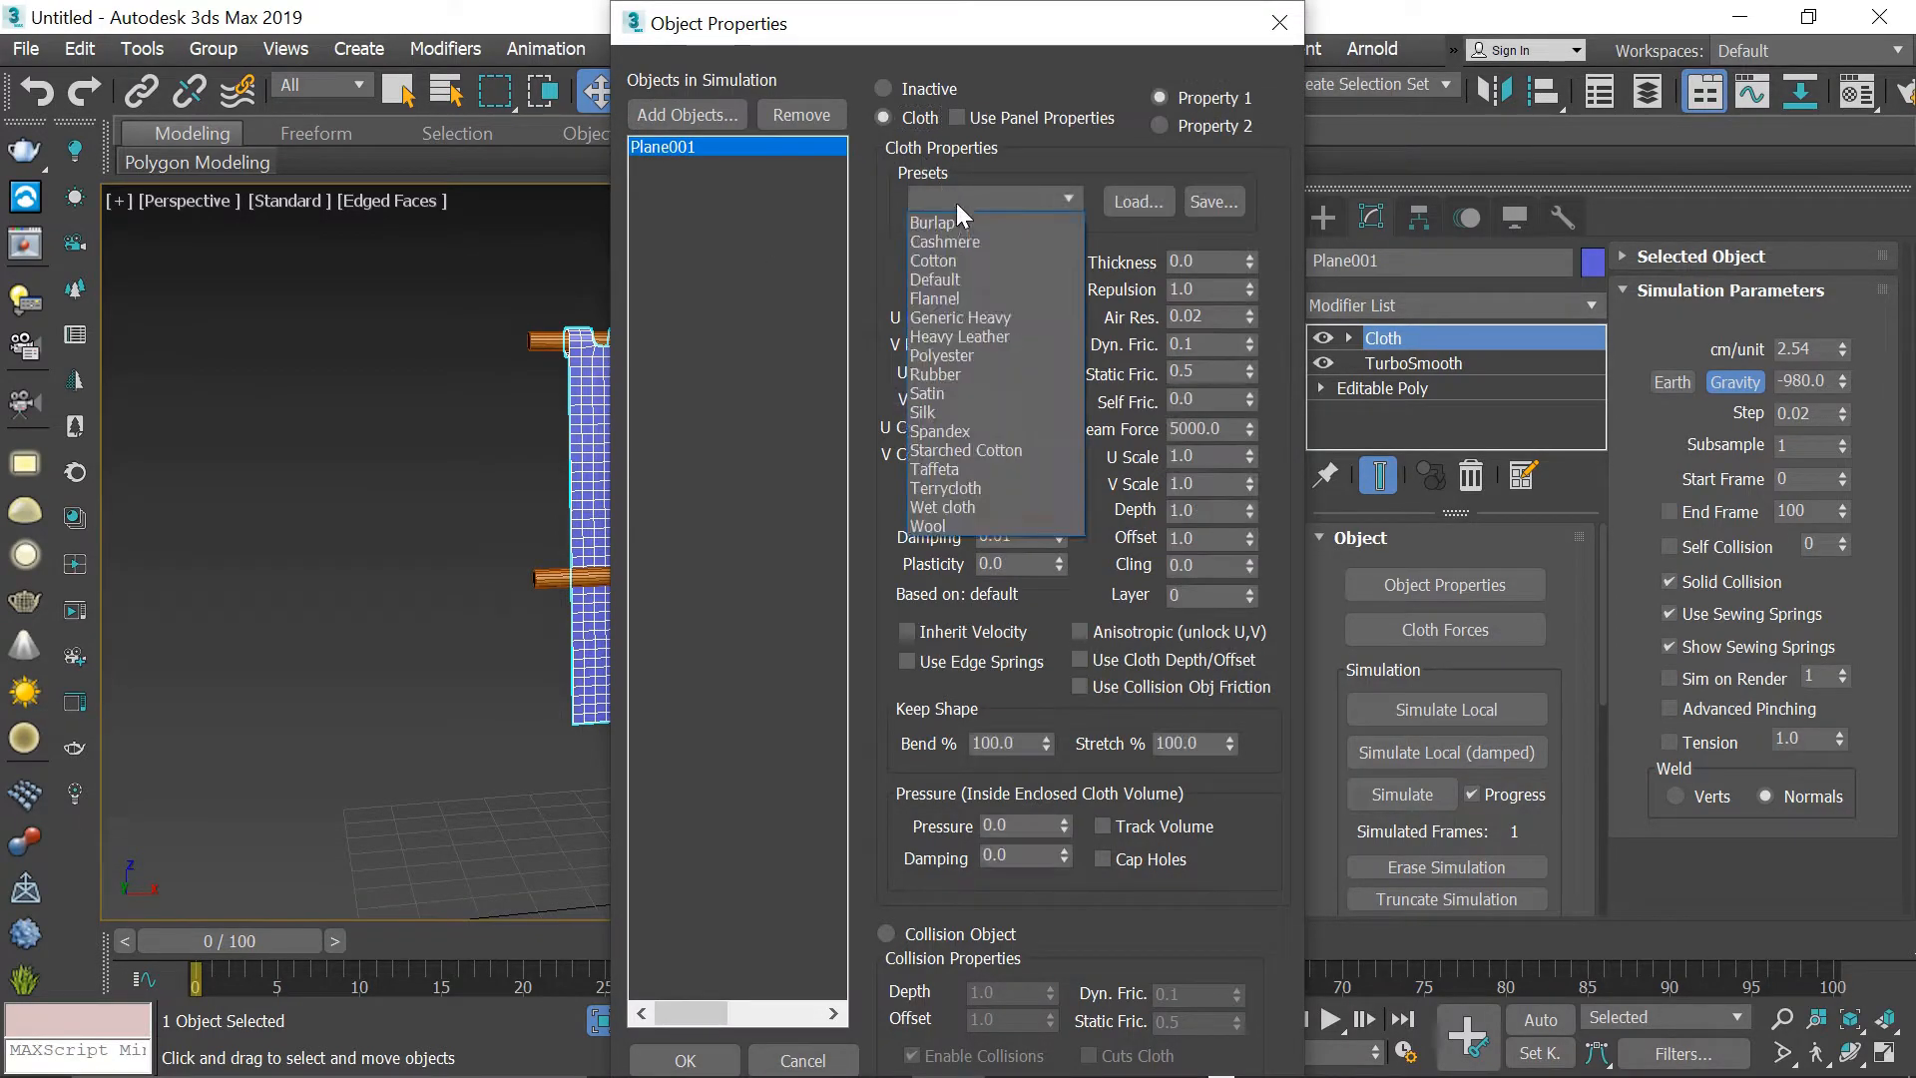
{"action": "left_click", "coordinate": [964, 263]}
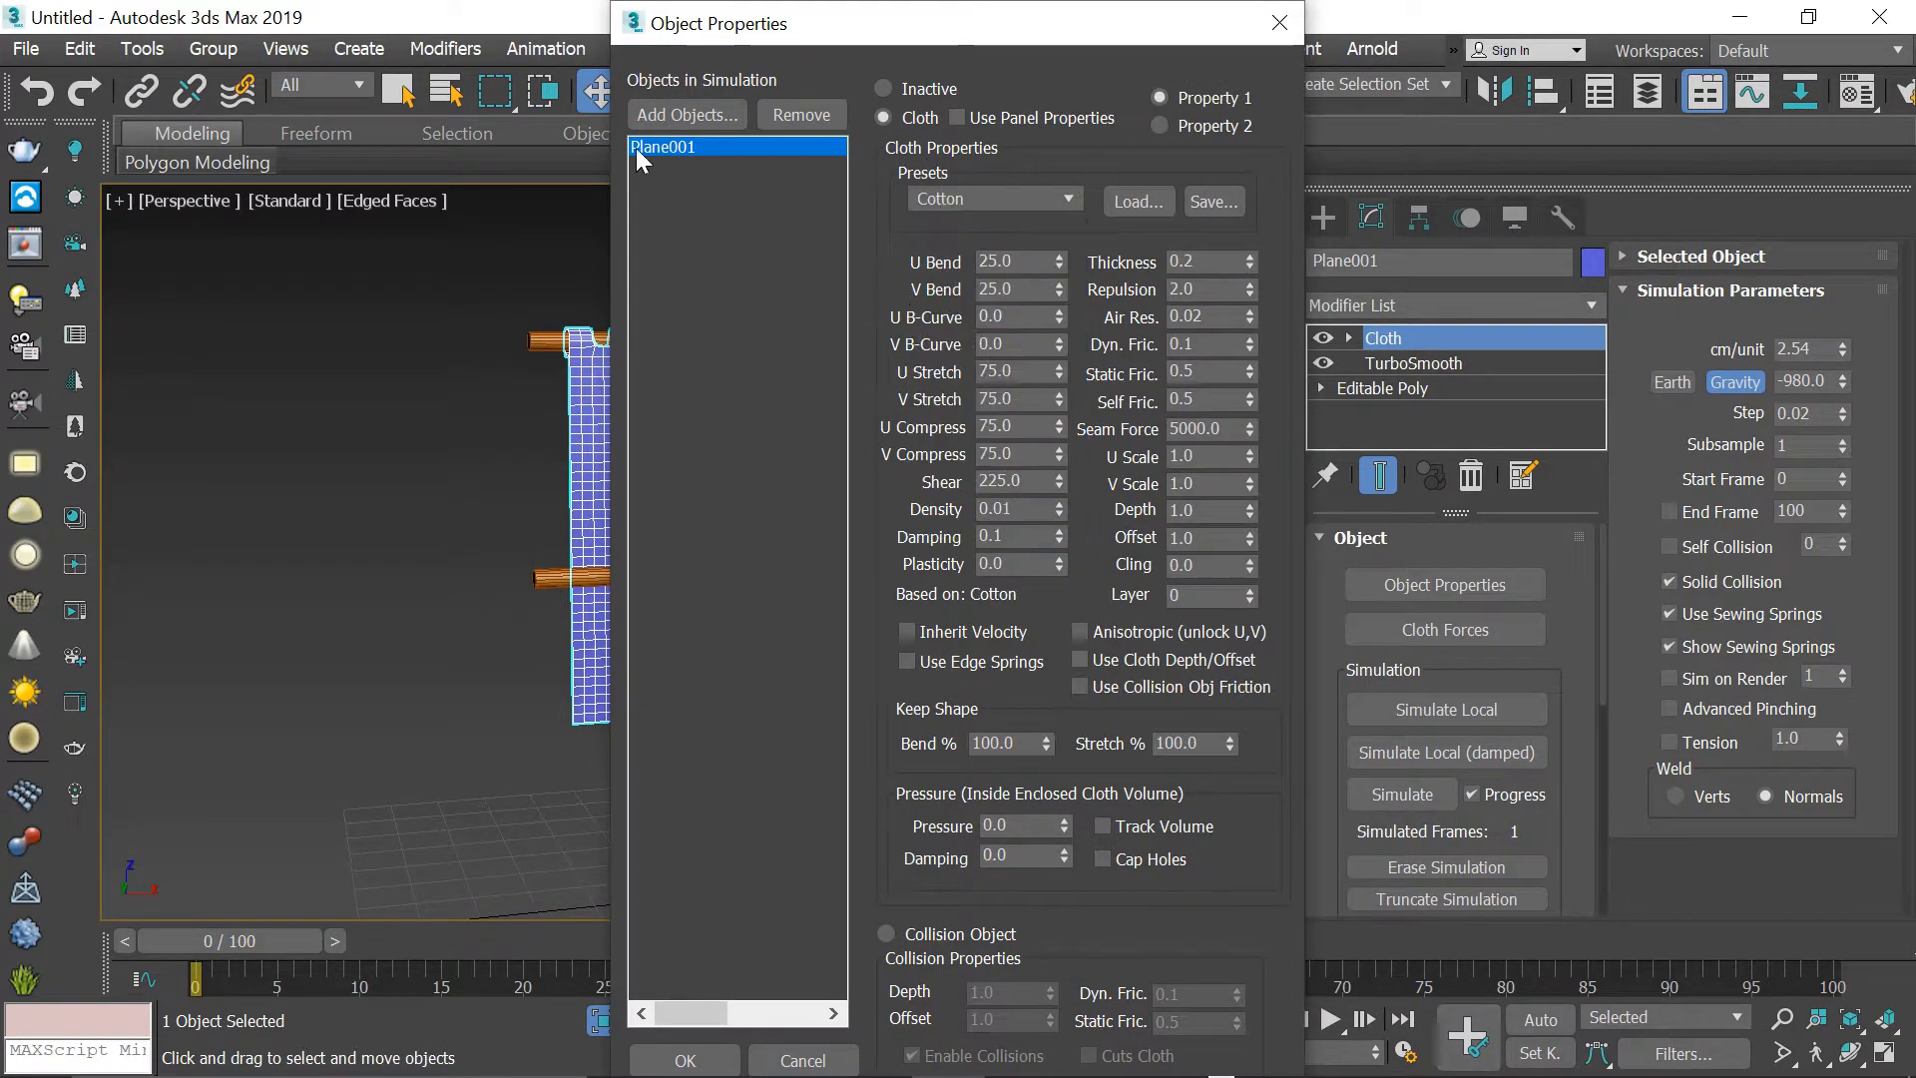
- Add Cylinder001 and Cylinder002 to the cloth simulation as collision objects and accept the object properties
{"action": "left_click", "coordinate": [689, 116]}
{"action": "left_click", "coordinate": [164, 215]}
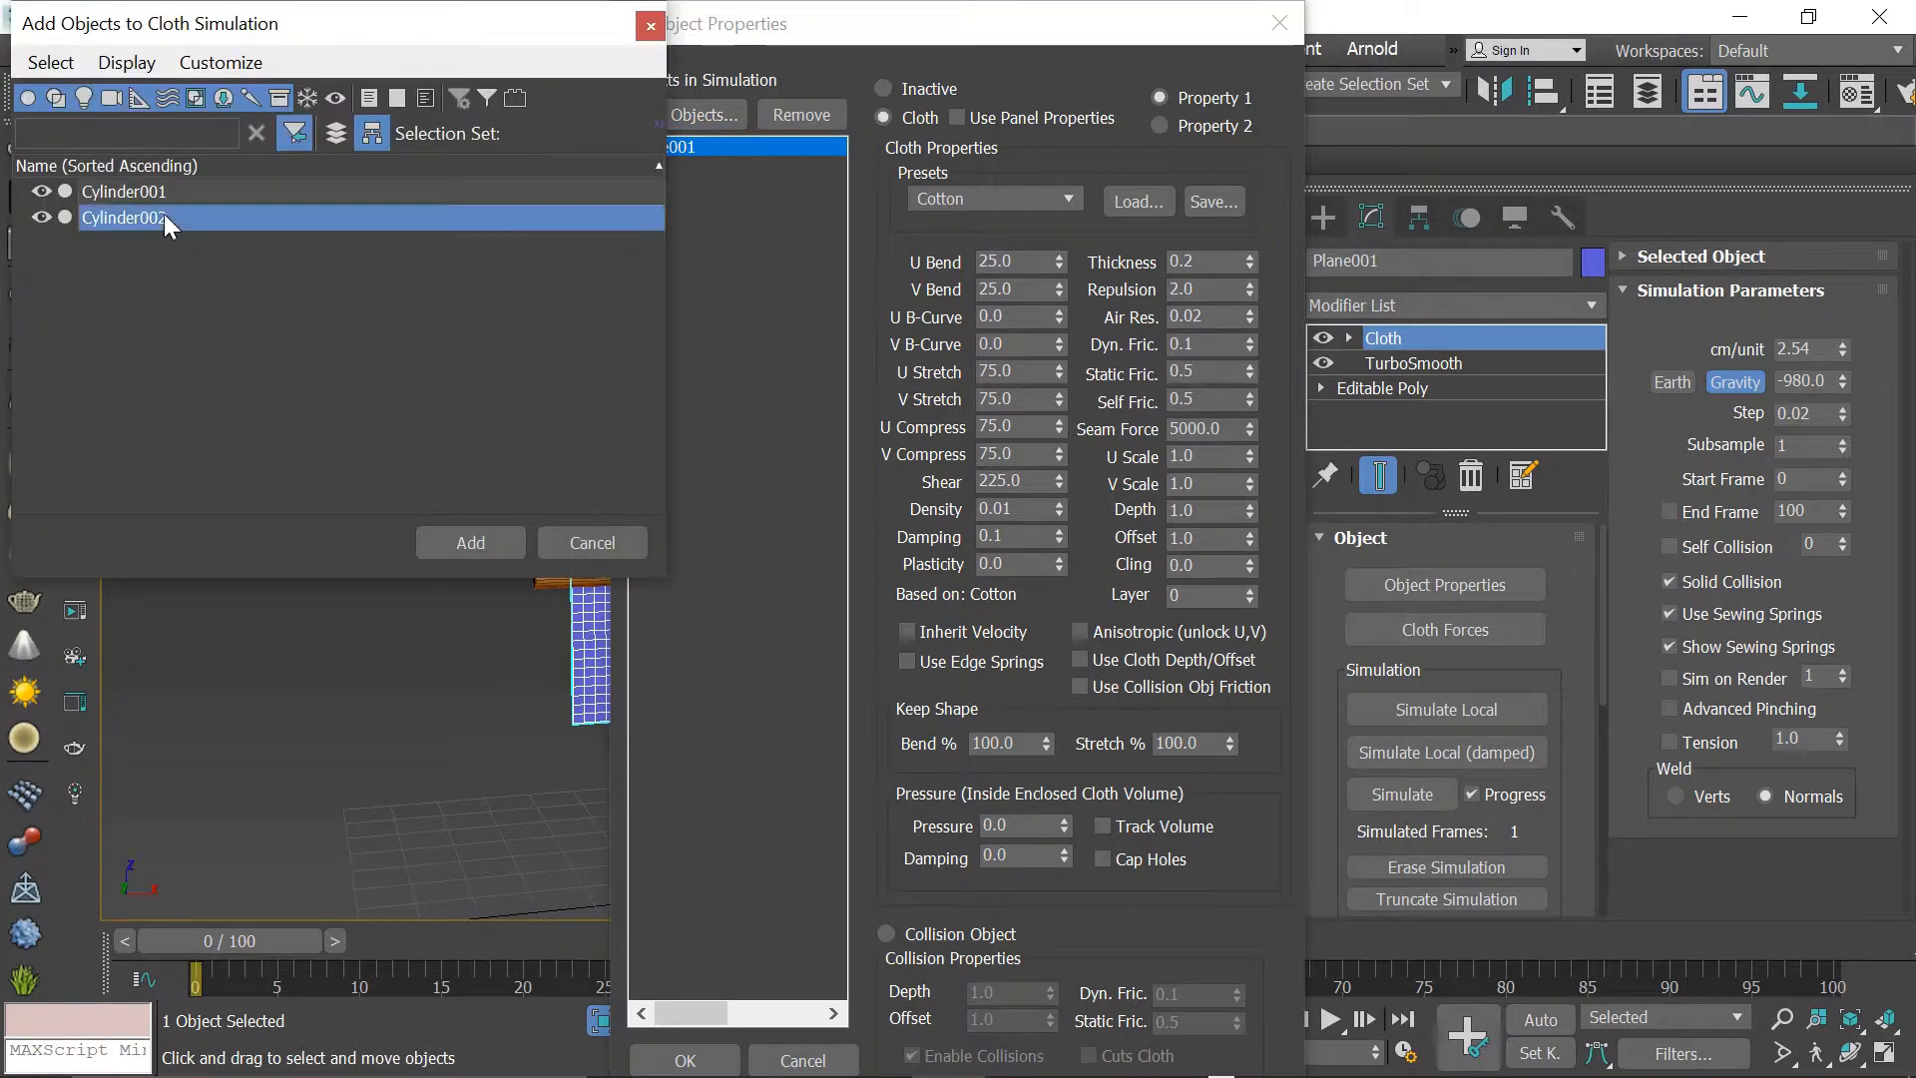
{"action": "left_click", "coordinate": [165, 193], "text": "shift"}
{"action": "left_click", "coordinate": [469, 543]}
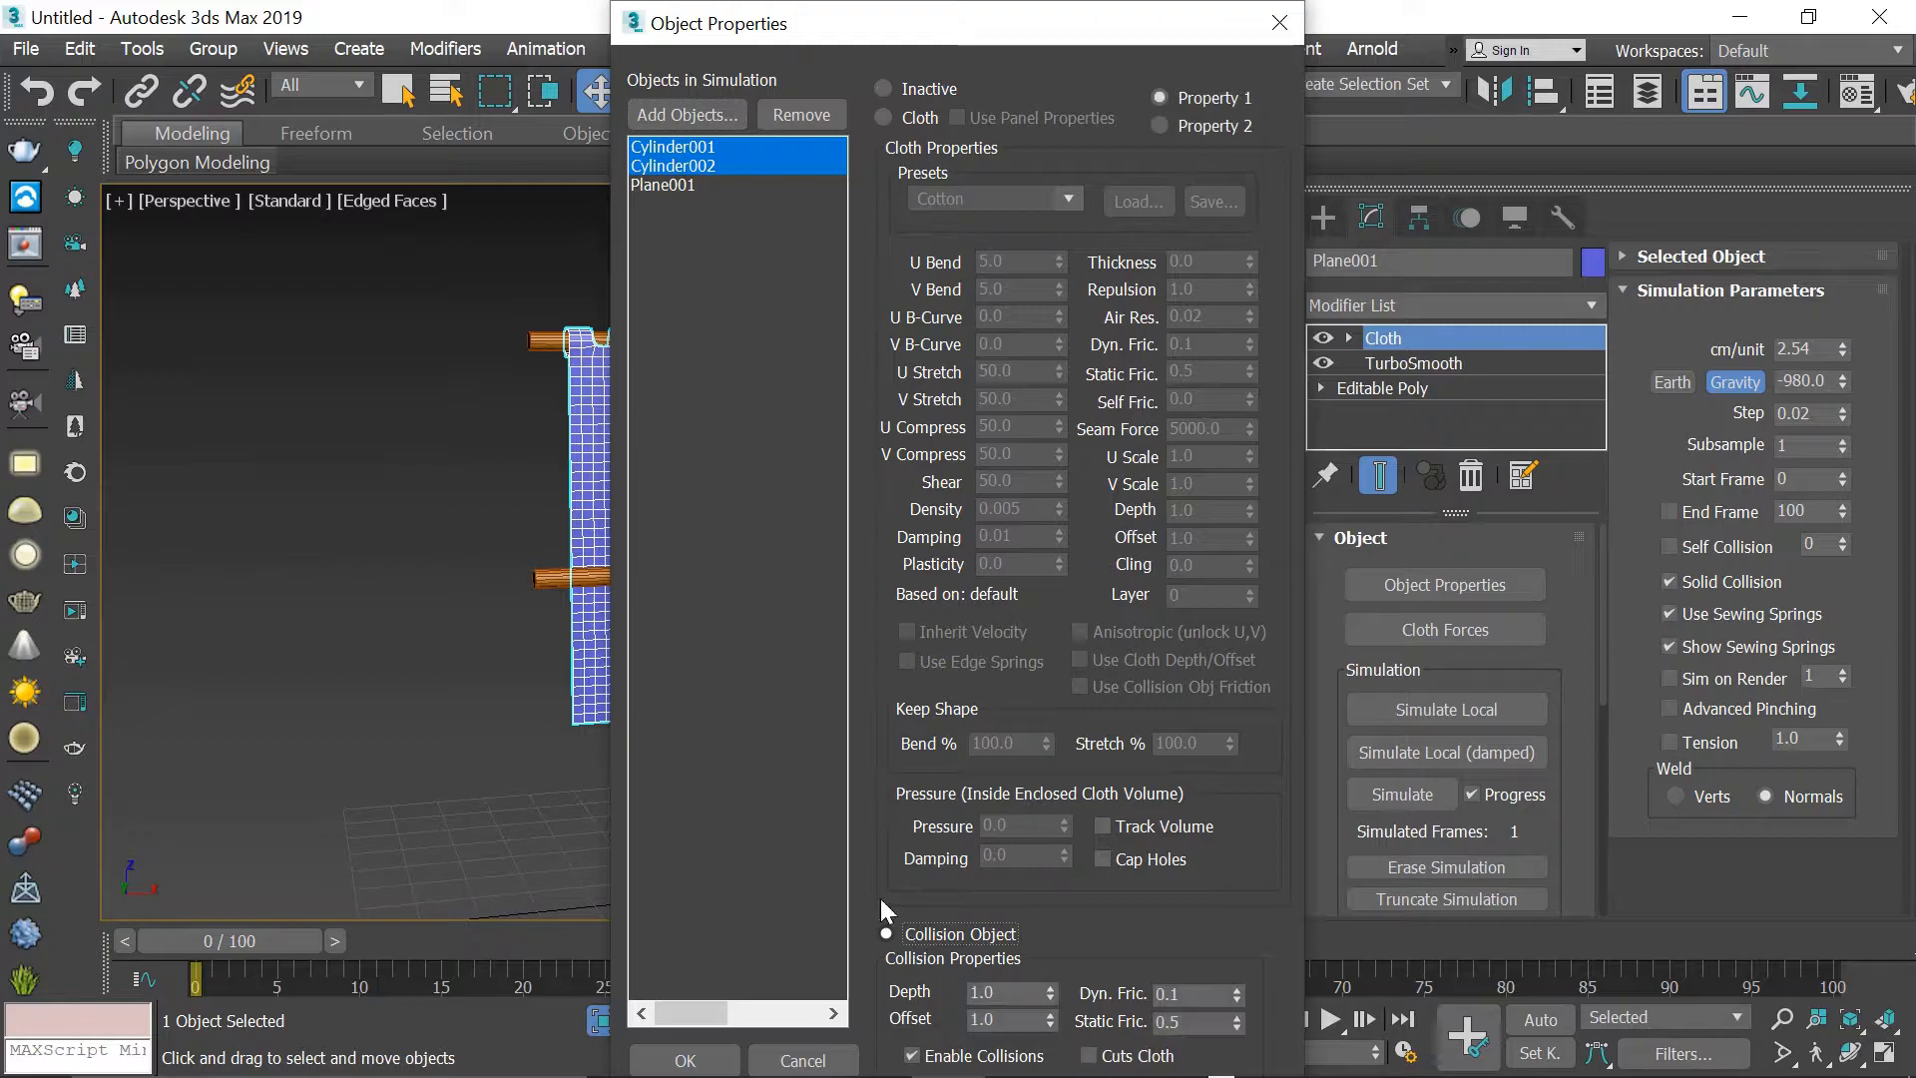
{"action": "left_click", "coordinate": [656, 183]}
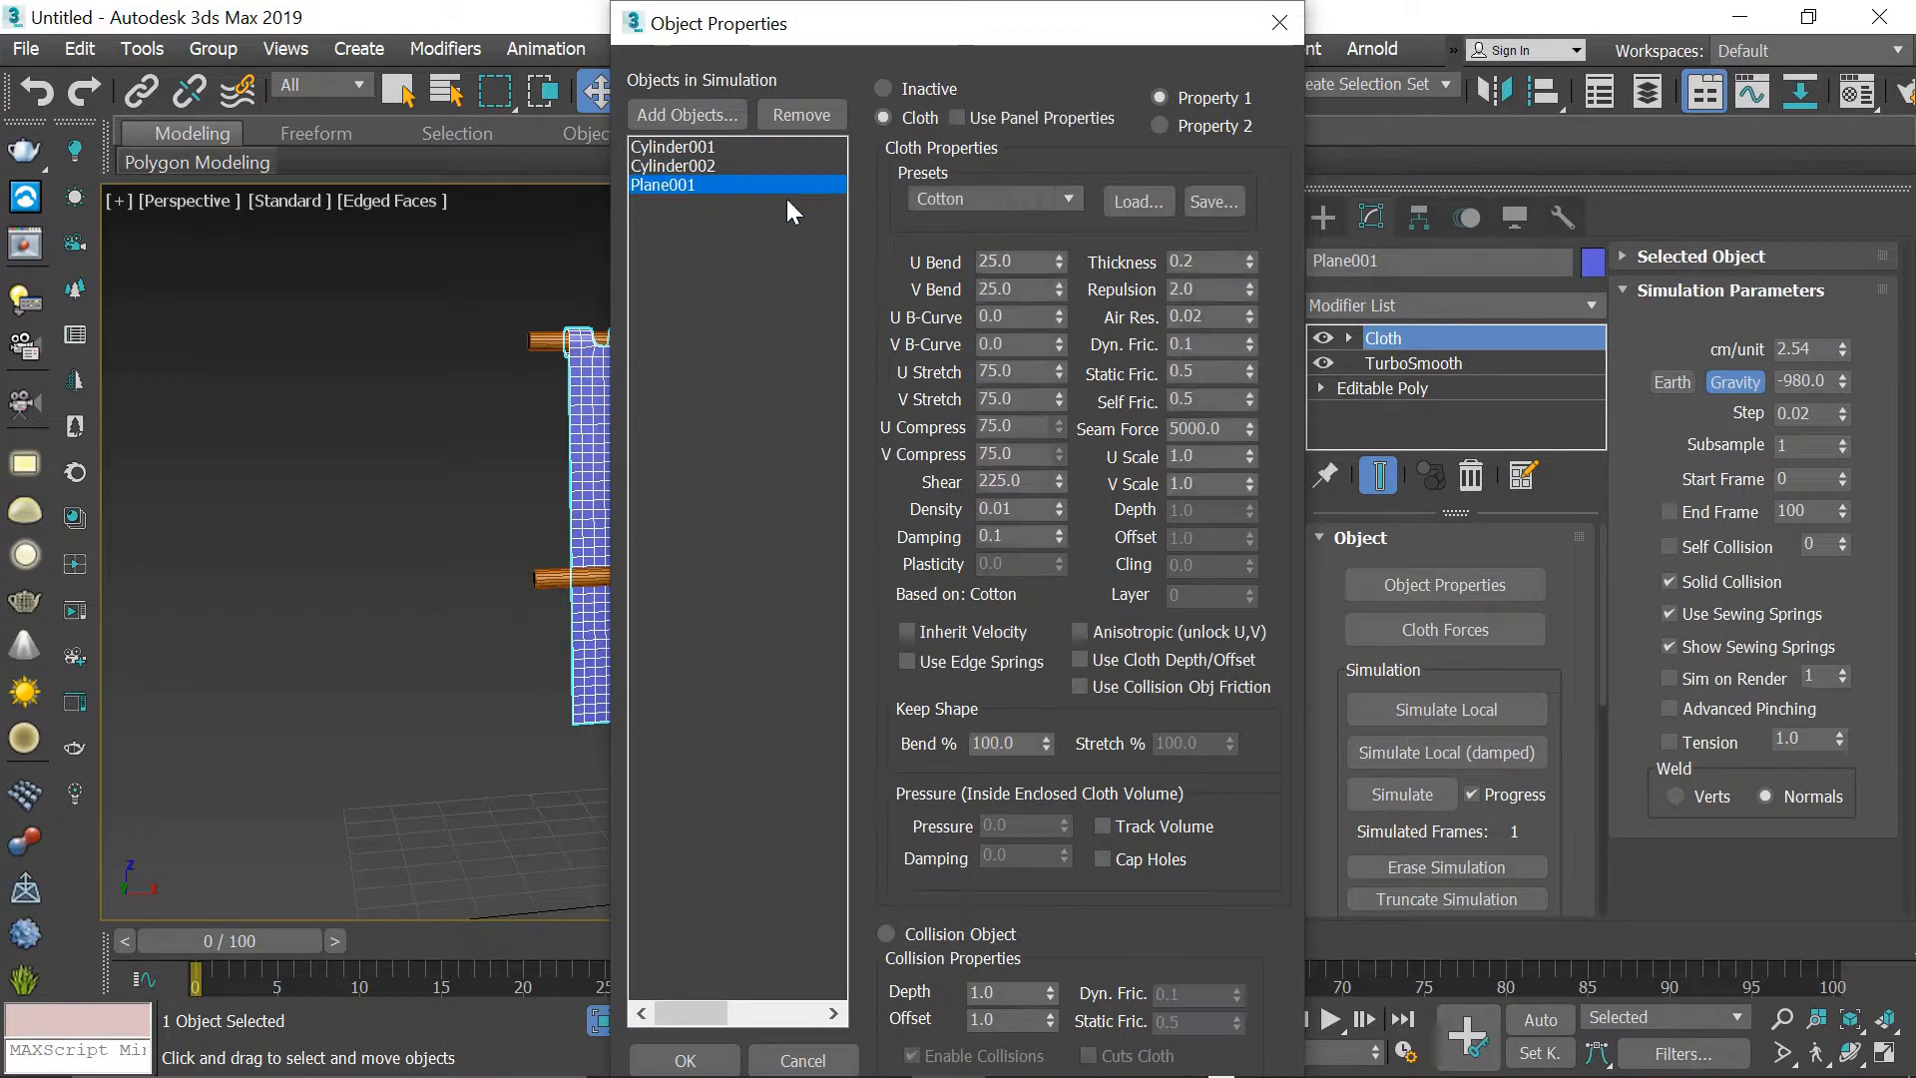
{"action": "left_click", "coordinate": [674, 166]}
{"action": "left_click", "coordinate": [722, 146]}
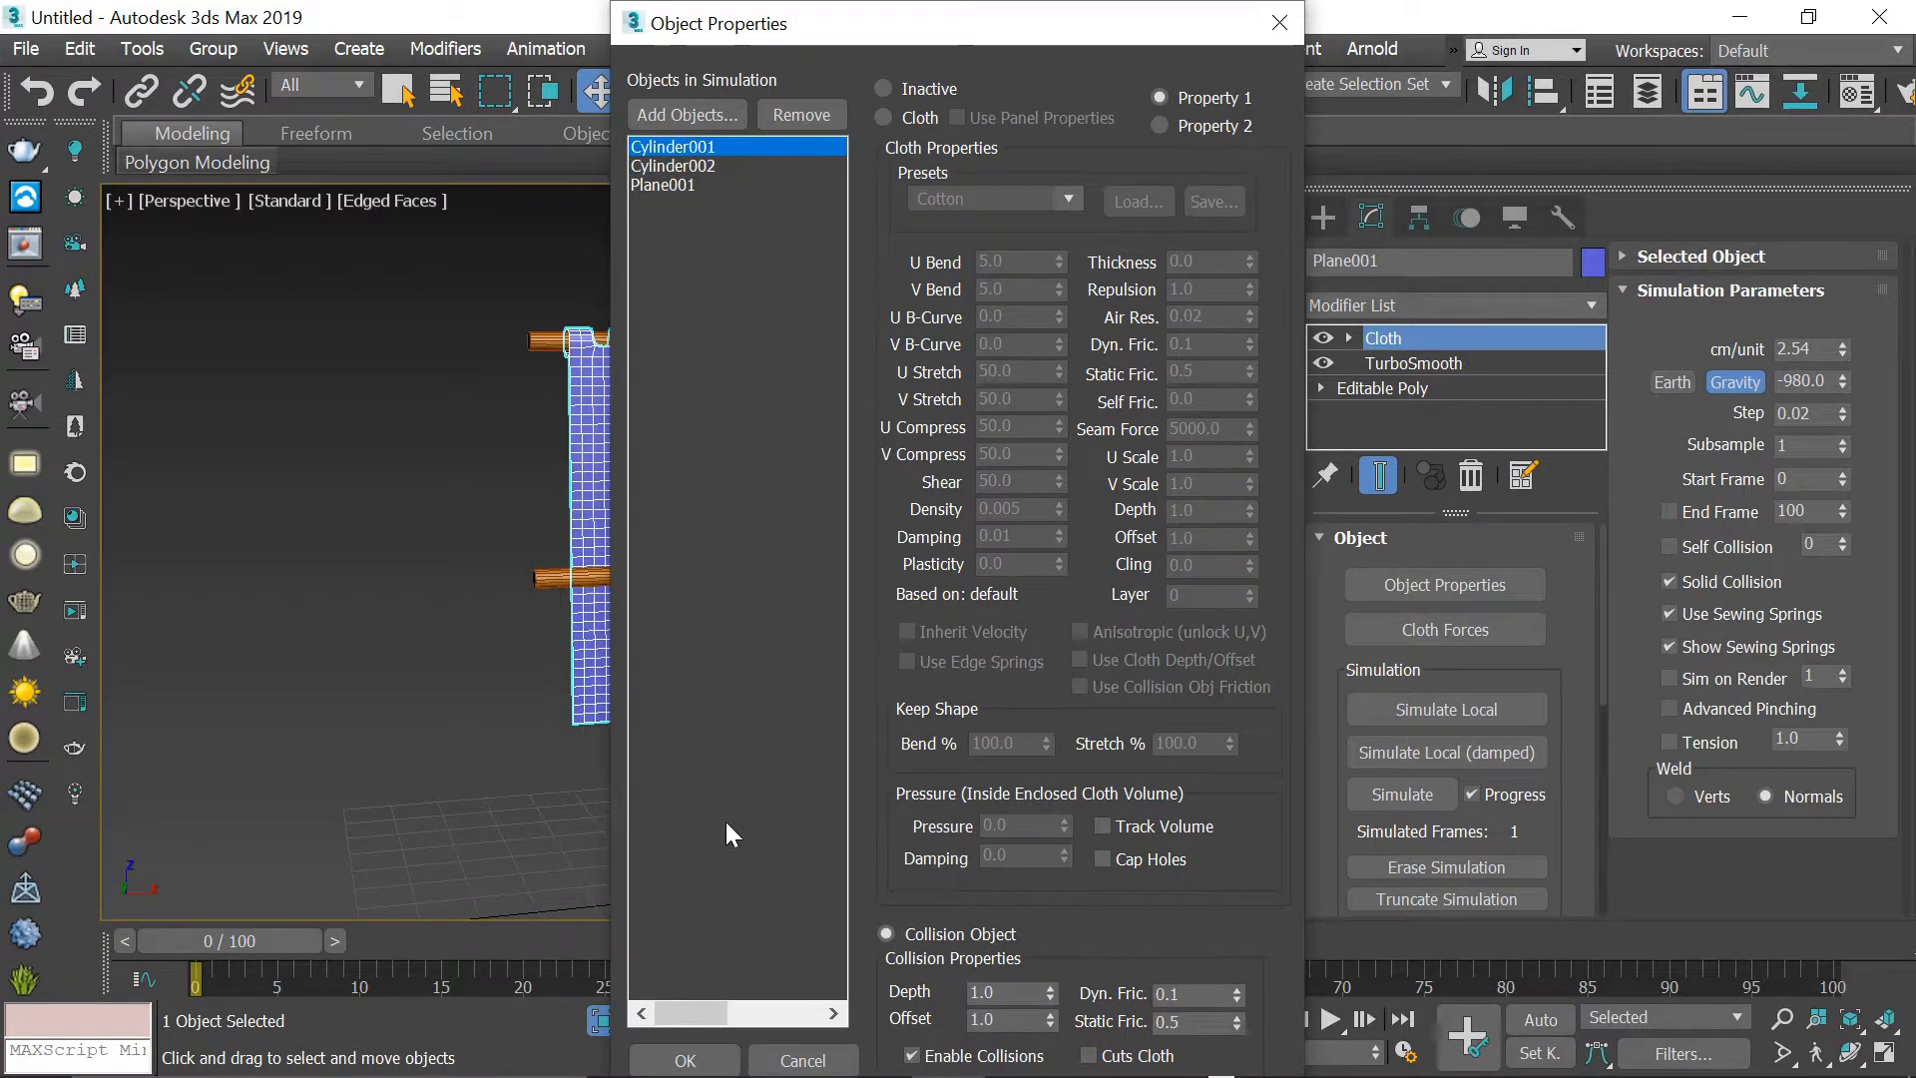
{"action": "left_click", "coordinate": [686, 1056]}
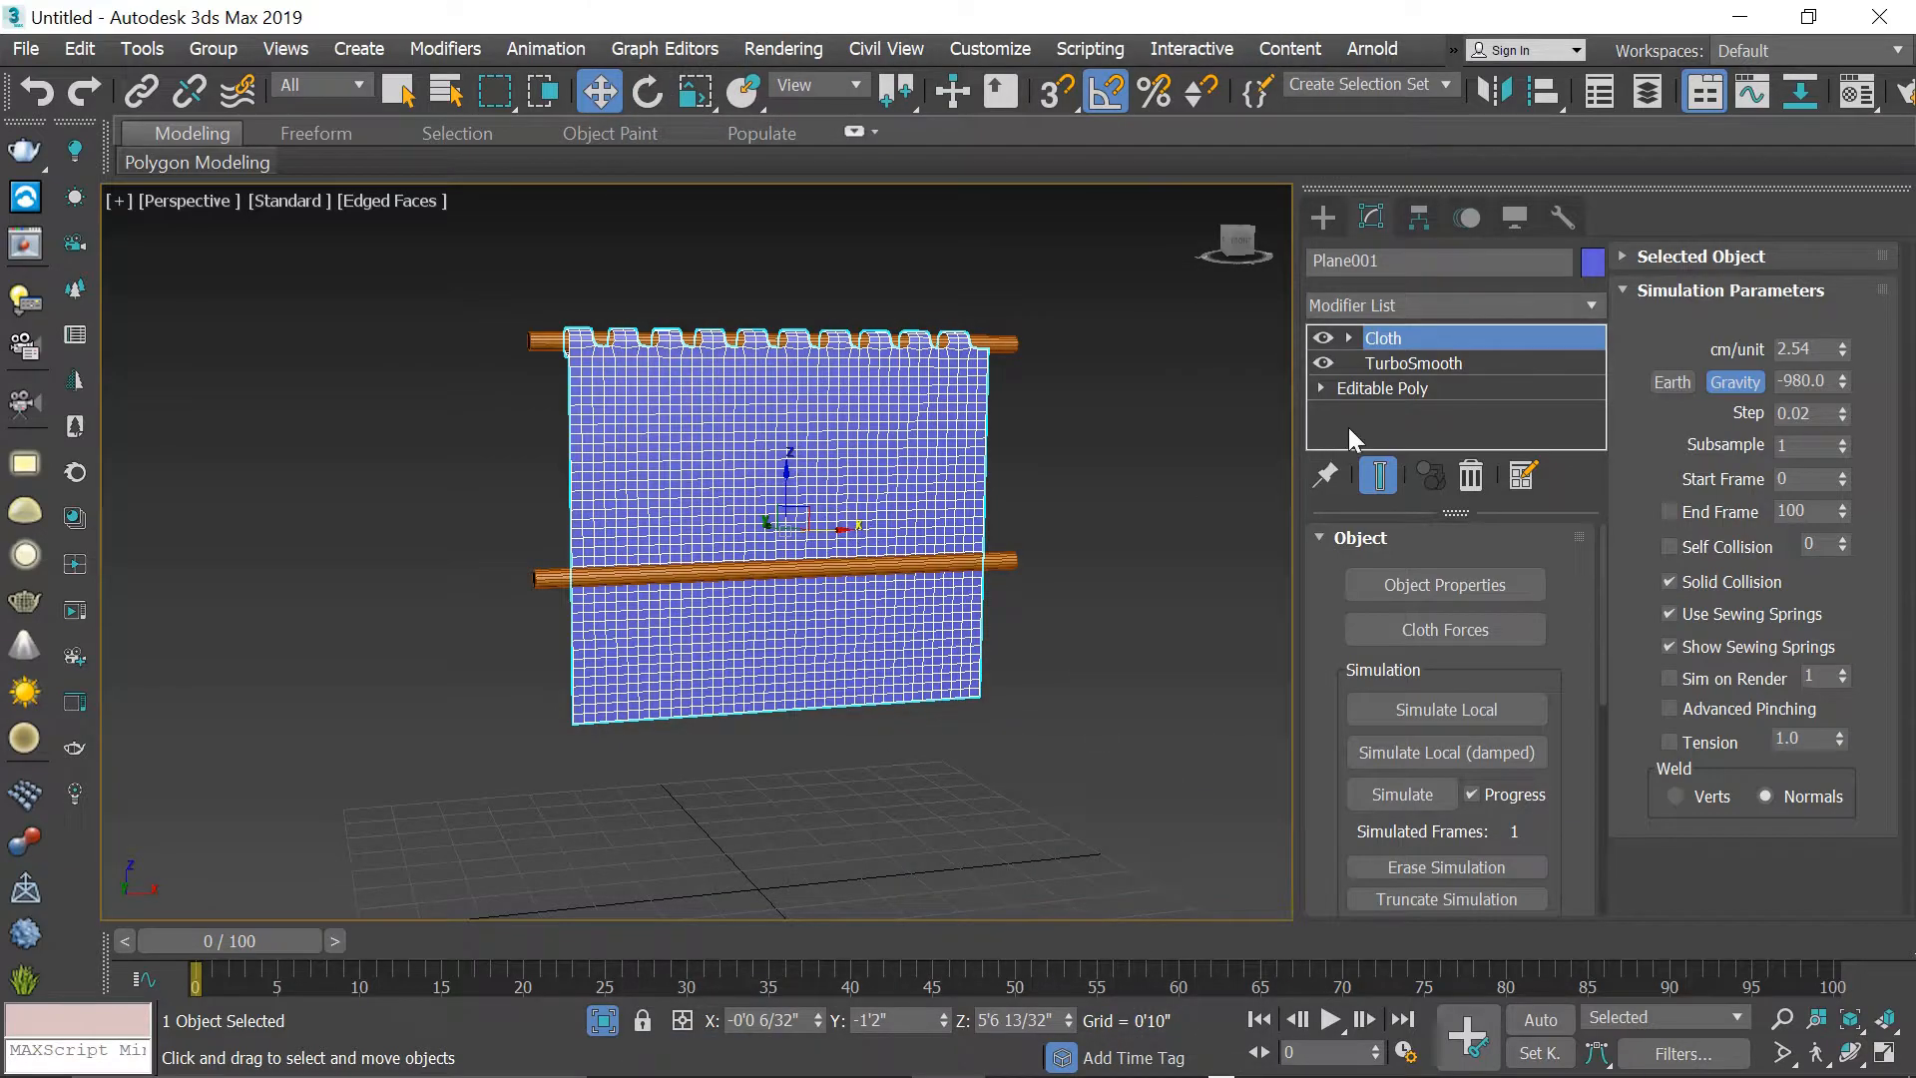
- Make a Cloth vertex group from the hanging loops and the curtain's top edge in the Front view, keeping the name Group001
{"action": "left_click", "coordinate": [1364, 337]}
{"action": "left_click", "coordinate": [1391, 363]}
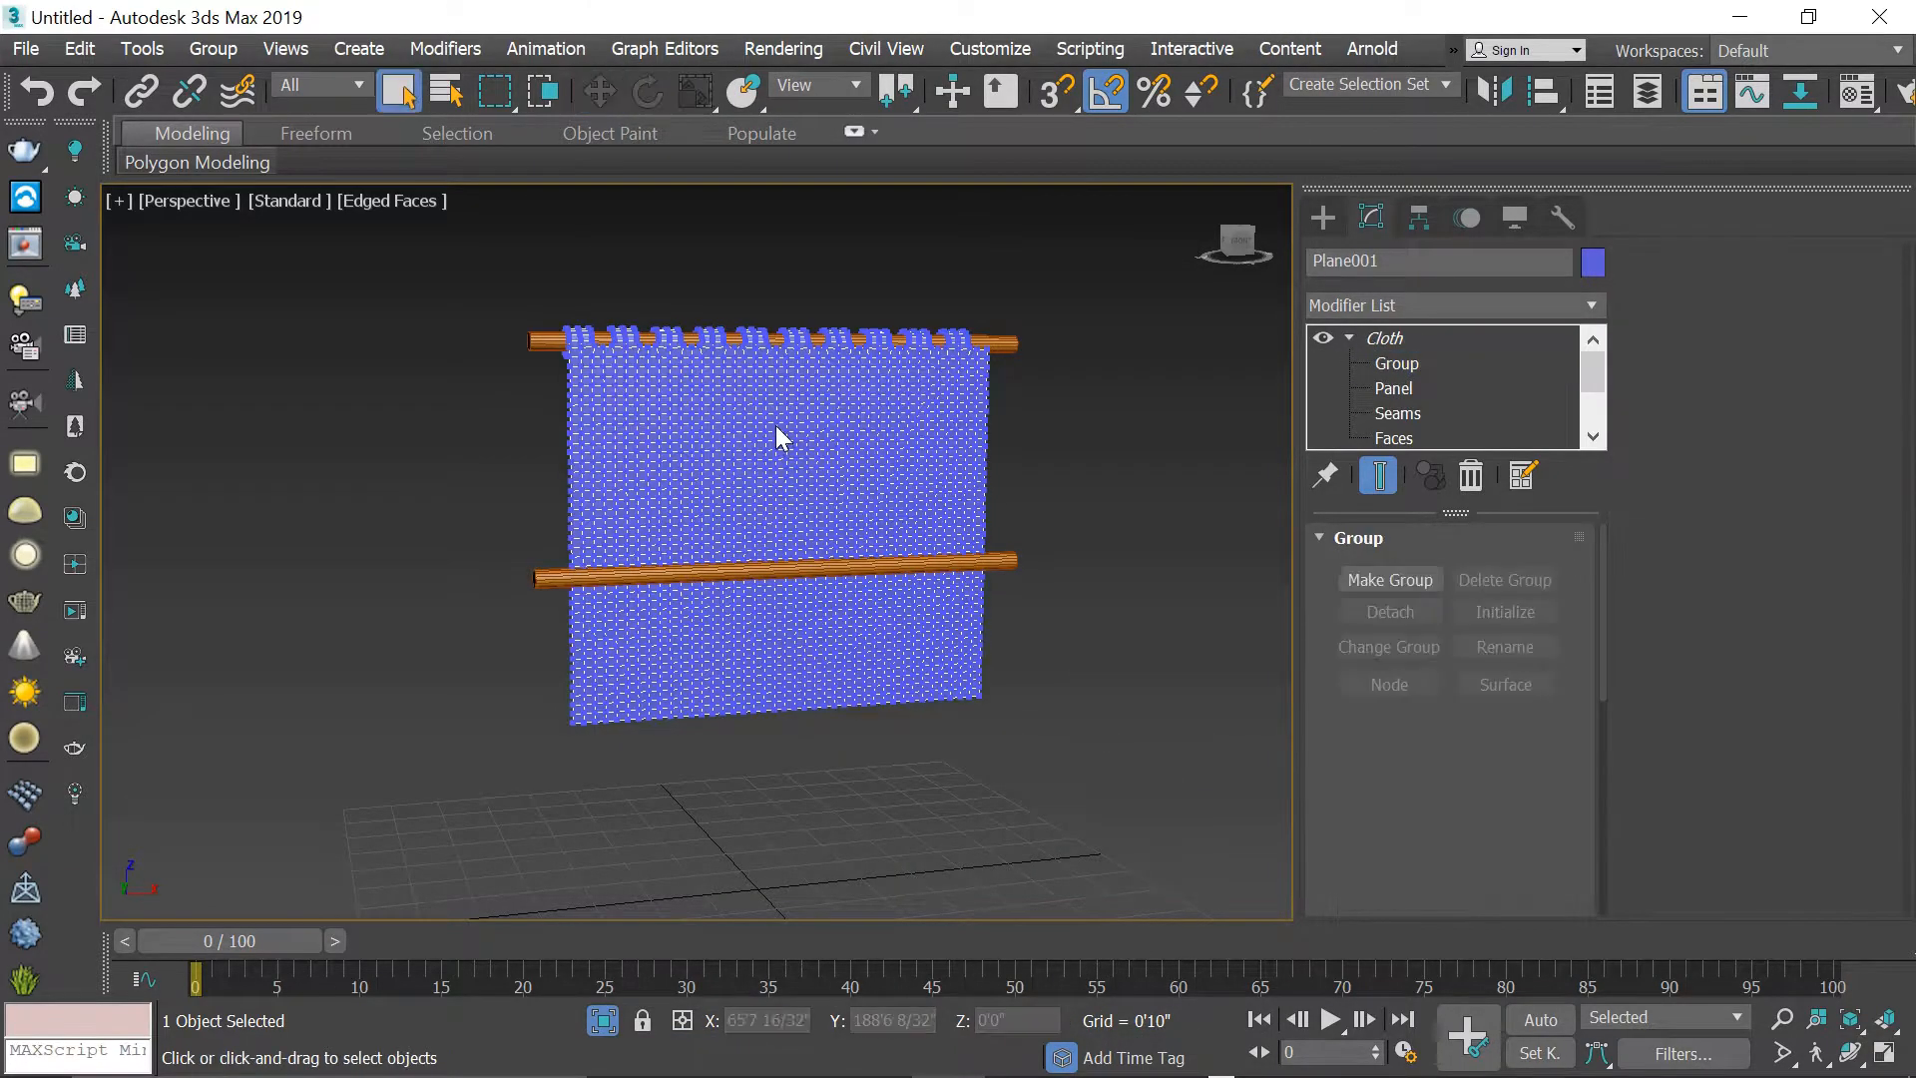
{"action": "key", "text": "alt+w"}
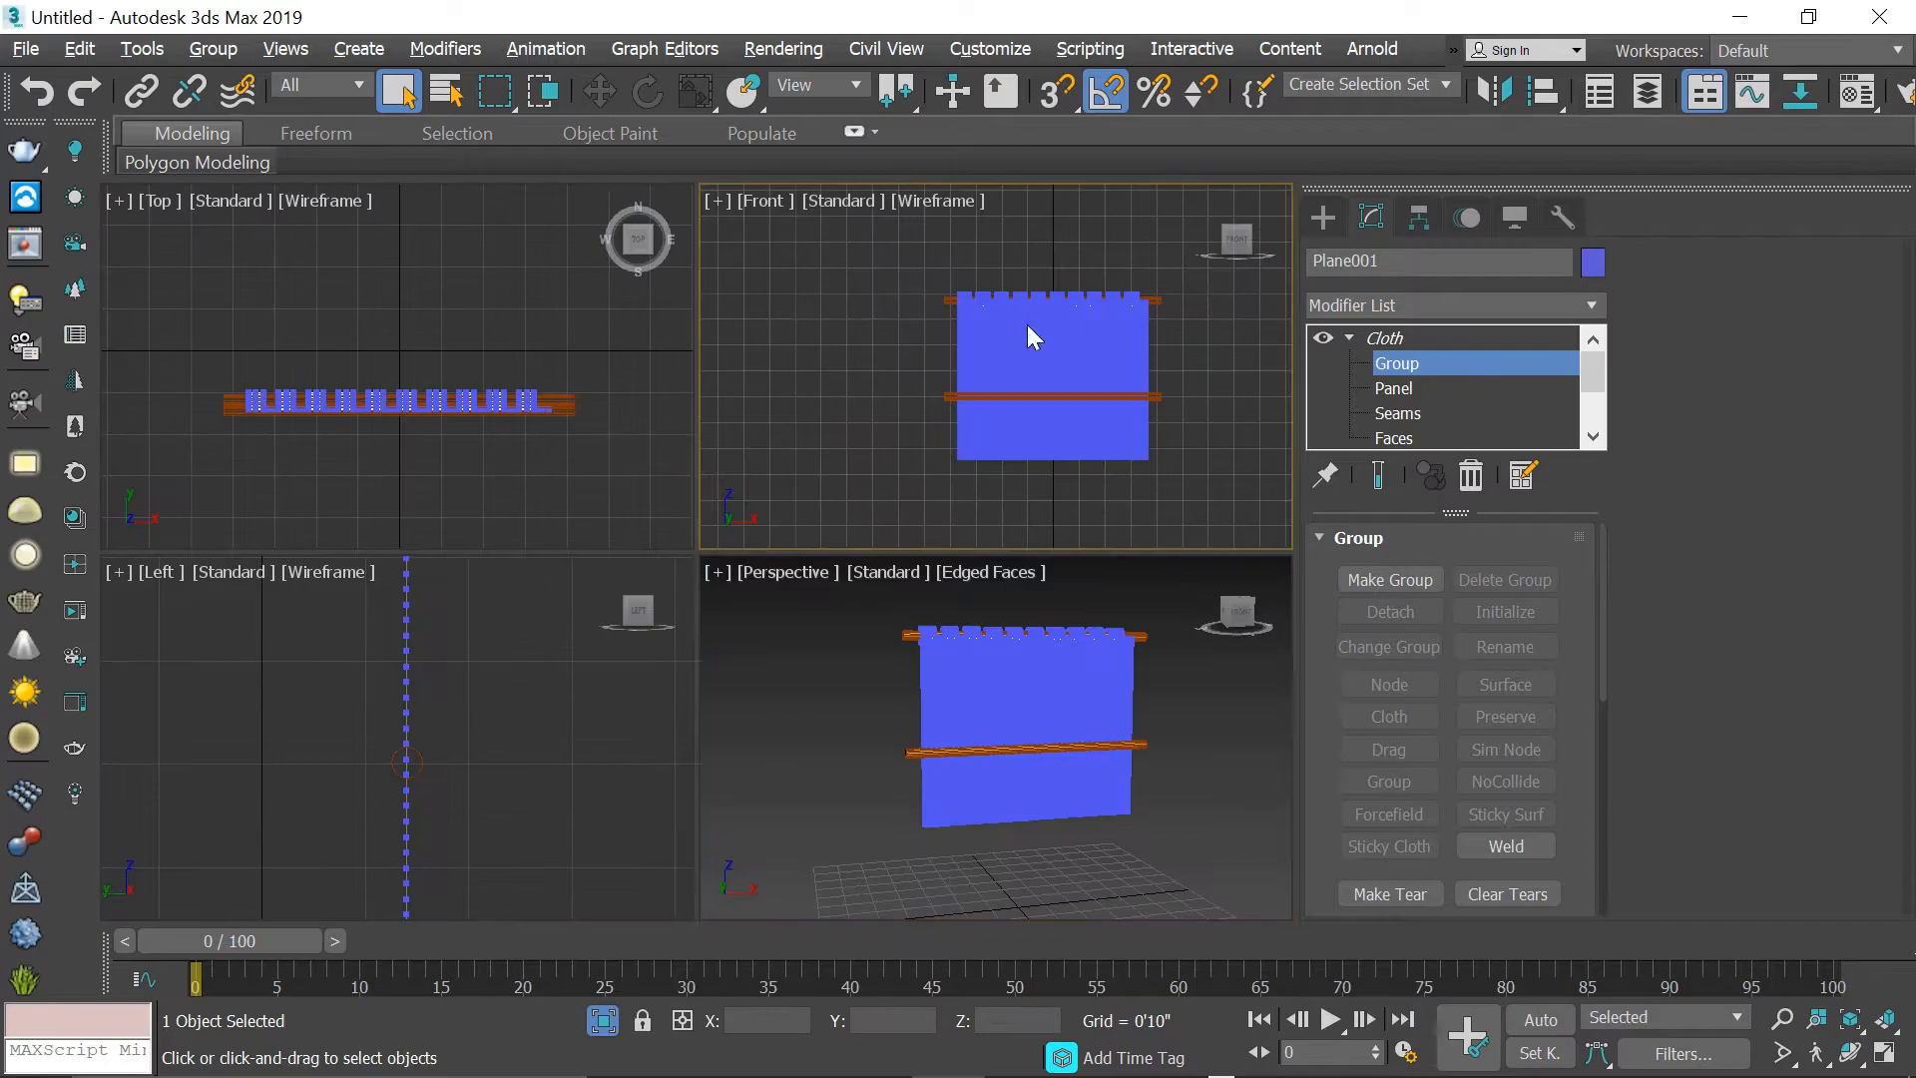
{"action": "key", "text": "alt+w"}
{"action": "middle_click_drag", "start_coordinate": [842, 534], "coordinate": [862, 445]}
{"action": "left_click_drag", "start_coordinate": [455, 315], "coordinate": [1030, 400]}
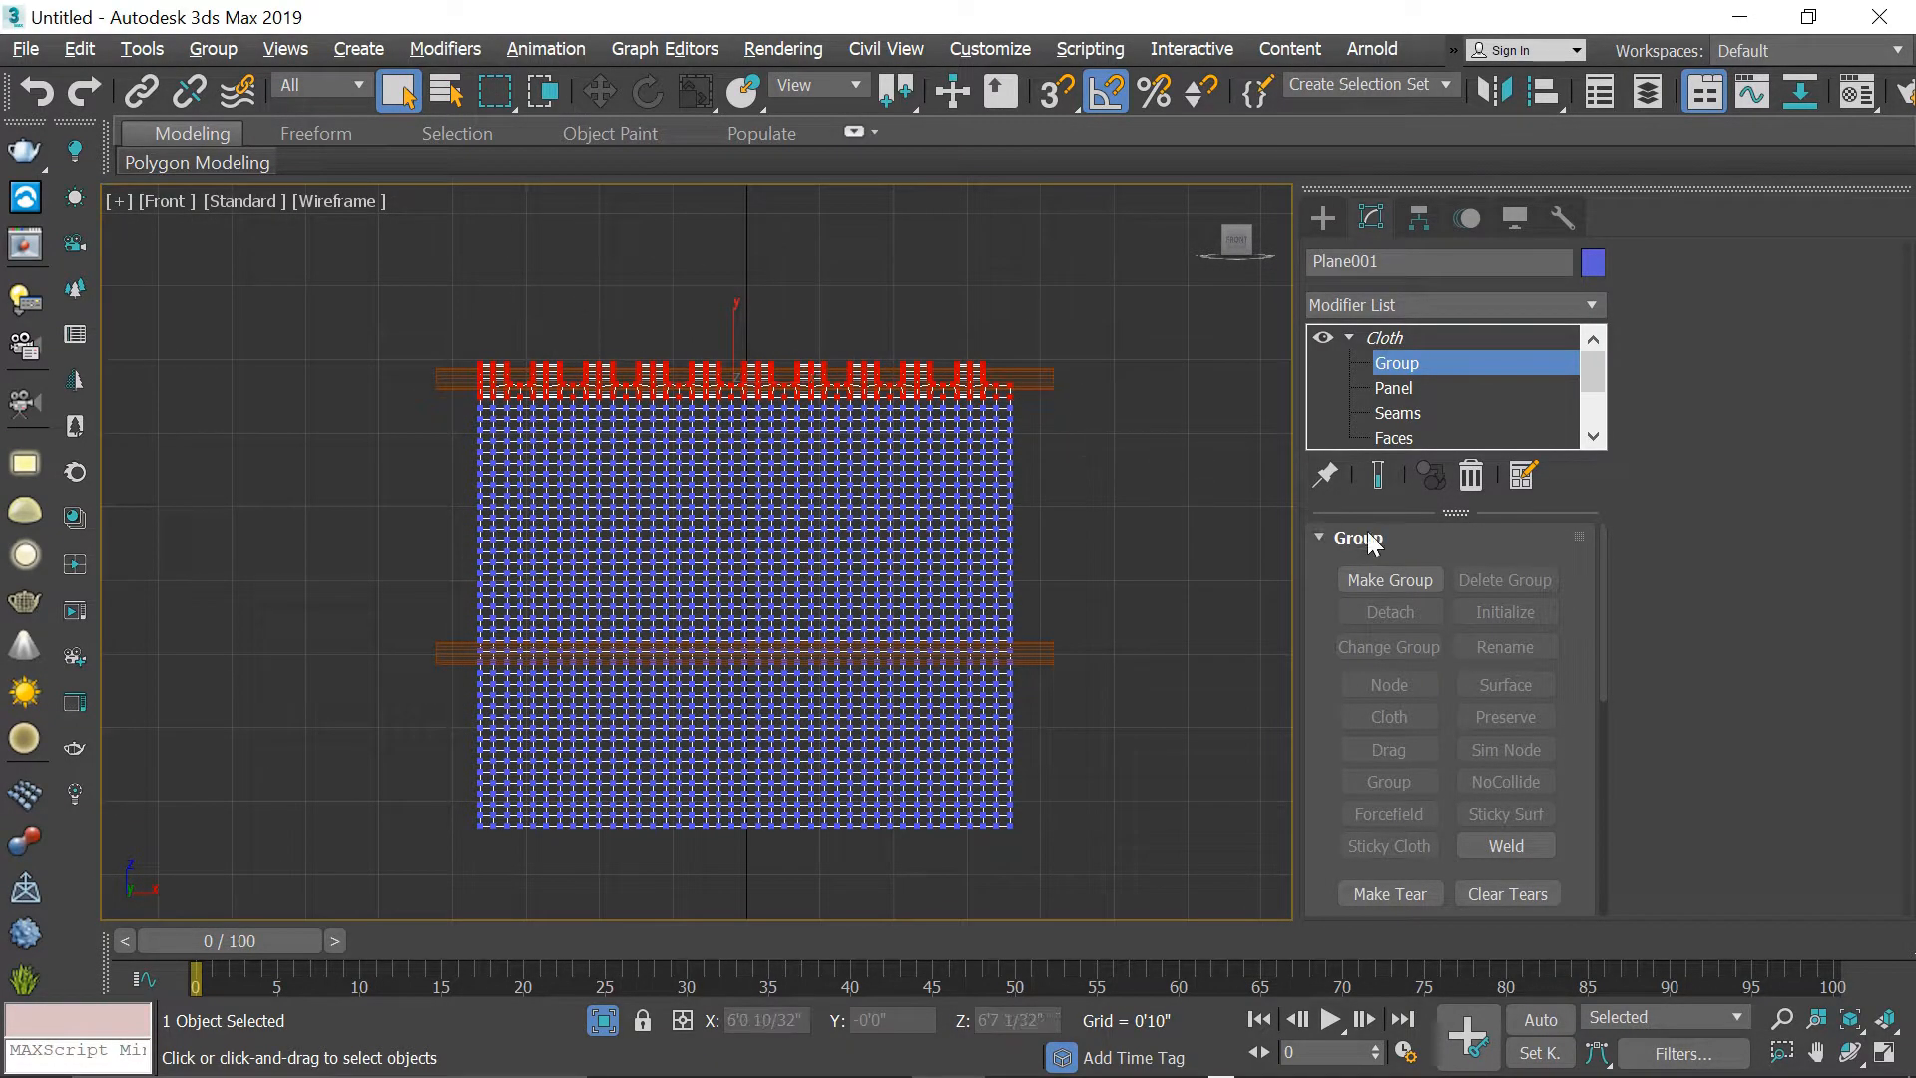
{"action": "left_click", "coordinate": [1376, 581]}
{"action": "left_click", "coordinate": [909, 591]}
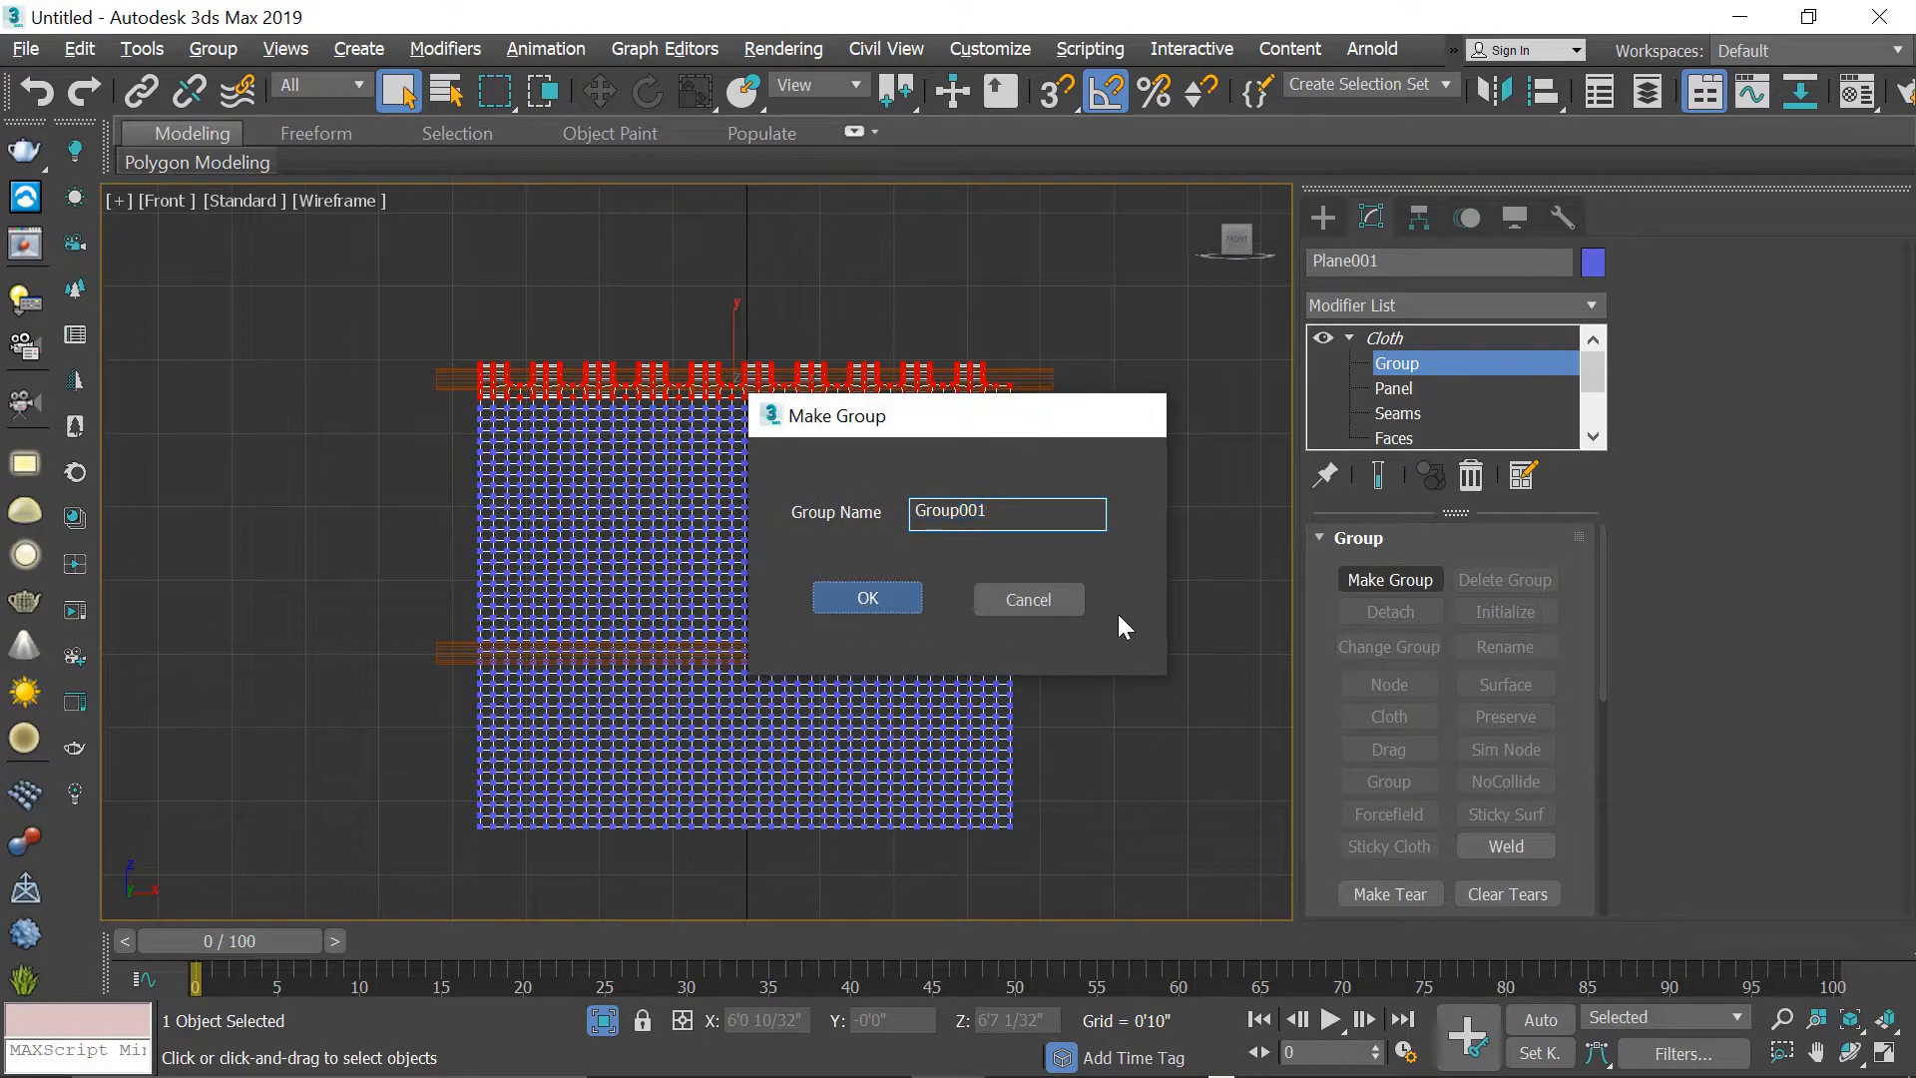
- Constrain the loop vertex group to the upper rod with a Node constraint
{"action": "left_click", "coordinate": [1404, 687]}
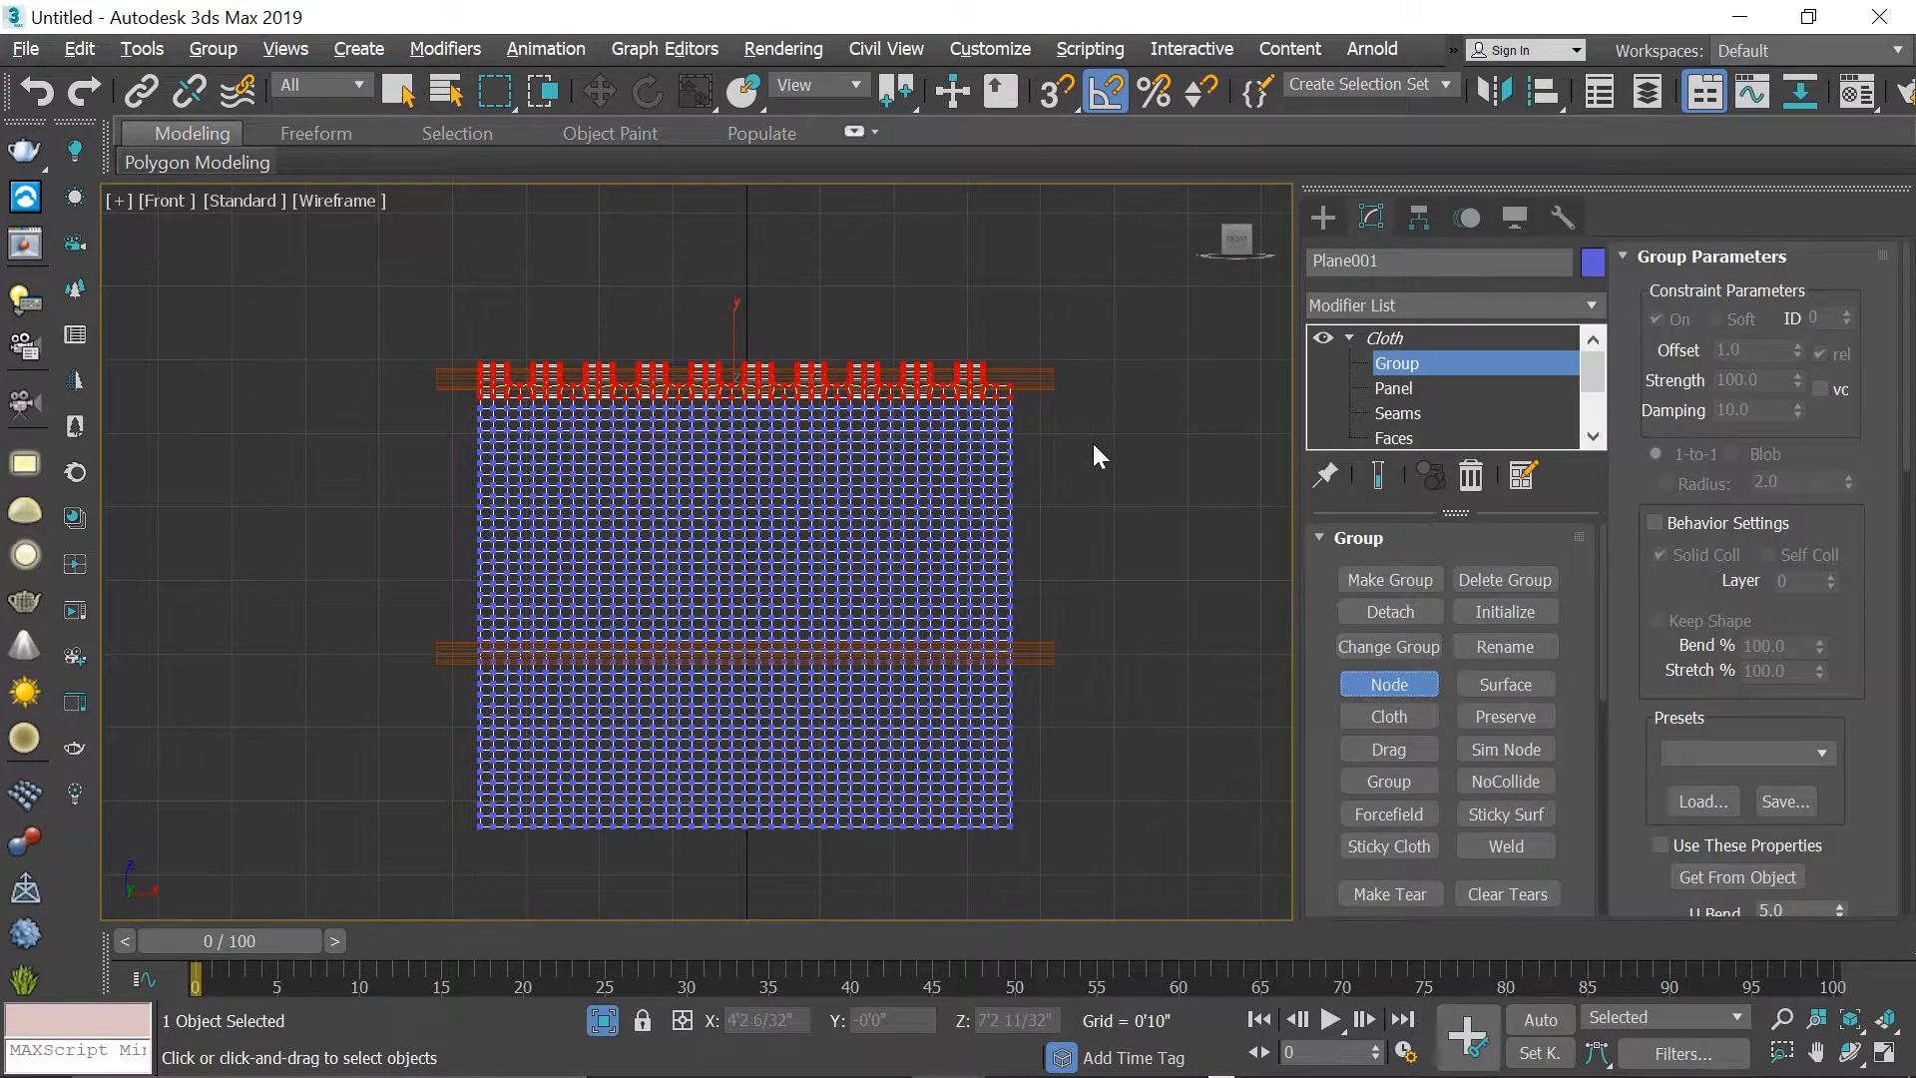
{"action": "left_click", "coordinate": [1477, 685]}
{"action": "left_click", "coordinate": [1054, 390]}
{"action": "left_click", "coordinate": [1375, 610]}
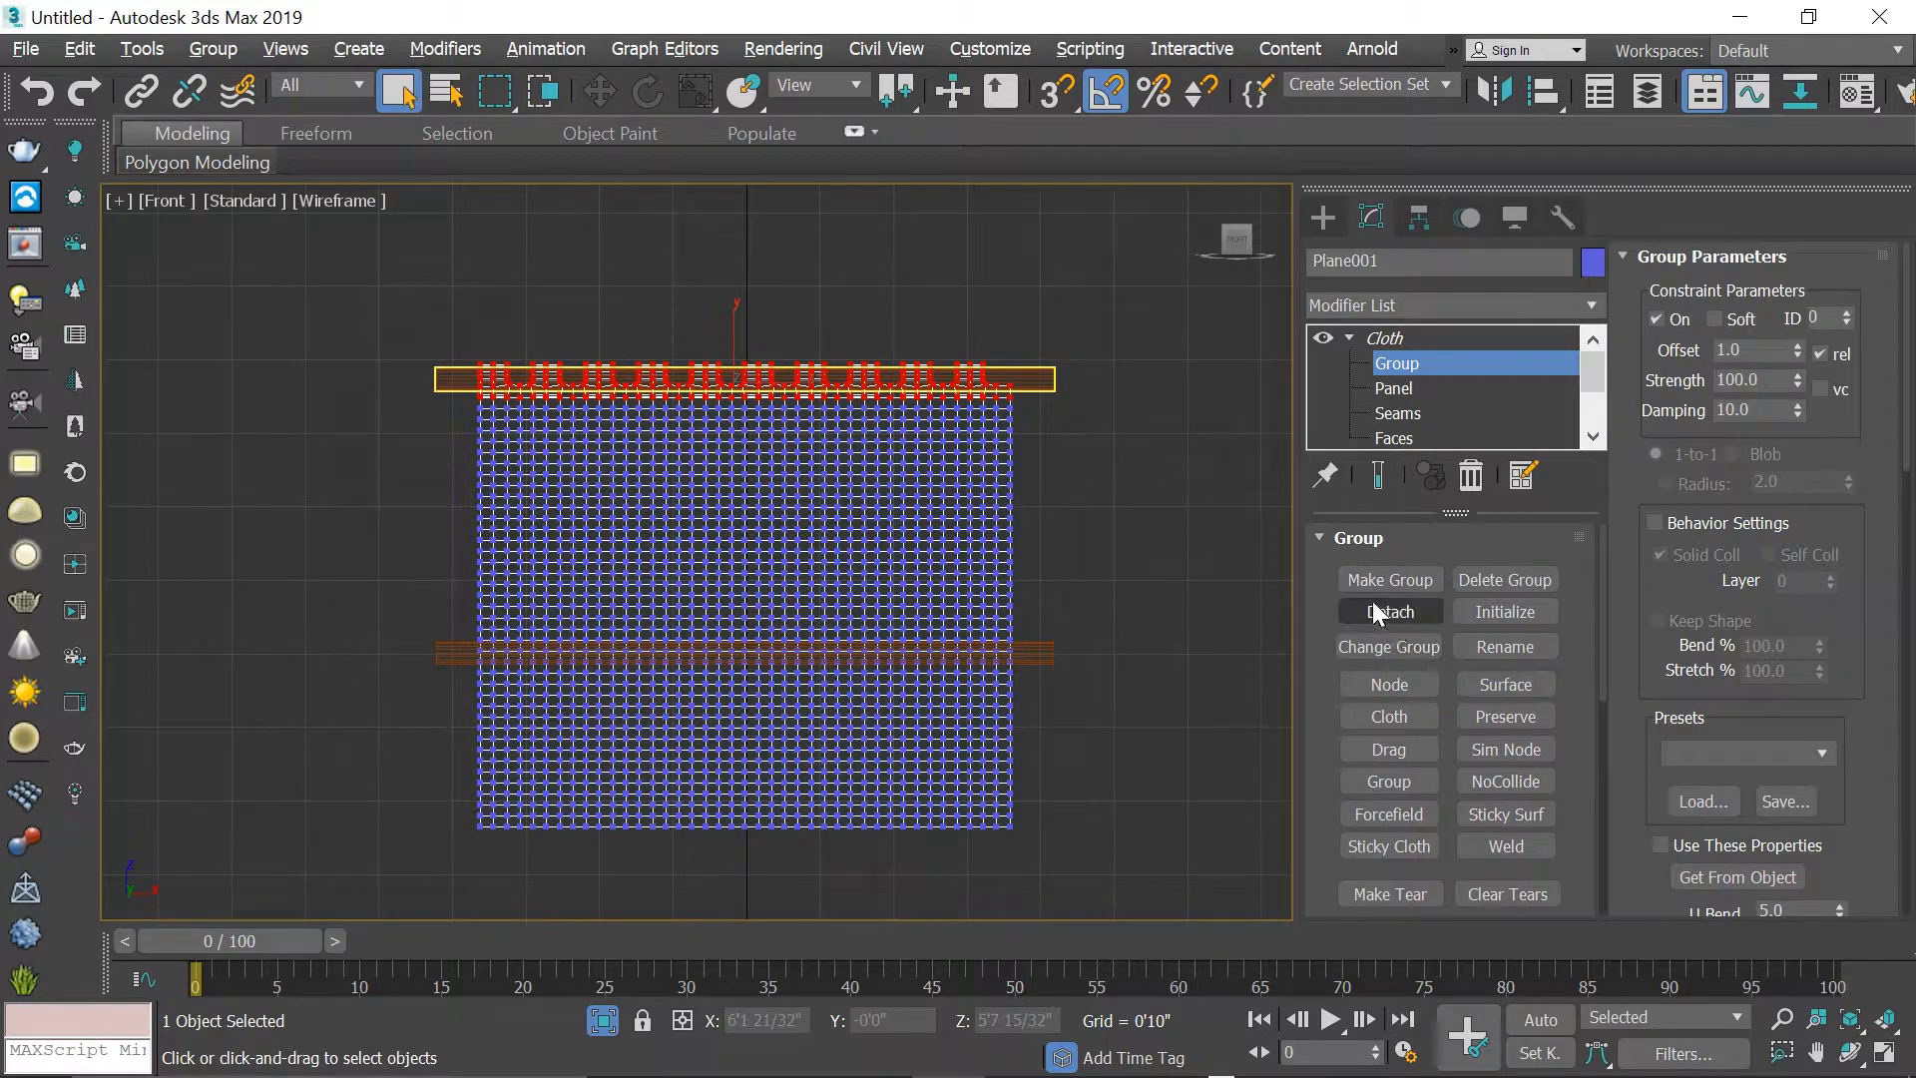
- Make a second Cloth vertex group from the curtain's full-width vertex rows at the lower rod, keeping the default name
{"action": "middle_click_drag", "start_coordinate": [1124, 550], "coordinate": [1124, 531]}
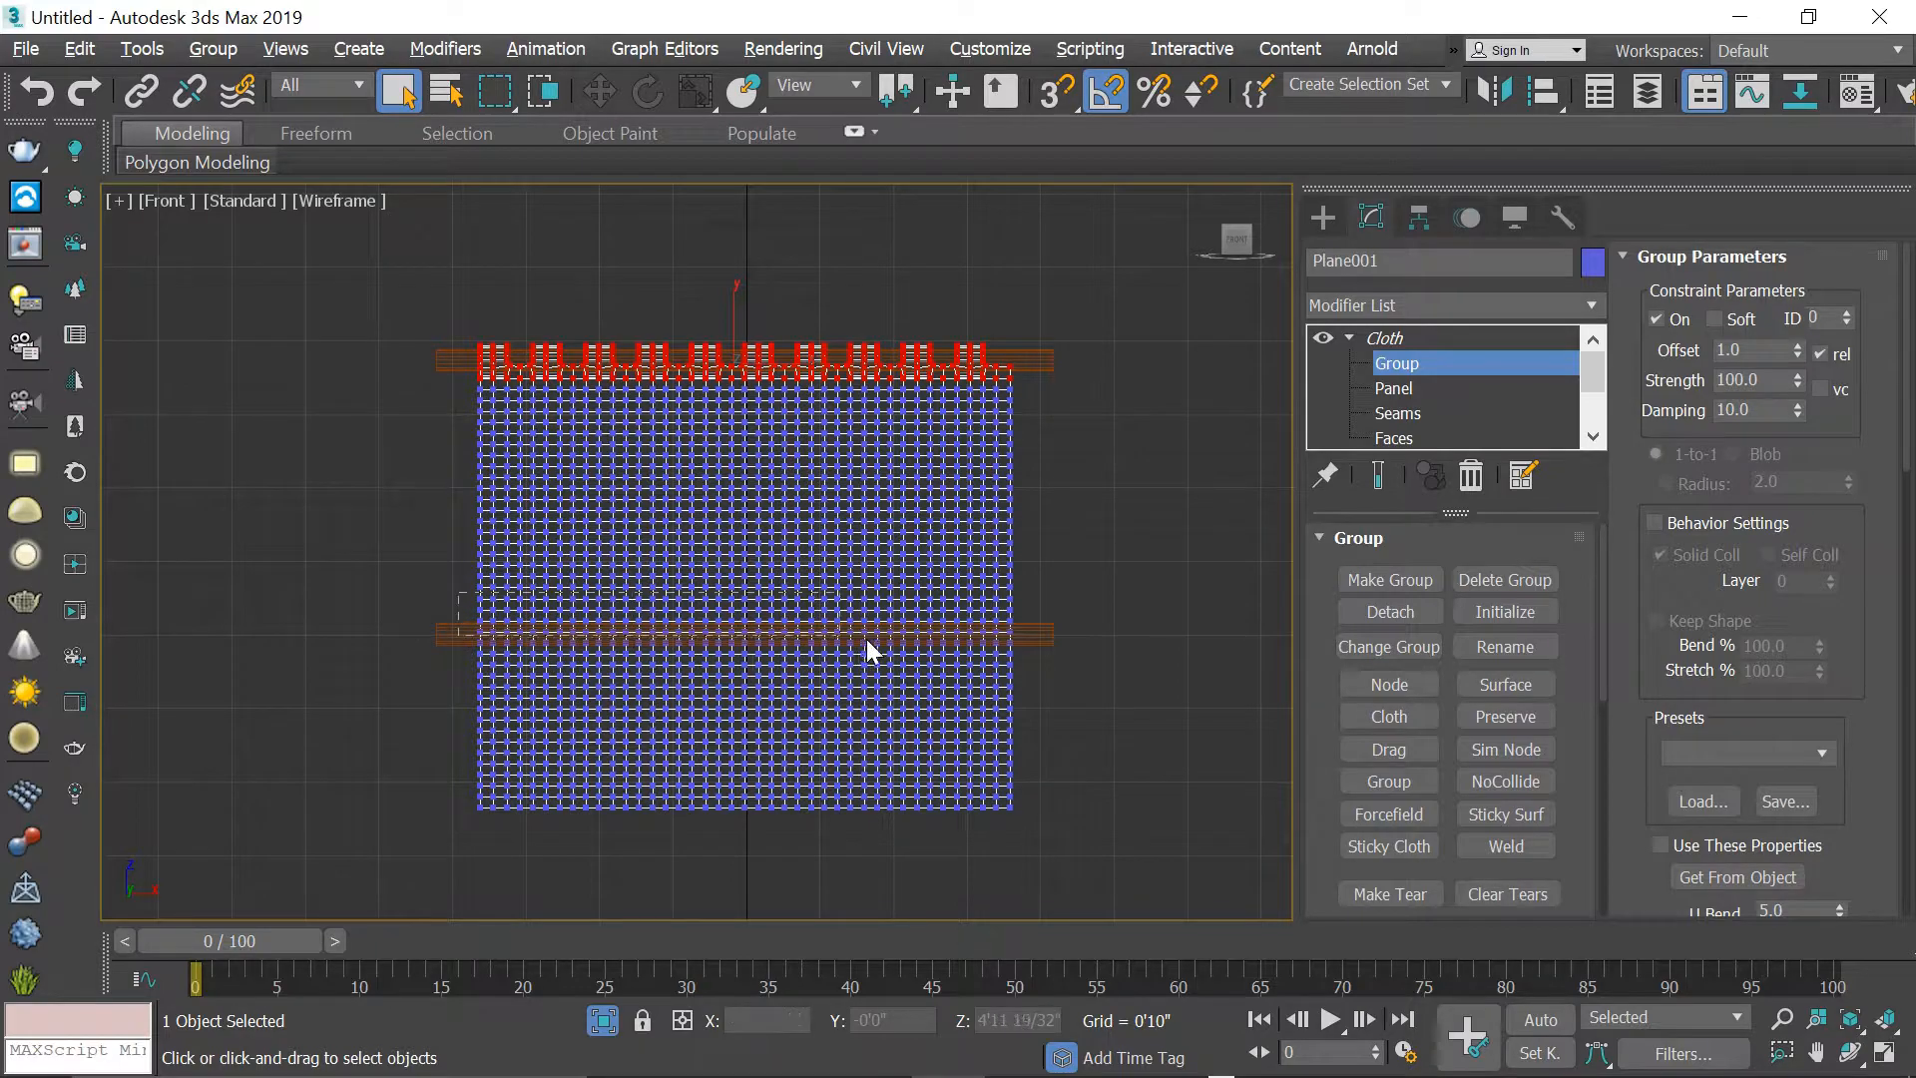
{"action": "scroll", "coordinate": [471, 632], "scroll_direction": "up", "scroll_amount": 2}
{"action": "scroll", "coordinate": [273, 548], "scroll_direction": "up", "scroll_amount": 1}
{"action": "middle_click_drag", "start_coordinate": [473, 635], "coordinate": [250, 531]}
{"action": "scroll", "coordinate": [279, 557], "scroll_direction": "down", "scroll_amount": 1}
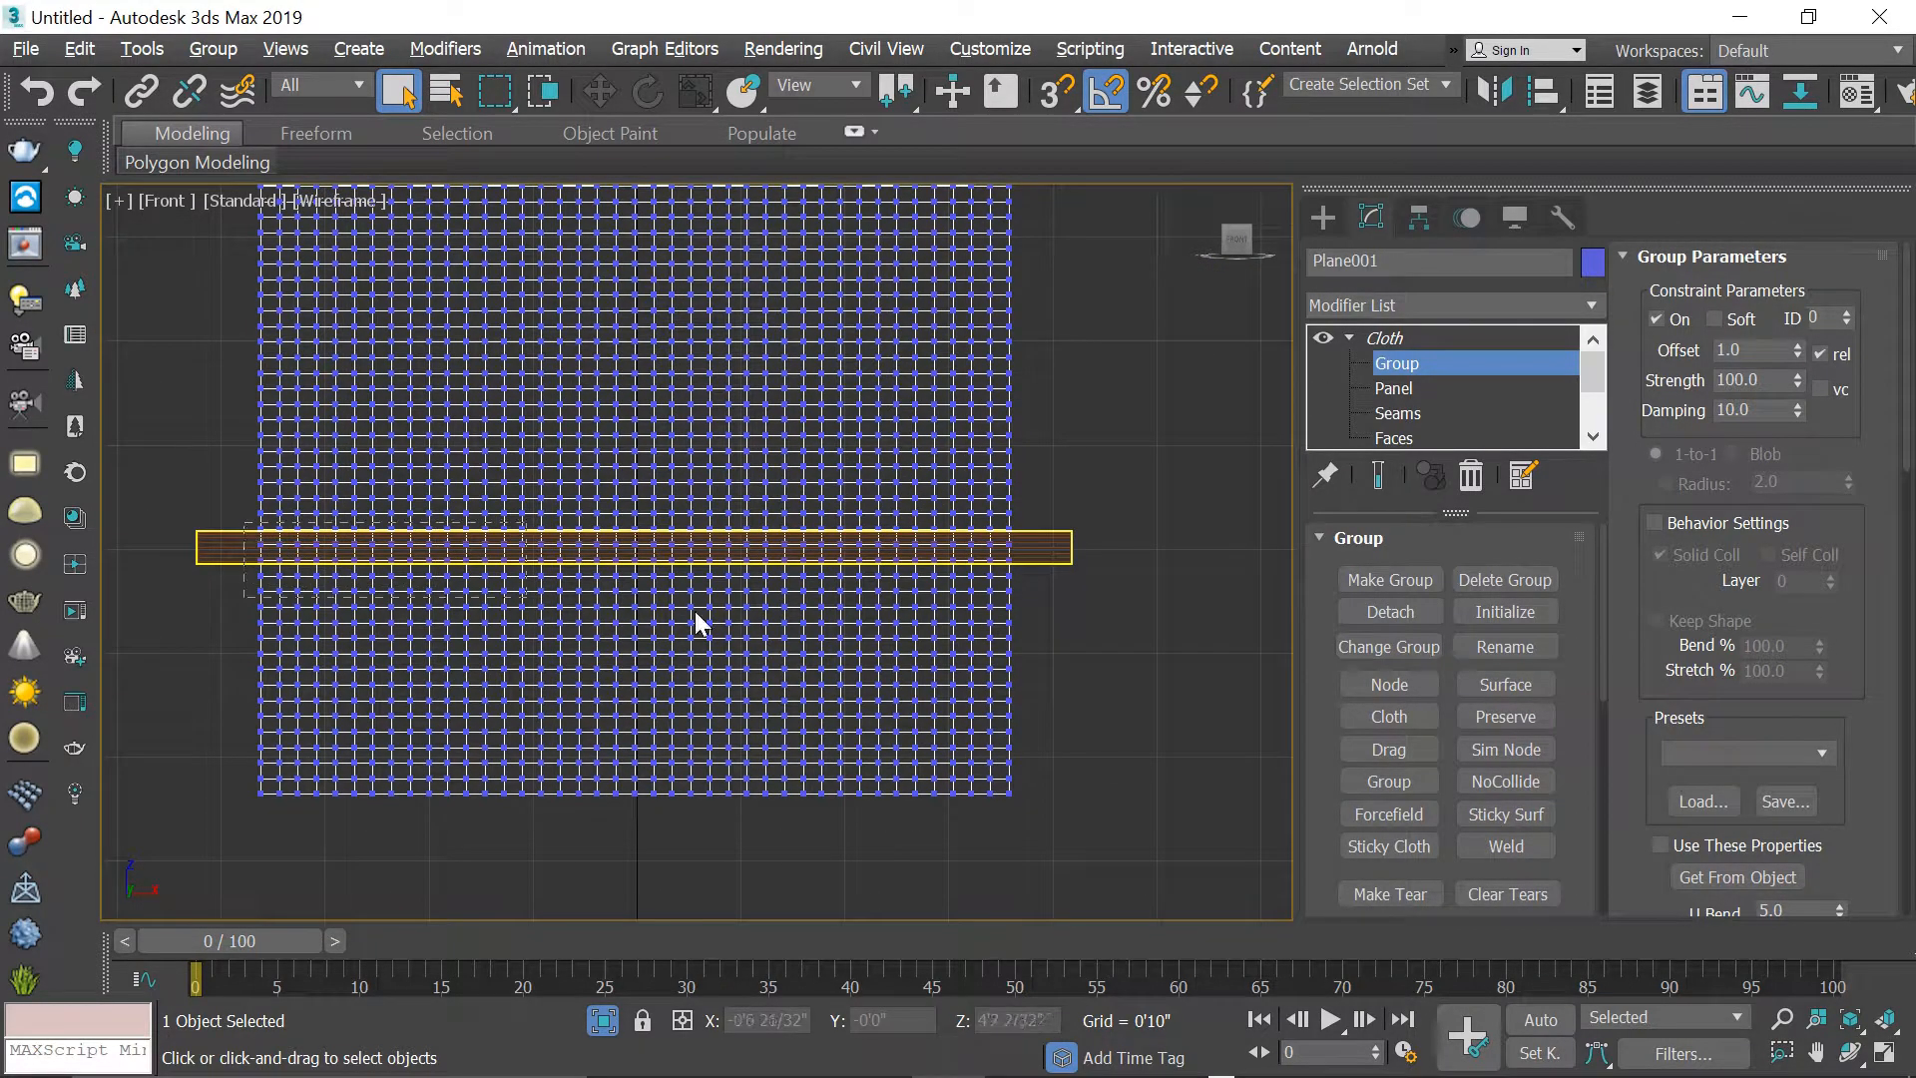
{"action": "left_click_drag", "start_coordinate": [1032, 566], "coordinate": [1038, 575]}
{"action": "left_click", "coordinate": [1389, 579]}
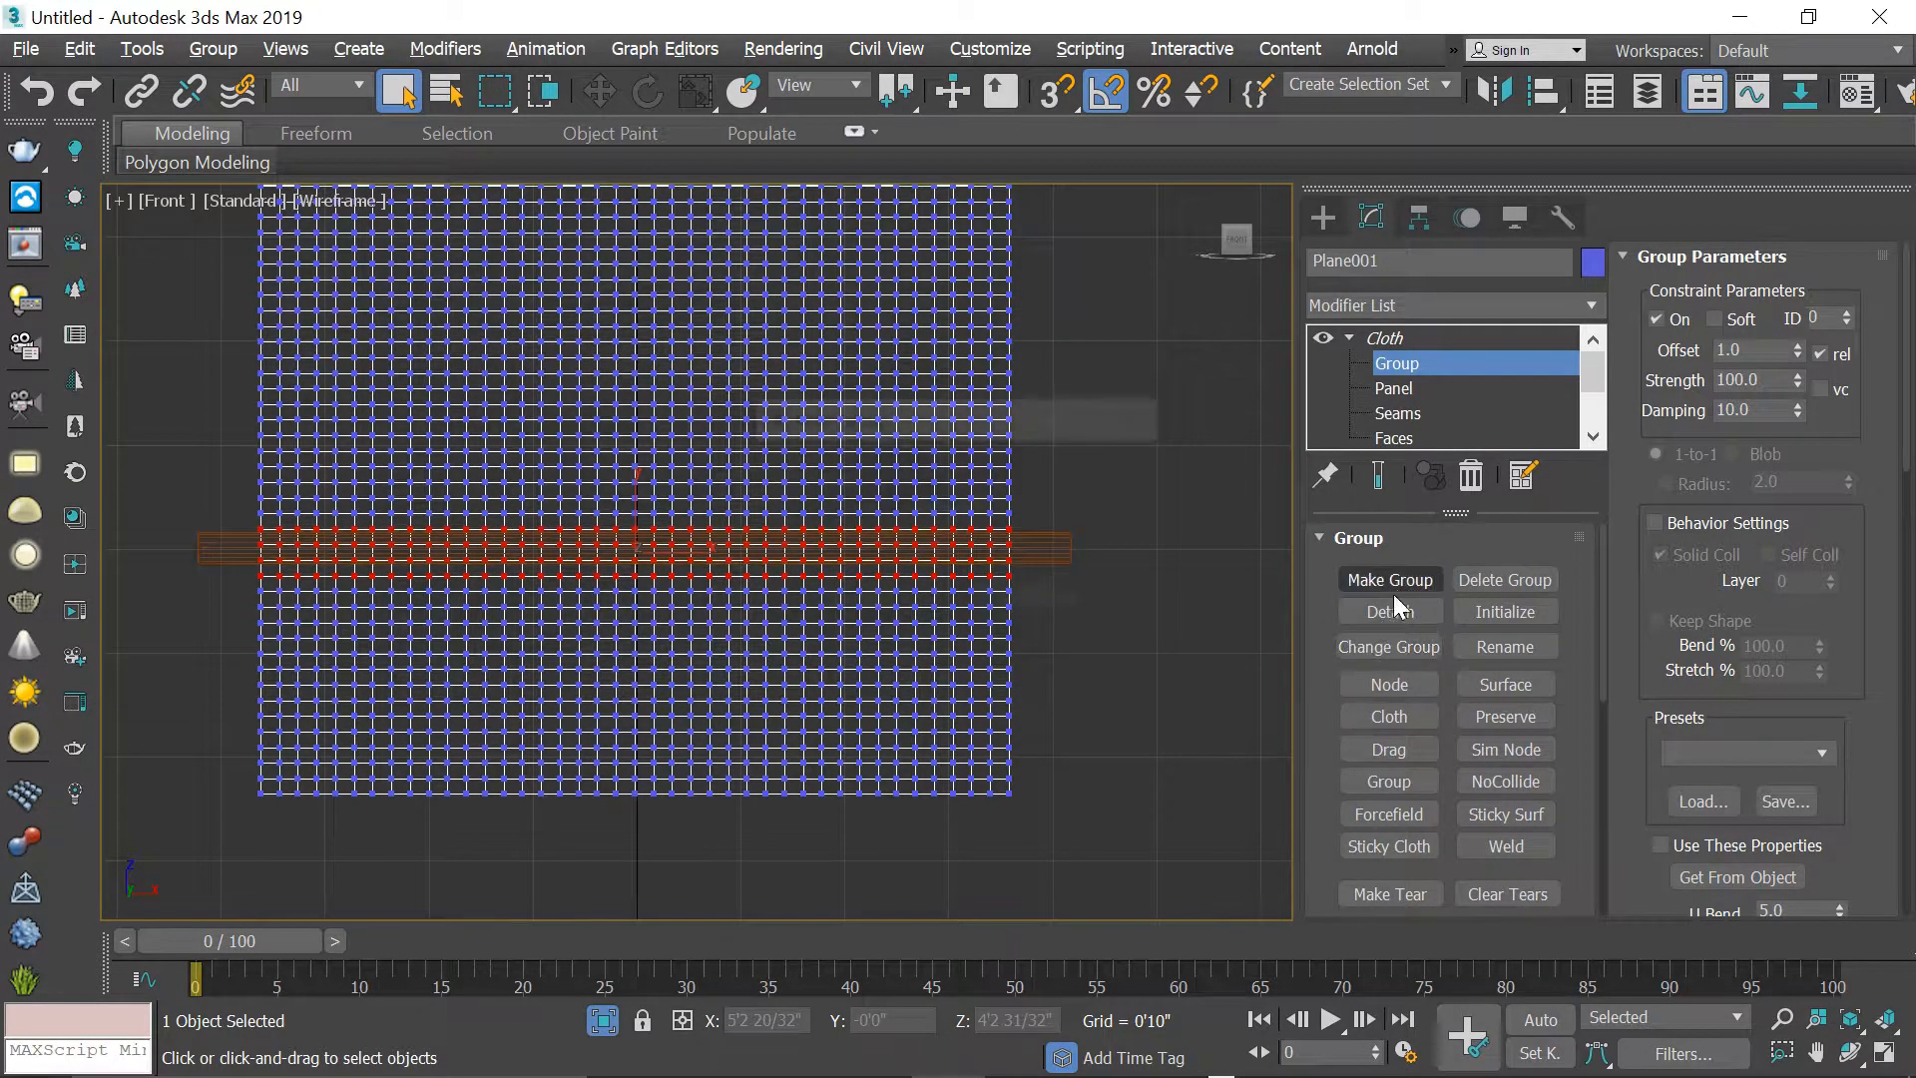
{"action": "left_click", "coordinate": [868, 600]}
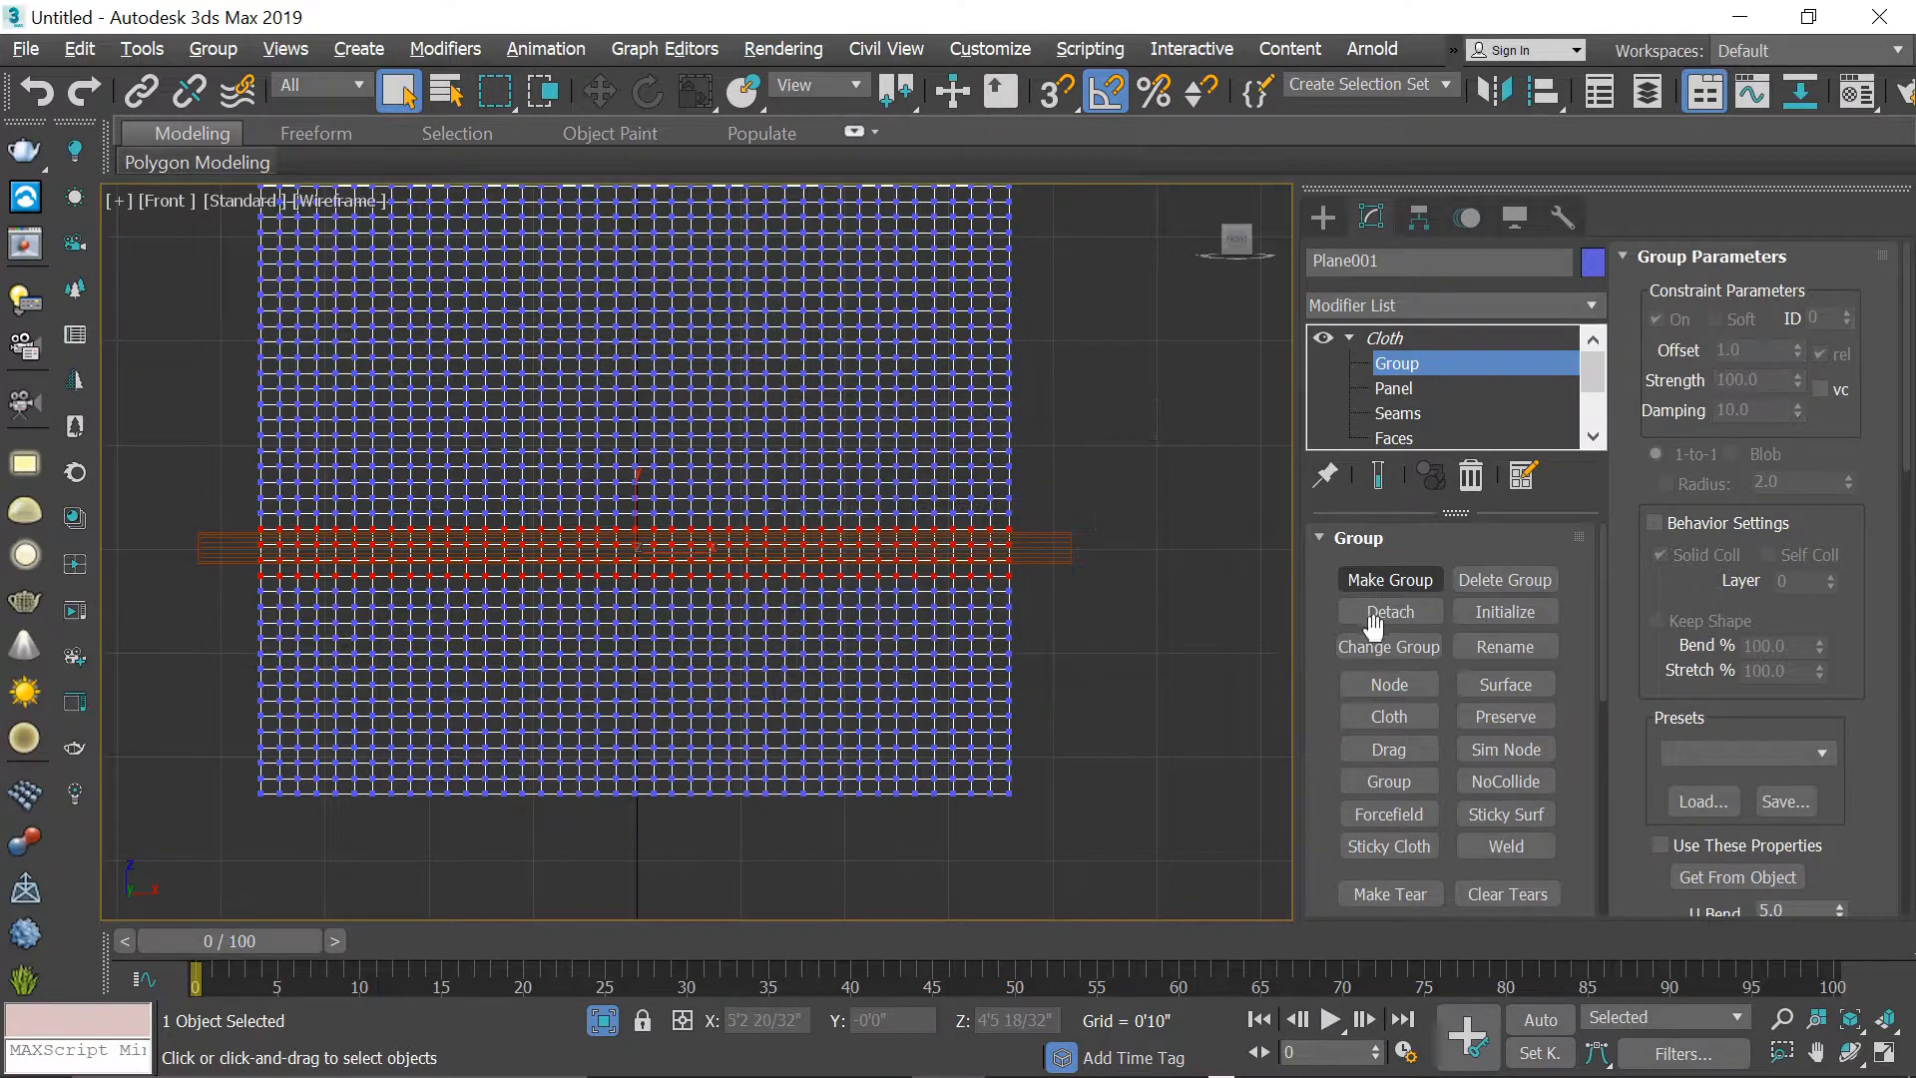
- Constrain the second vertex group to the lower rod with a Node constraint
{"action": "left_click", "coordinate": [1387, 682]}
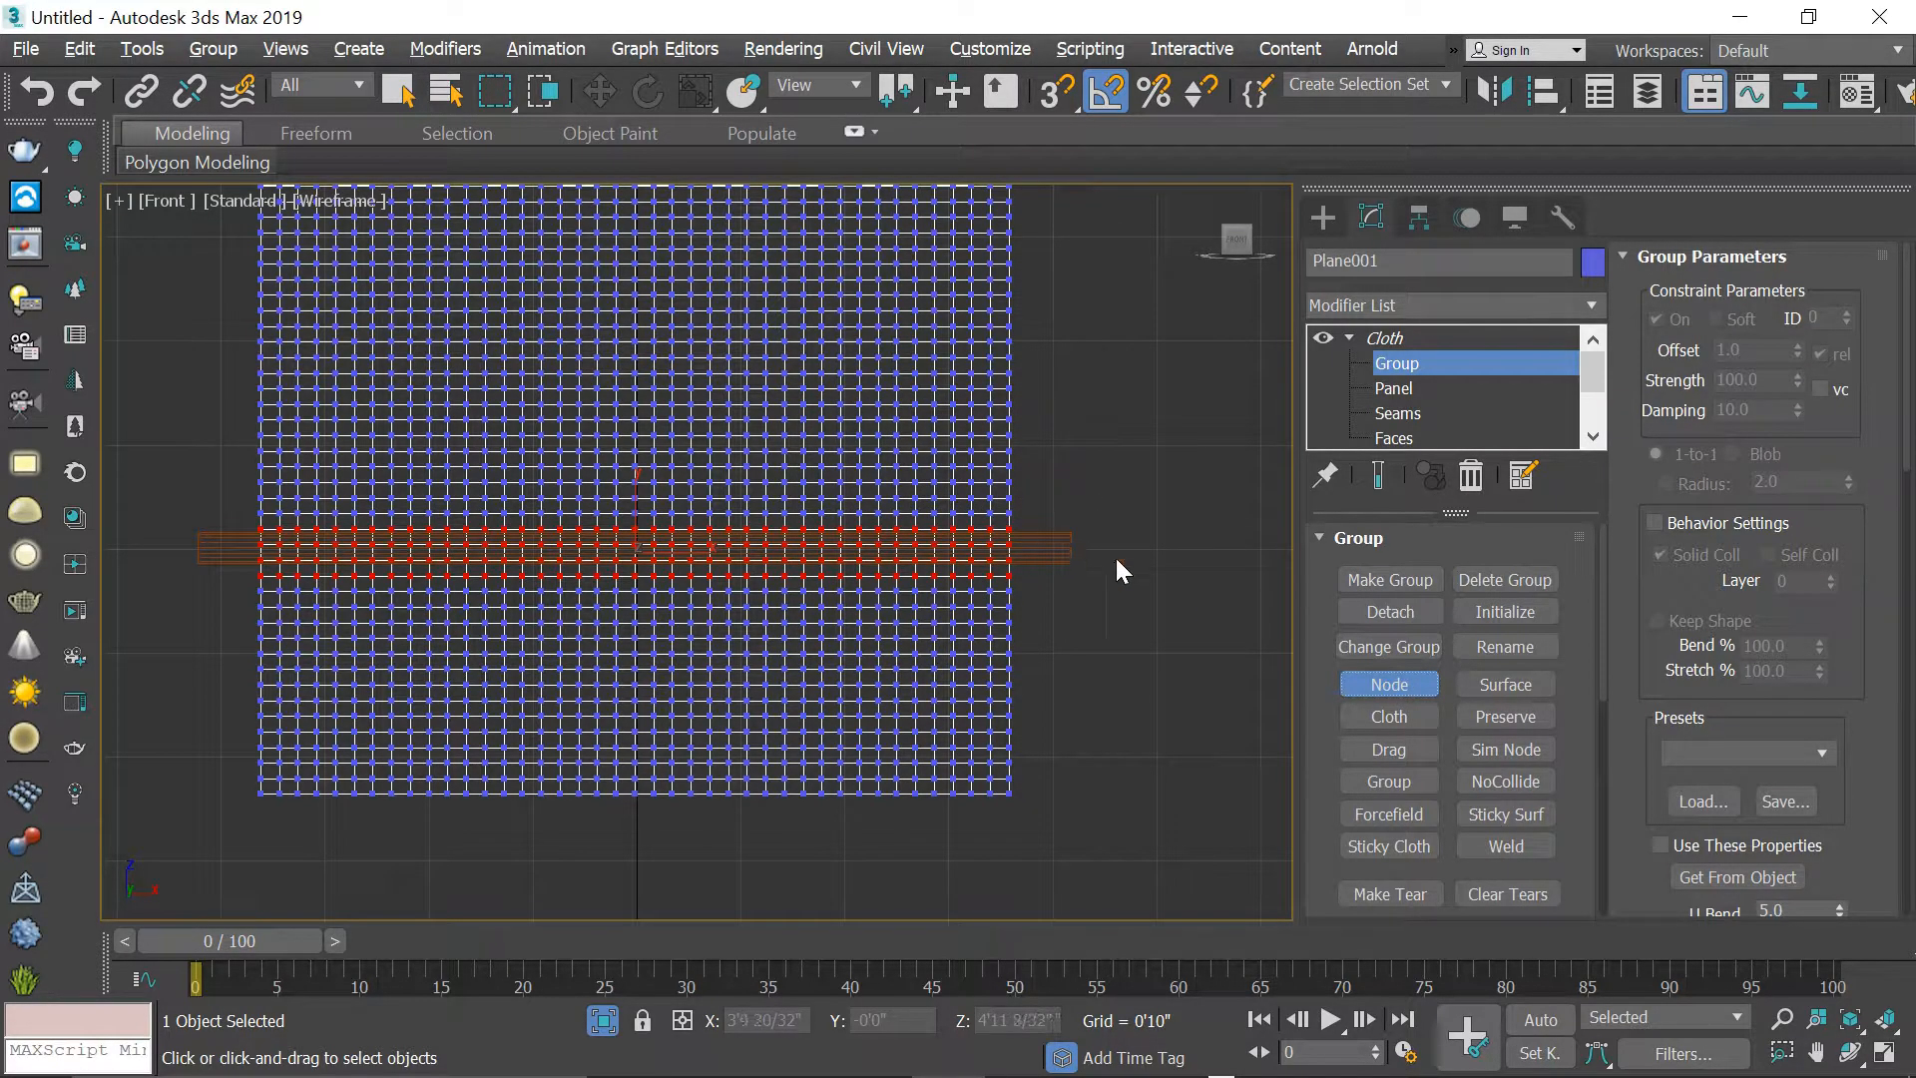
{"action": "left_click", "coordinate": [1471, 683]}
{"action": "left_click", "coordinate": [1076, 544]}
{"action": "scroll", "coordinate": [1104, 539], "scroll_direction": "down", "scroll_amount": 2}
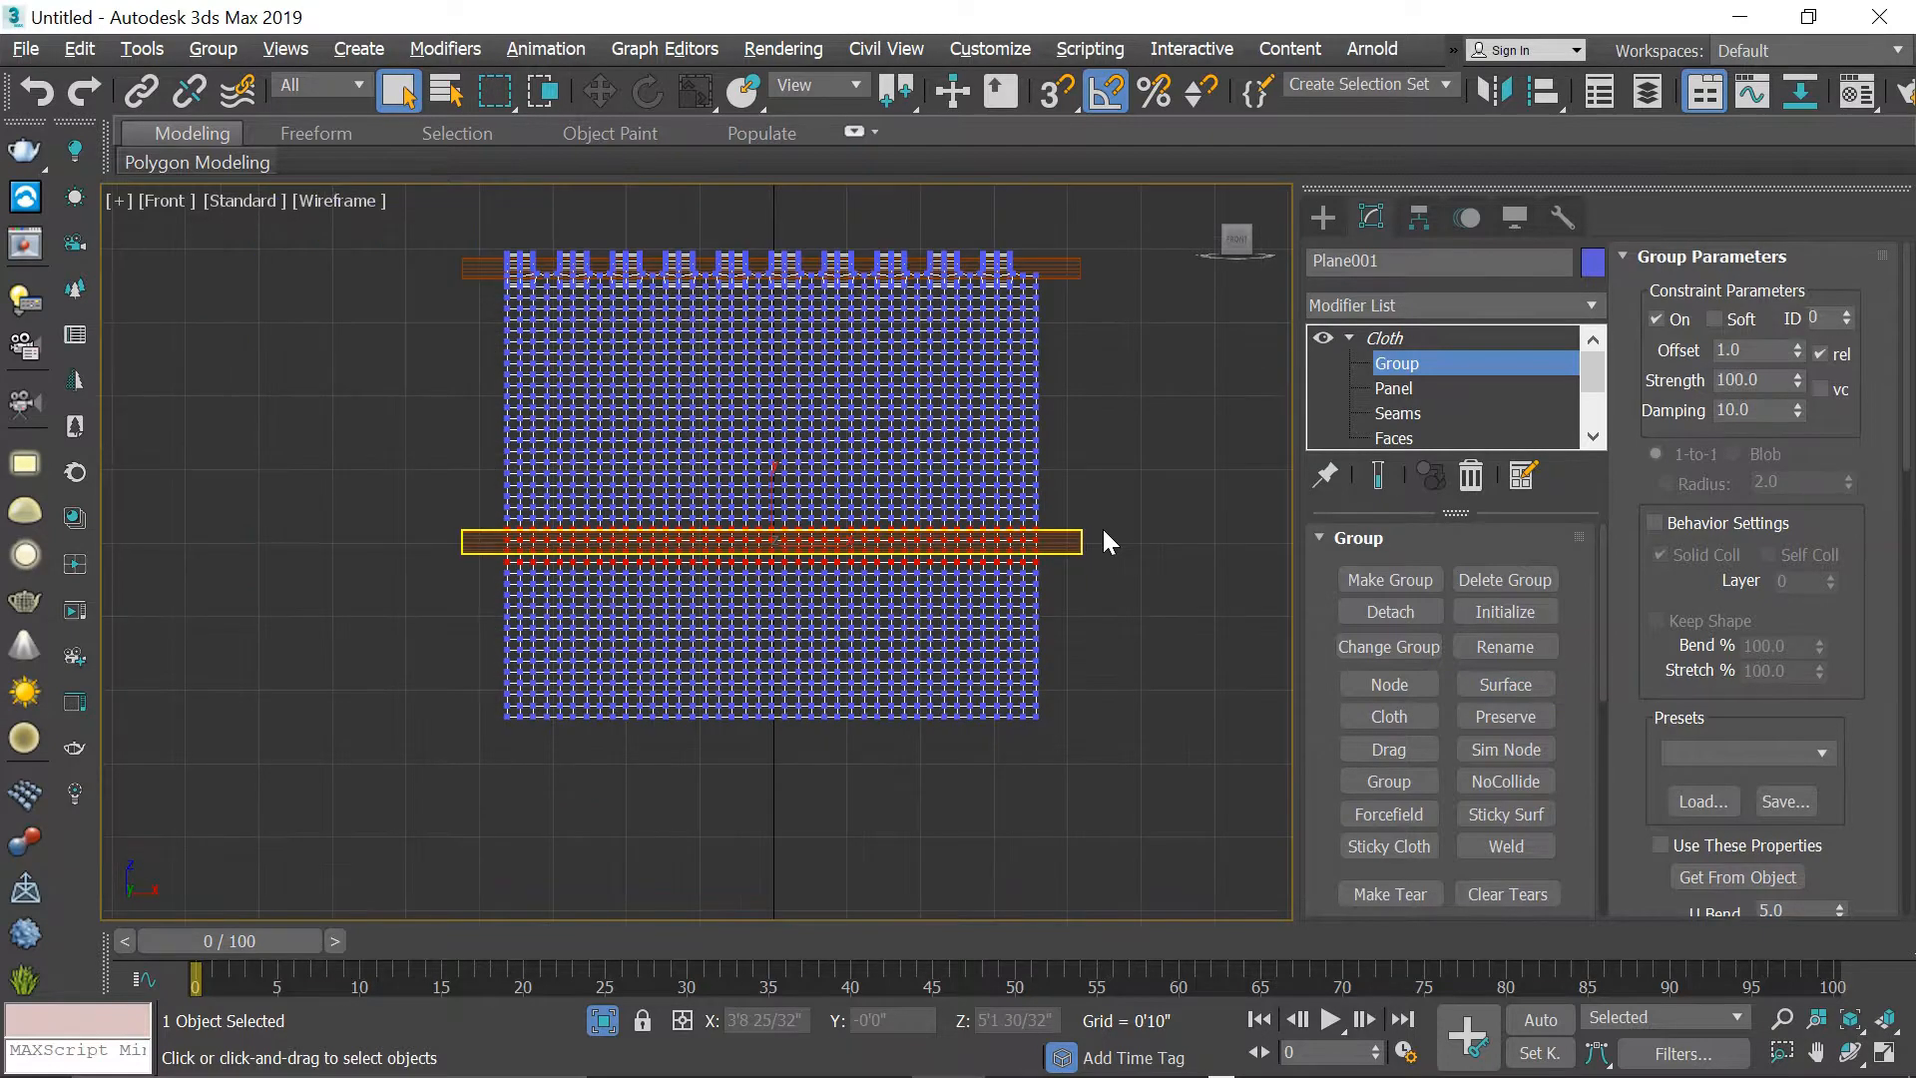
- Return to the Cloth object level, show the curtain in the Perspective view, and start a local simulation
{"action": "left_click", "coordinate": [1382, 338]}
{"action": "key", "text": "alt+w"}
{"action": "left_click", "coordinate": [1104, 733]}
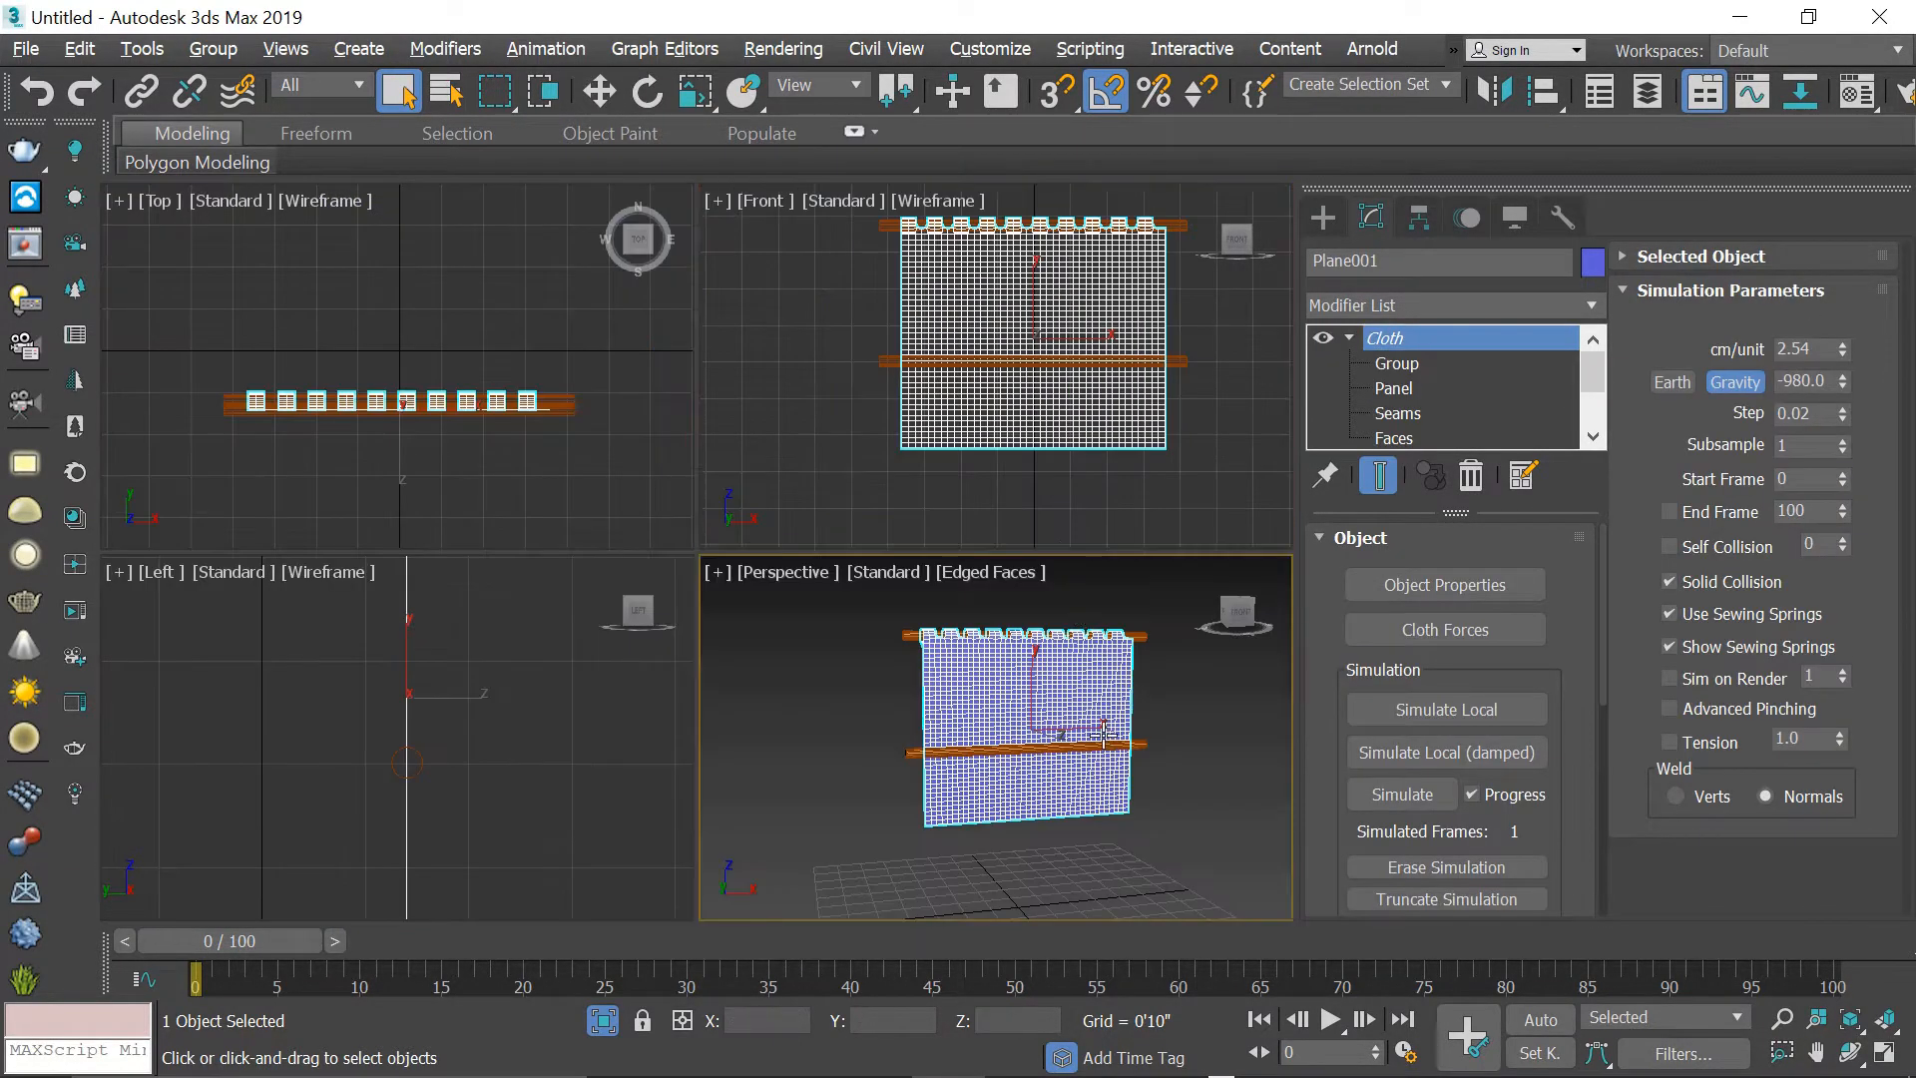
{"action": "key", "text": "alt+w"}
{"action": "scroll", "coordinate": [901, 599], "scroll_direction": "down", "scroll_amount": 1}
{"action": "scroll", "coordinate": [901, 609], "scroll_direction": "up", "scroll_amount": 3}
{"action": "scroll", "coordinate": [901, 625], "scroll_direction": "down", "scroll_amount": 1}
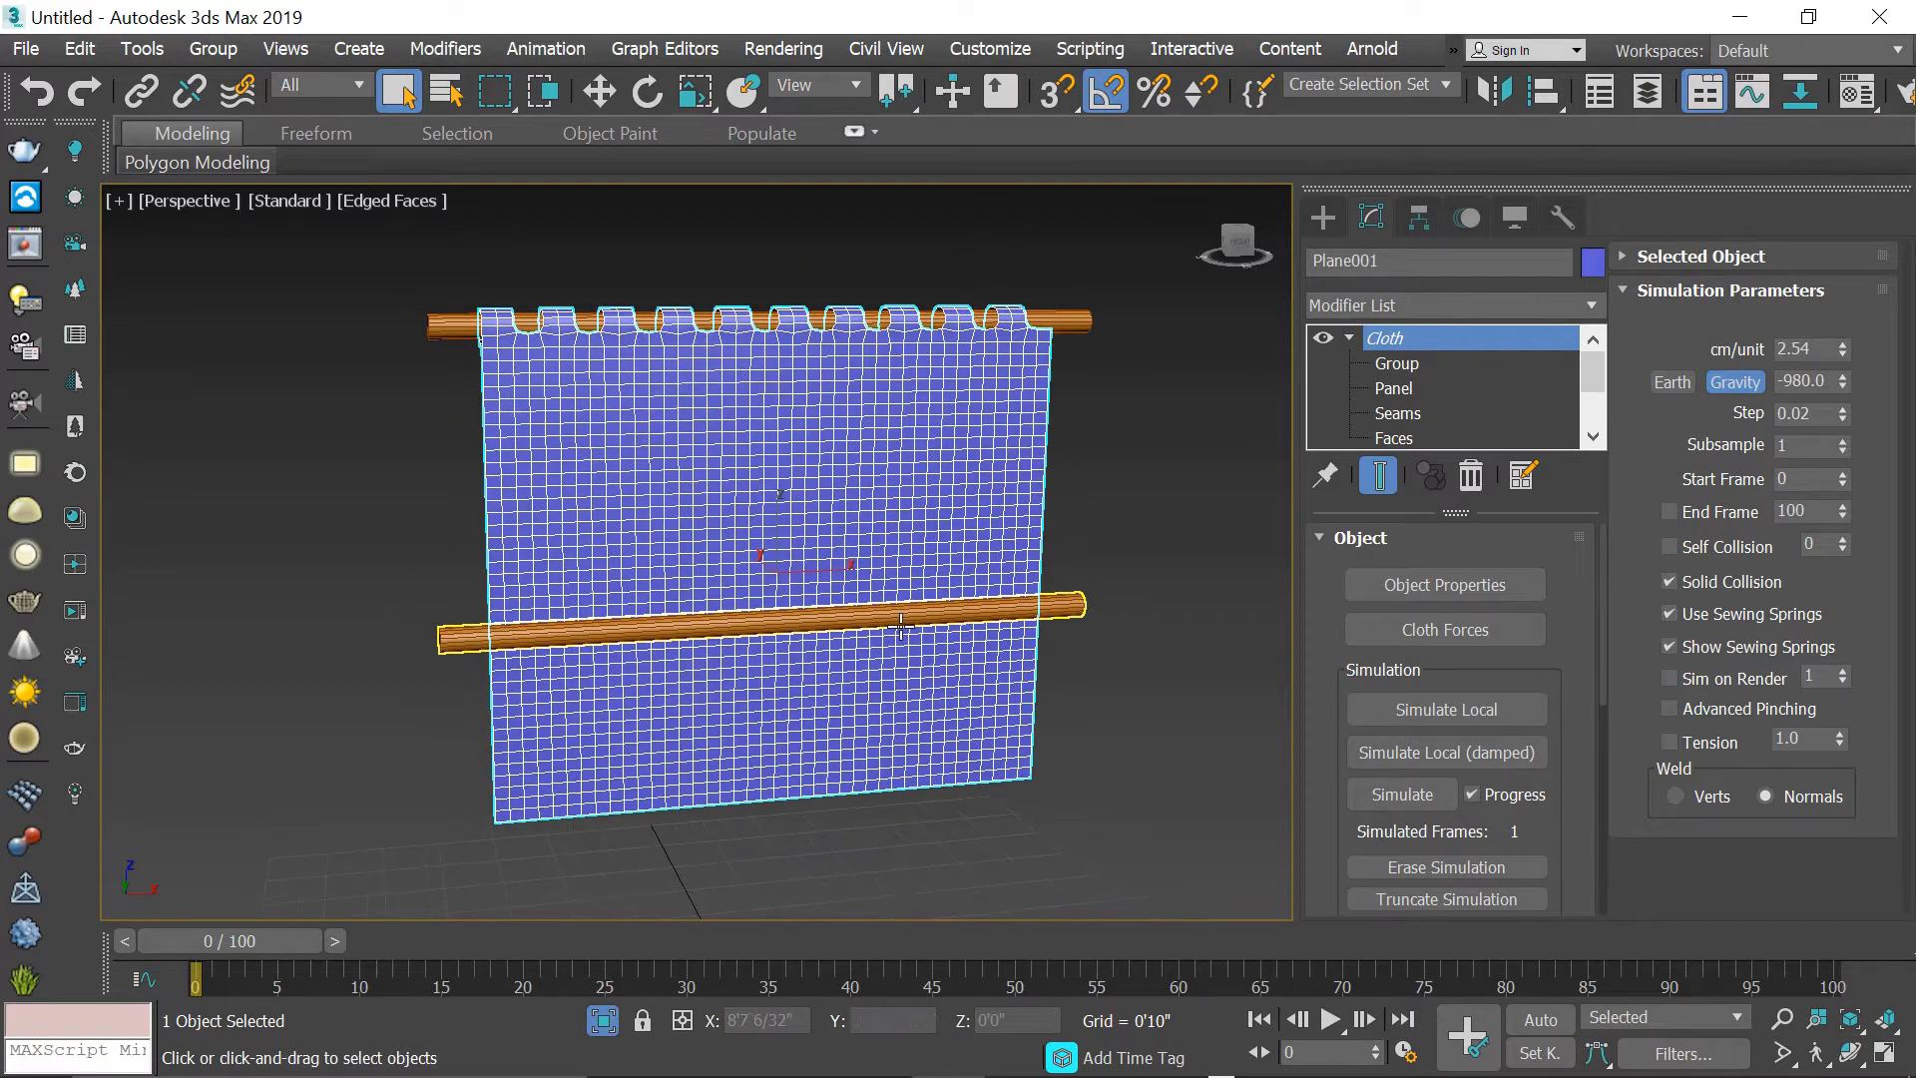
{"action": "key", "text": "w"}
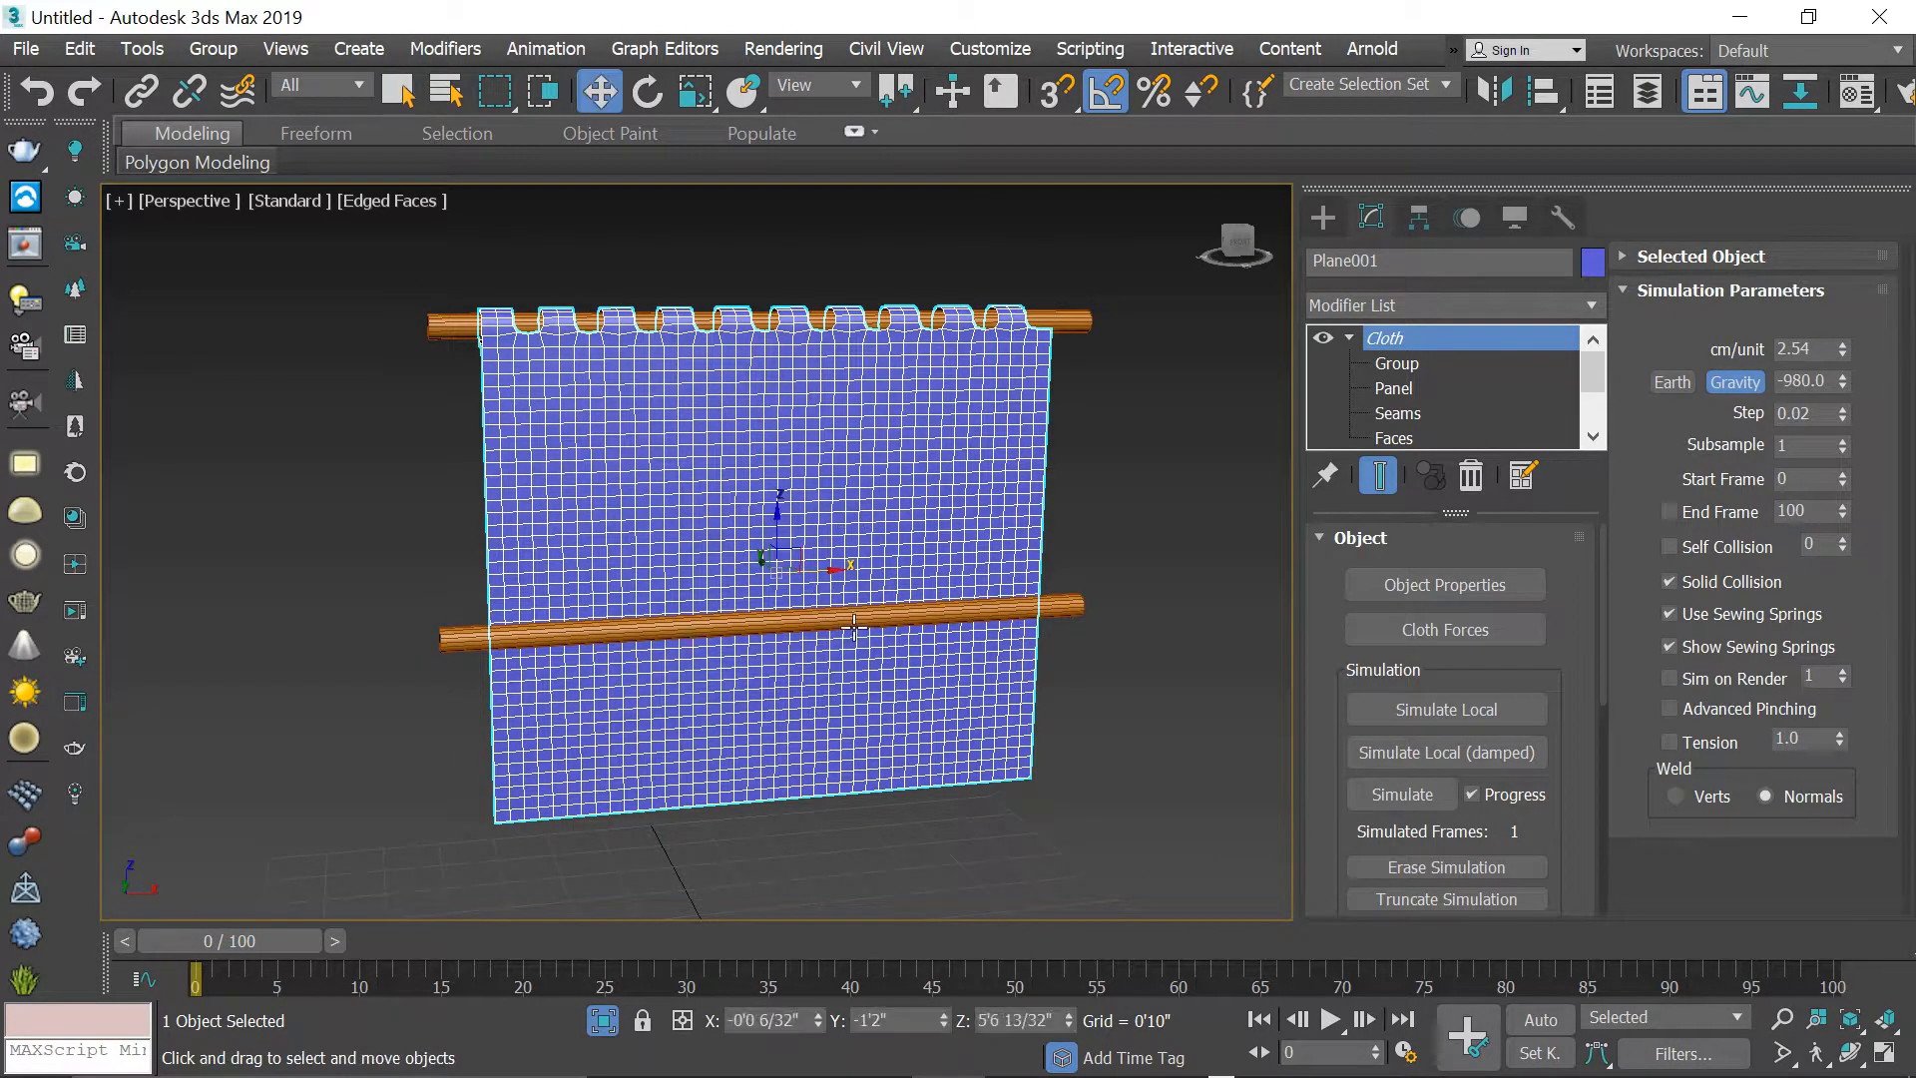
{"action": "left_click", "coordinate": [1427, 713]}
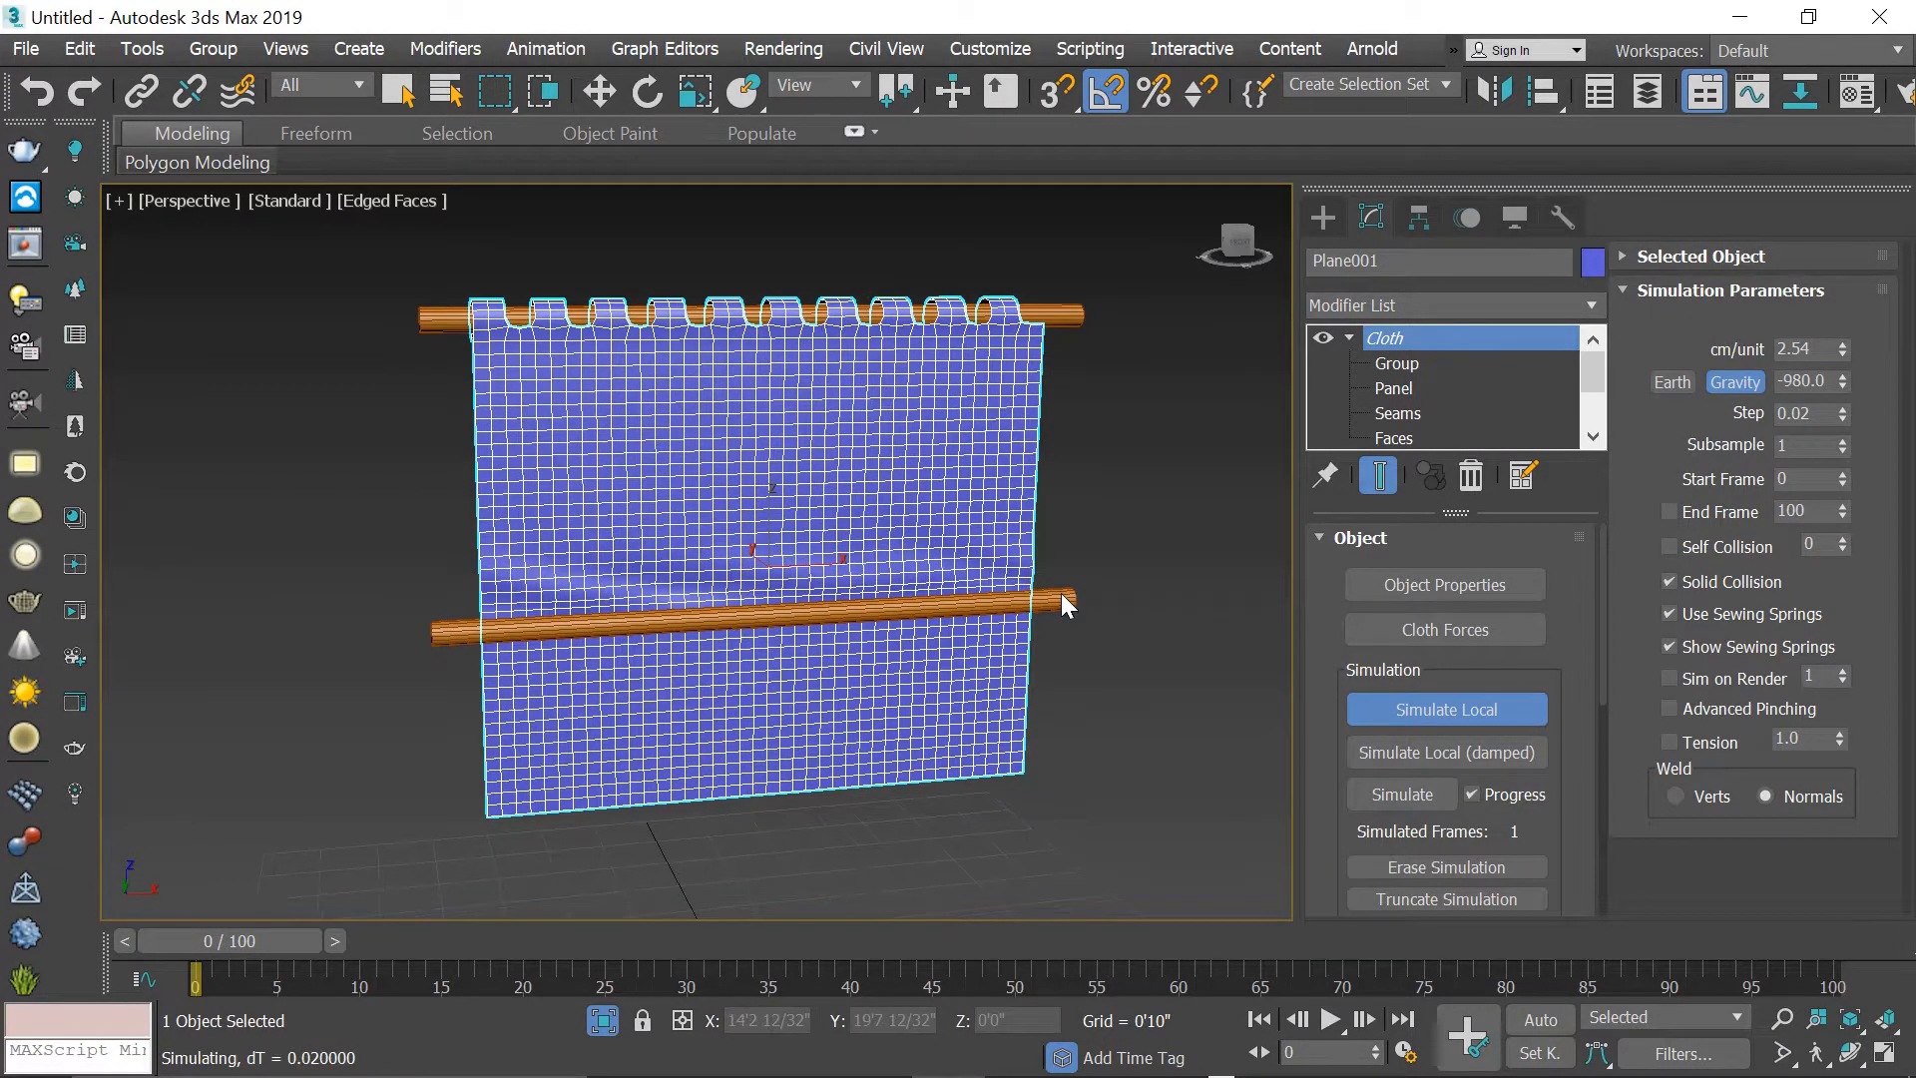
- Move the lower rod slightly upward along Z while the simulation runs
{"action": "key", "text": "w"}
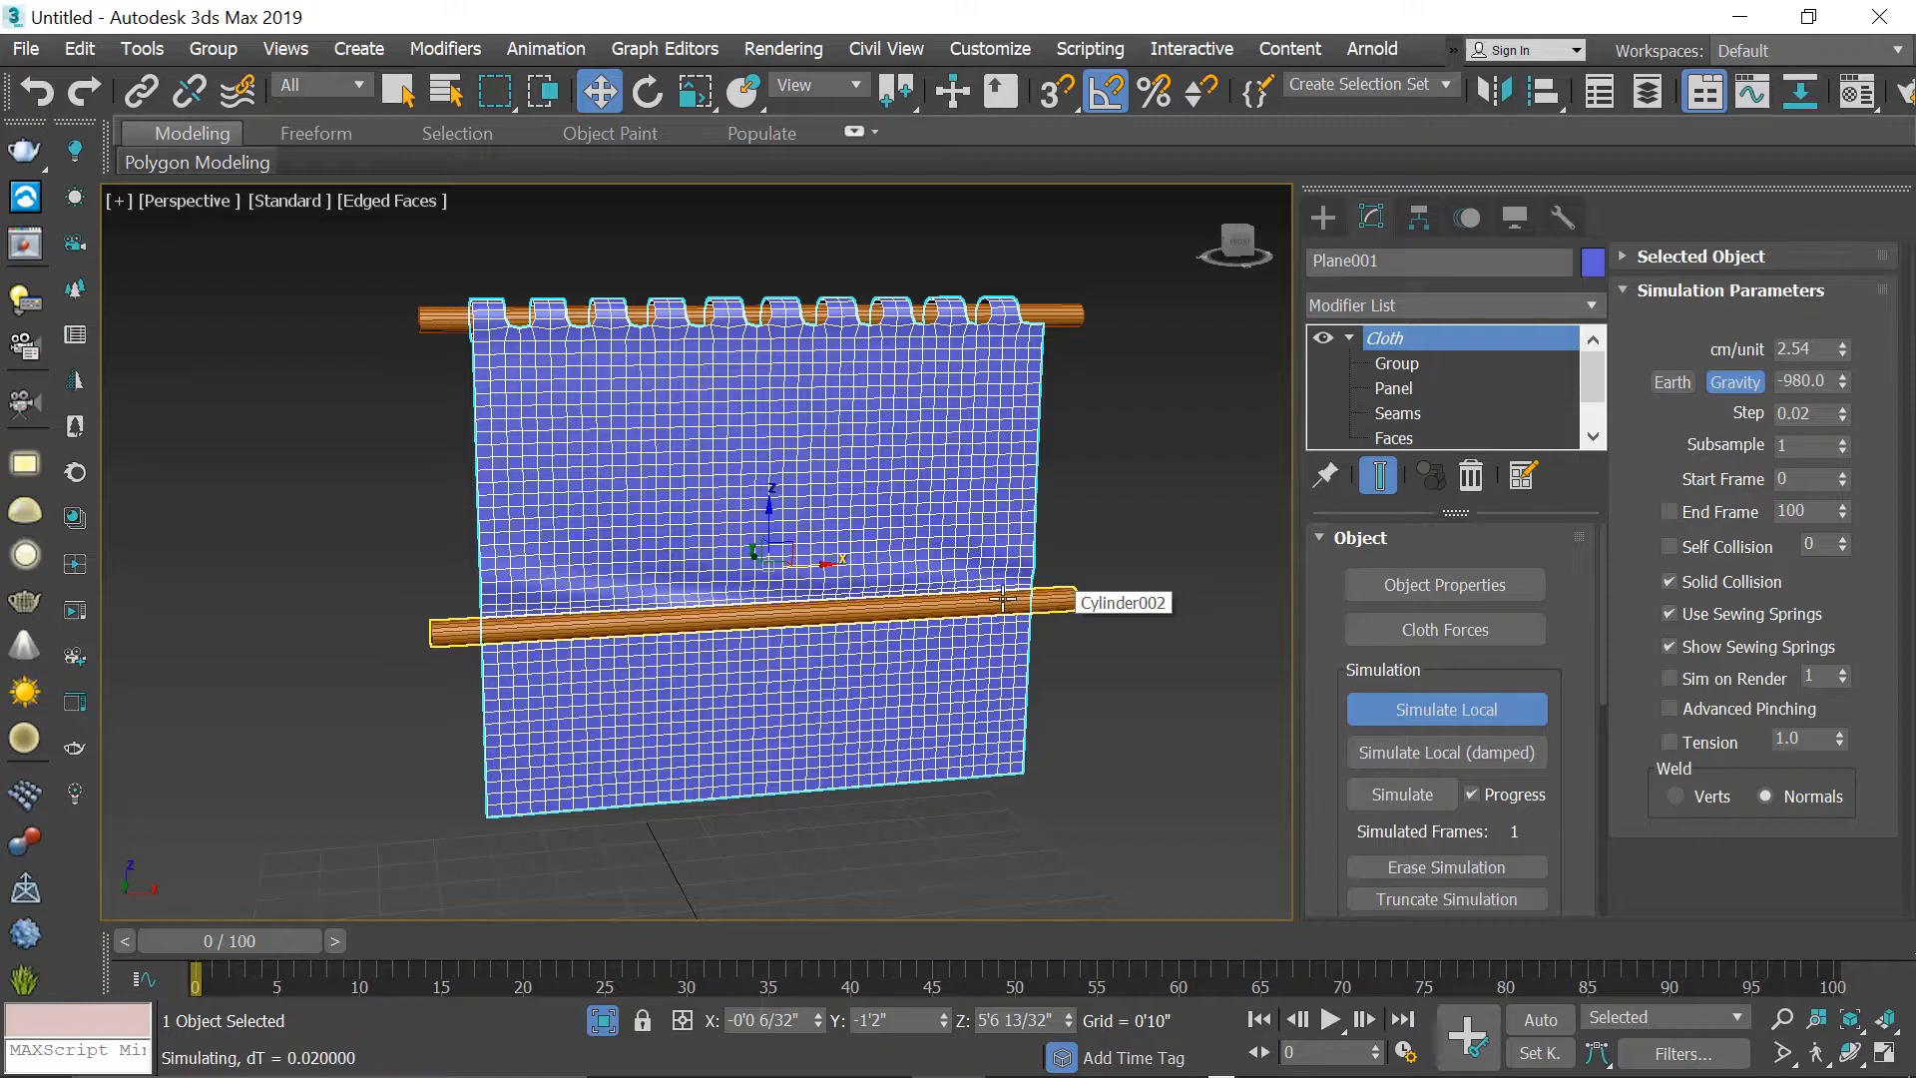
{"action": "left_click", "coordinate": [1060, 603]}
{"action": "left_click_drag", "start_coordinate": [1070, 556], "coordinate": [1074, 539]}
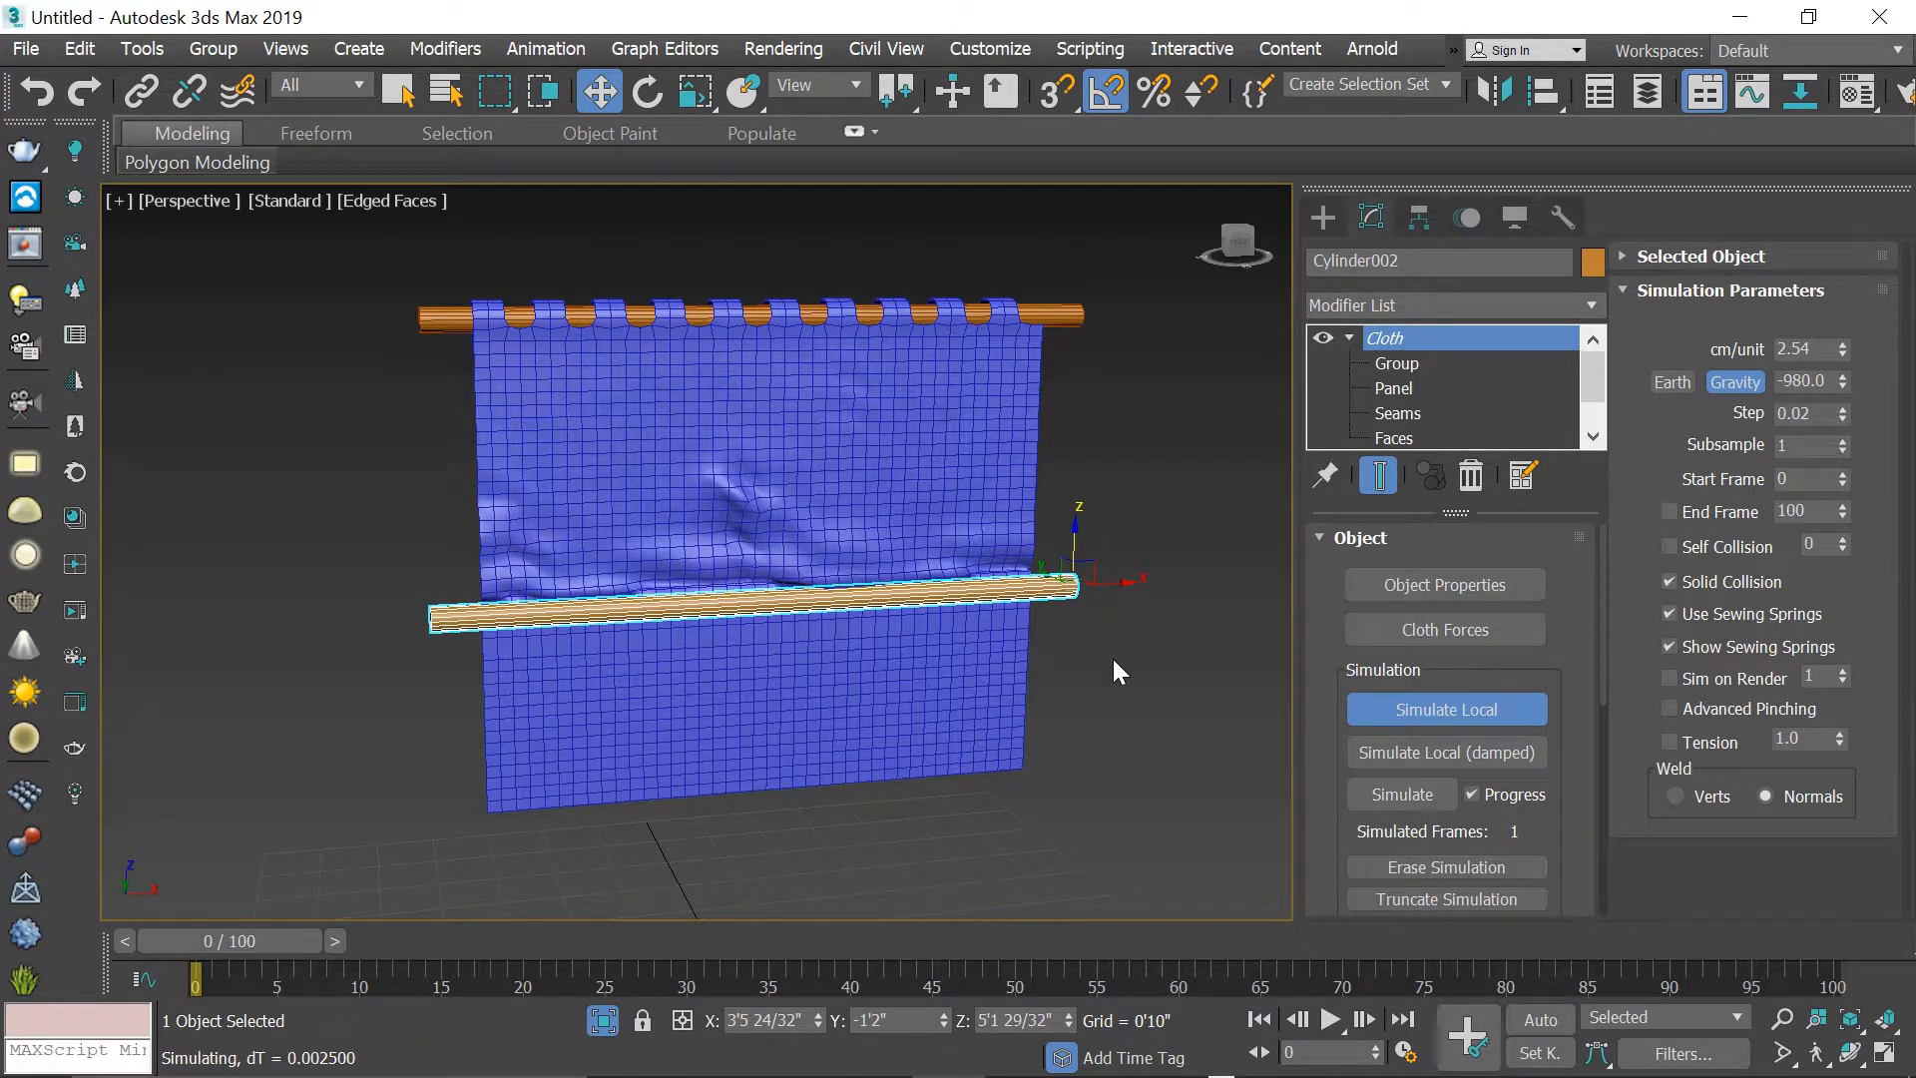
- Scale the lower rod along its length to about 79.65% to gather the curtain's middle
{"action": "middle_click_drag", "start_coordinate": [1060, 637], "coordinate": [996, 641], "text": "alt"}
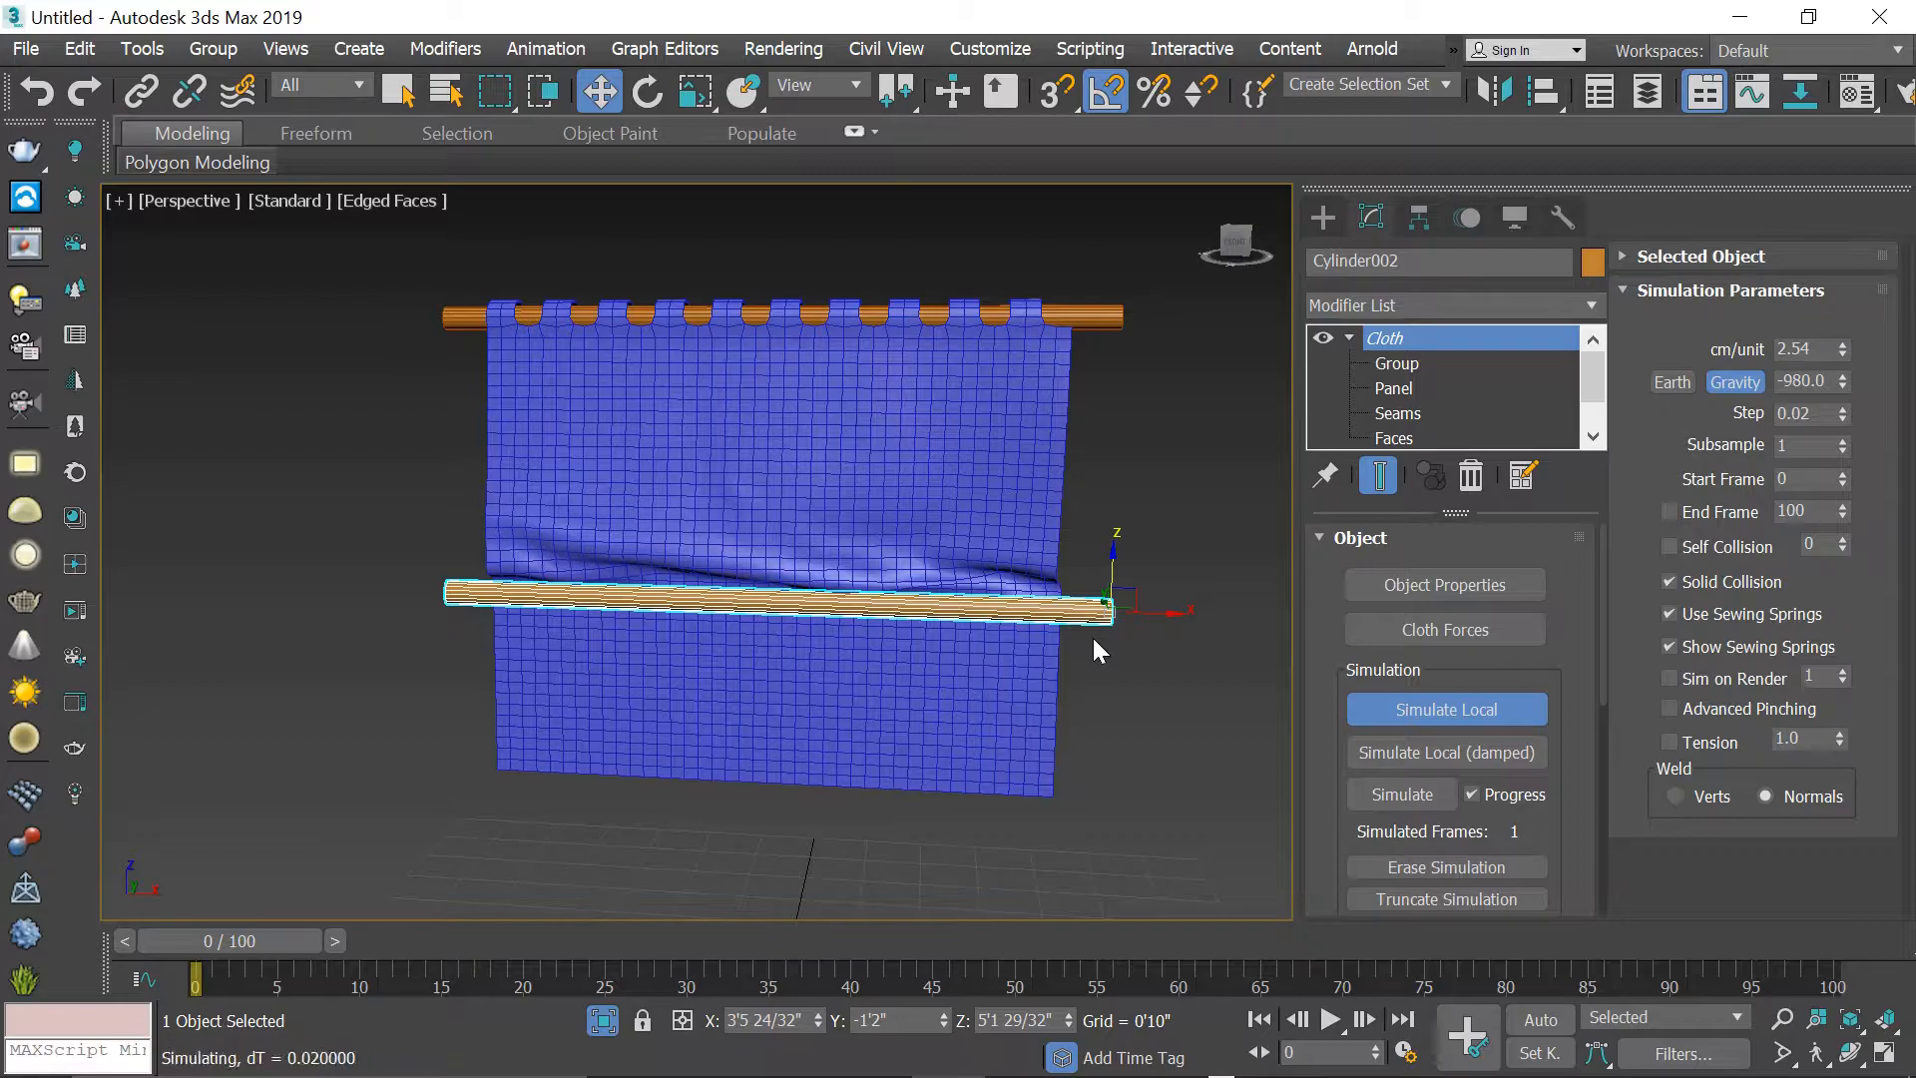
{"action": "key", "text": "e"}
{"action": "key", "text": "r"}
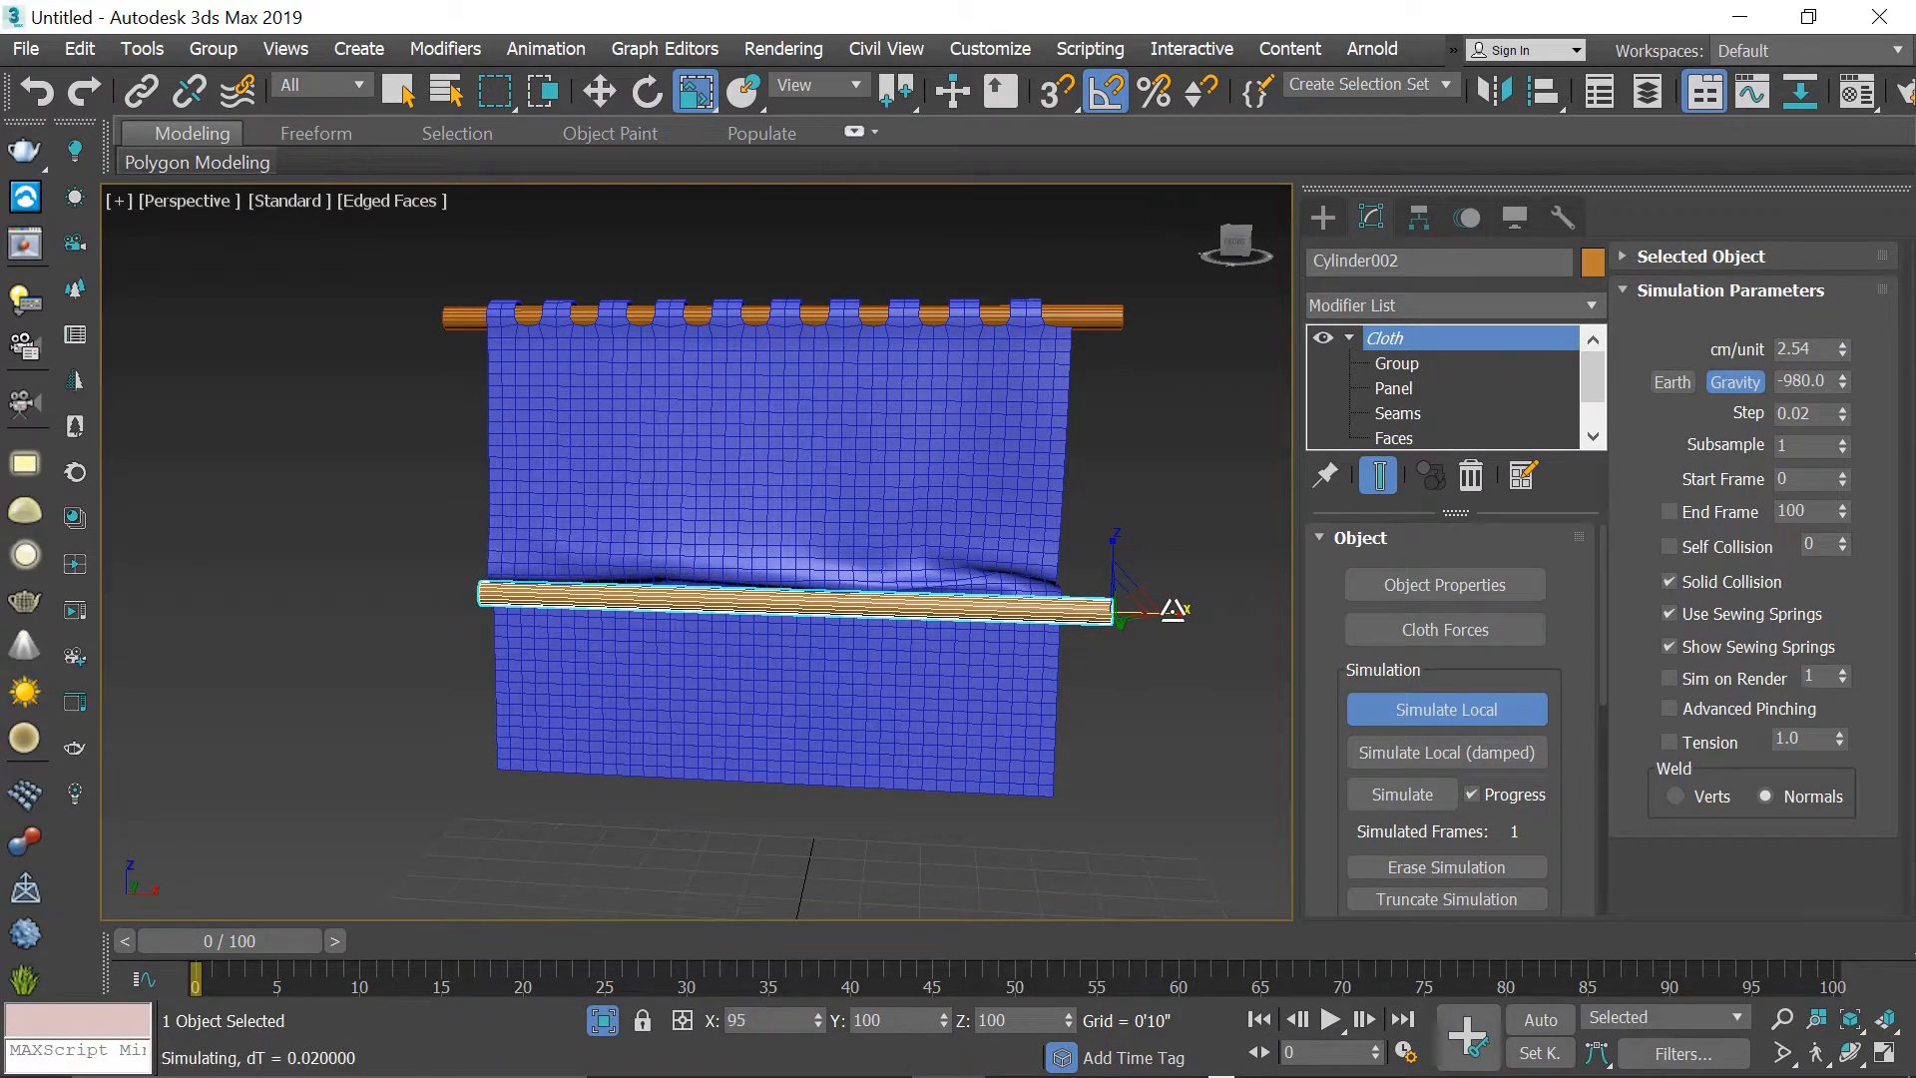
{"action": "left_click_drag", "start_coordinate": [1169, 606], "coordinate": [1170, 607]}
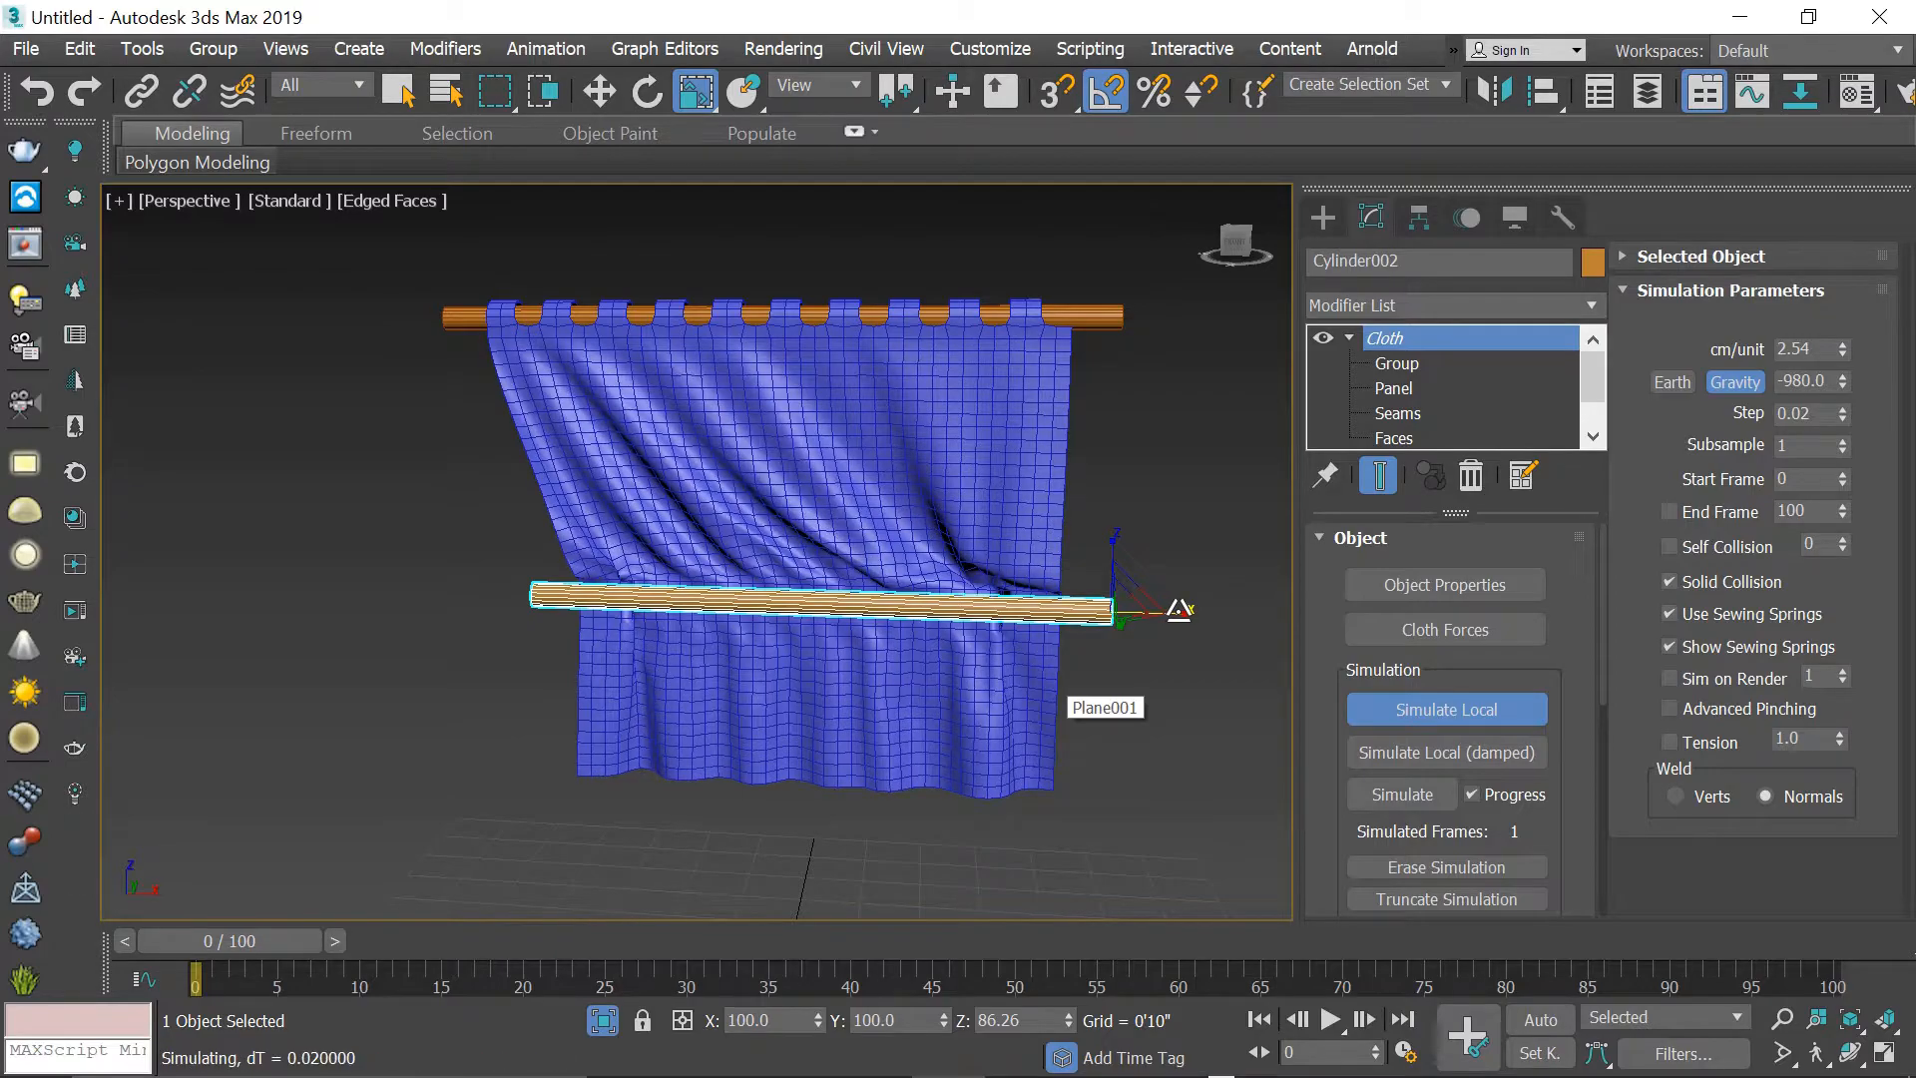
{"action": "left_click_drag", "start_coordinate": [1175, 609], "coordinate": [1171, 608]}
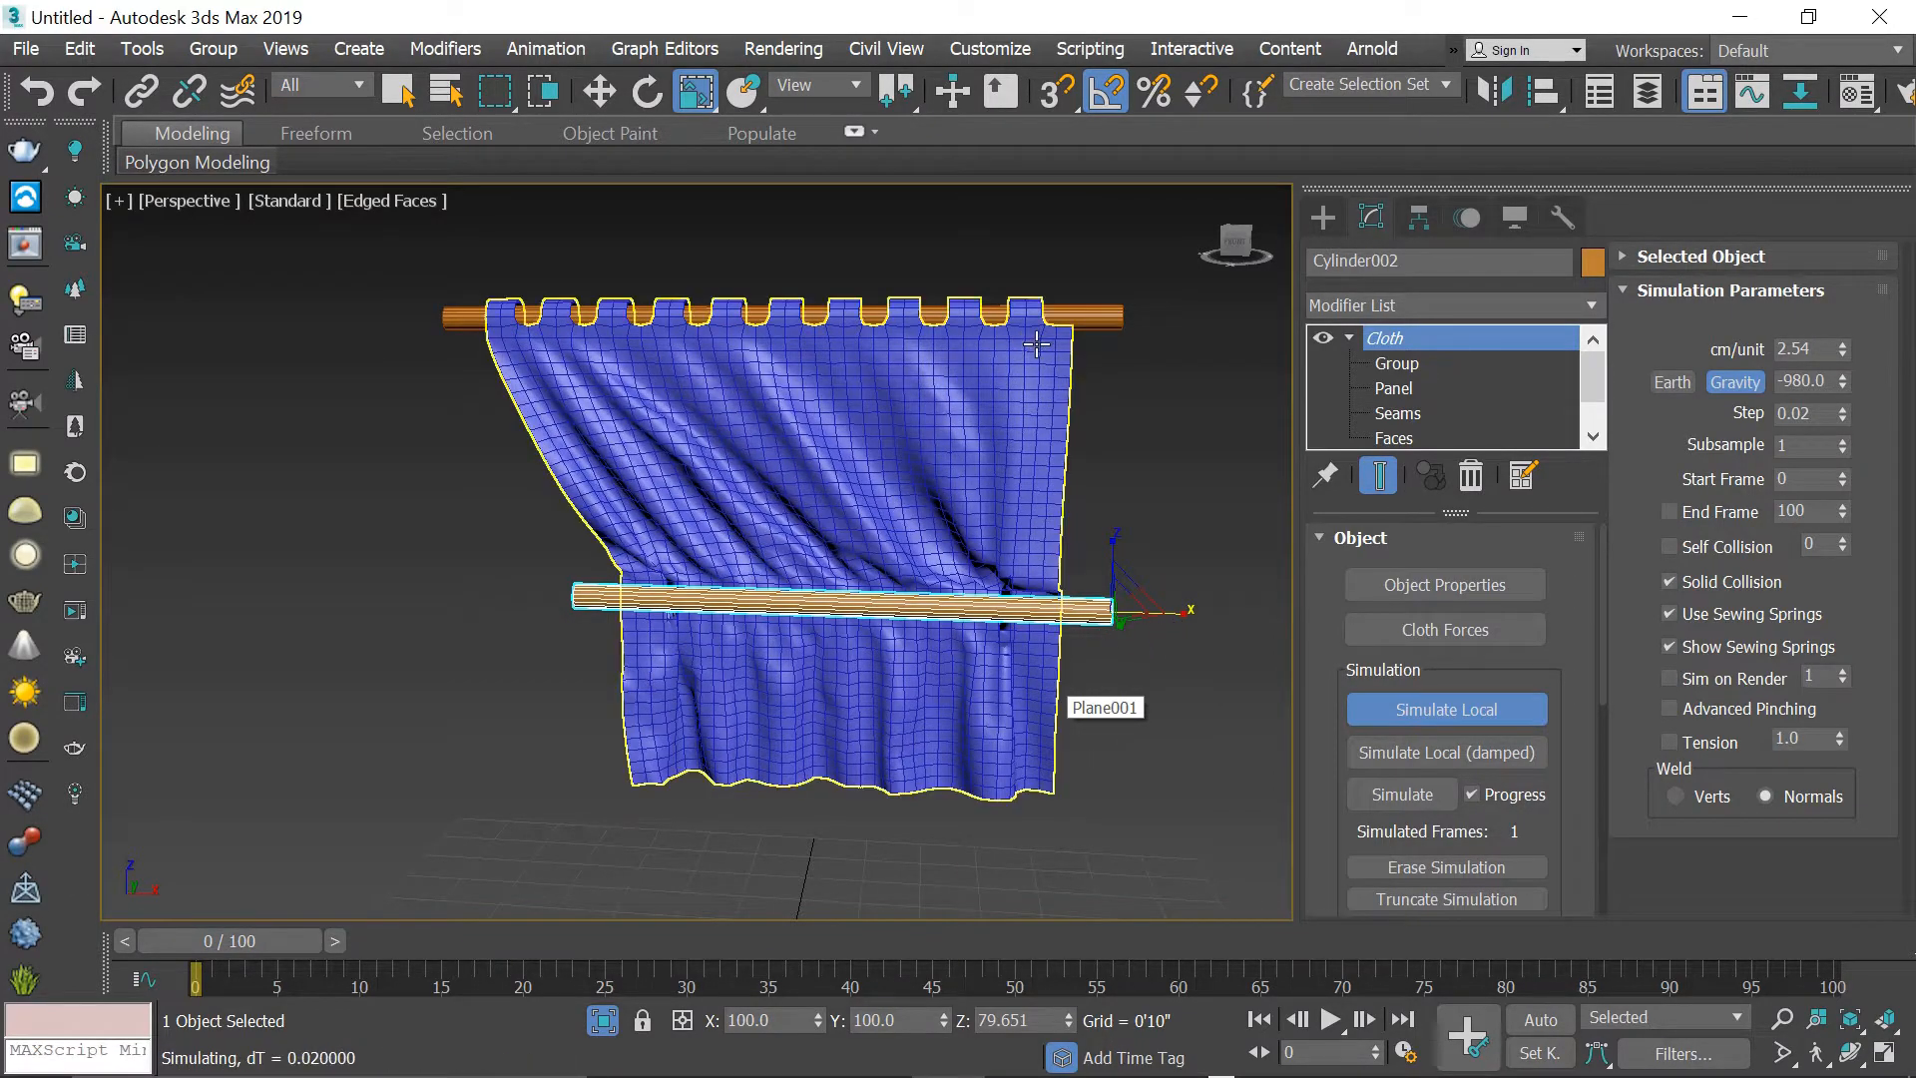
- Move only the upper rod's pivot to its opposite end, matching the pivot side of the lower rod
{"action": "left_click", "coordinate": [1115, 323]}
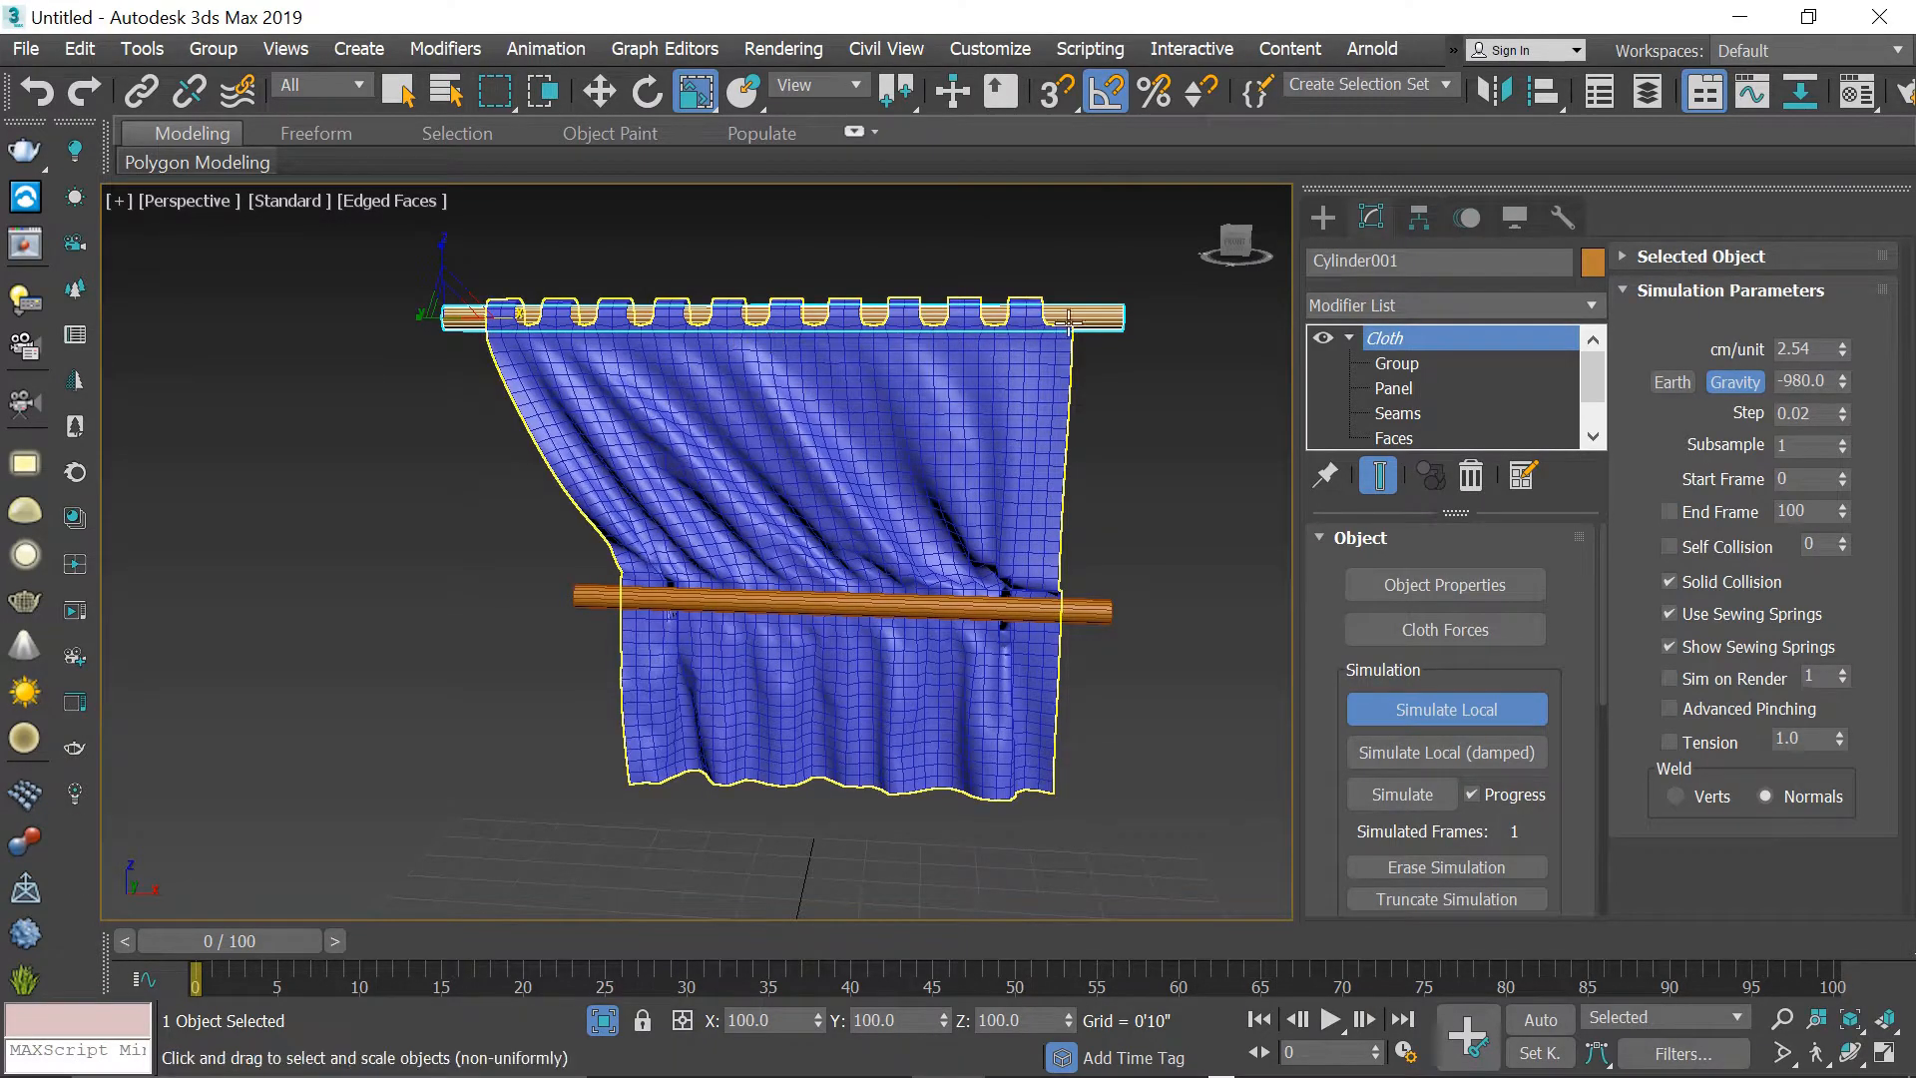
{"action": "left_click", "coordinate": [1419, 217]}
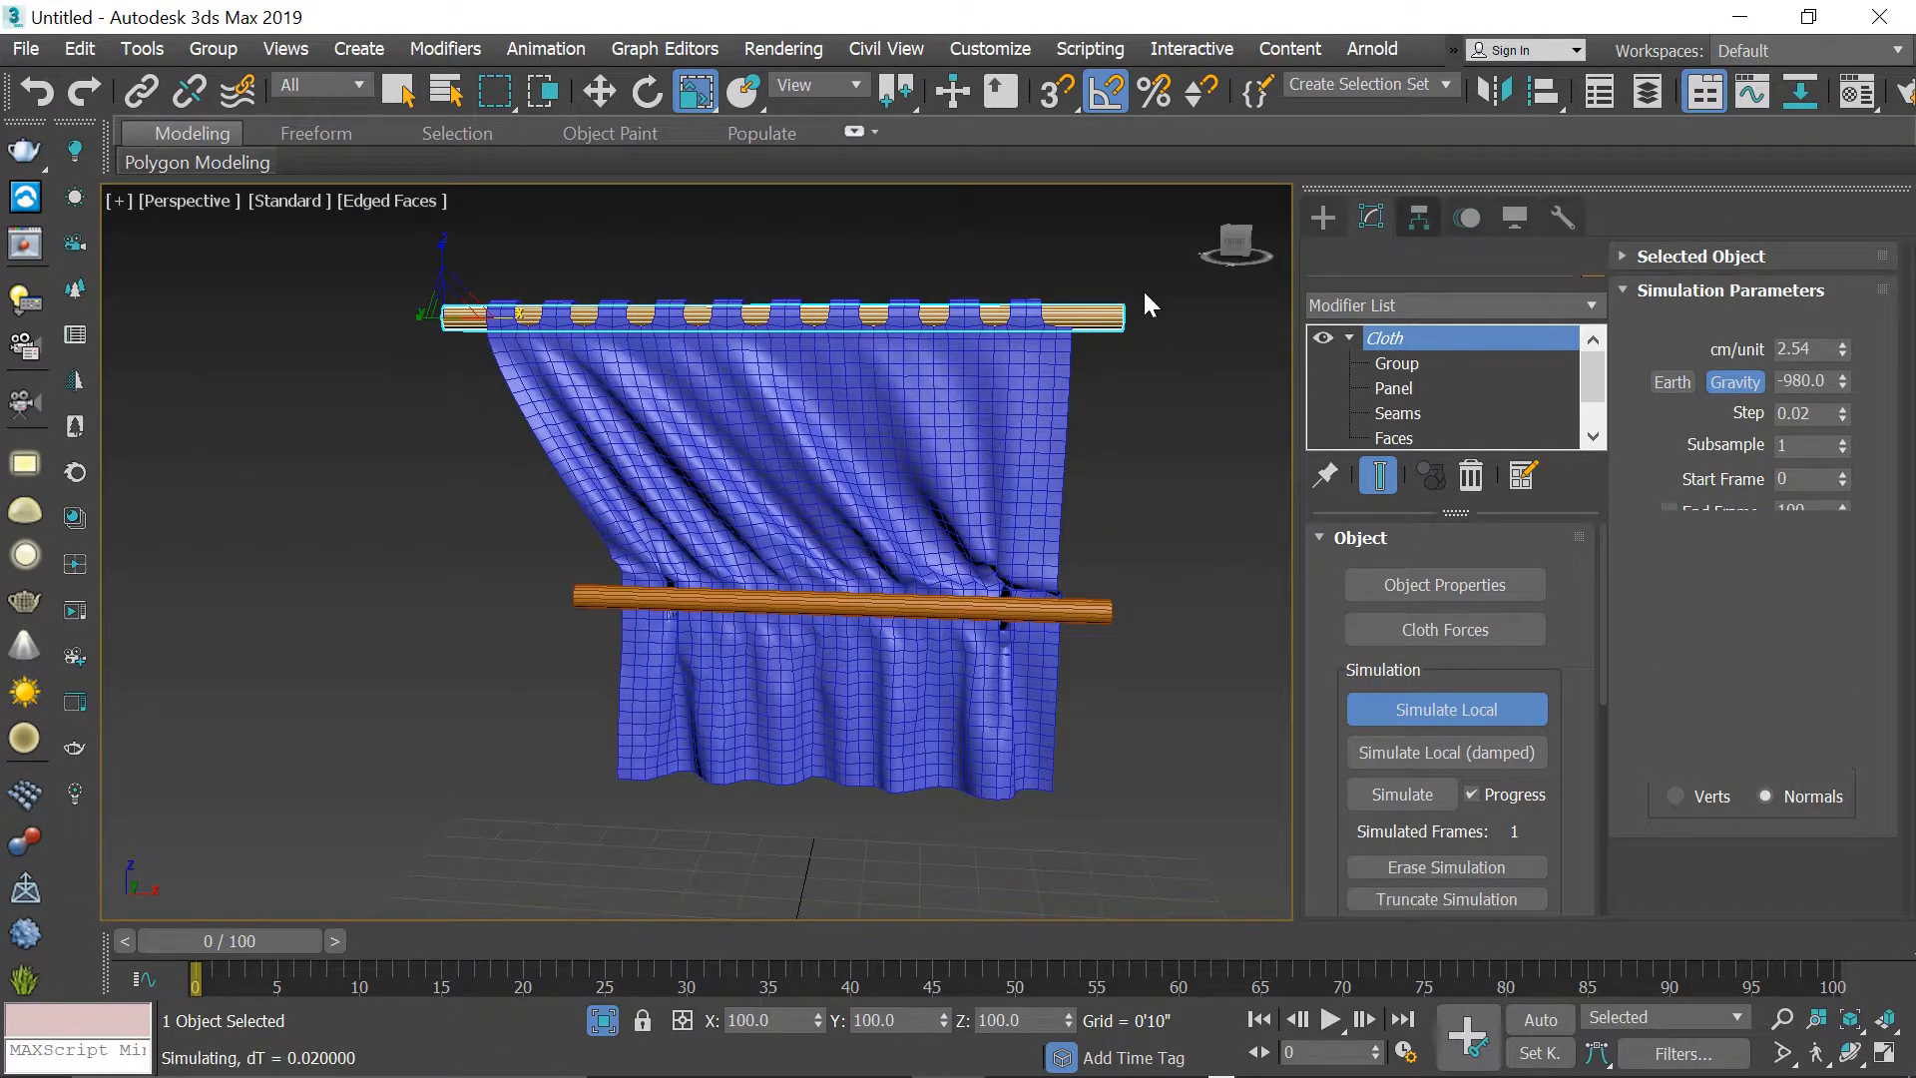
{"action": "left_click", "coordinate": [1403, 417]}
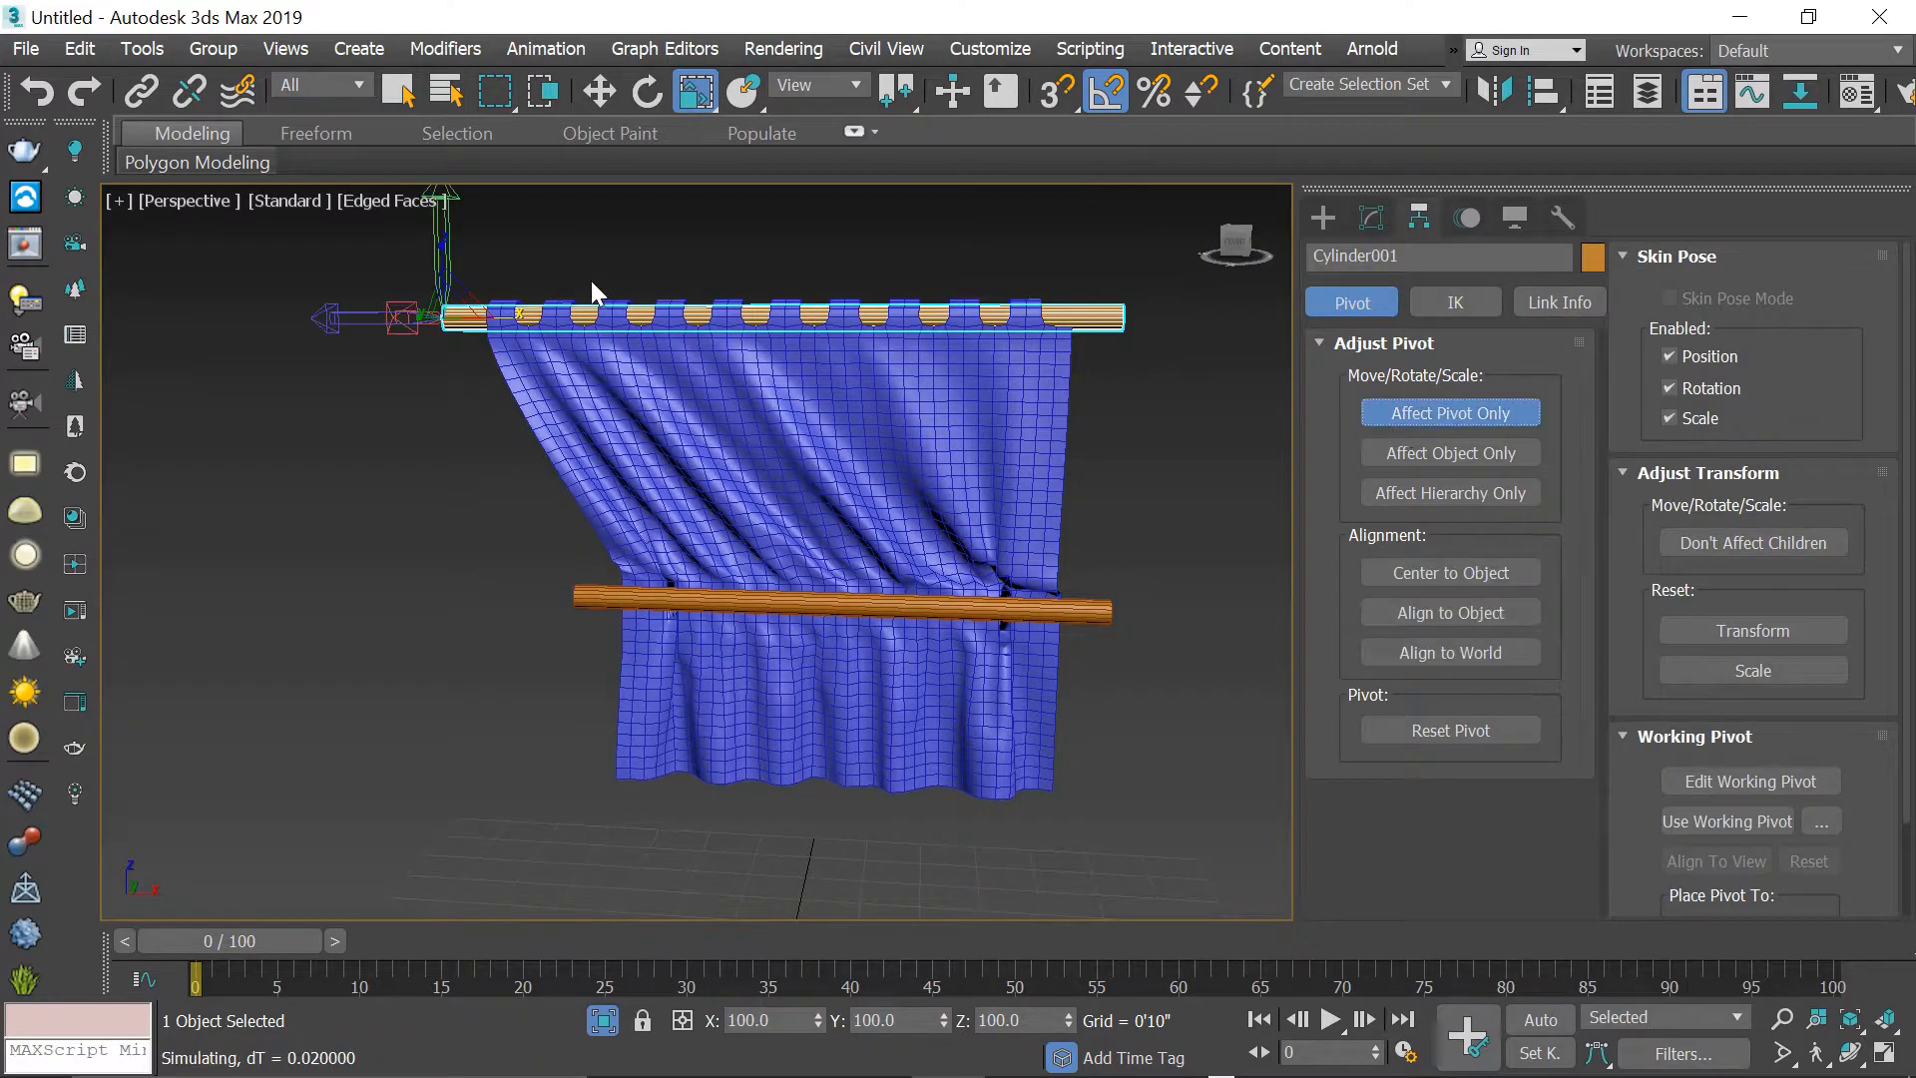
{"action": "key", "text": "w"}
{"action": "left_click_drag", "start_coordinate": [494, 317], "coordinate": [1158, 340]}
{"action": "left_click", "coordinate": [1323, 218]}
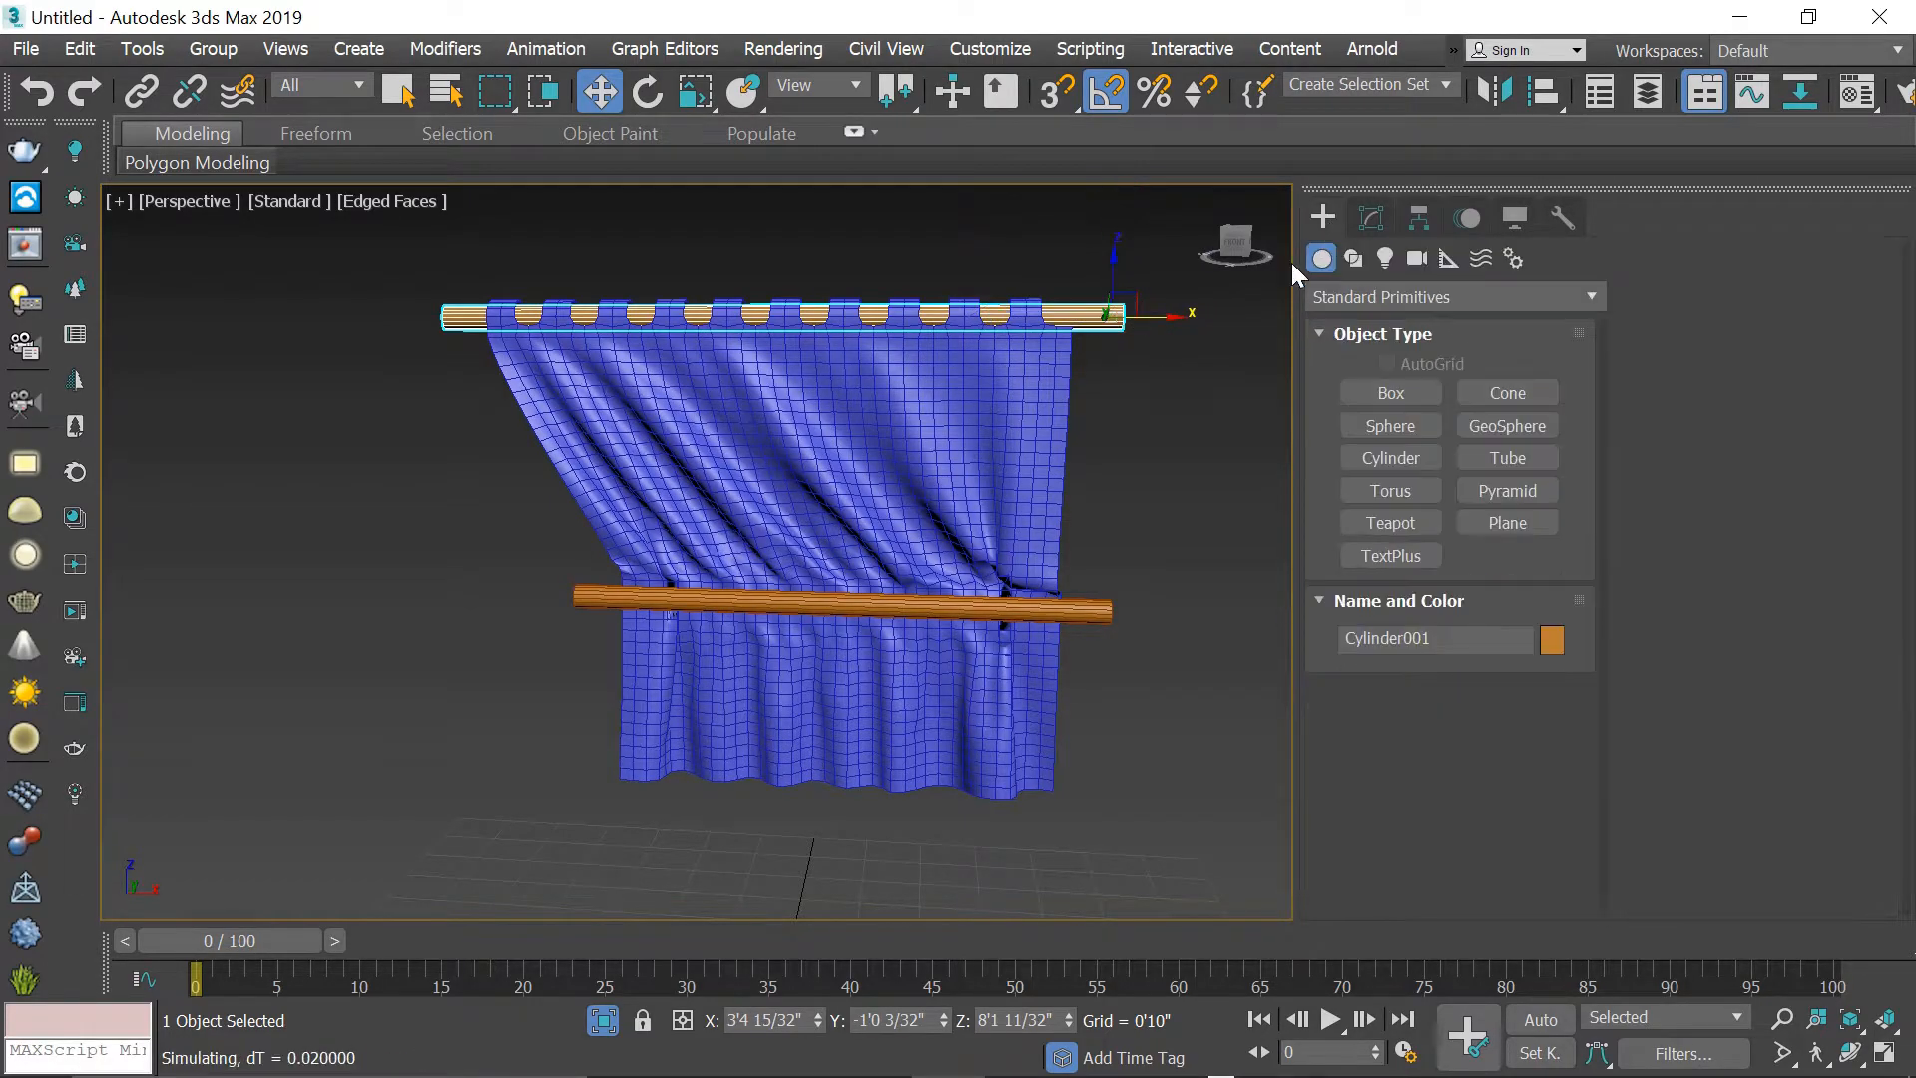
- Shorten the upper rod along its length to about 93.48% and the lower rod to about 72.63%
{"action": "left_click", "coordinate": [696, 91]}
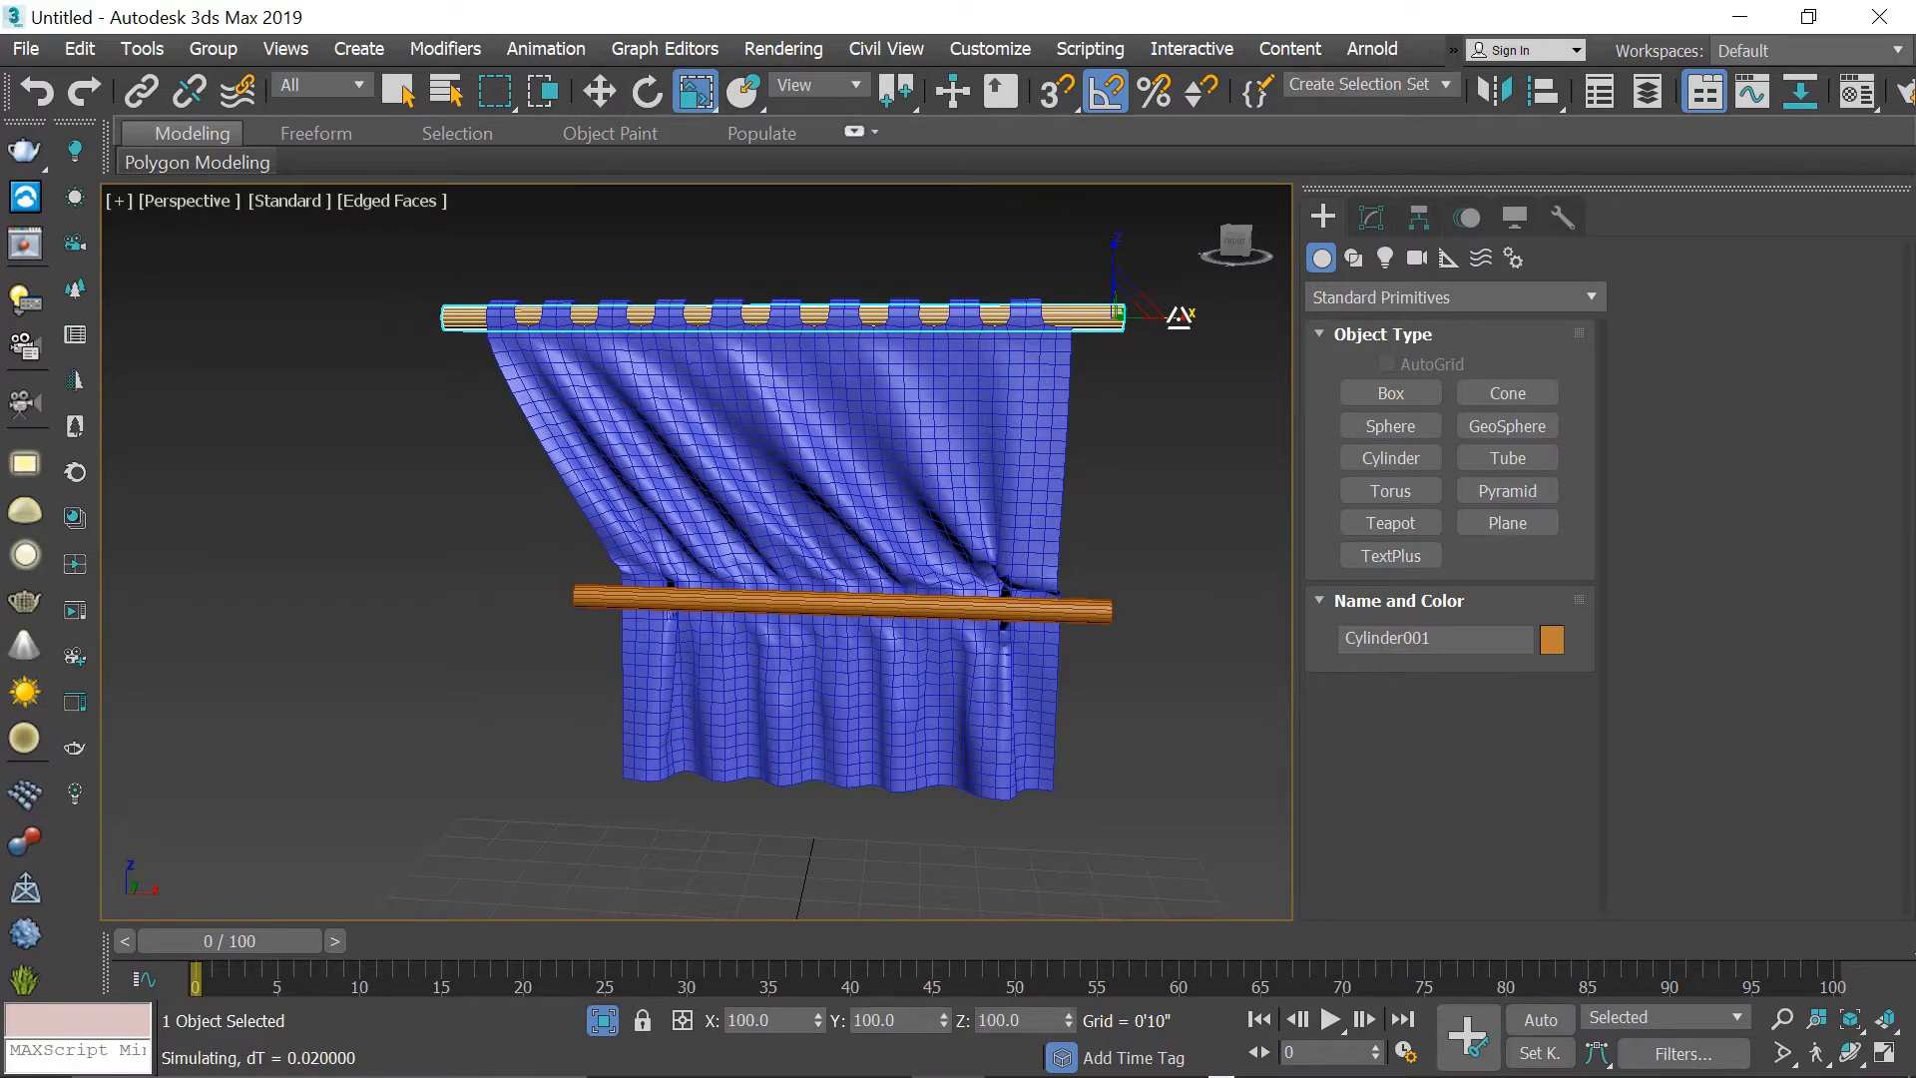
{"action": "left_click_drag", "start_coordinate": [1182, 315], "coordinate": [1174, 317]}
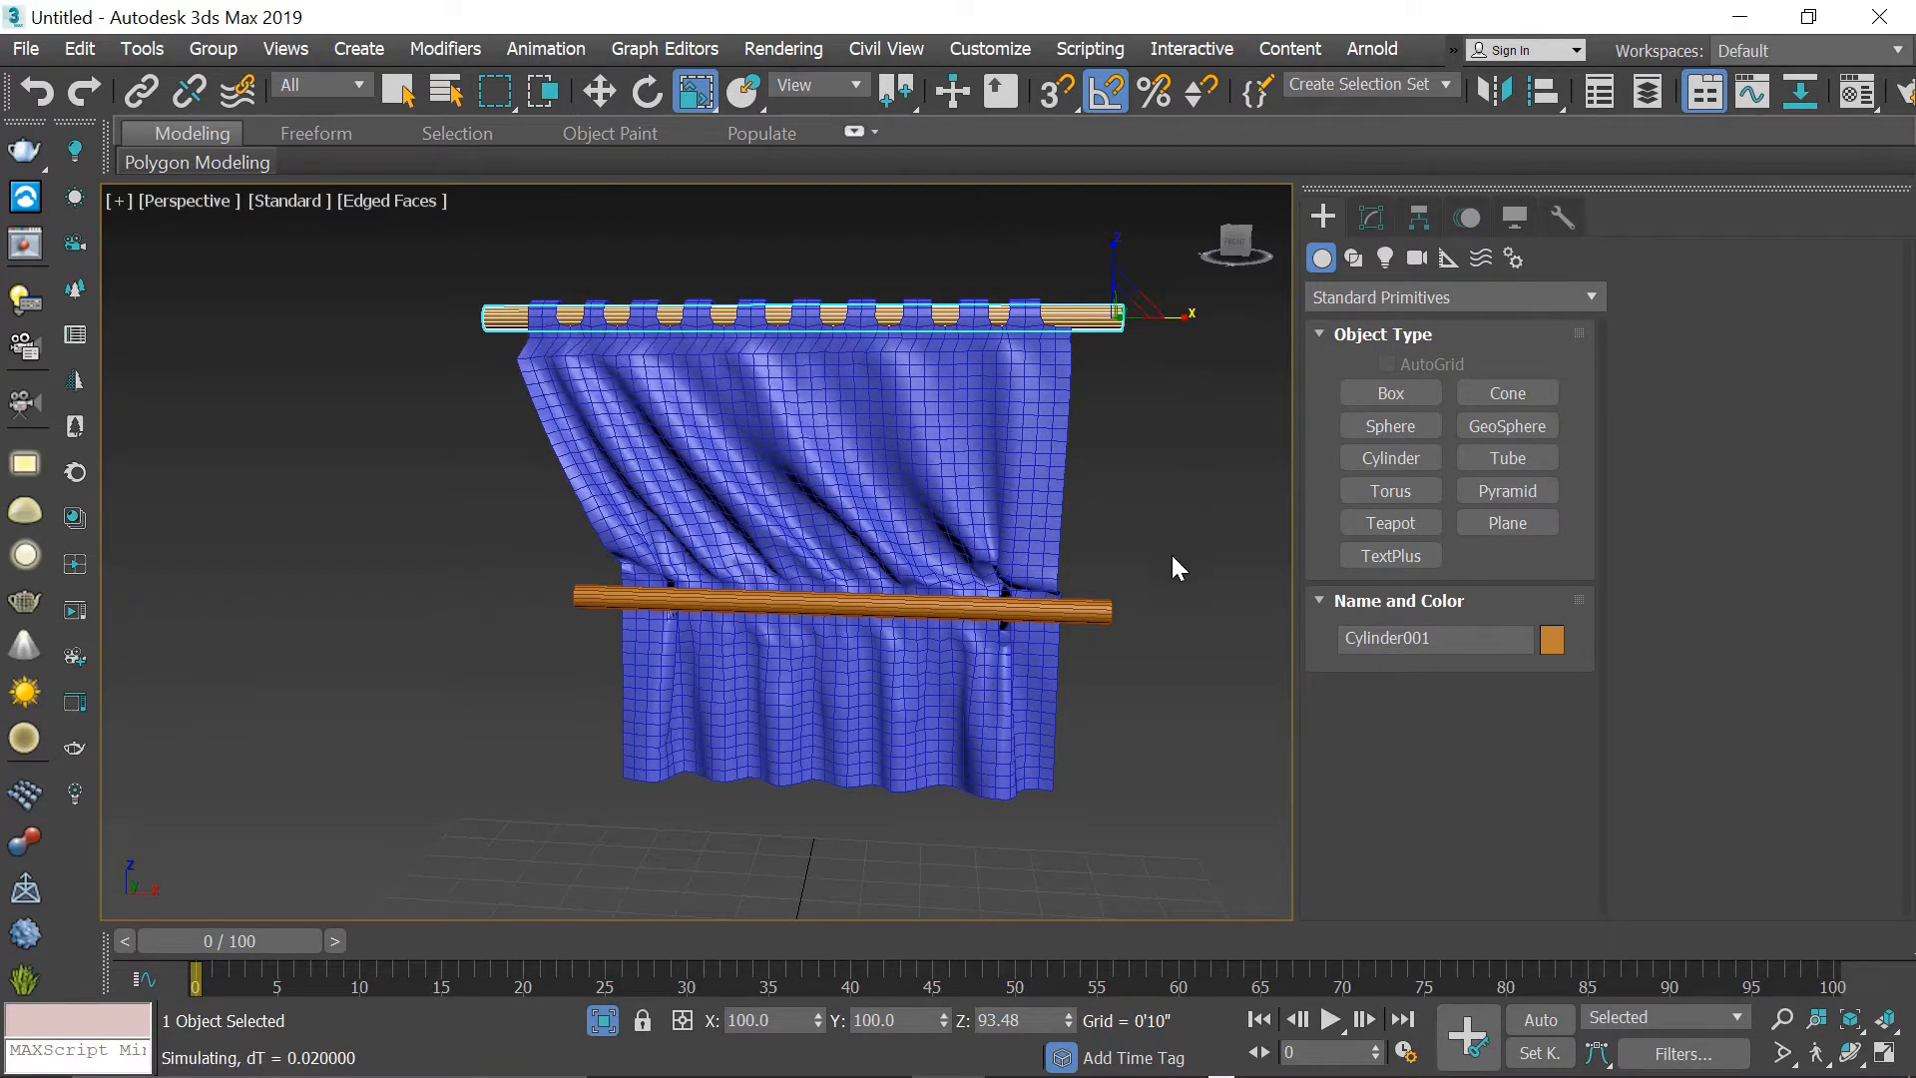
{"action": "left_click", "coordinate": [1102, 603]}
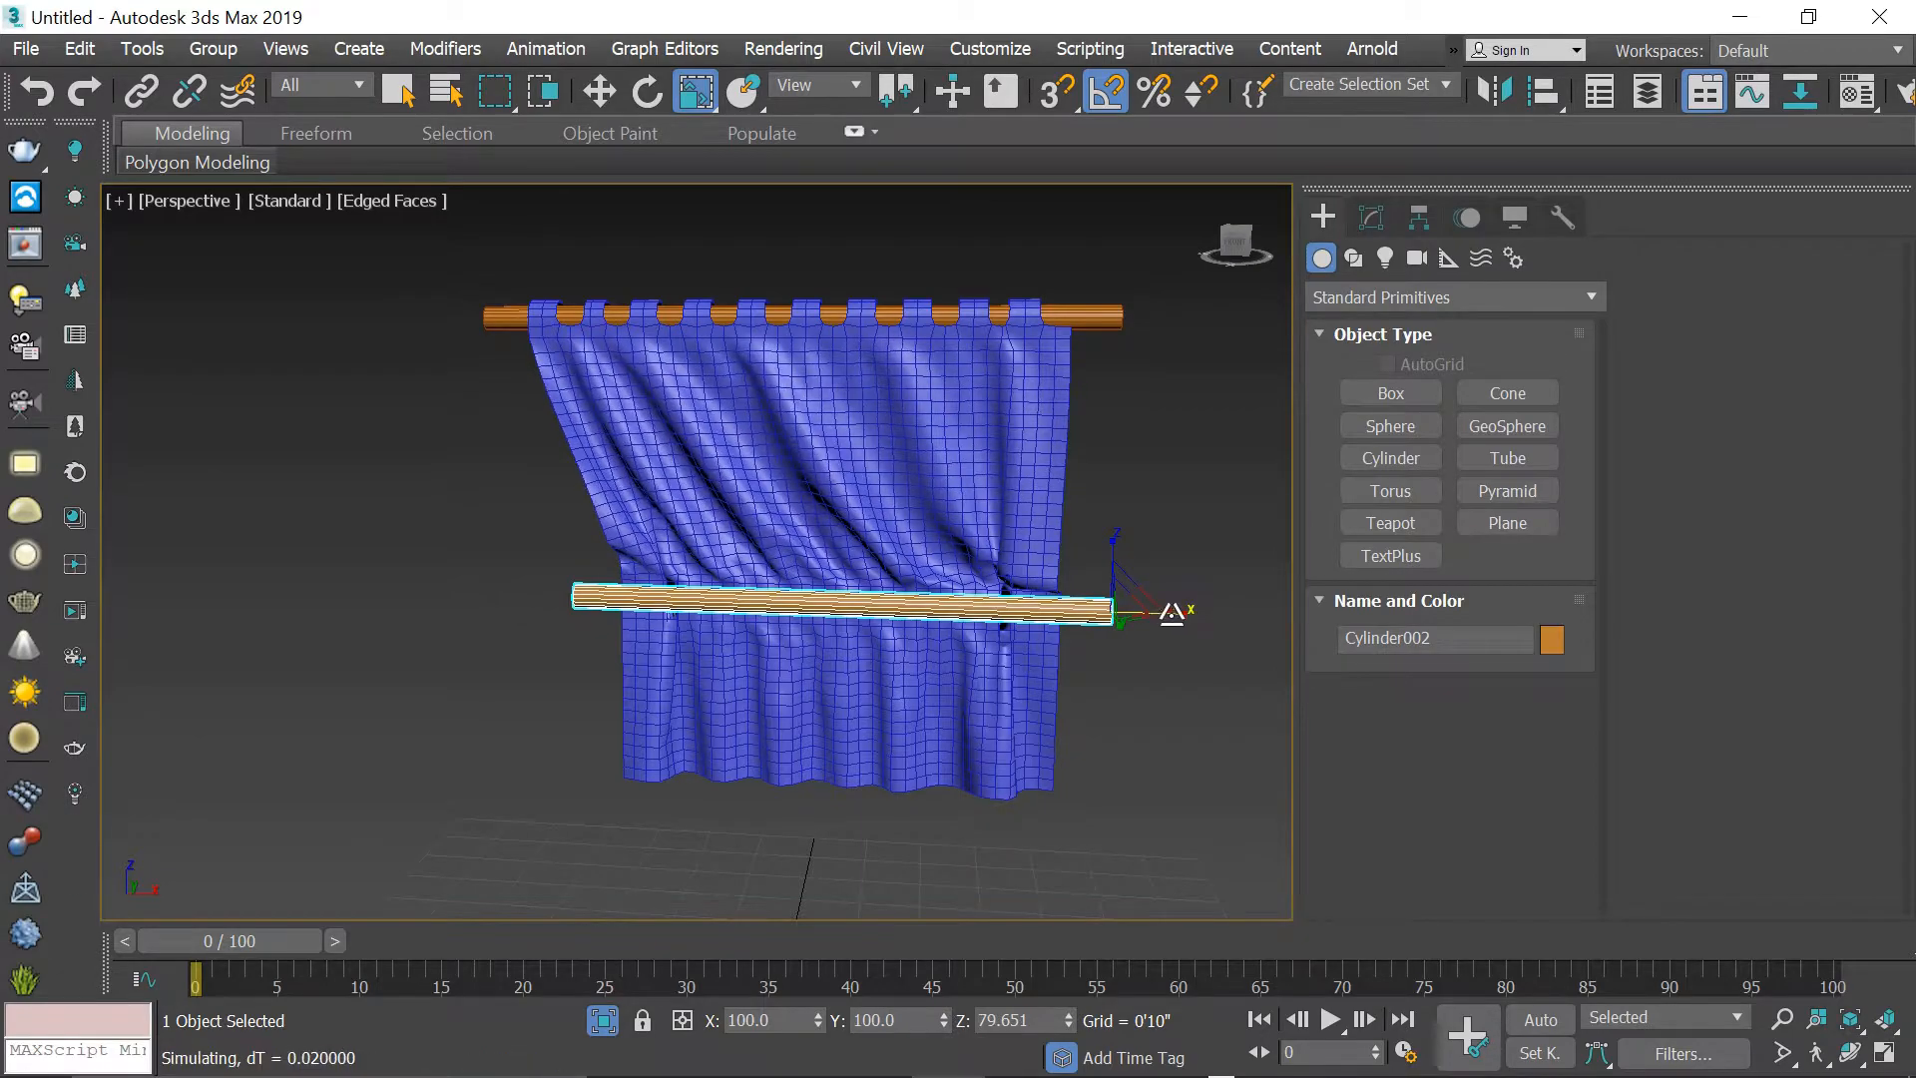
{"action": "left_click_drag", "start_coordinate": [1168, 611], "coordinate": [1164, 612]}
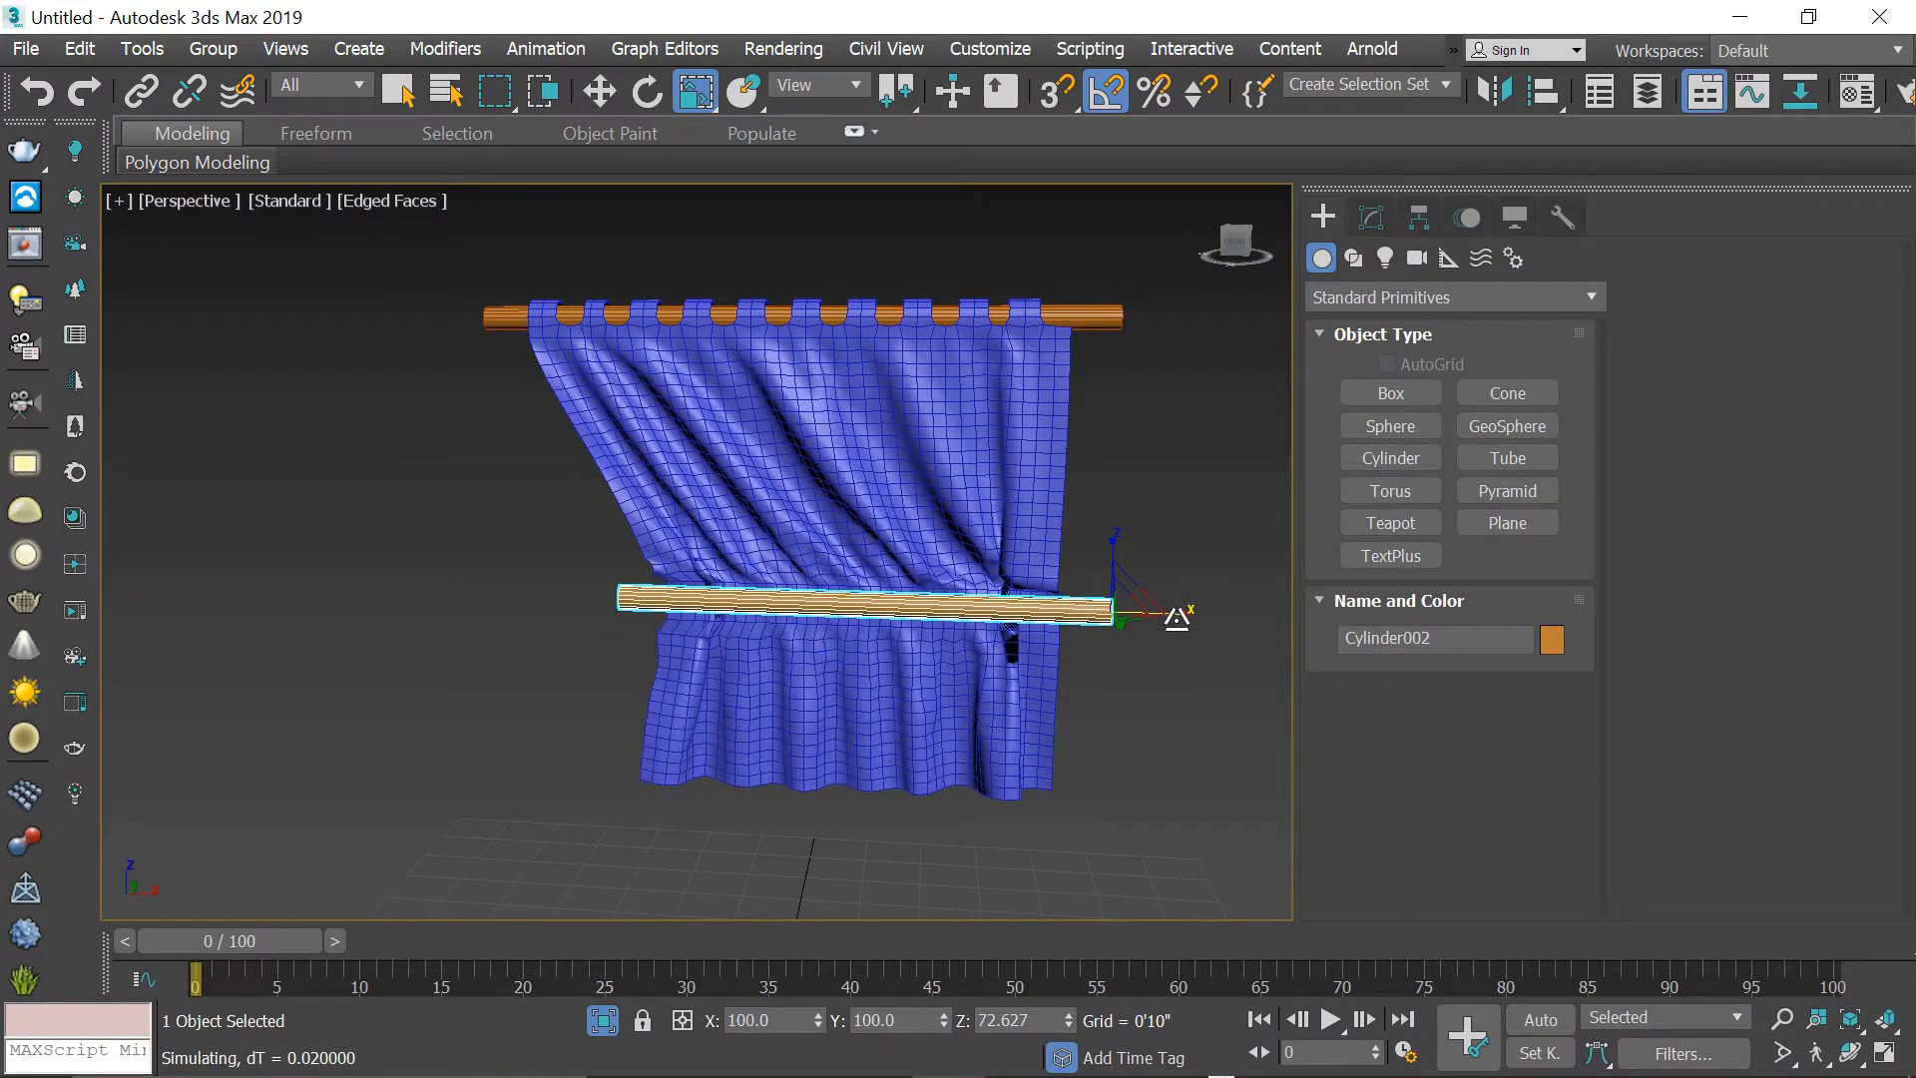
- Enable Self Collision with a value of 2 and shorten the lower rod to about 68.65%
{"action": "left_click", "coordinate": [1371, 217]}
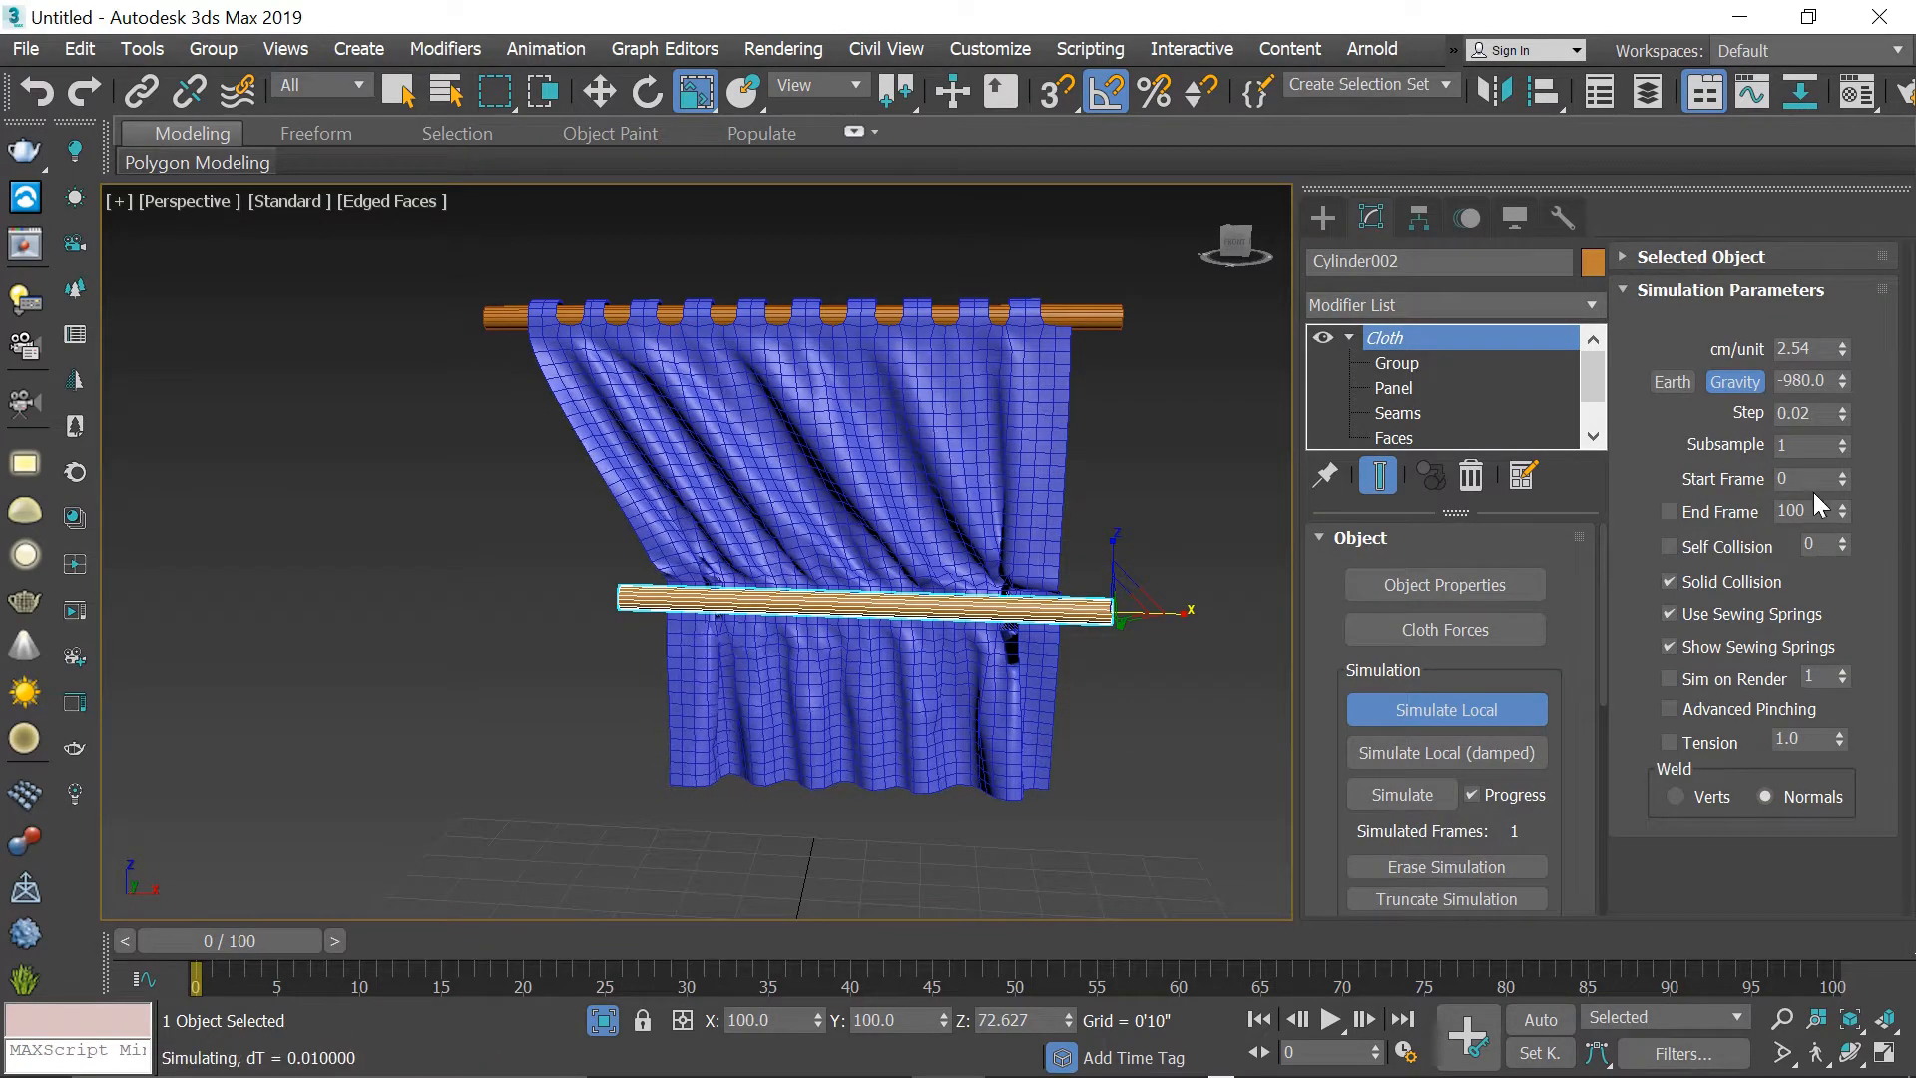
{"action": "left_click", "coordinate": [1685, 547]}
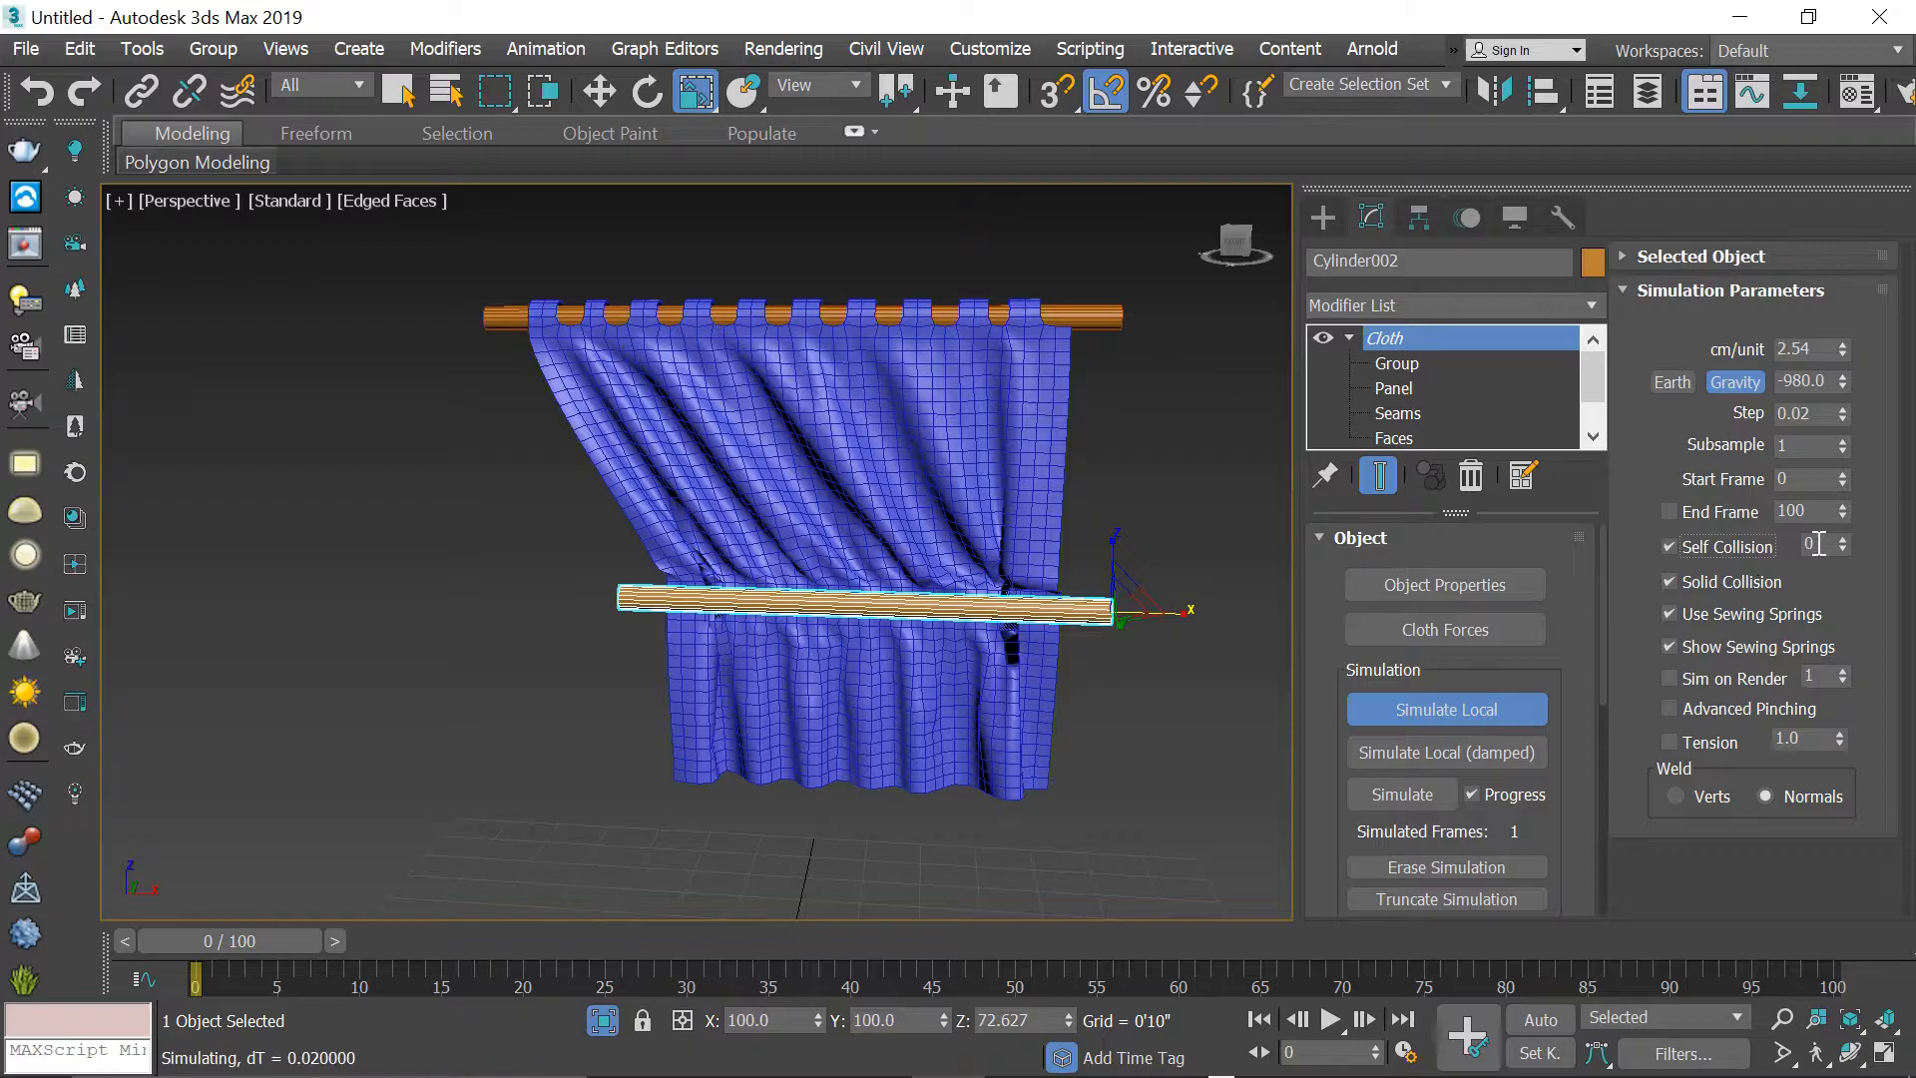
{"action": "type", "text": "2"}
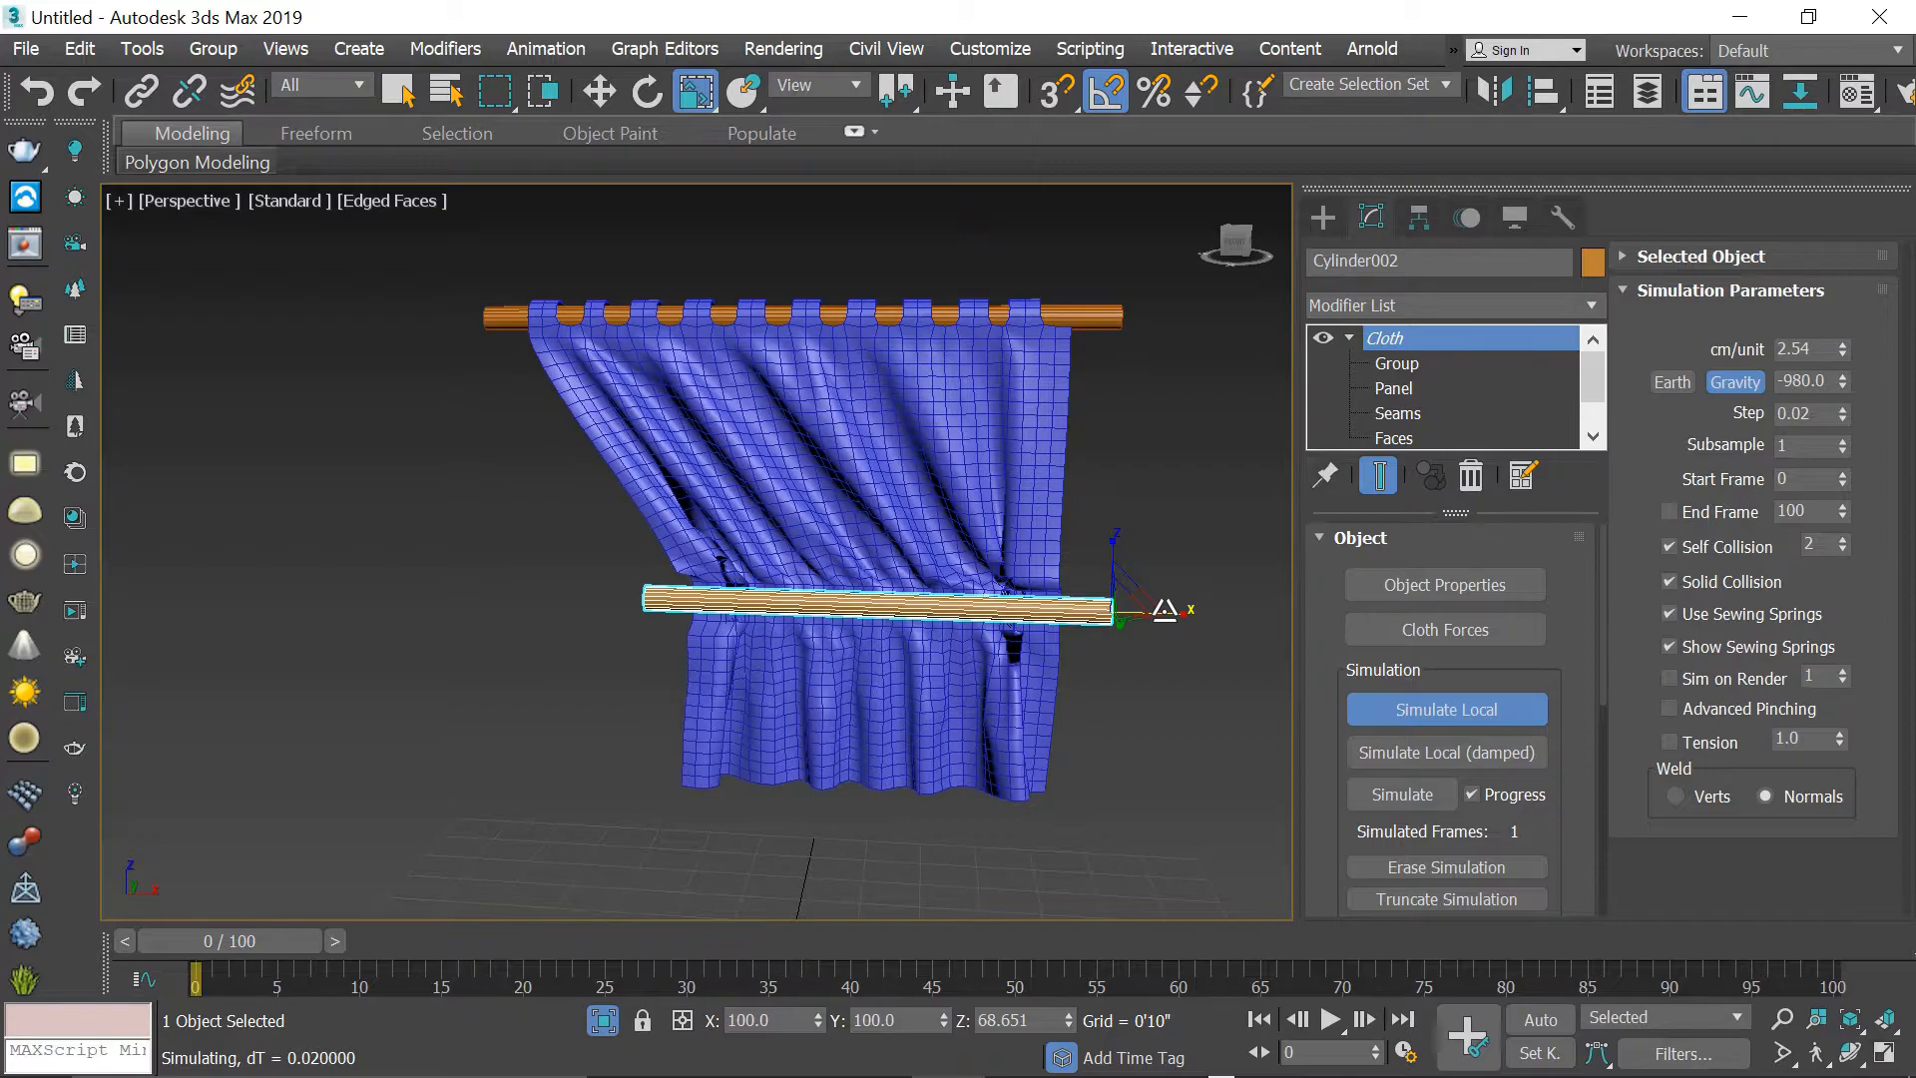
- Shorten the upper rod along its length to about 87.36% and the lower rod to about 64.19%
{"action": "middle_click_drag", "start_coordinate": [729, 586], "coordinate": [910, 565], "text": "alt"}
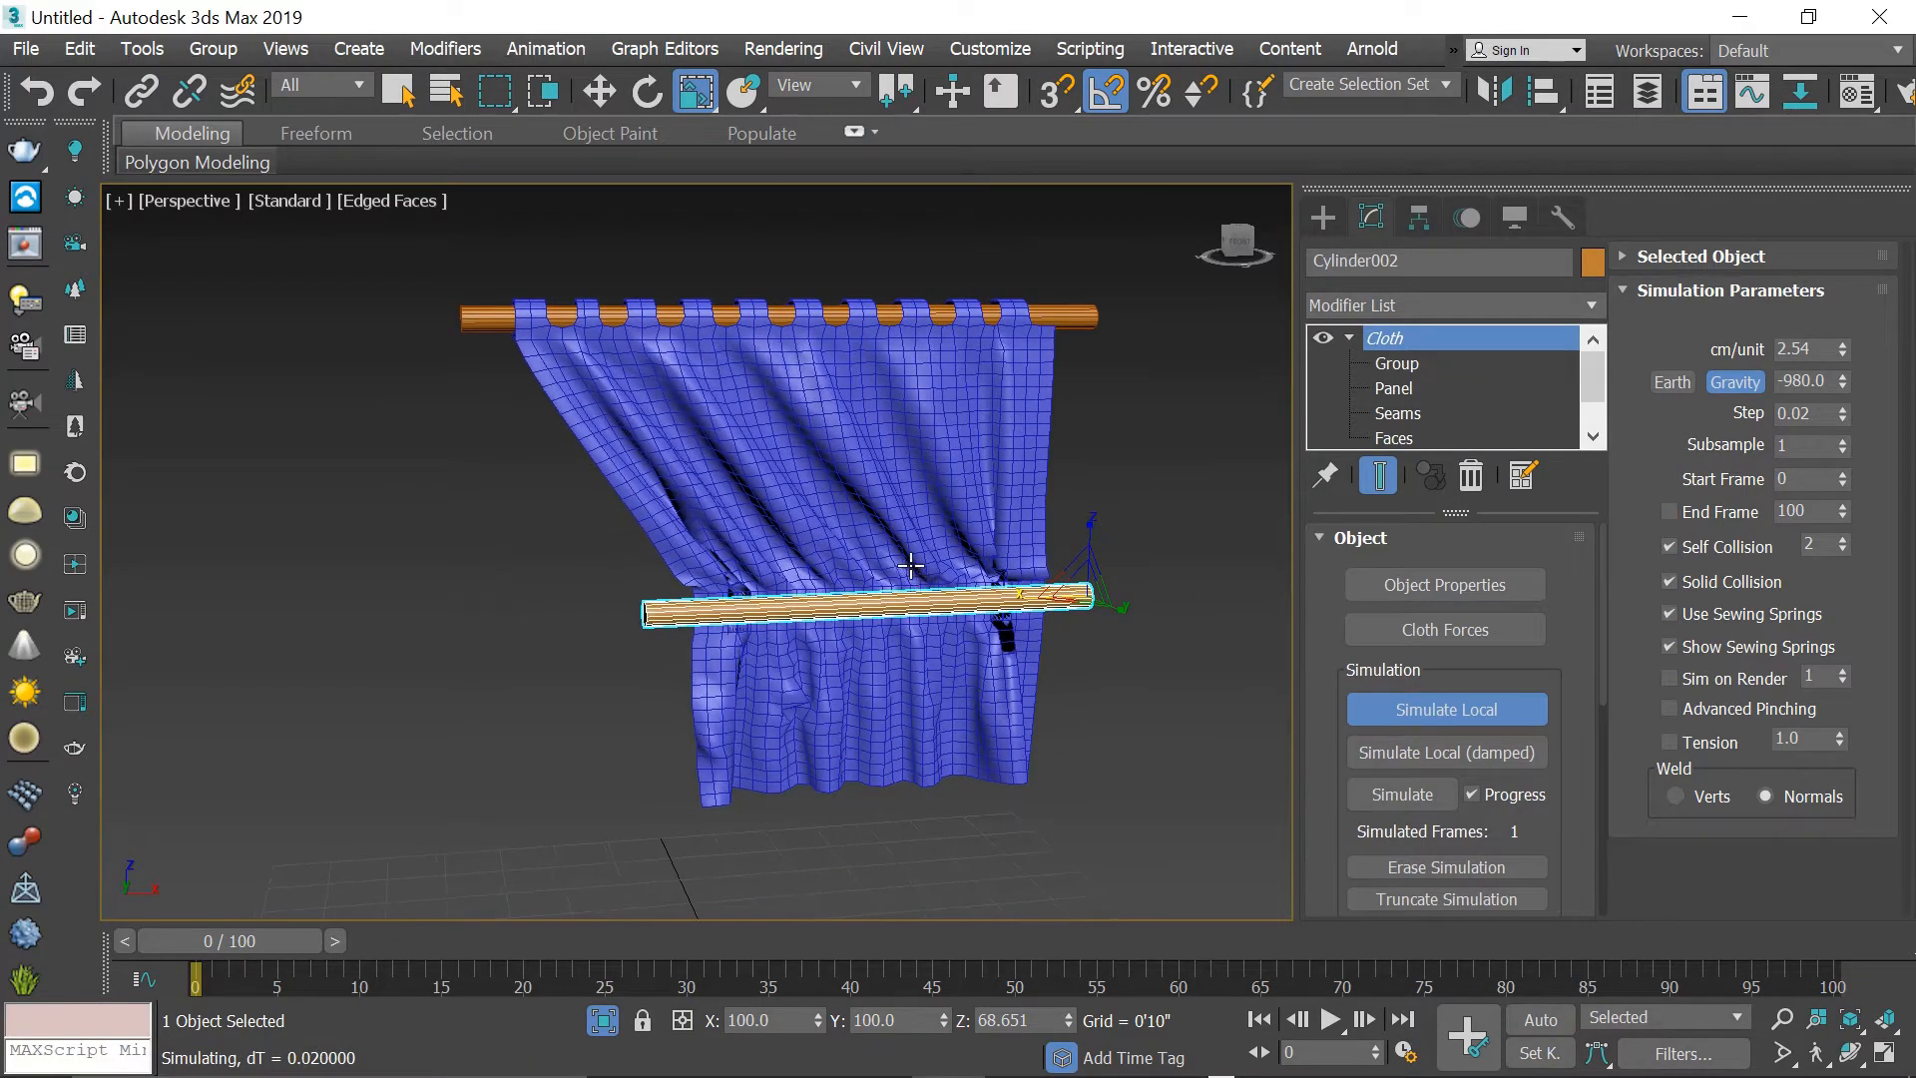
{"action": "left_click", "coordinate": [1079, 322]}
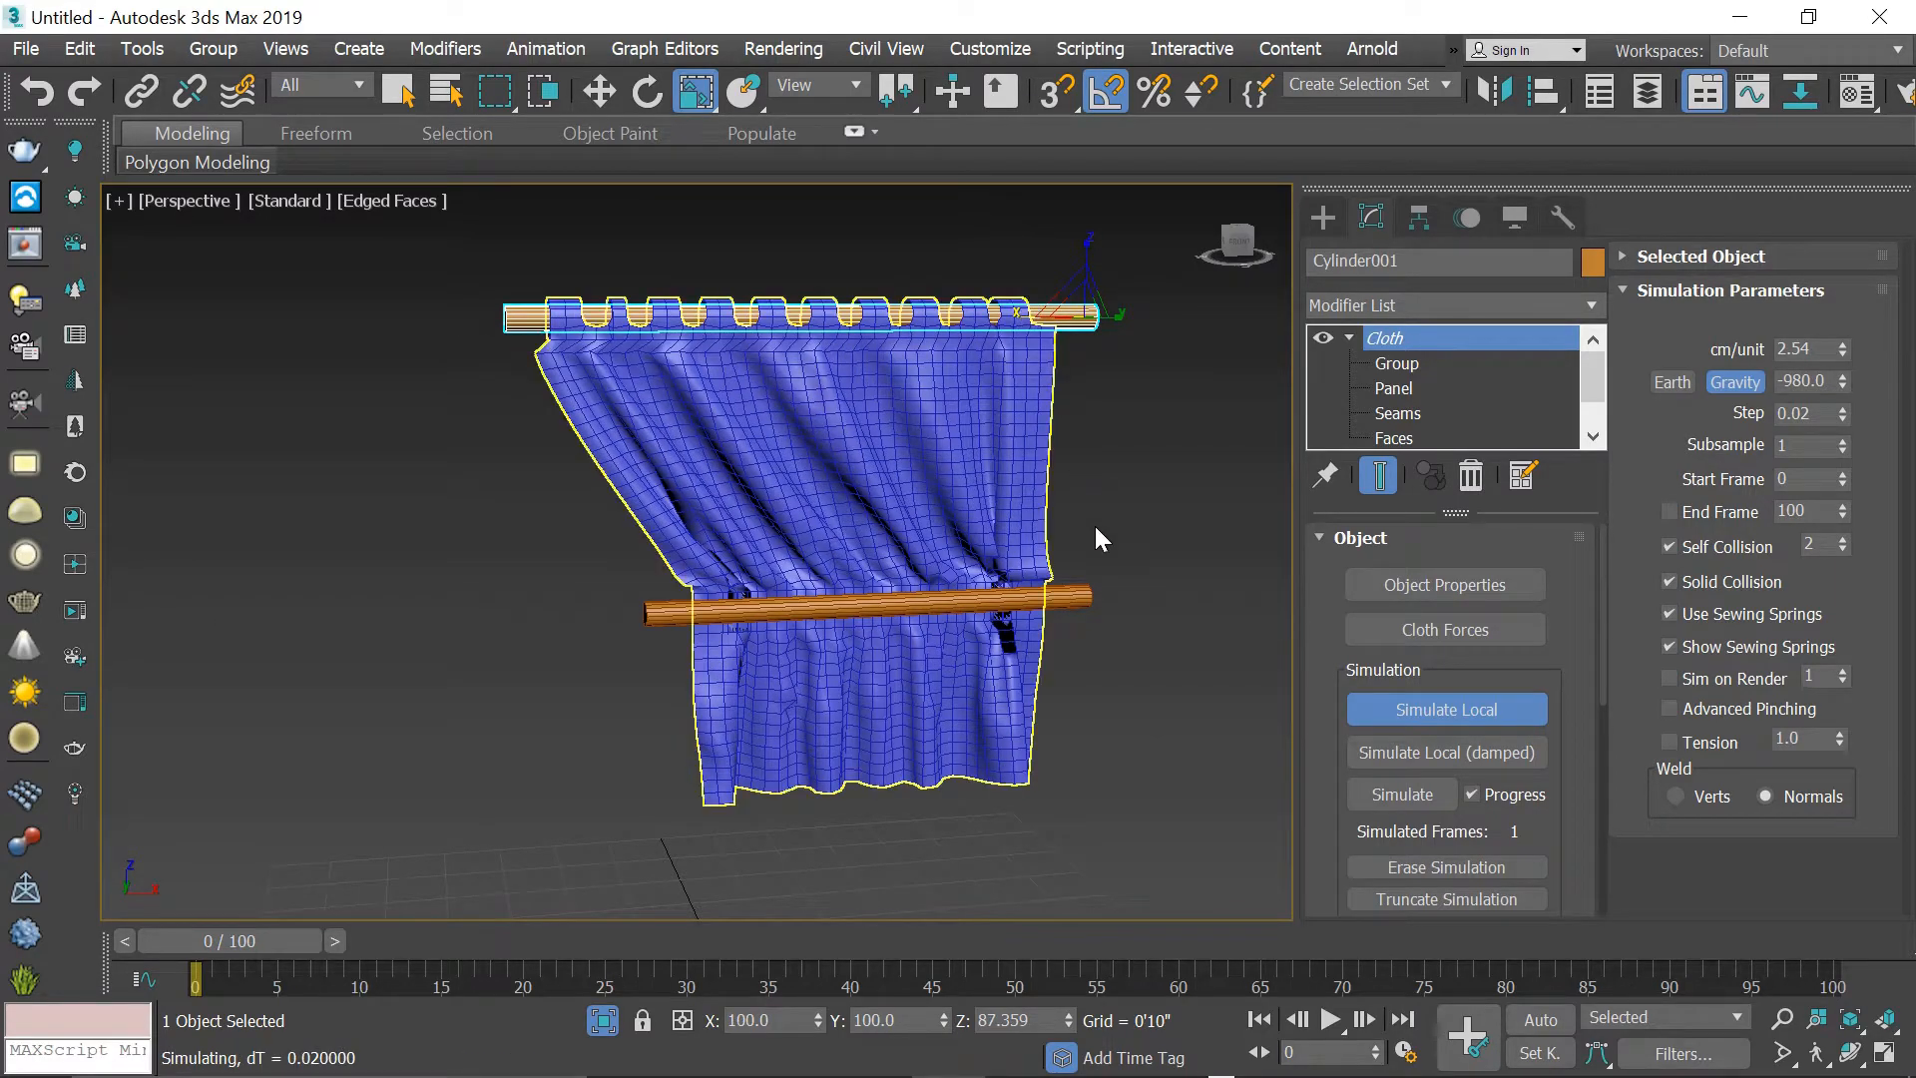
{"action": "left_click", "coordinate": [1076, 597]}
{"action": "middle_click_drag", "start_coordinate": [1147, 603], "coordinate": [1062, 615], "text": "alt"}
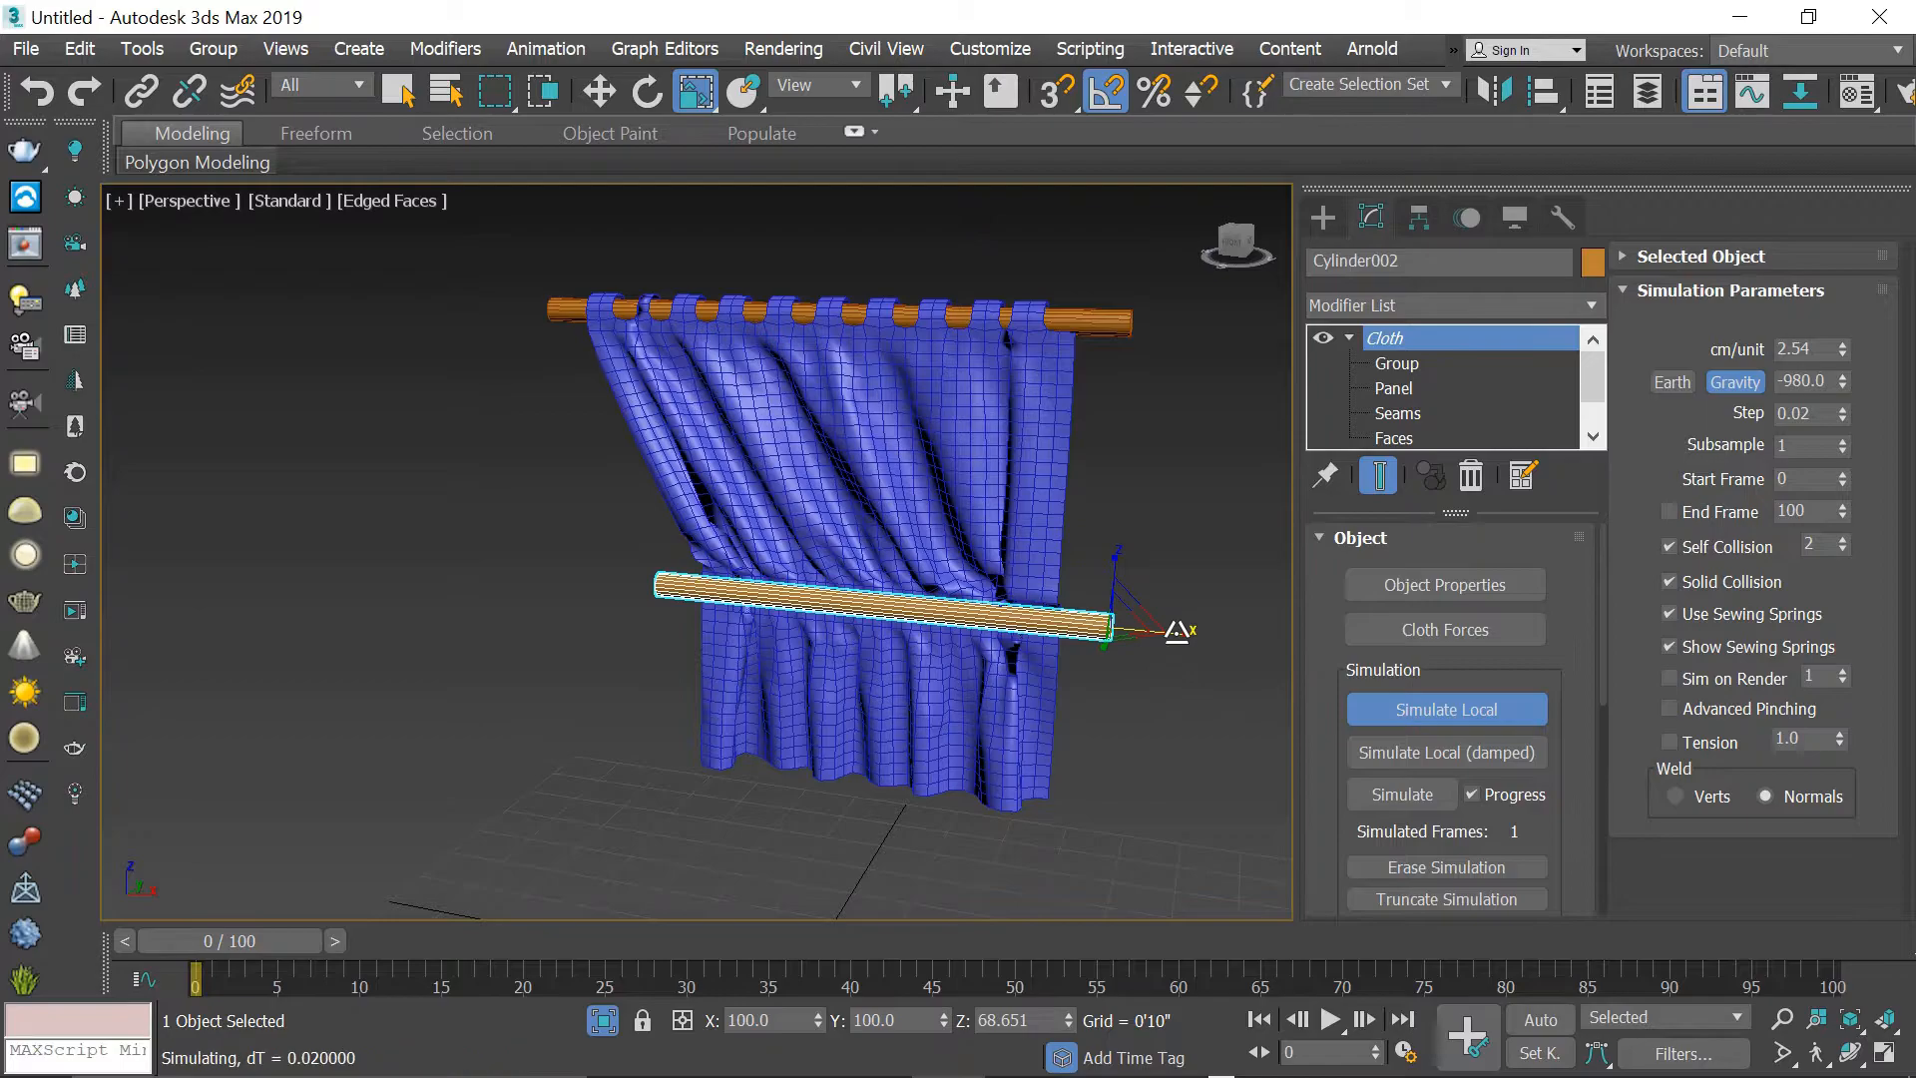
{"action": "left_click_drag", "start_coordinate": [1178, 631], "coordinate": [1172, 630]}
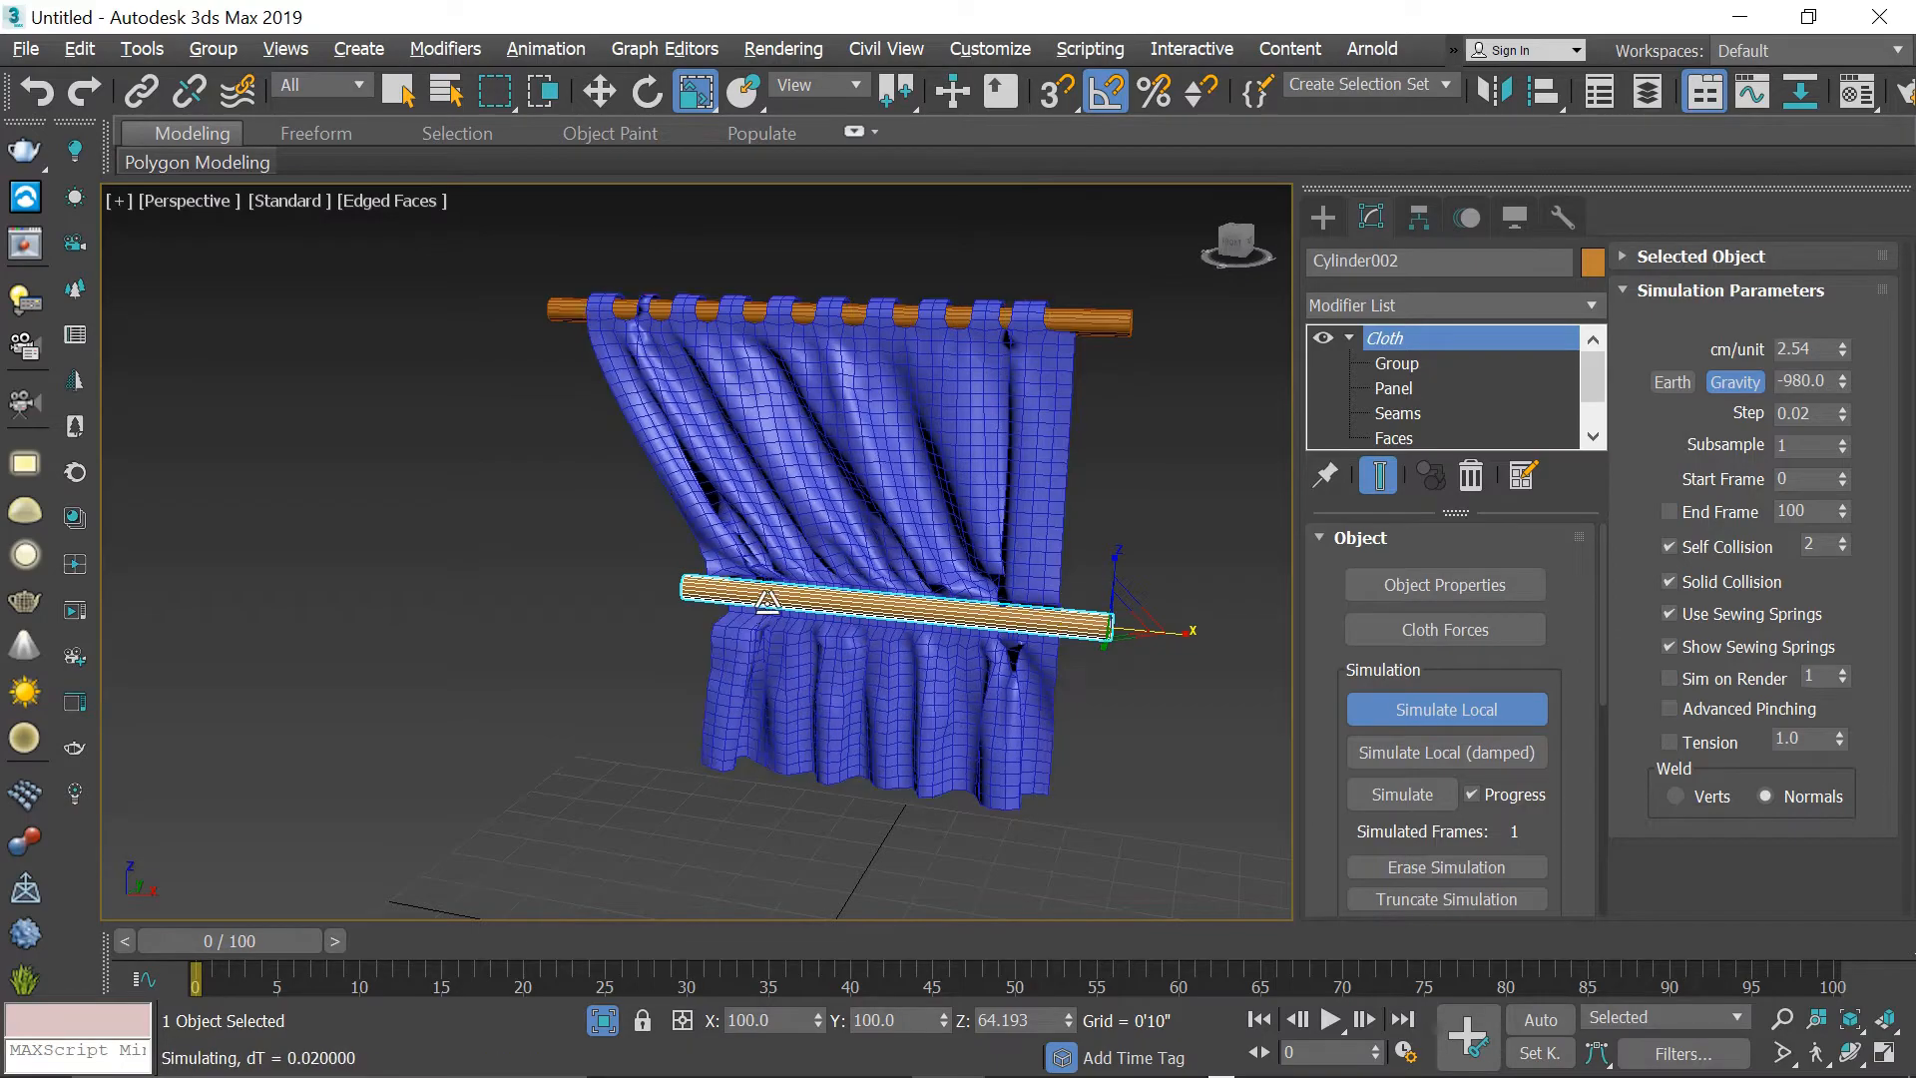
- Stop the local simulation and delete the lower rod
{"action": "middle_click_drag", "start_coordinate": [788, 547], "coordinate": [900, 540], "text": "alt"}
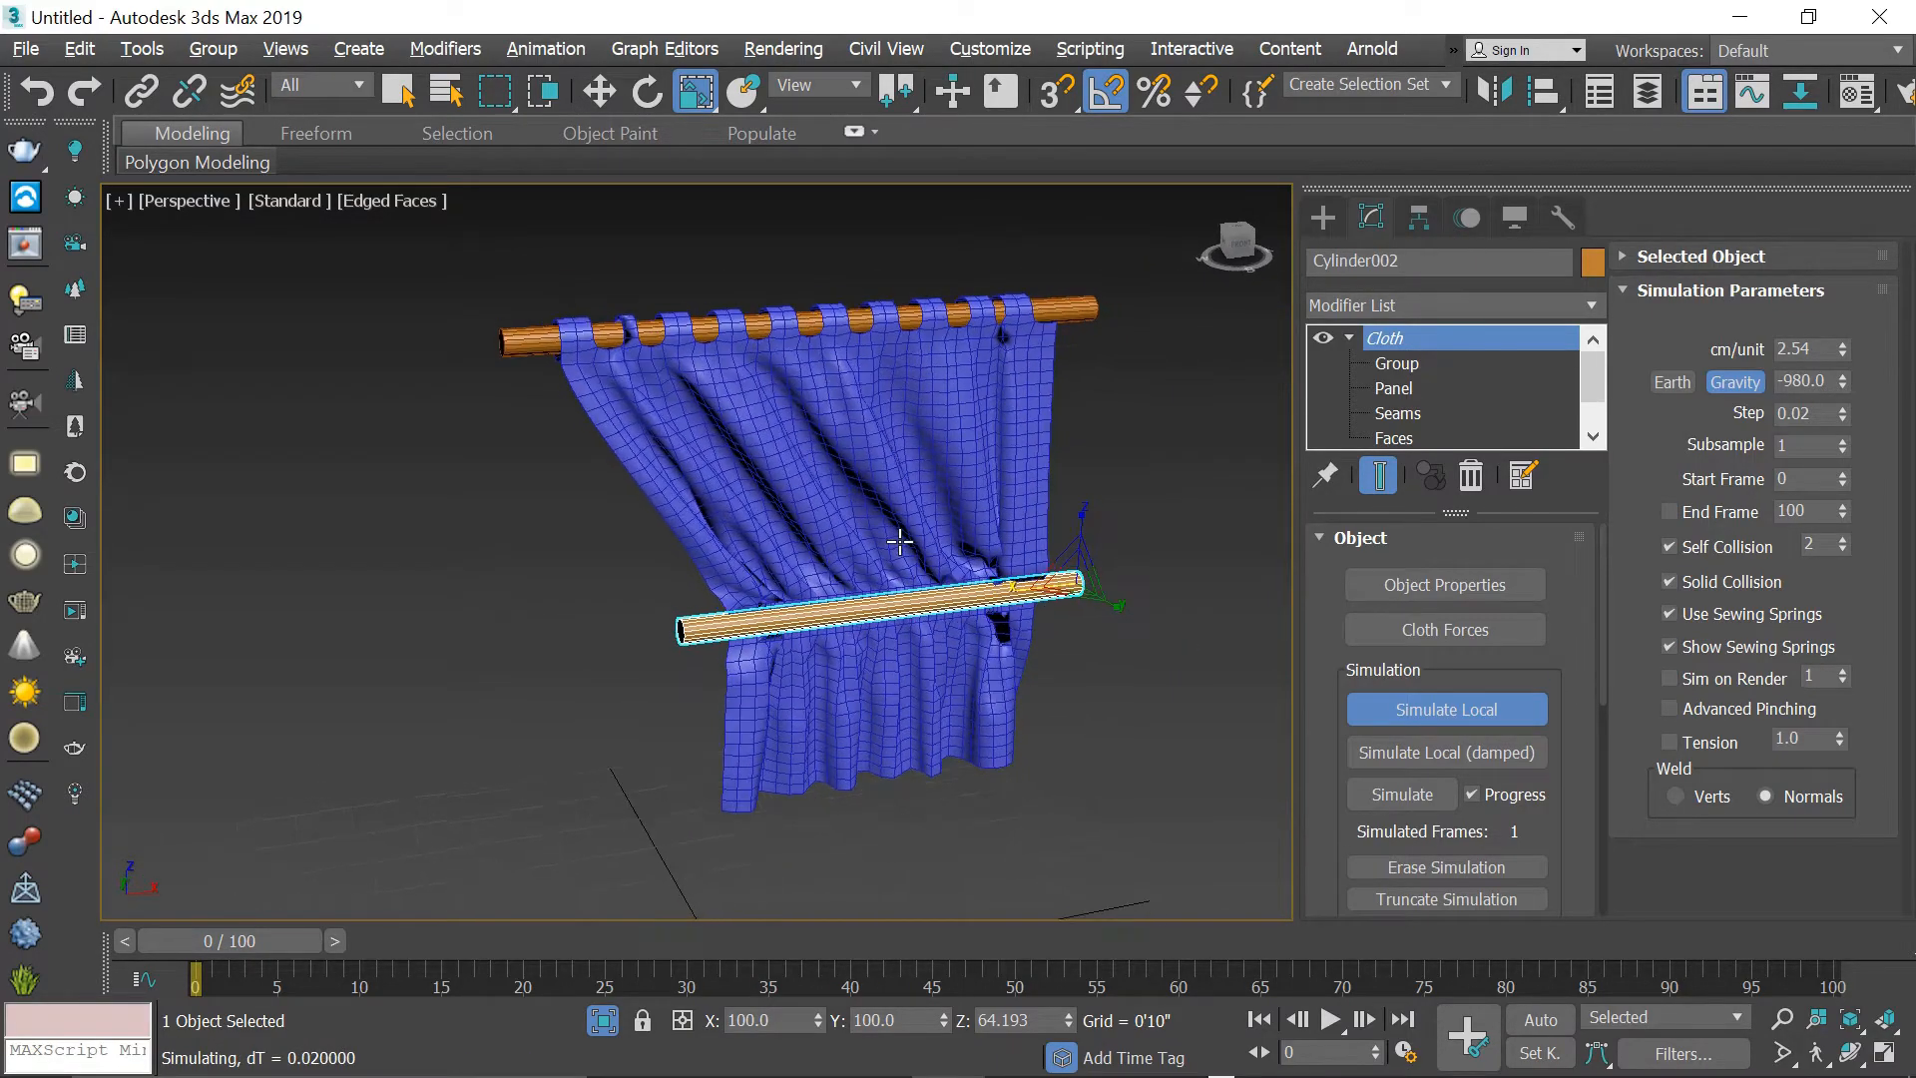
{"action": "middle_click_drag", "start_coordinate": [980, 646], "coordinate": [953, 623]}
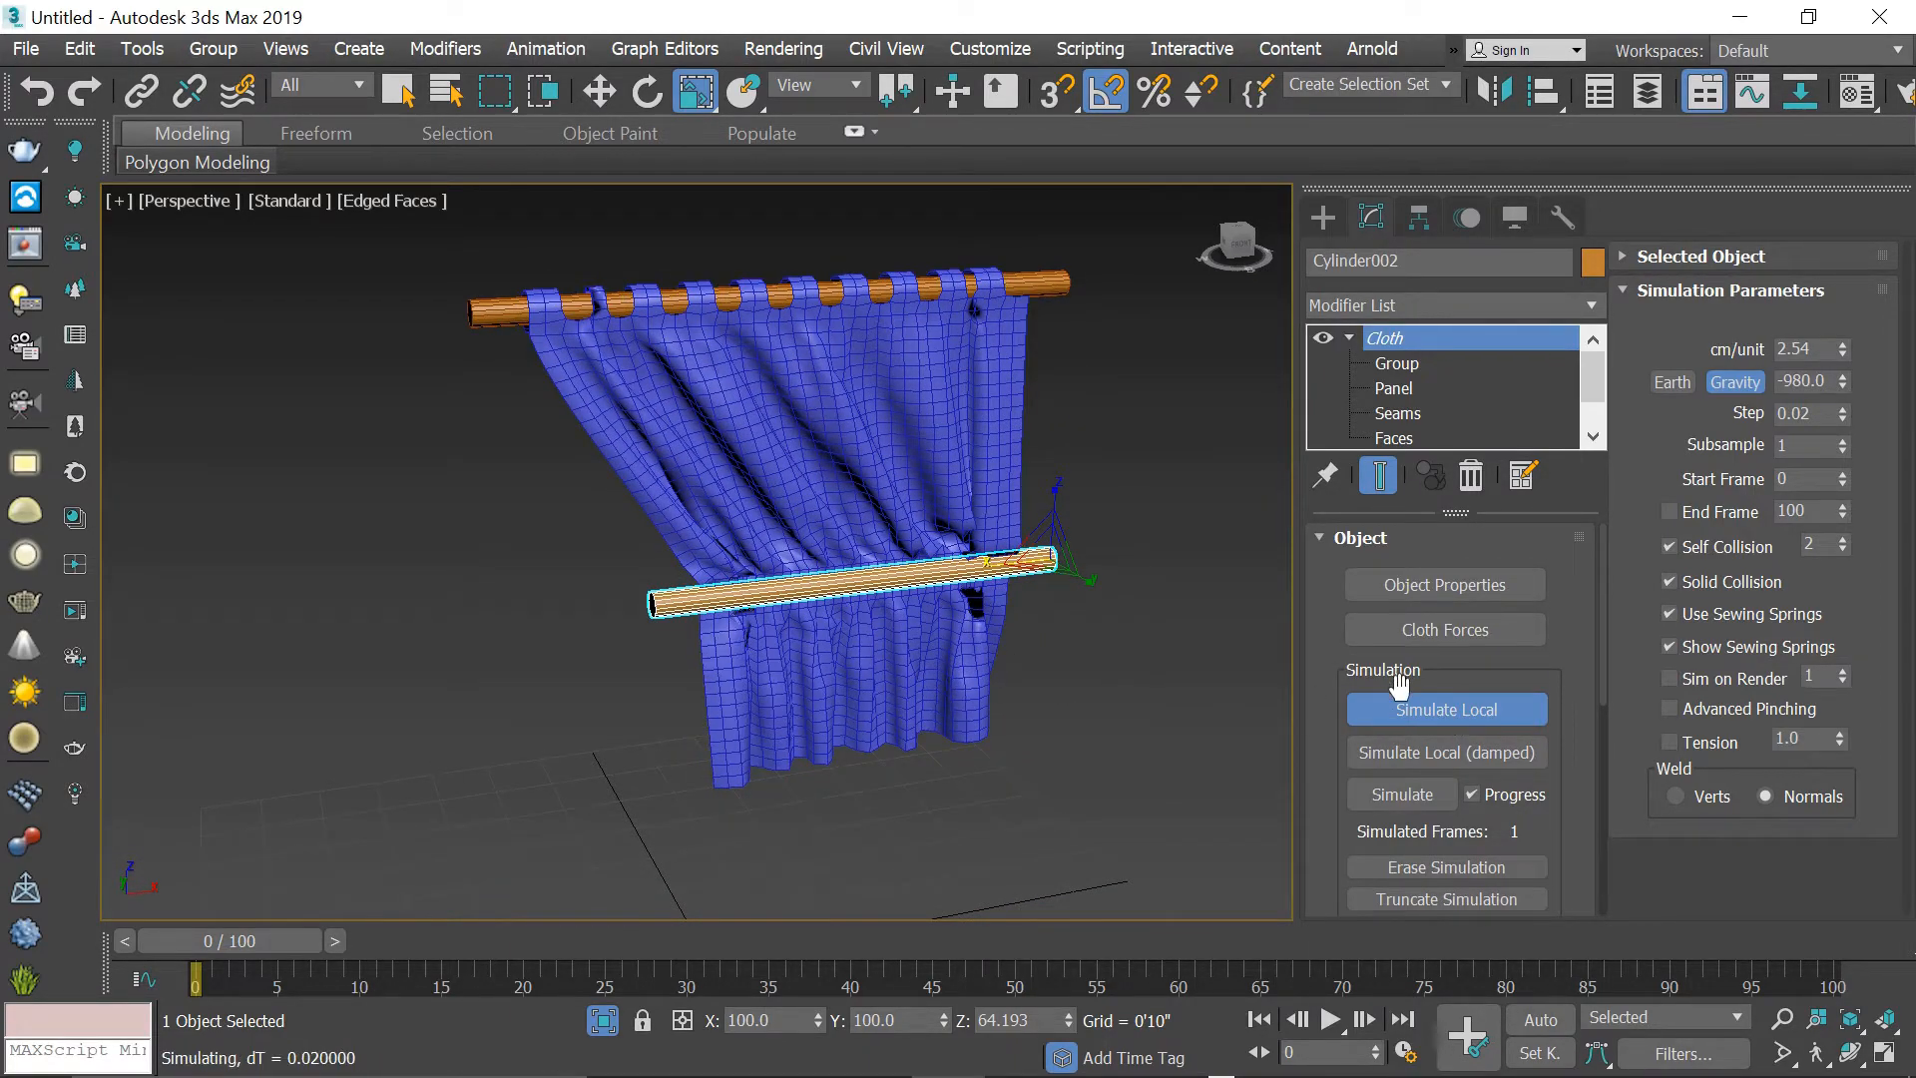
{"action": "left_click", "coordinate": [1409, 710]}
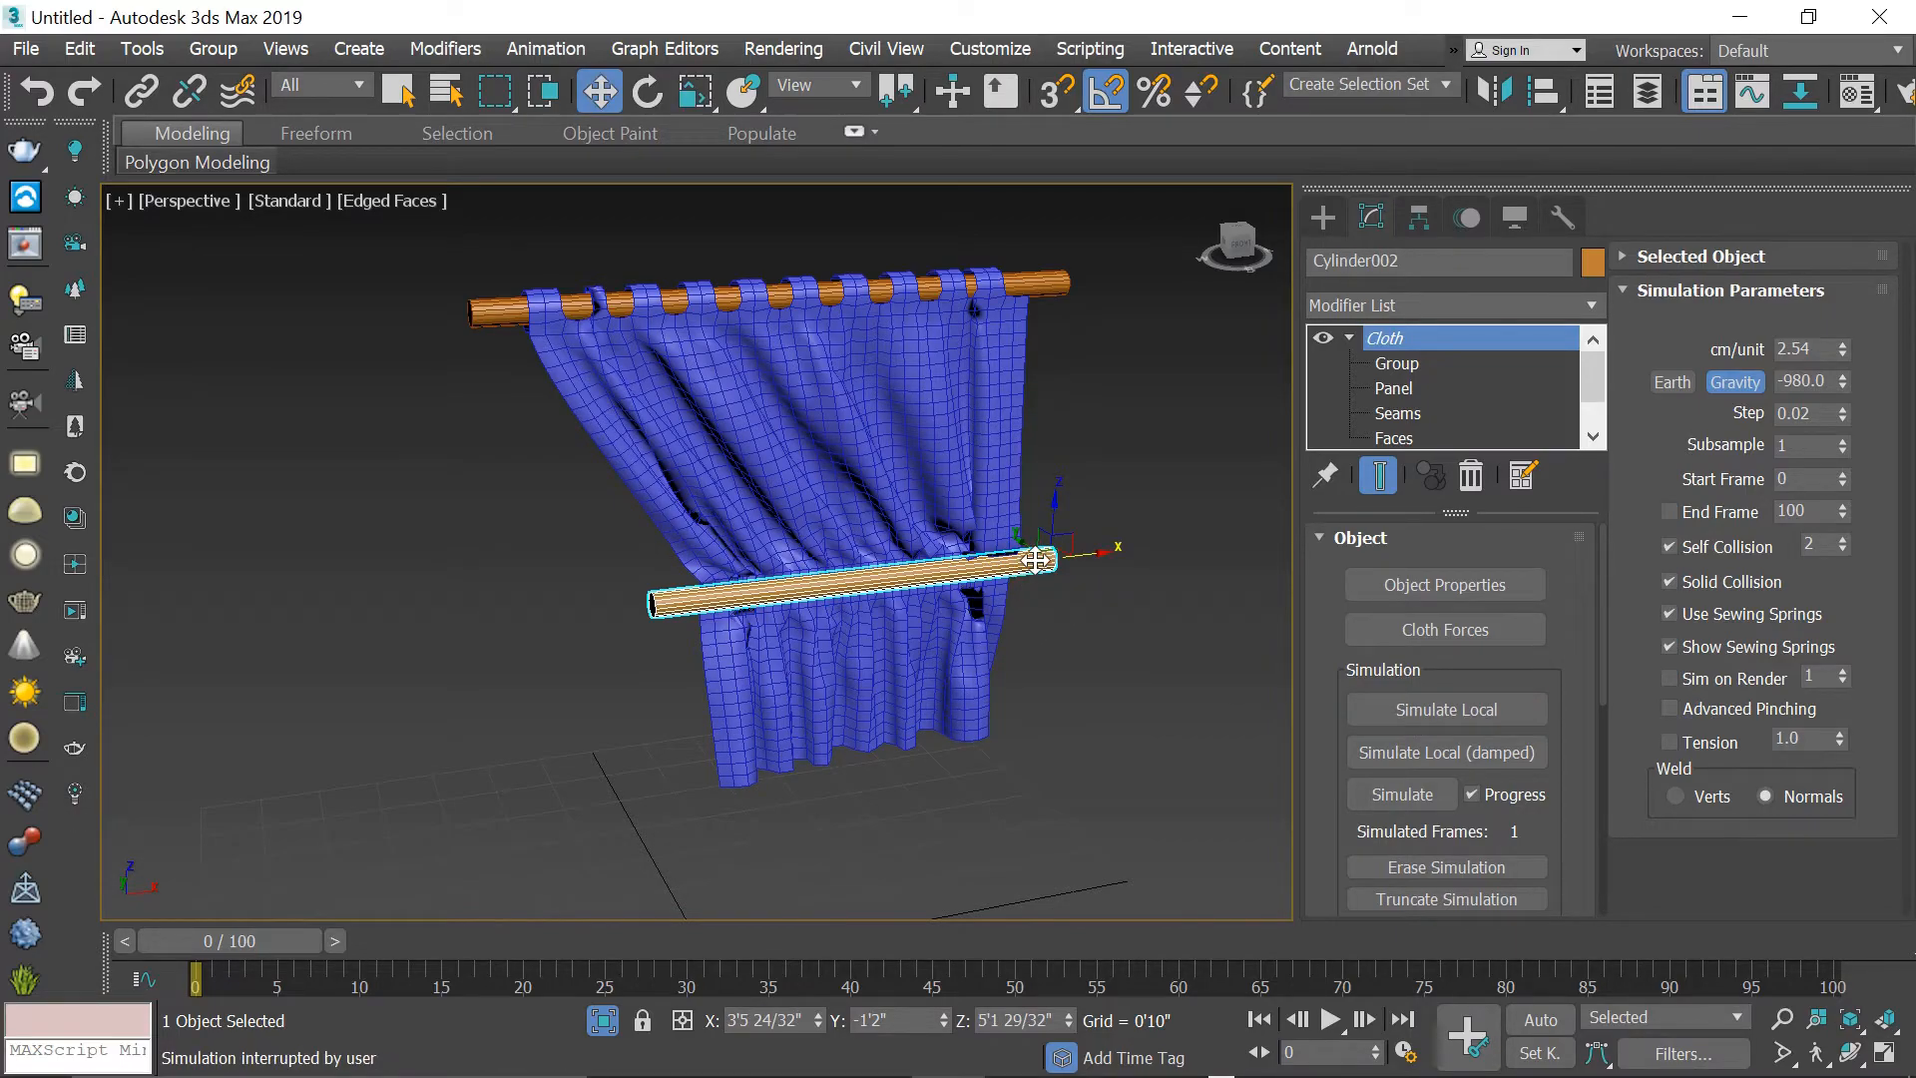
{"action": "key", "text": "Delete"}
- Exit isolation to bring the wall back around the curtain in the Perspective view
{"action": "key", "text": "alt+w"}
{"action": "key", "text": "alt+w"}
{"action": "left_click", "coordinate": [603, 1018]}
{"action": "scroll", "coordinate": [848, 590], "scroll_direction": "down", "scroll_amount": 5}
{"action": "scroll", "coordinate": [777, 561], "scroll_direction": "up", "scroll_amount": 5}
- Scale the curtain and its rod together along X until the rod spans just over half the window opening's width
{"action": "left_click", "coordinate": [804, 549]}
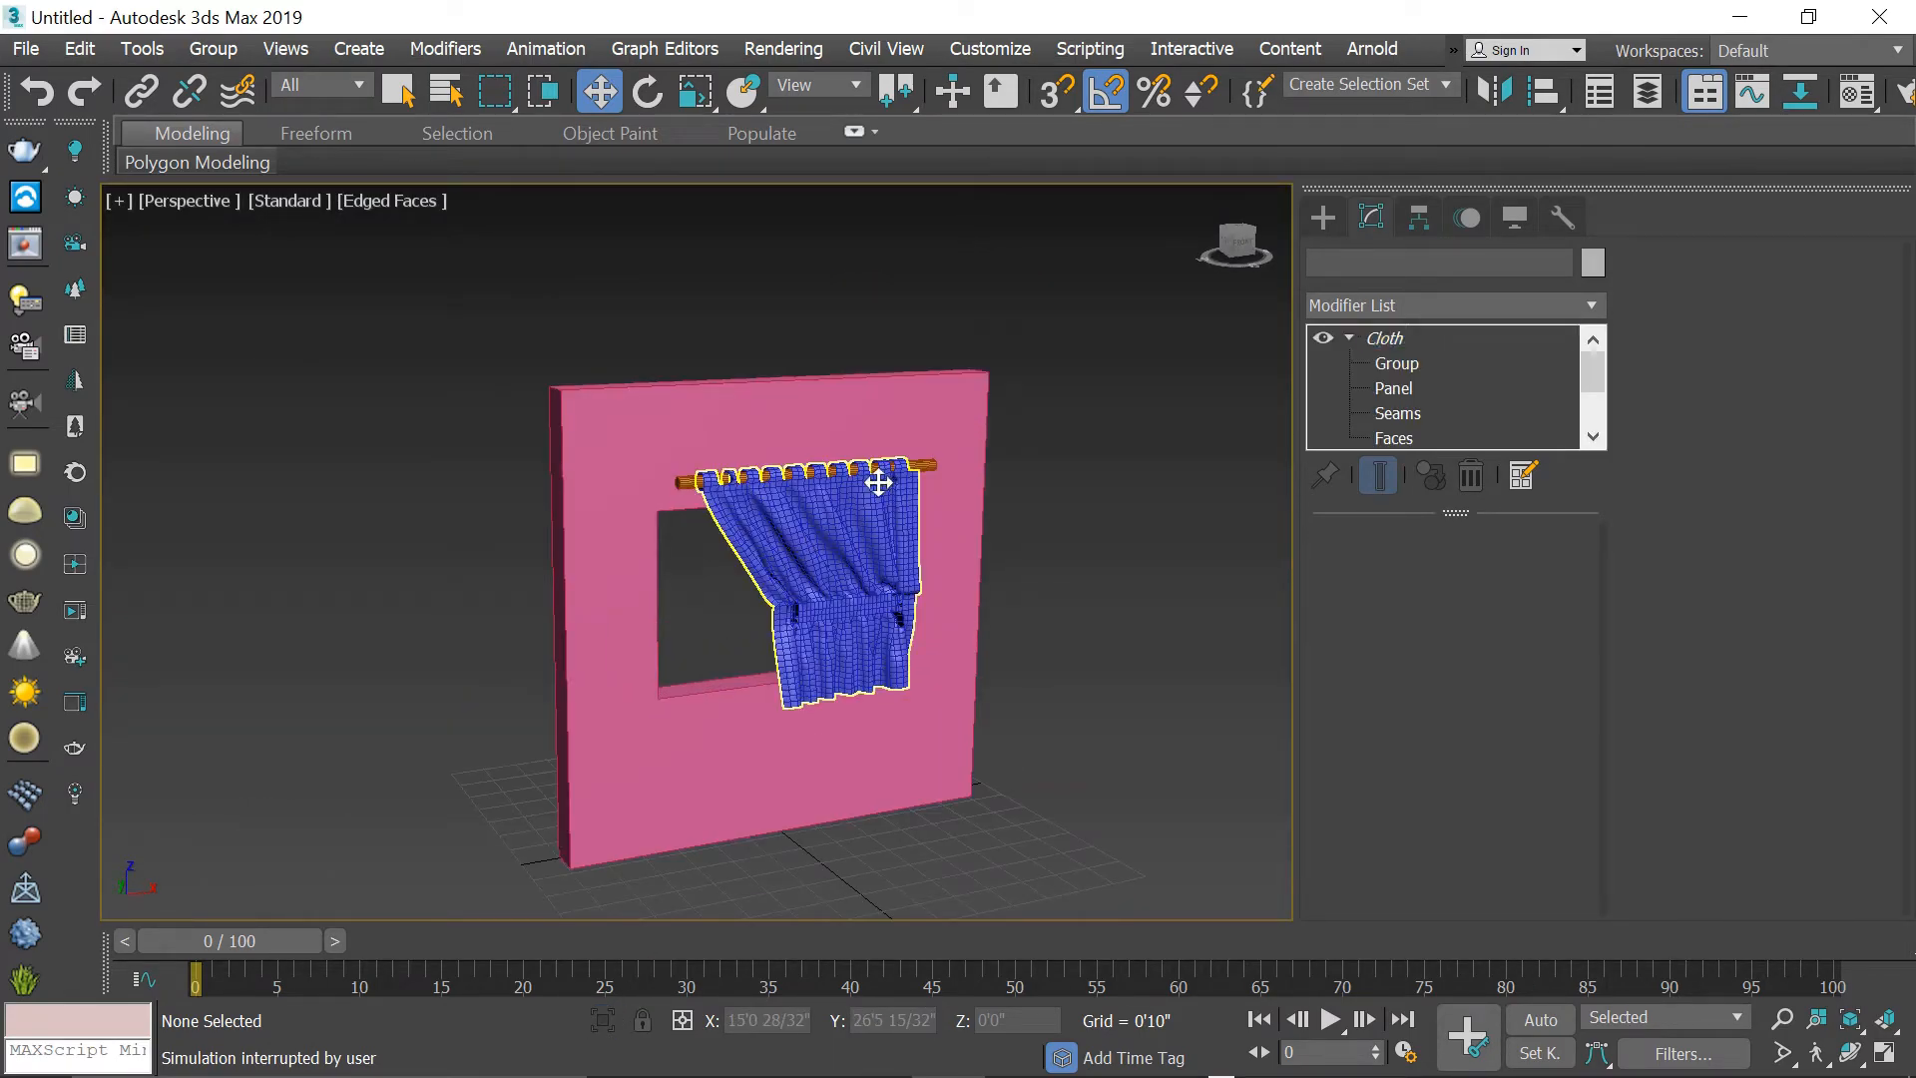
{"action": "scroll", "coordinate": [942, 462], "scroll_direction": "up", "scroll_amount": 3}
{"action": "left_click", "coordinate": [942, 462], "text": "ctrl"}
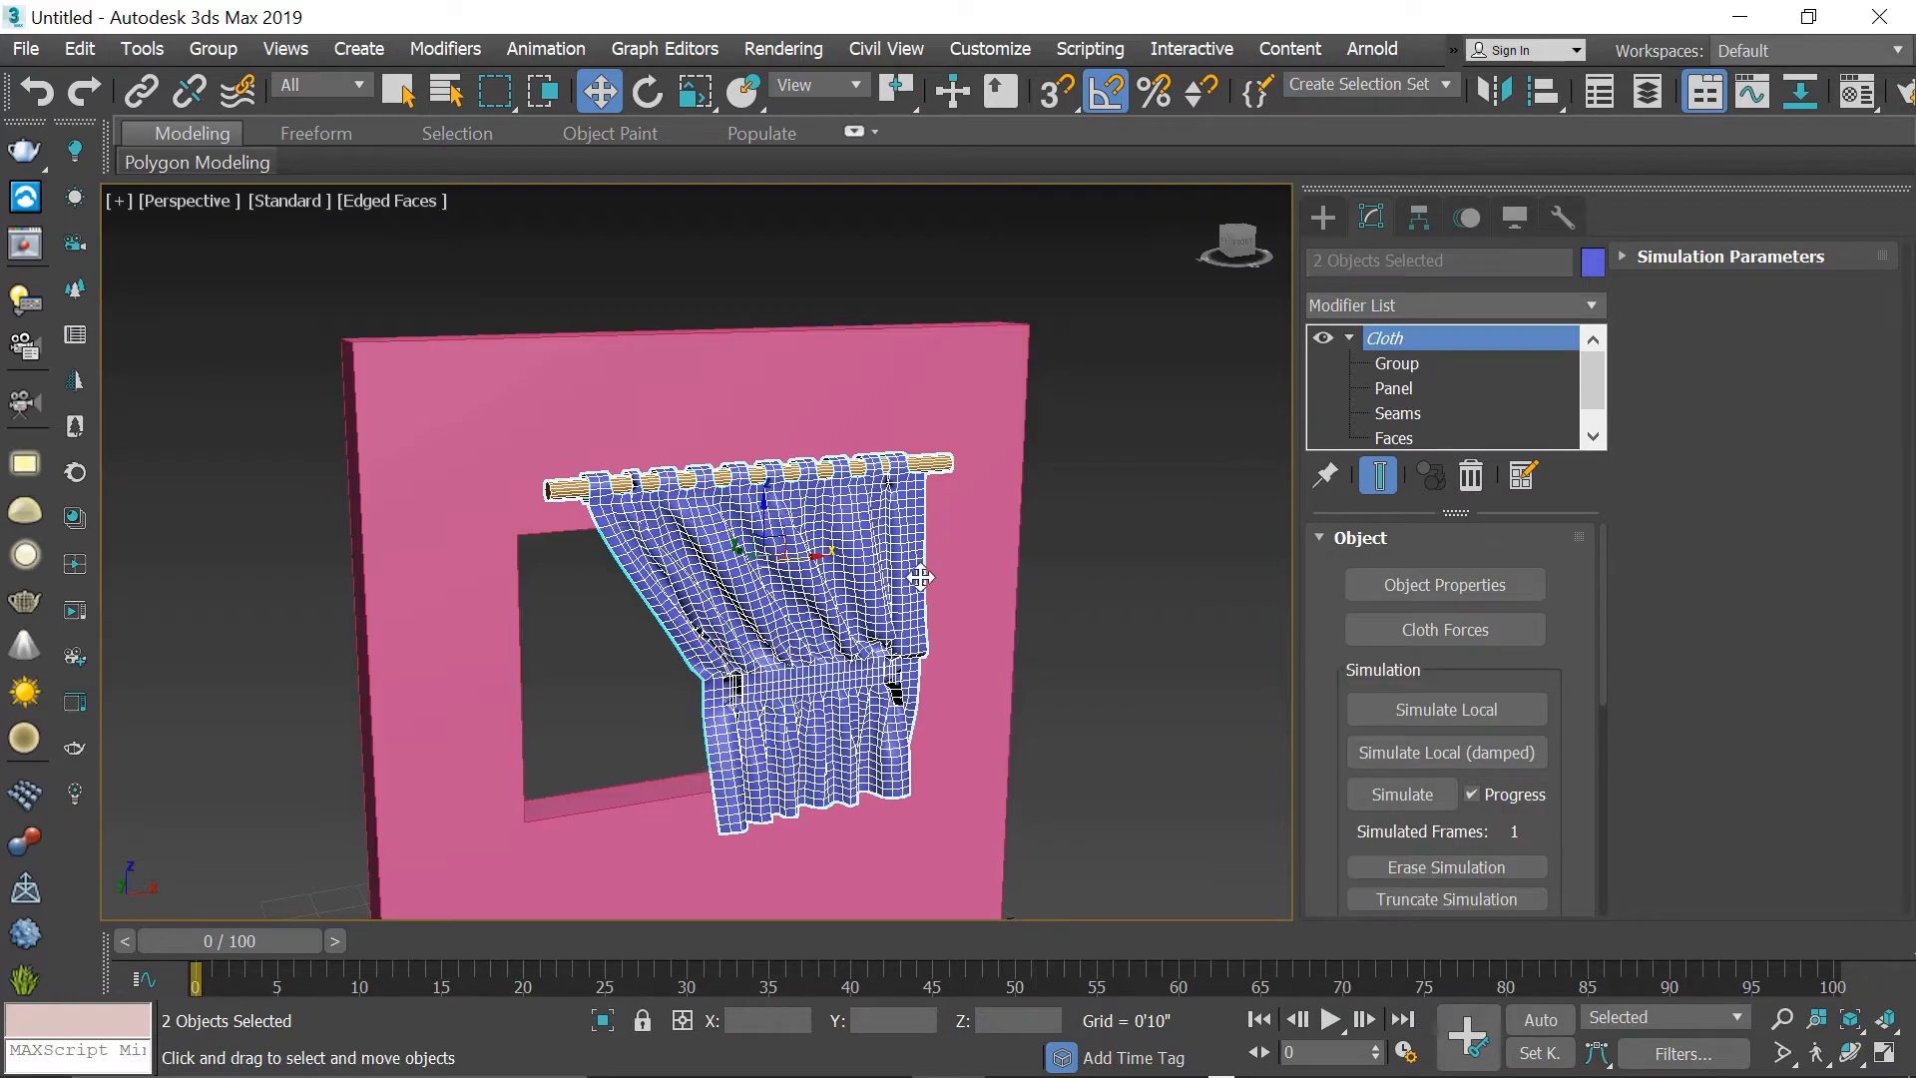
{"action": "left_click", "coordinate": [692, 94]}
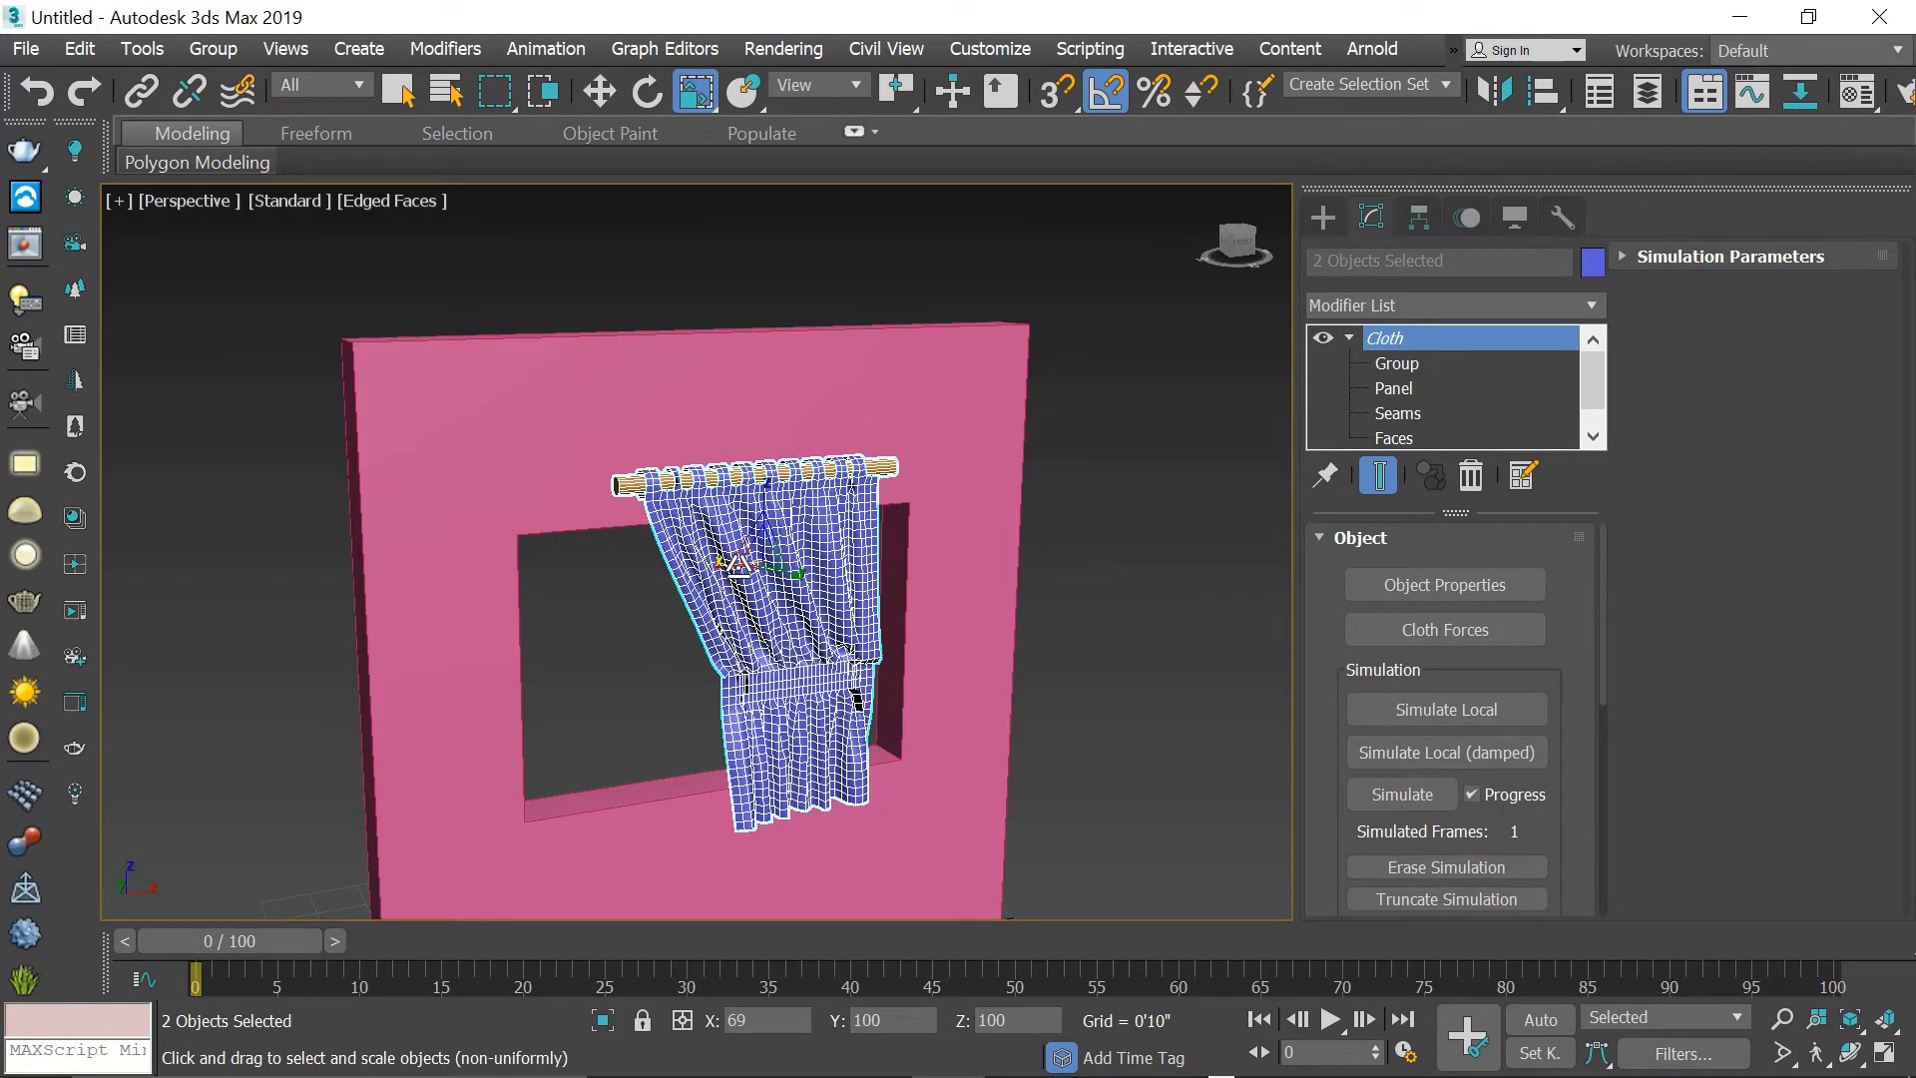
{"action": "key", "text": "f"}
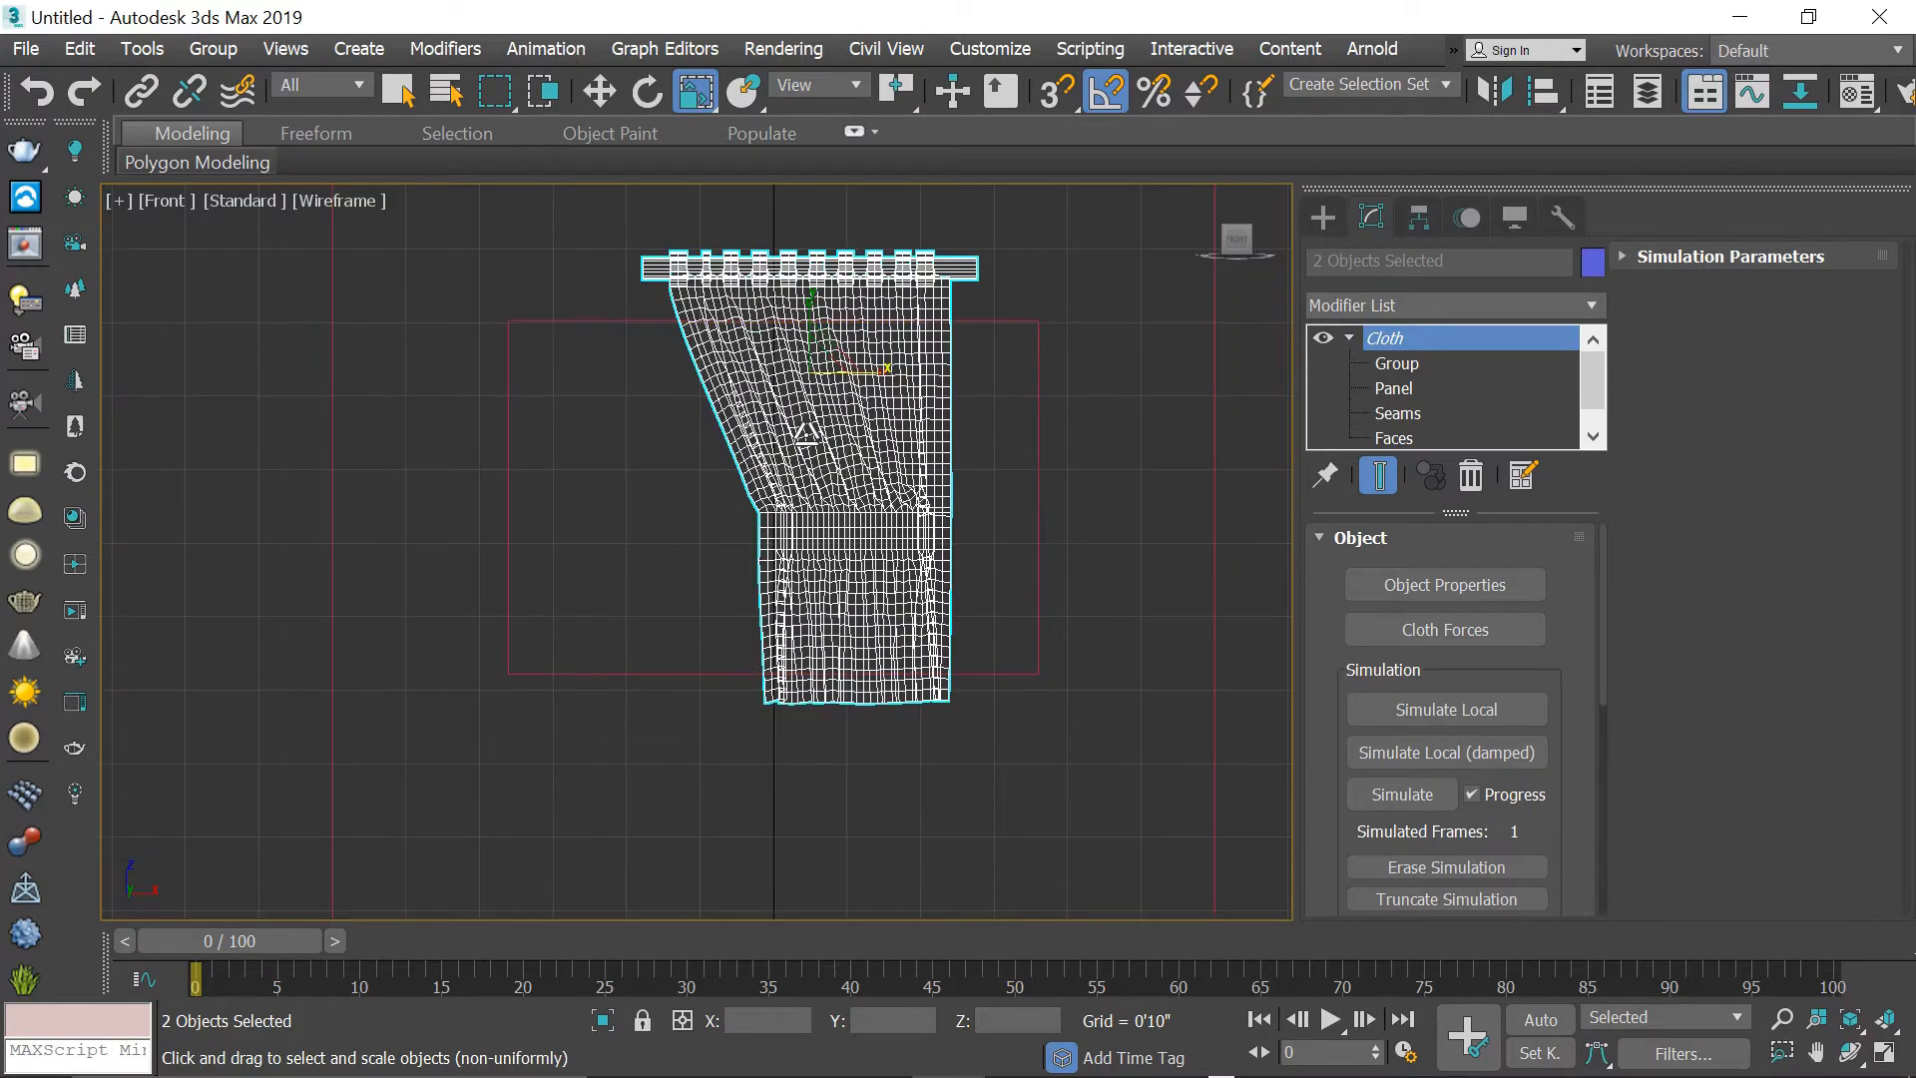
{"action": "left_click_drag", "start_coordinate": [877, 371], "coordinate": [864, 372]}
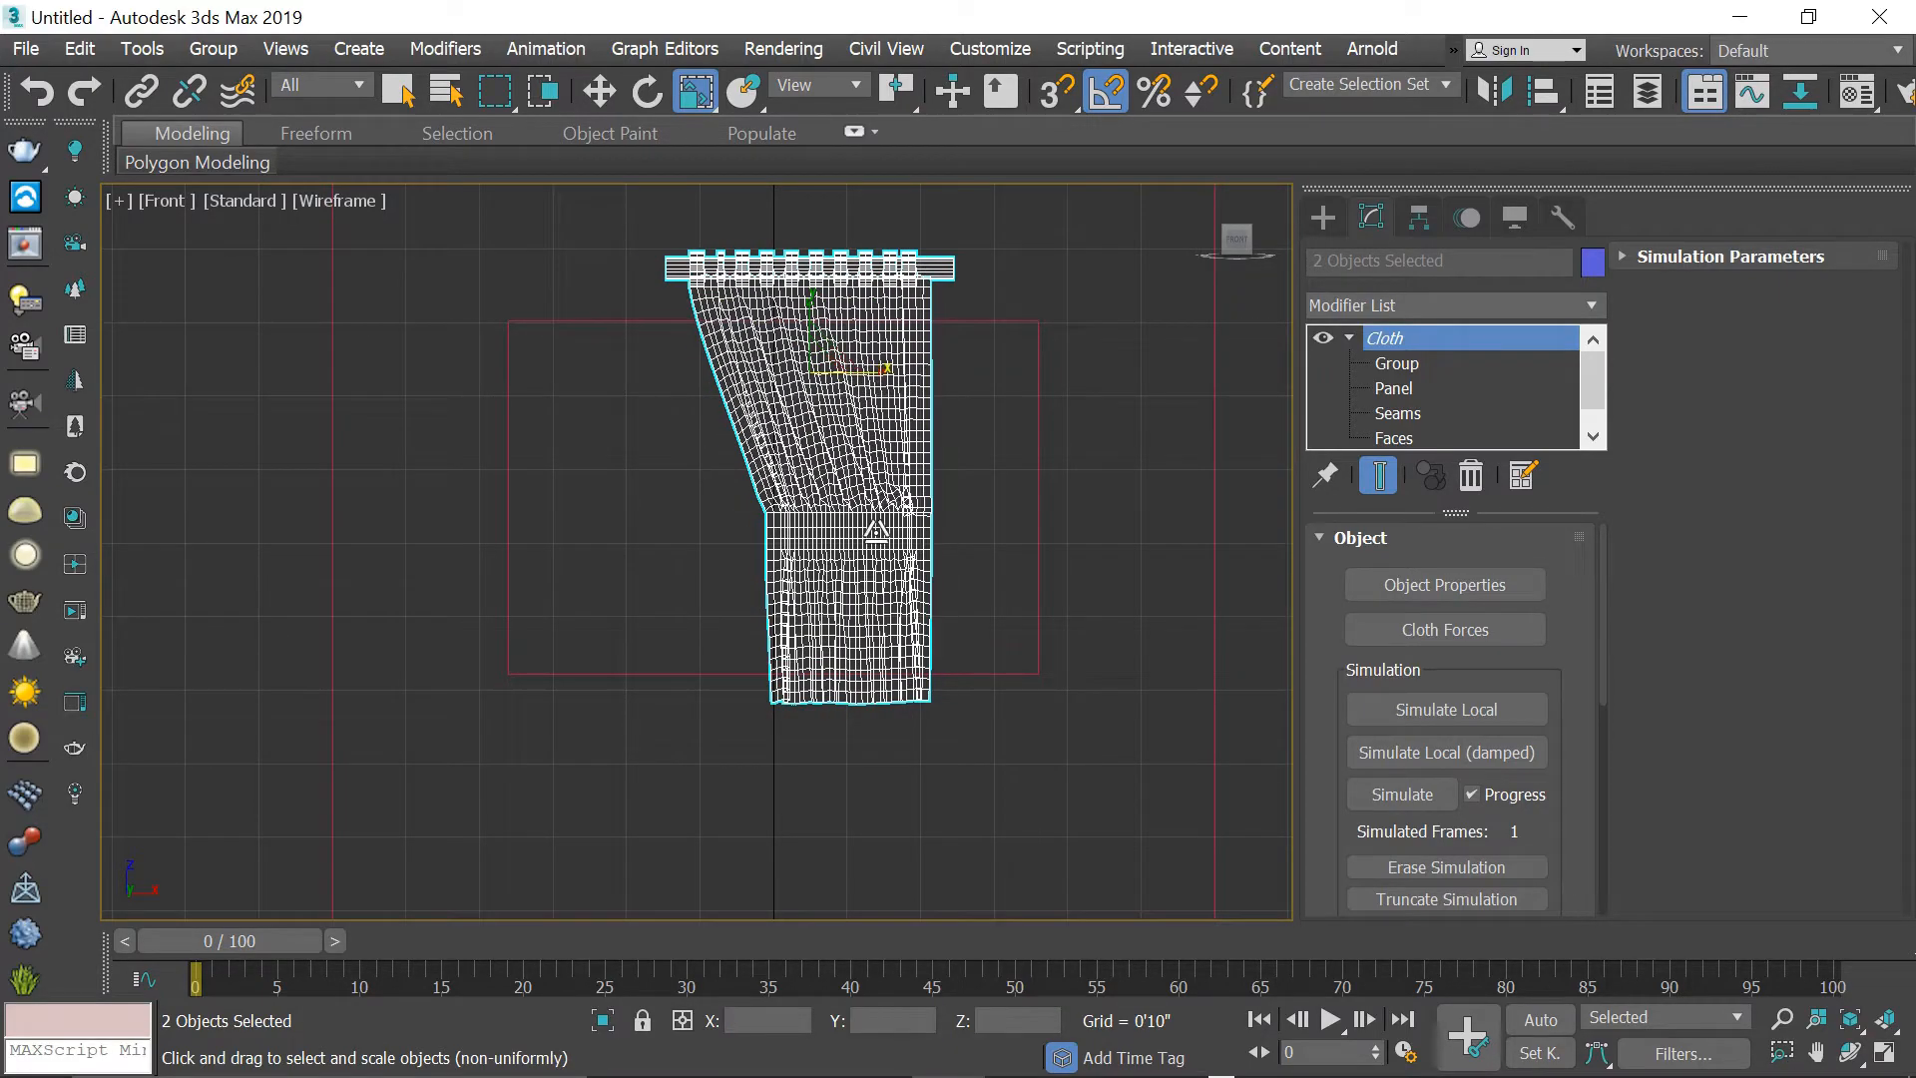
- Move the curtain and rod in the Front view about 1'4" along X and slightly down, over the window opening's right side
{"action": "key", "text": "w"}
{"action": "left_click_drag", "start_coordinate": [832, 361], "coordinate": [950, 380]}
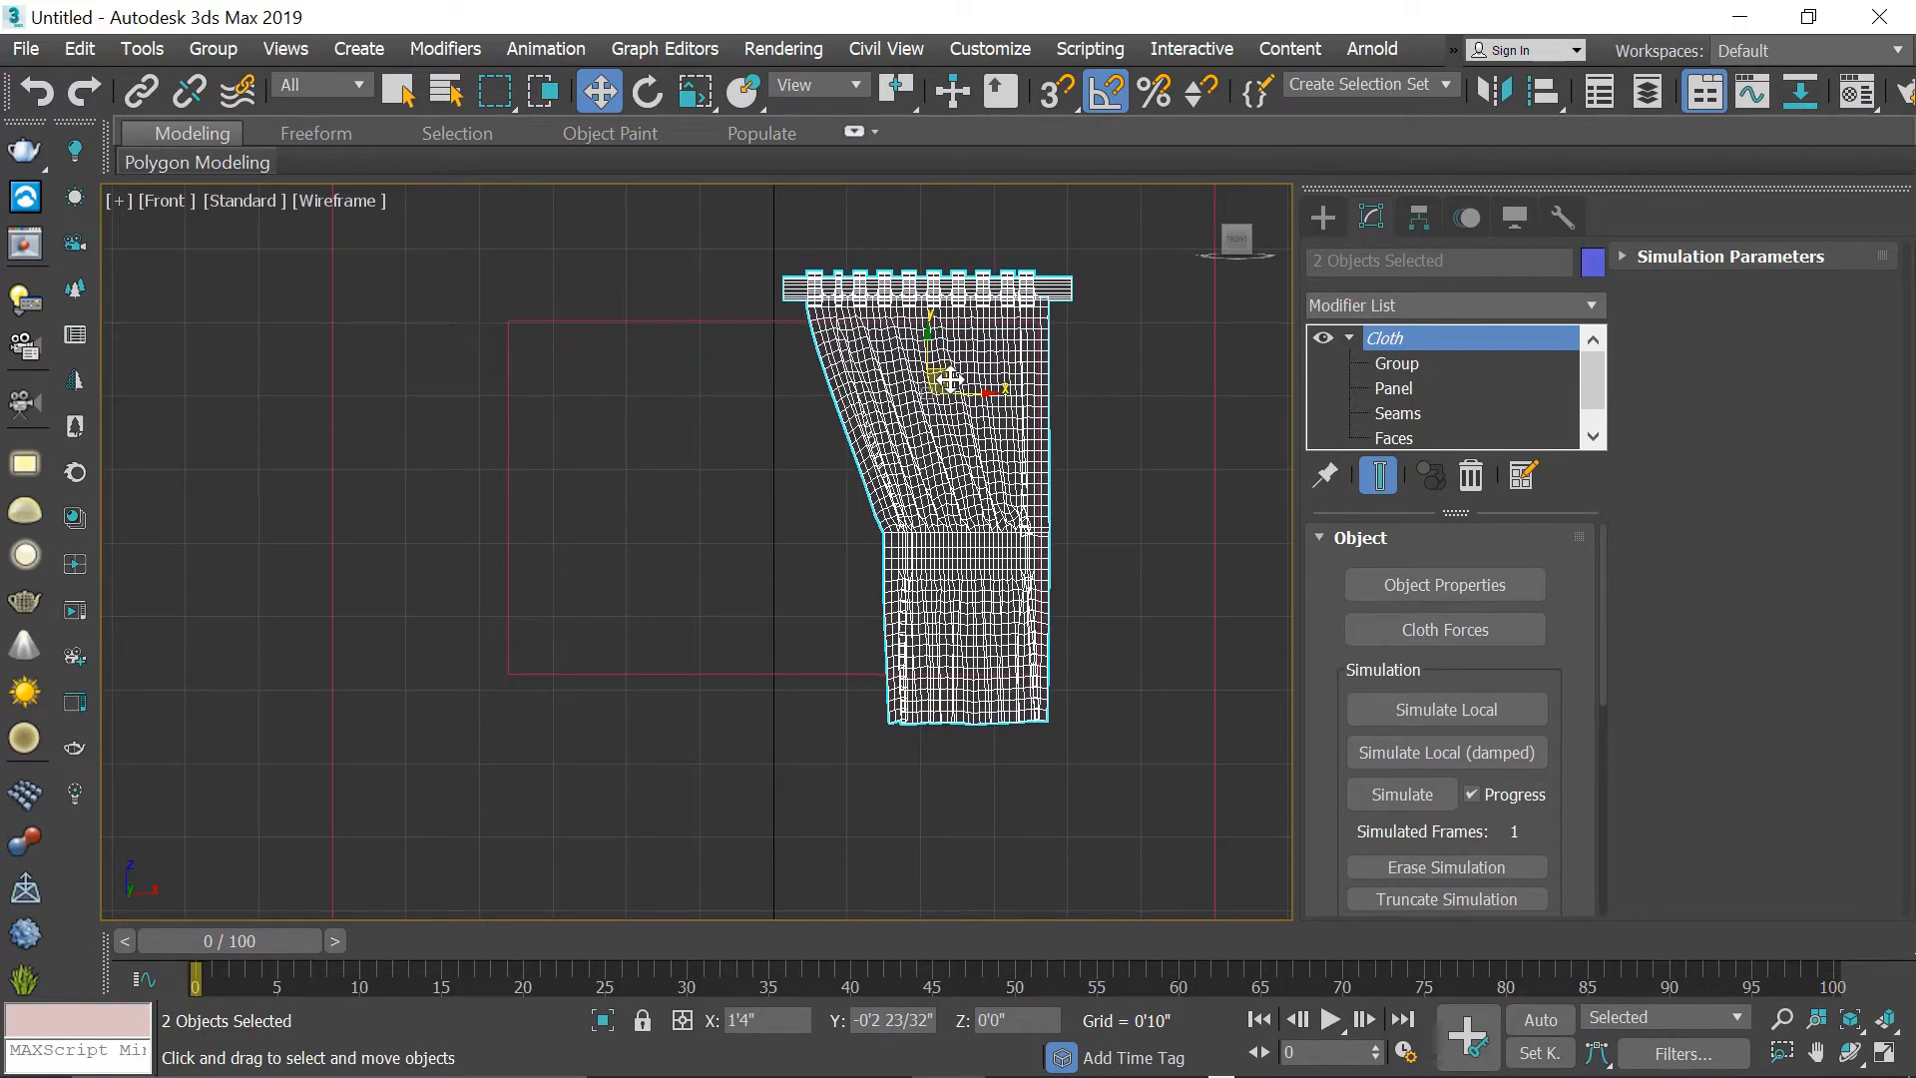
{"action": "key", "text": "alt+w"}
{"action": "right_click", "coordinate": [1170, 739]}
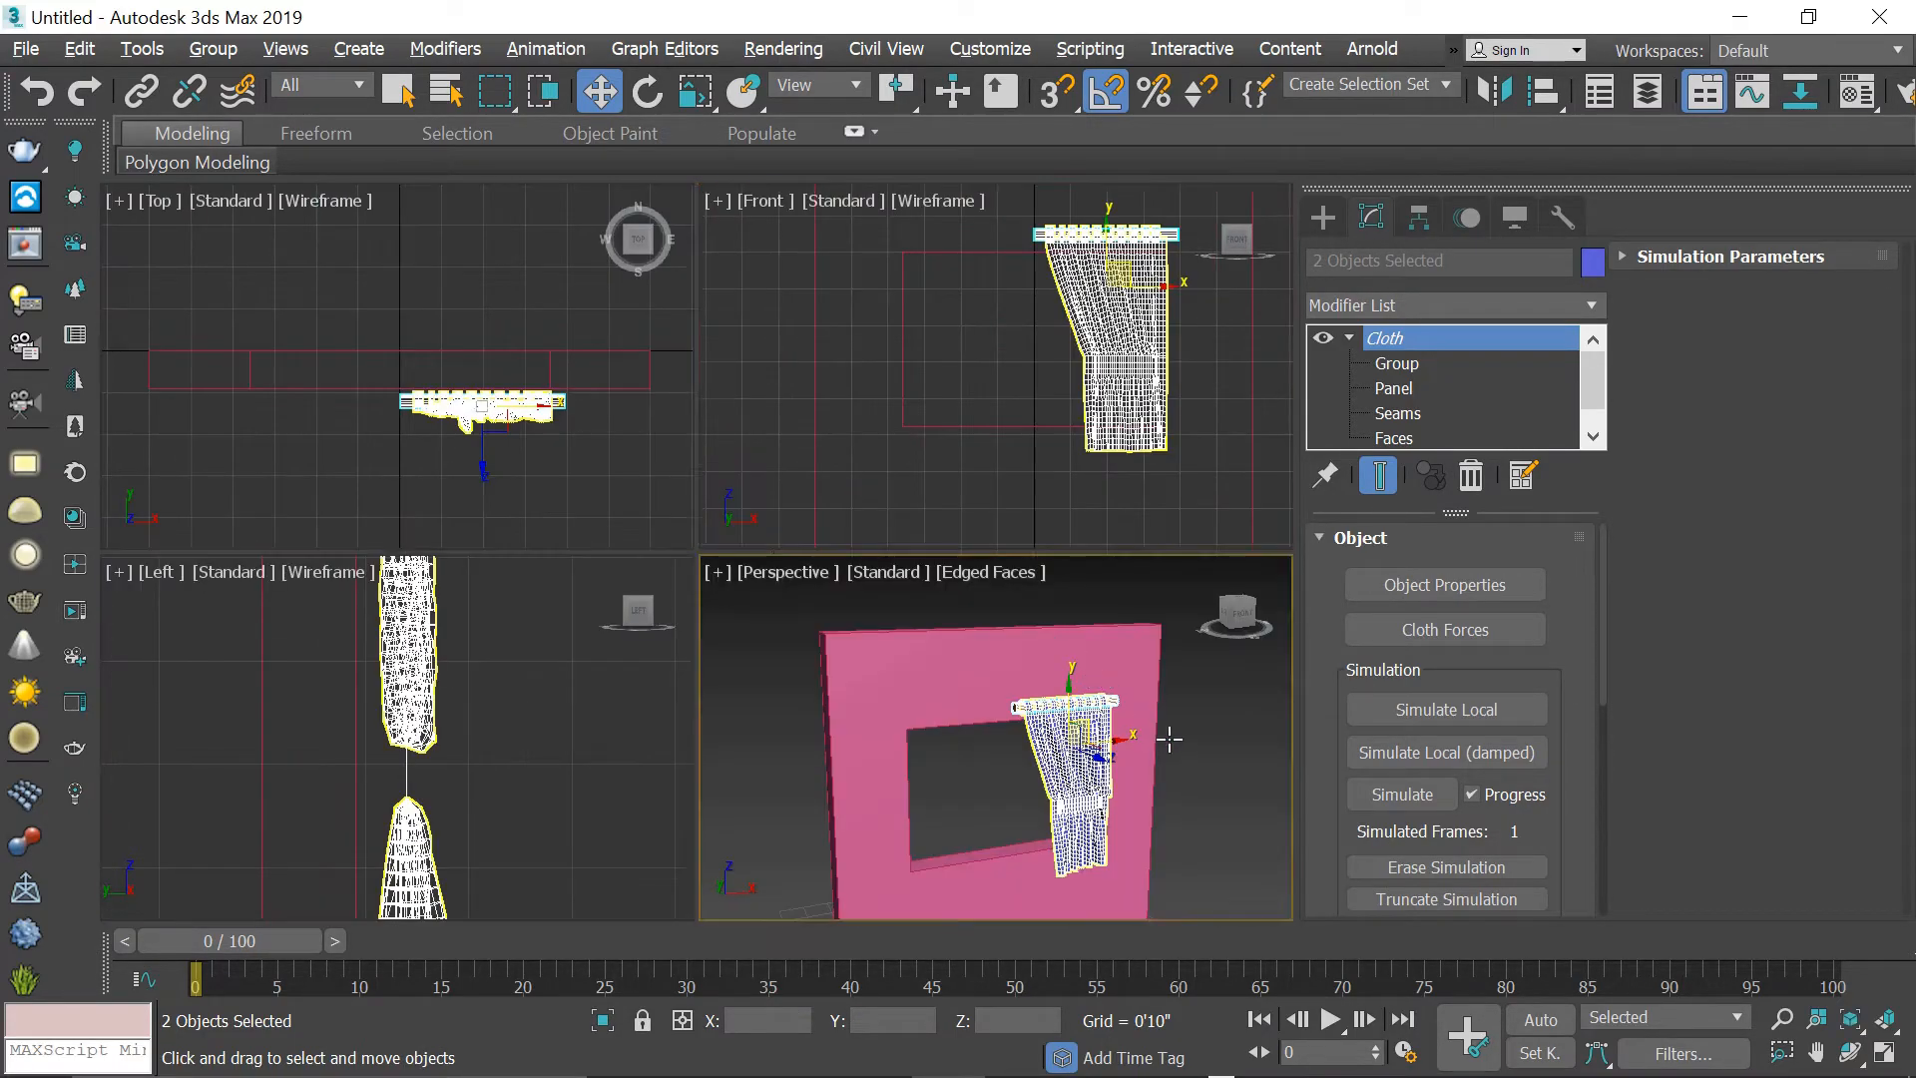
- Maximize the Perspective view and add a TurboSmooth modifier with 1 iteration to the curtain
{"action": "key", "text": "alt+w"}
{"action": "middle_click_drag", "start_coordinate": [941, 650], "coordinate": [941, 599], "text": "alt"}
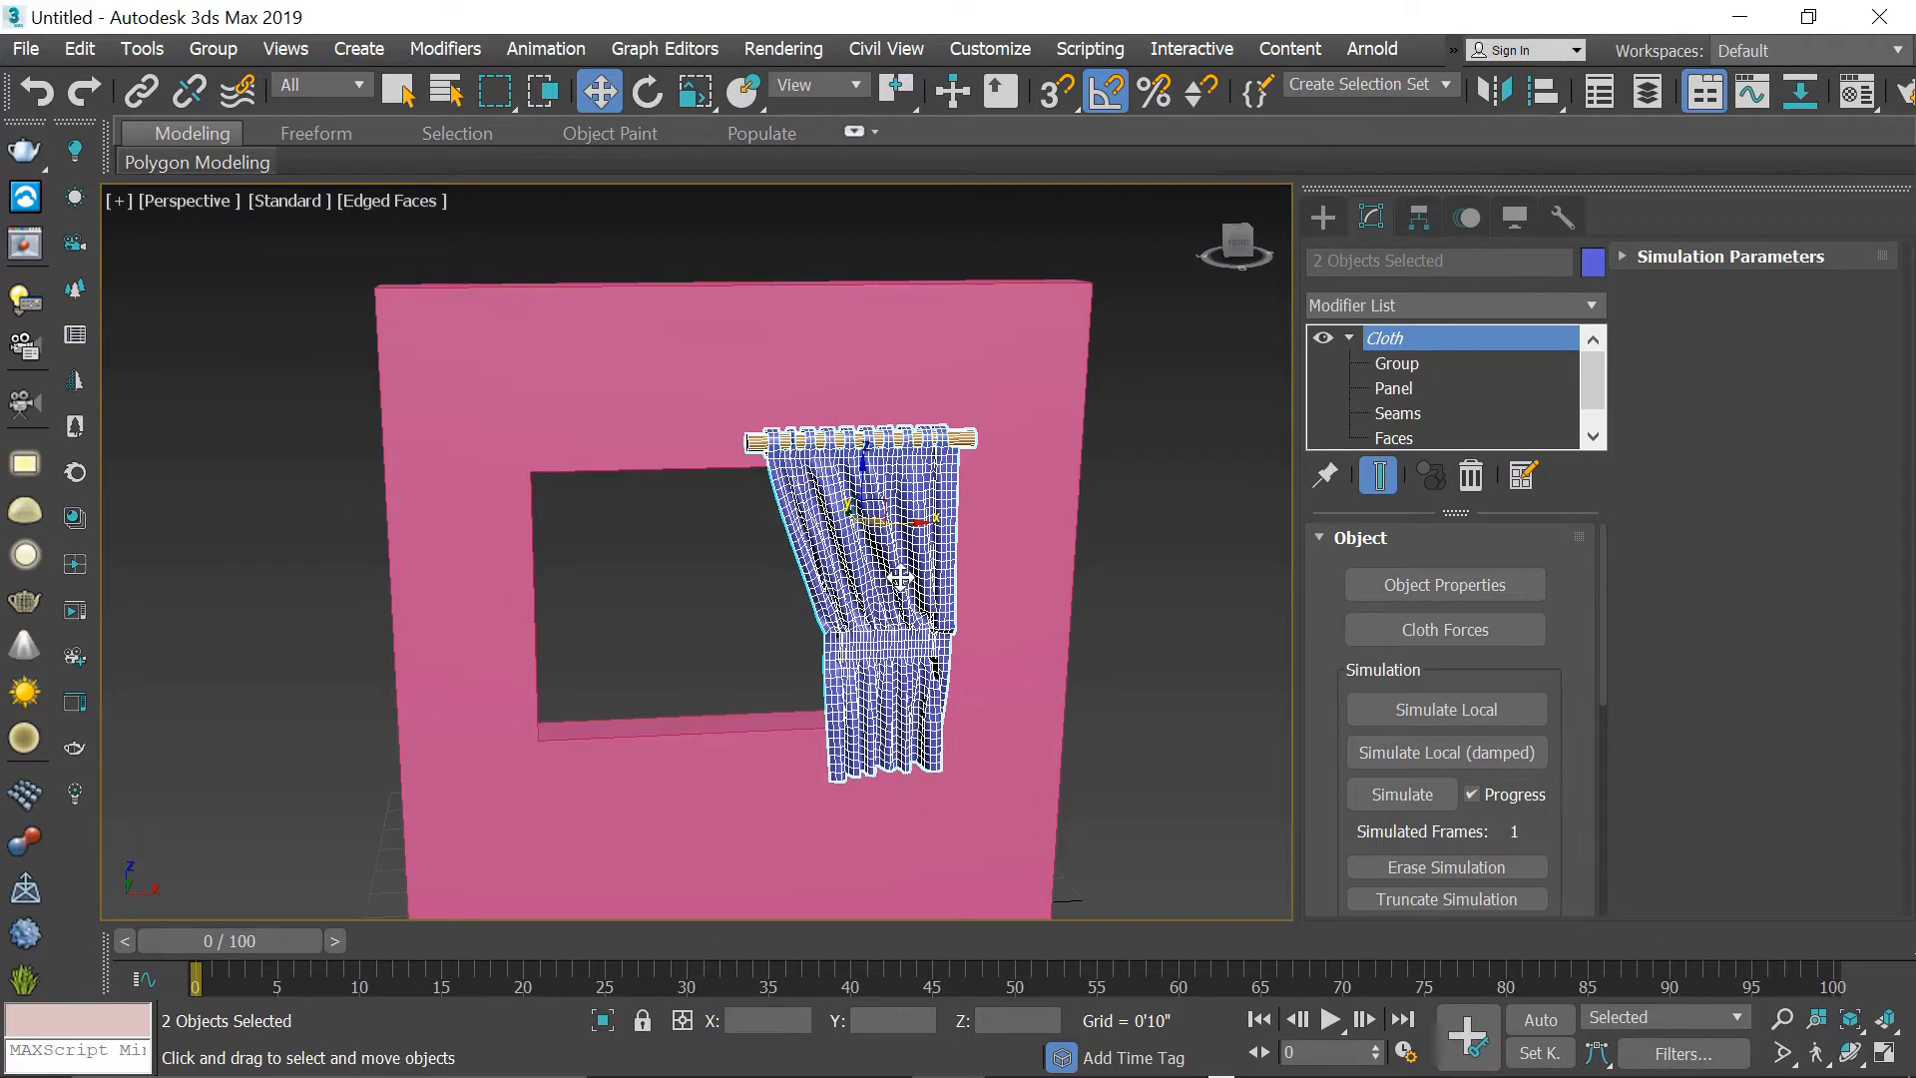
{"action": "left_click", "coordinate": [967, 582]}
{"action": "left_click", "coordinate": [1405, 309]}
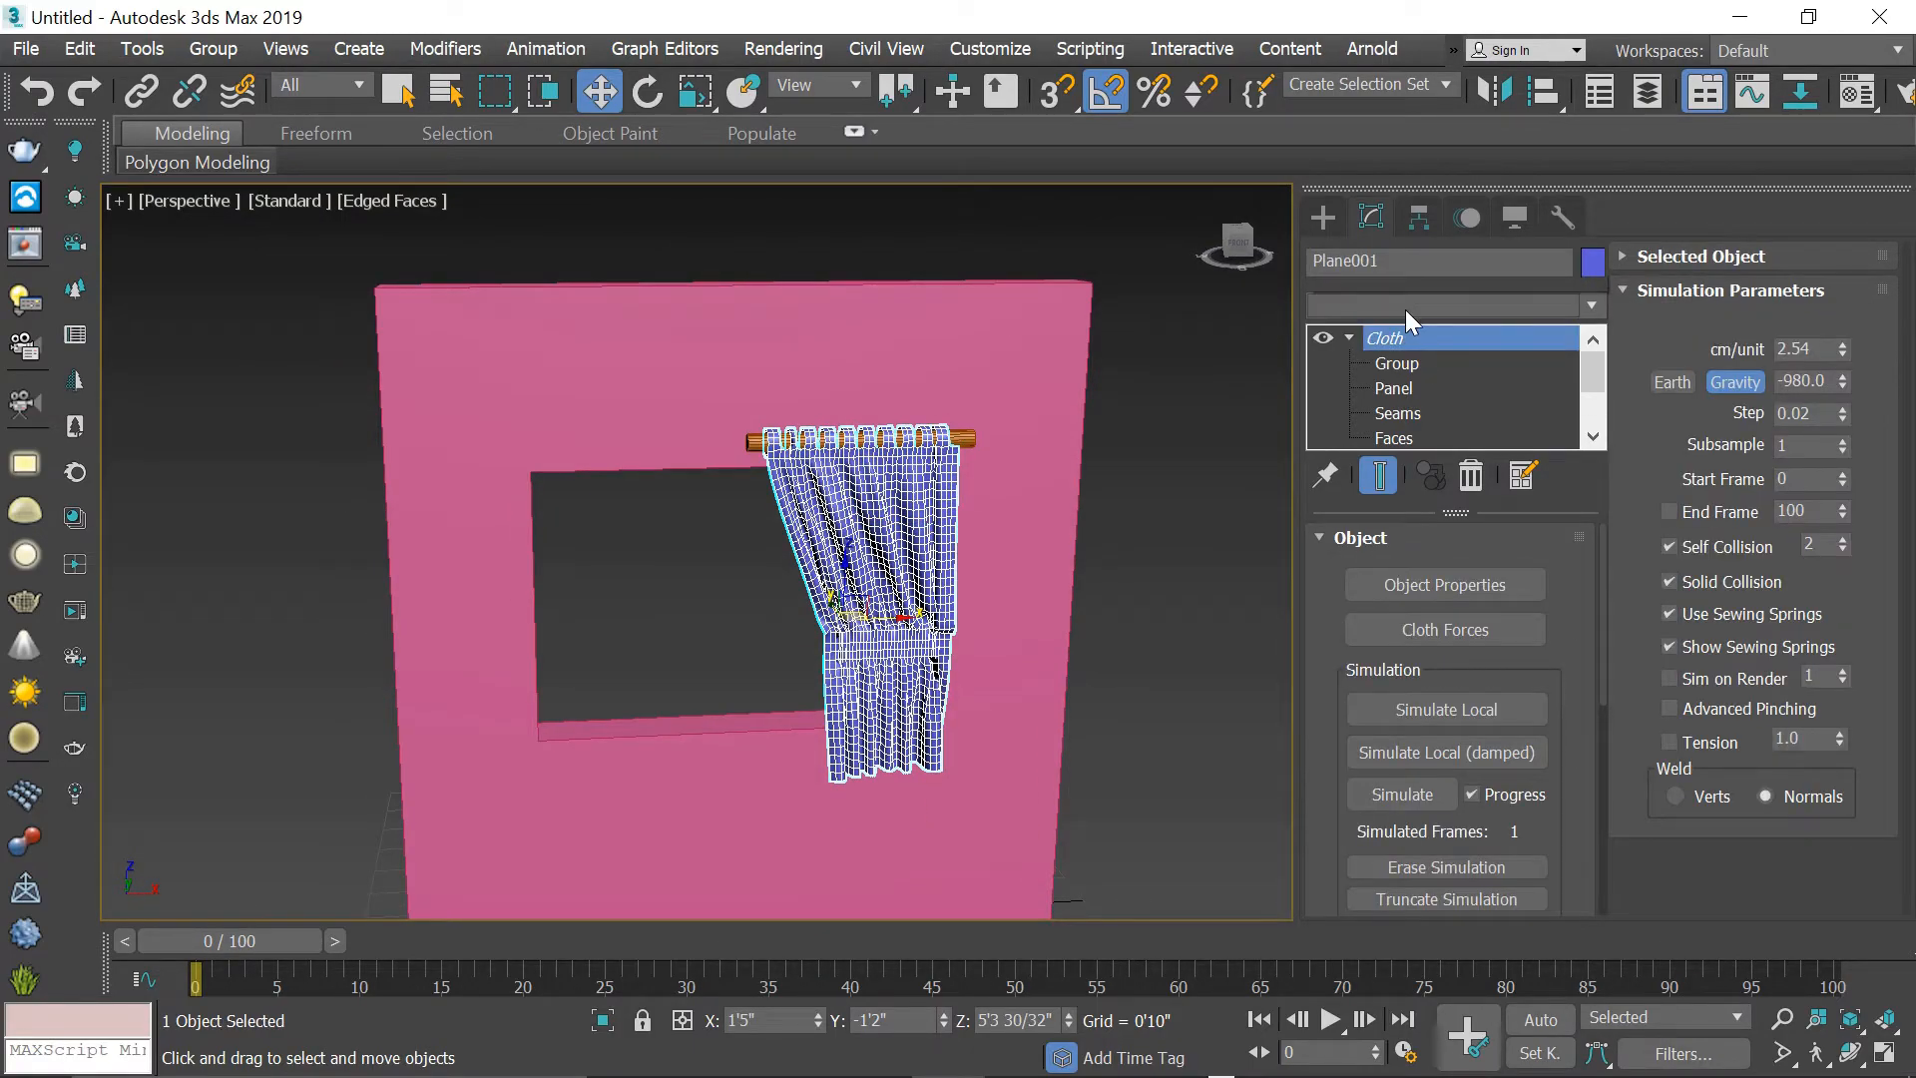
{"action": "scroll", "coordinate": [1405, 312], "scroll_direction": "down", "scroll_amount": 10}
{"action": "left_click", "coordinate": [1408, 315]}
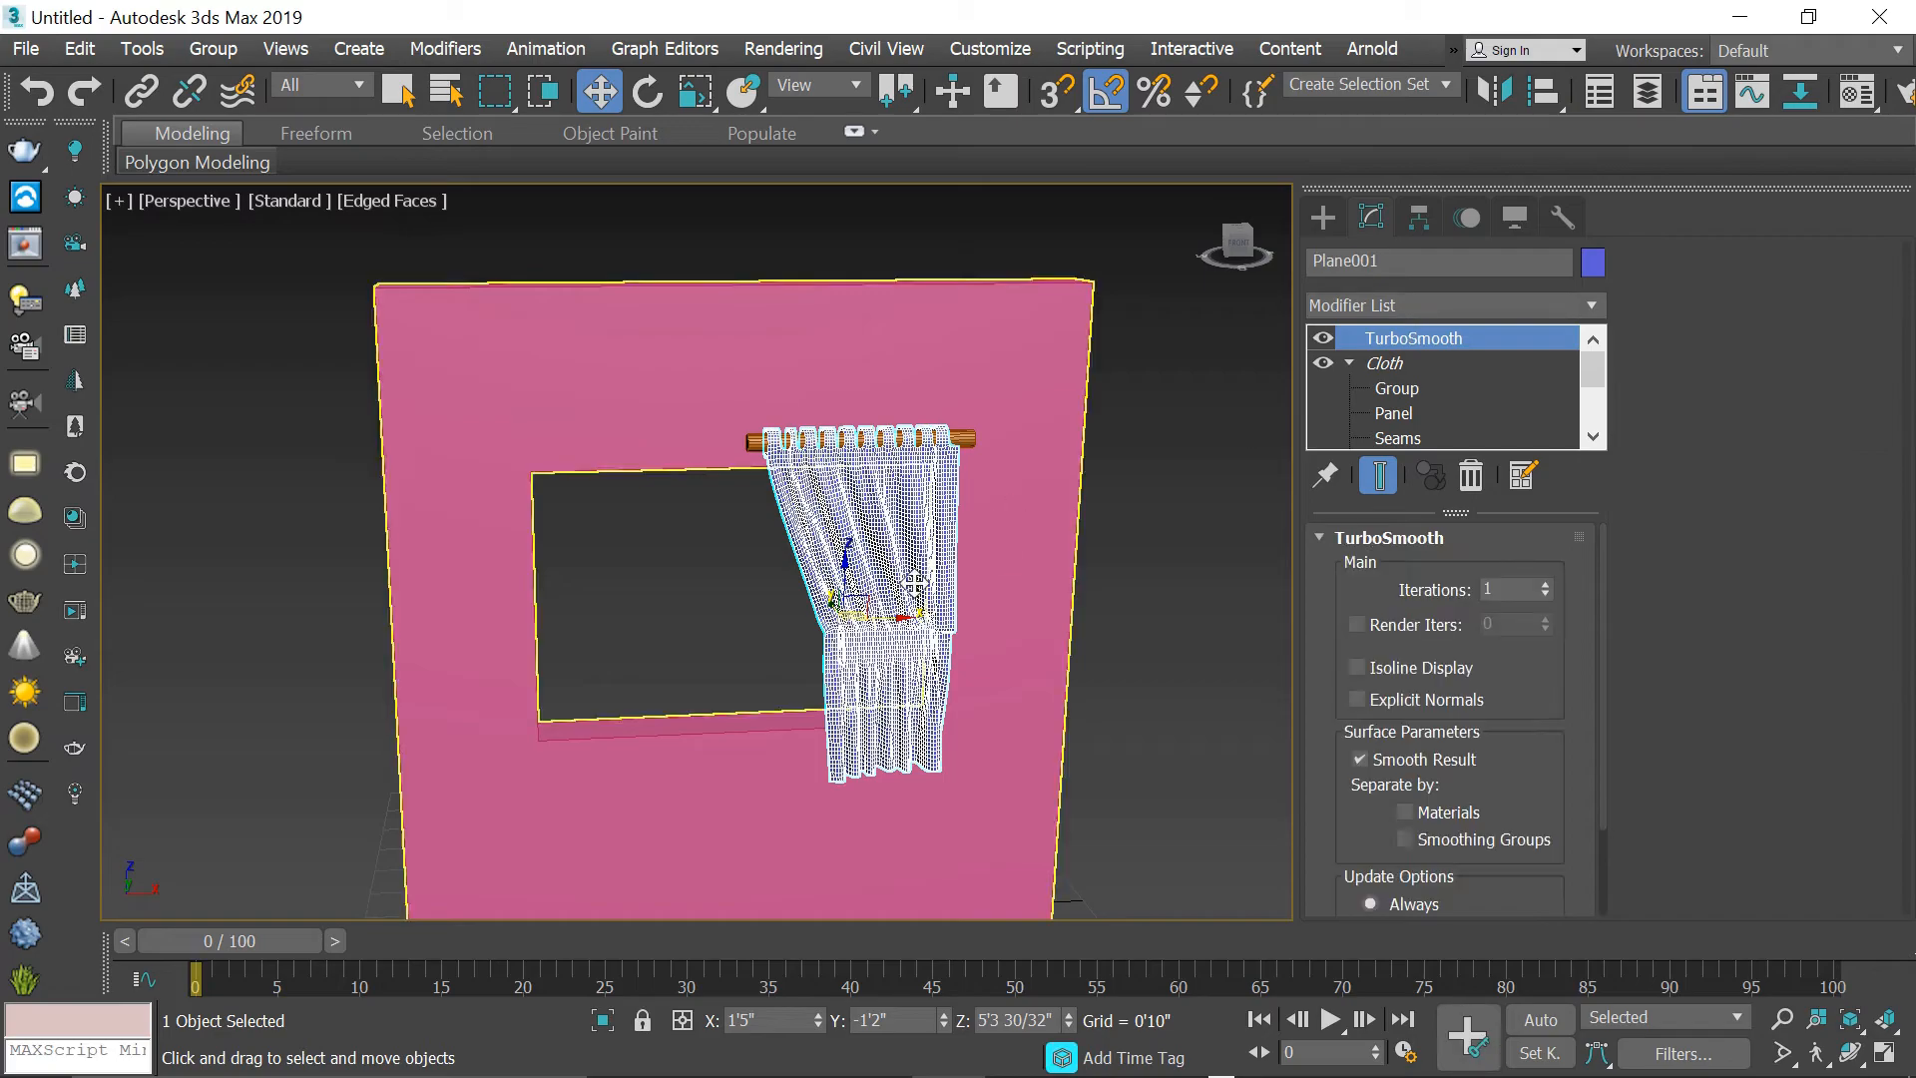
{"action": "scroll", "coordinate": [906, 593], "scroll_direction": "up", "scroll_amount": 4}
{"action": "scroll", "coordinate": [907, 632], "scroll_direction": "up", "scroll_amount": 2}
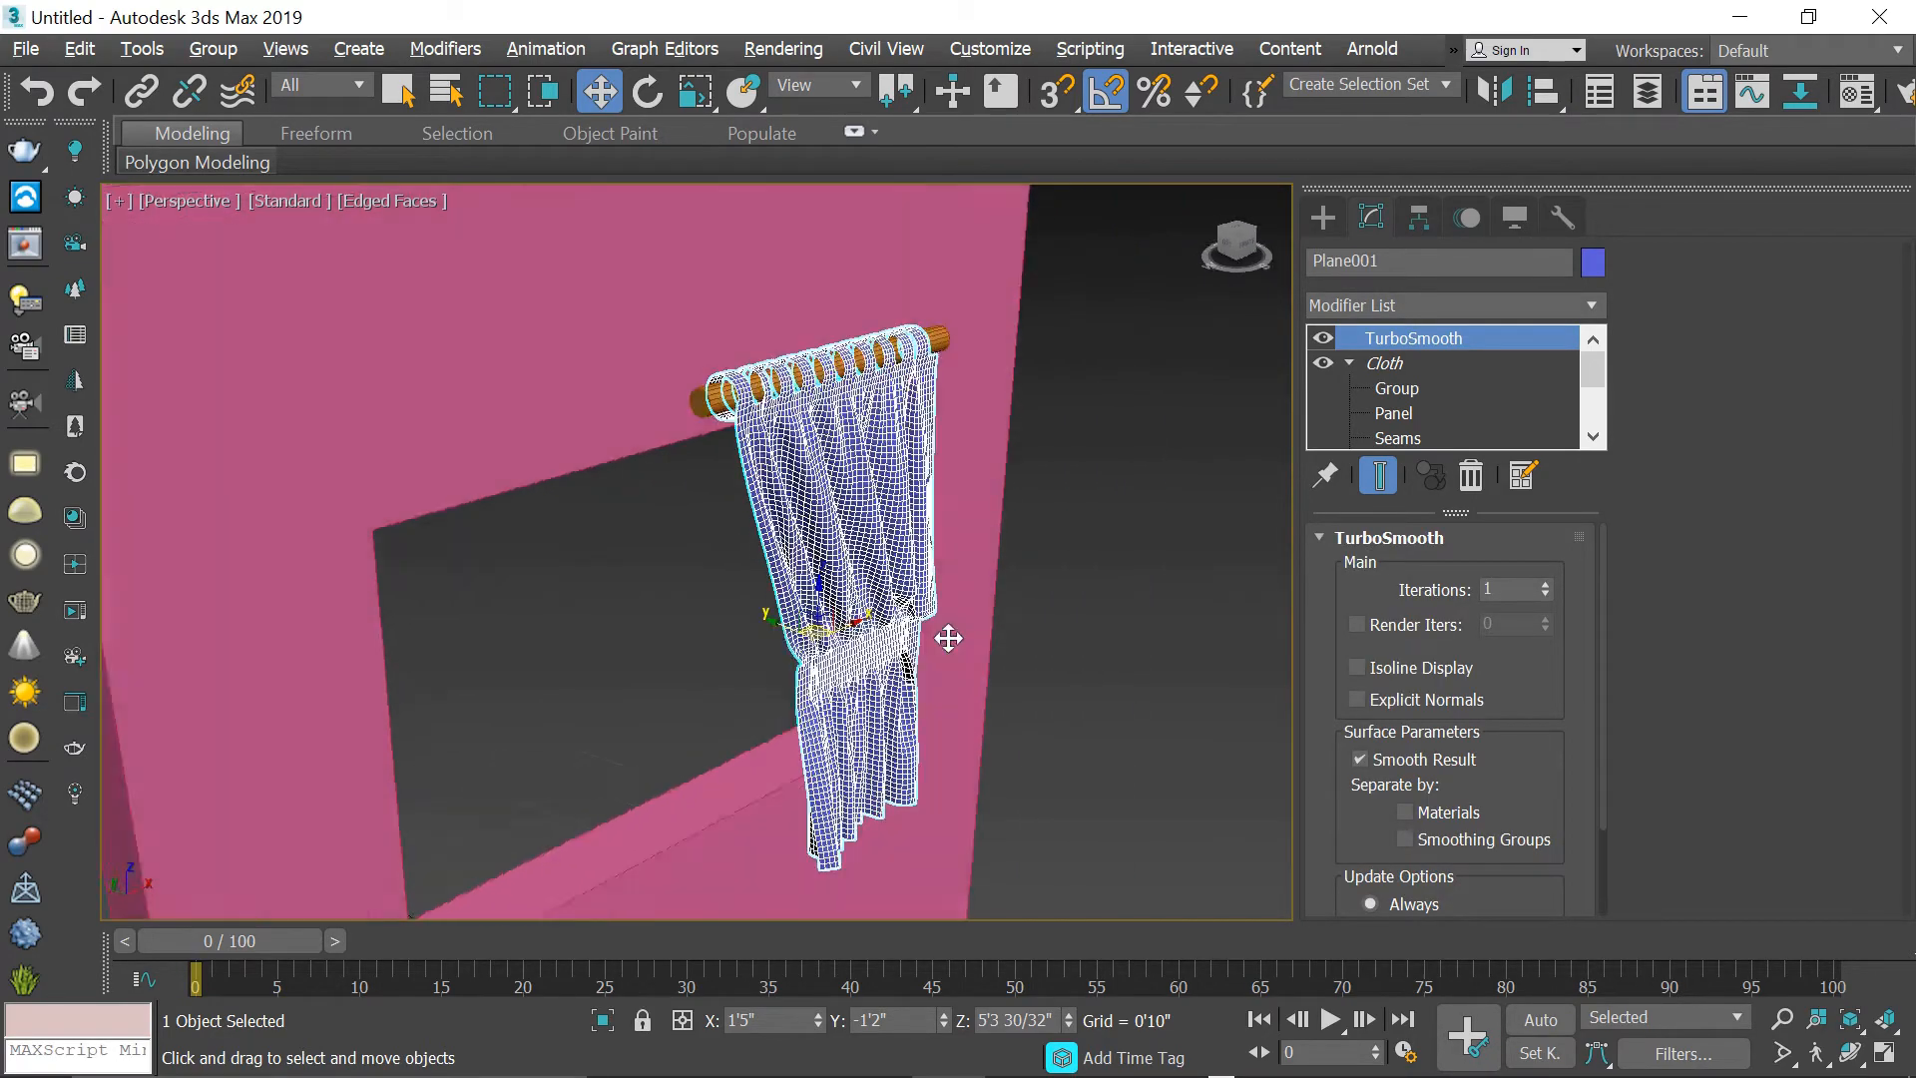
- Add a Shell modifier to the curtain and reduce its Outer Amount to thin the fabric
{"action": "left_click", "coordinate": [1447, 315]}
{"action": "type", "text": "sh"}
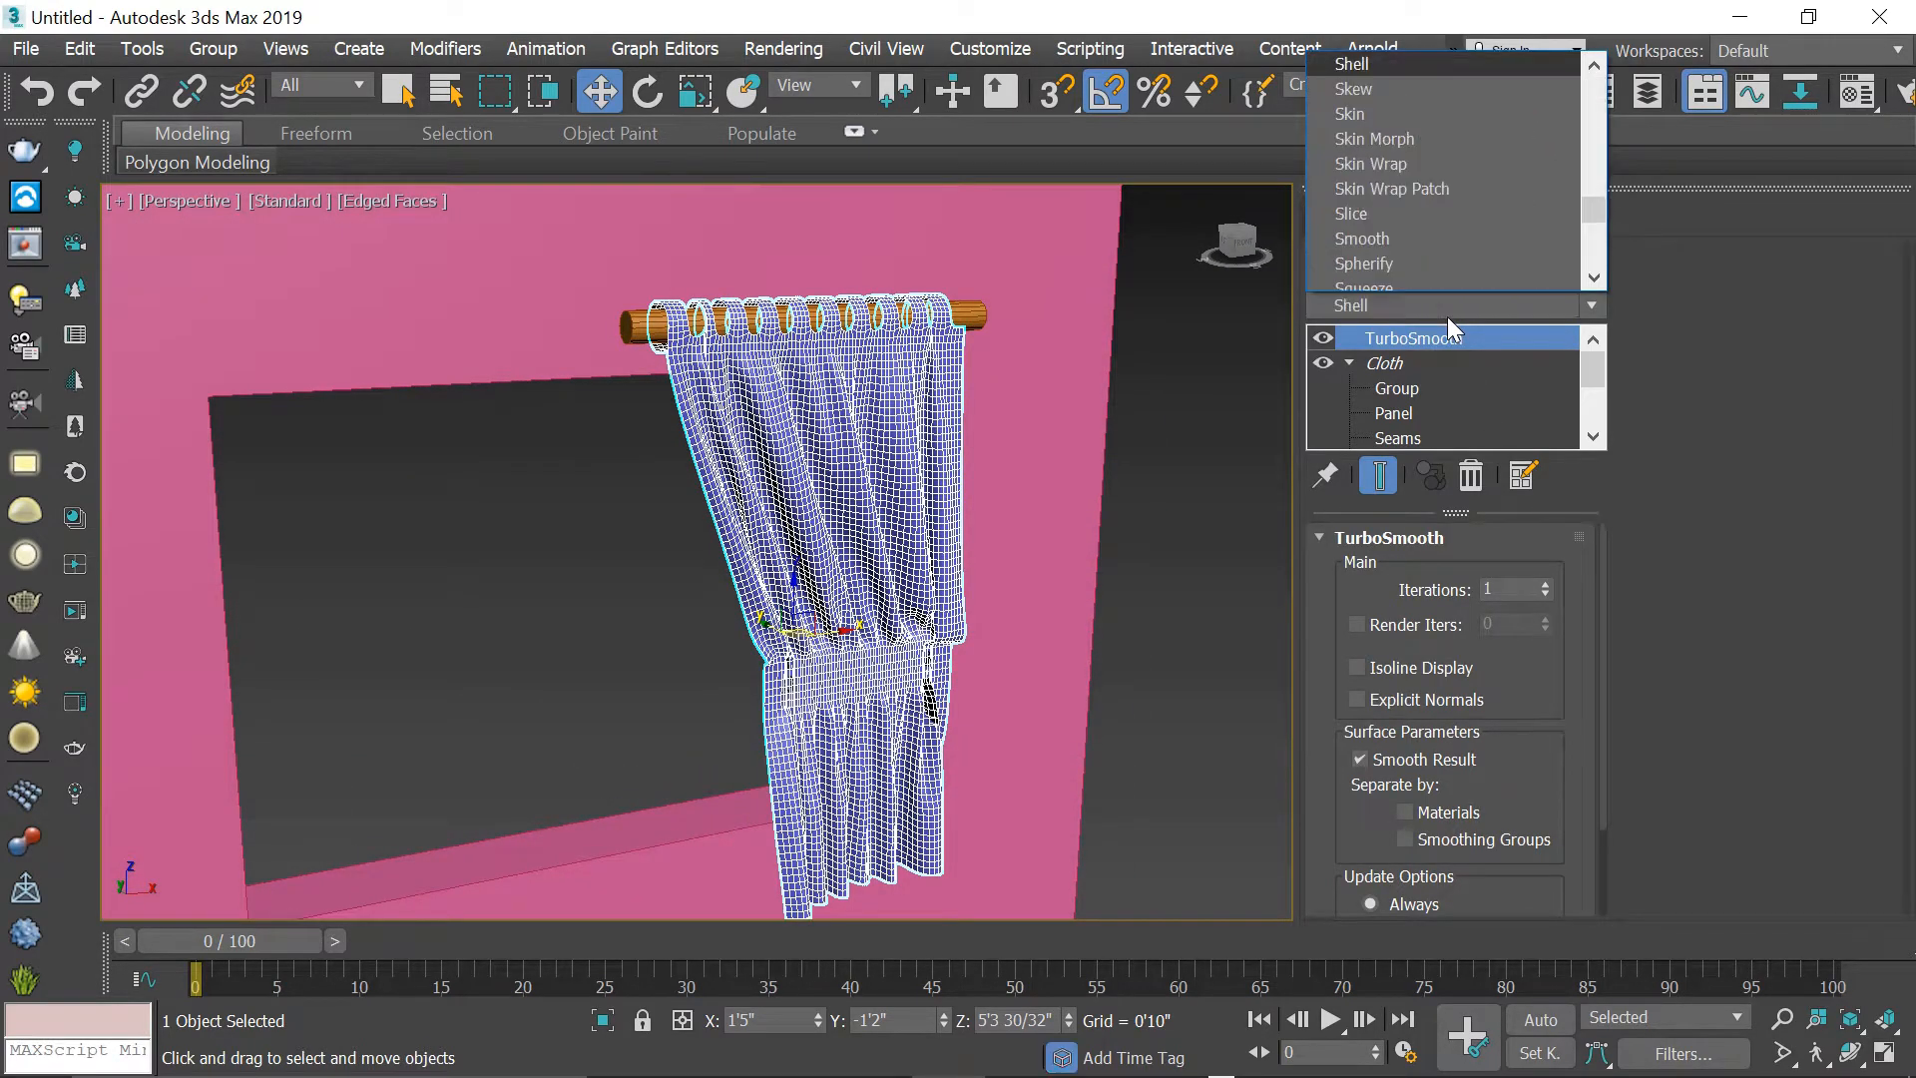
{"action": "key", "text": "Return"}
{"action": "scroll", "coordinate": [796, 427], "scroll_direction": "up", "scroll_amount": 5}
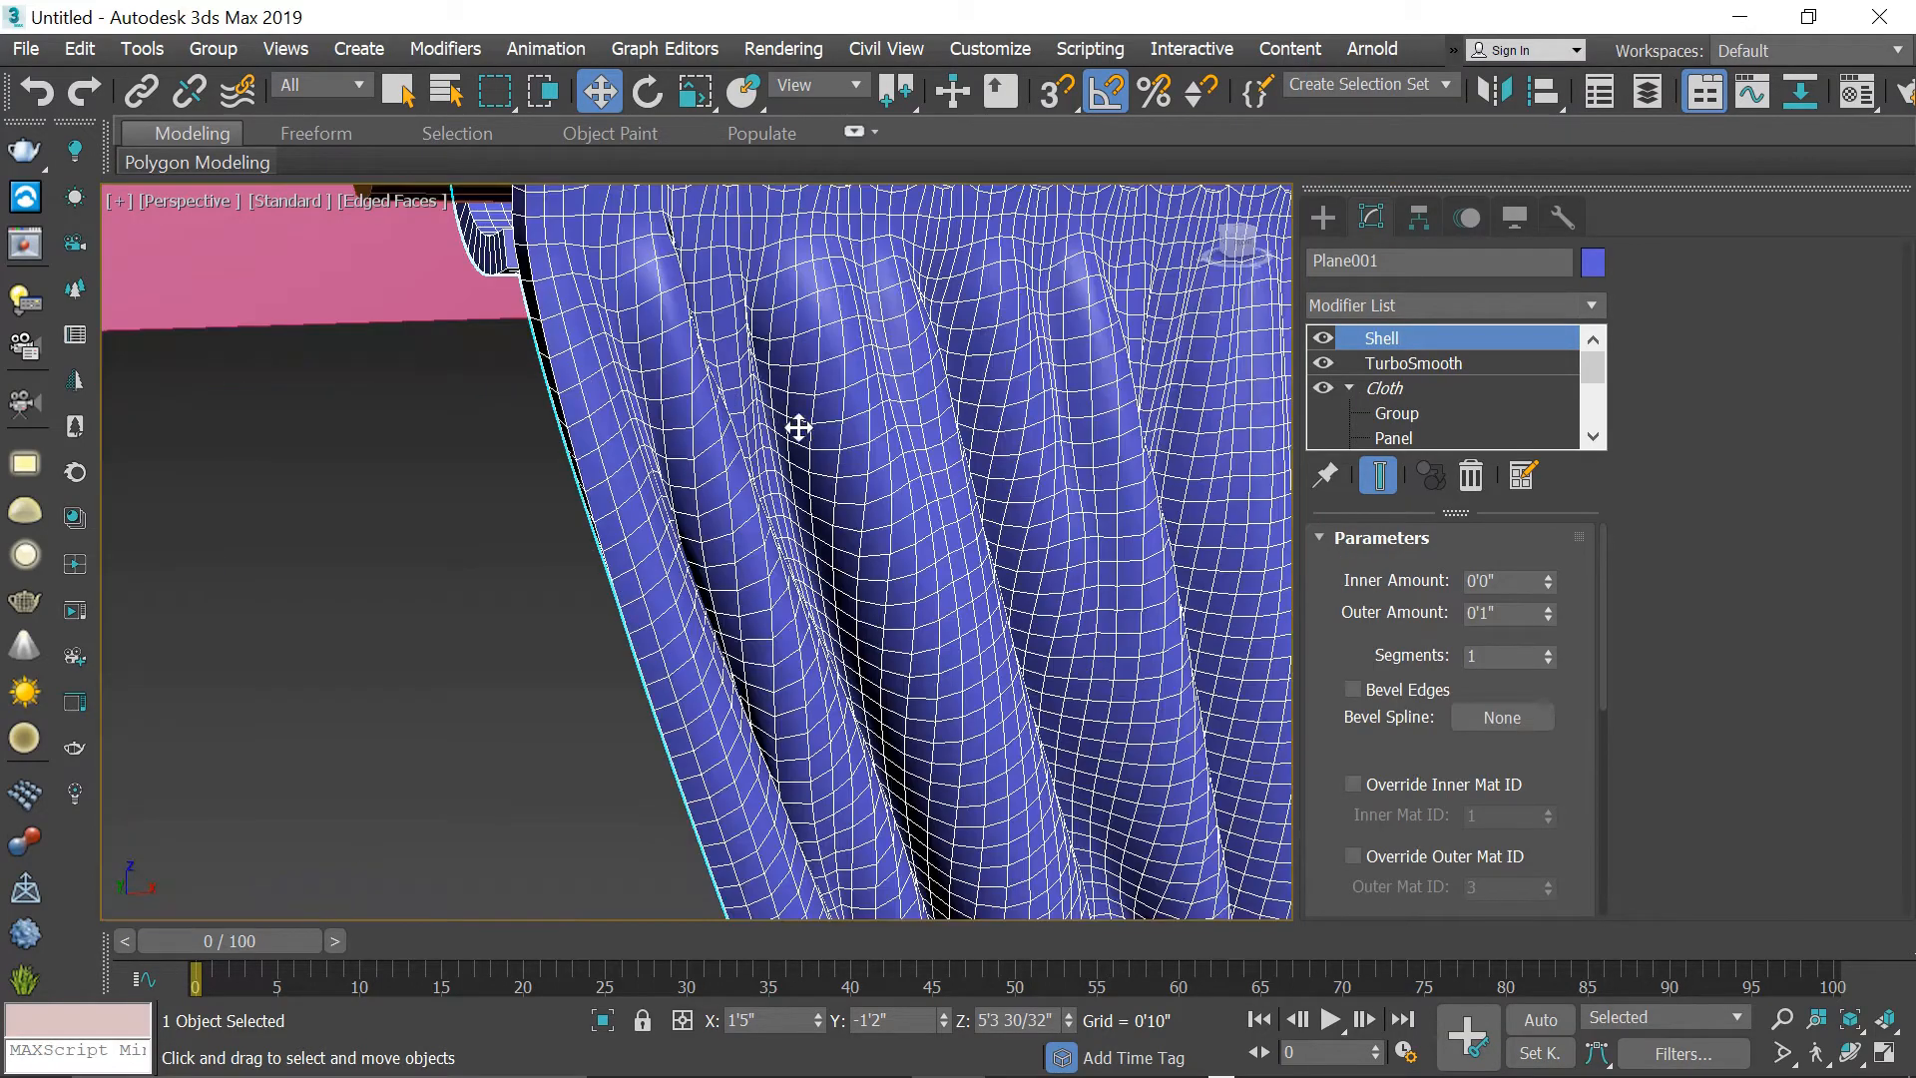
{"action": "scroll", "coordinate": [872, 427], "scroll_direction": "down", "scroll_amount": 2}
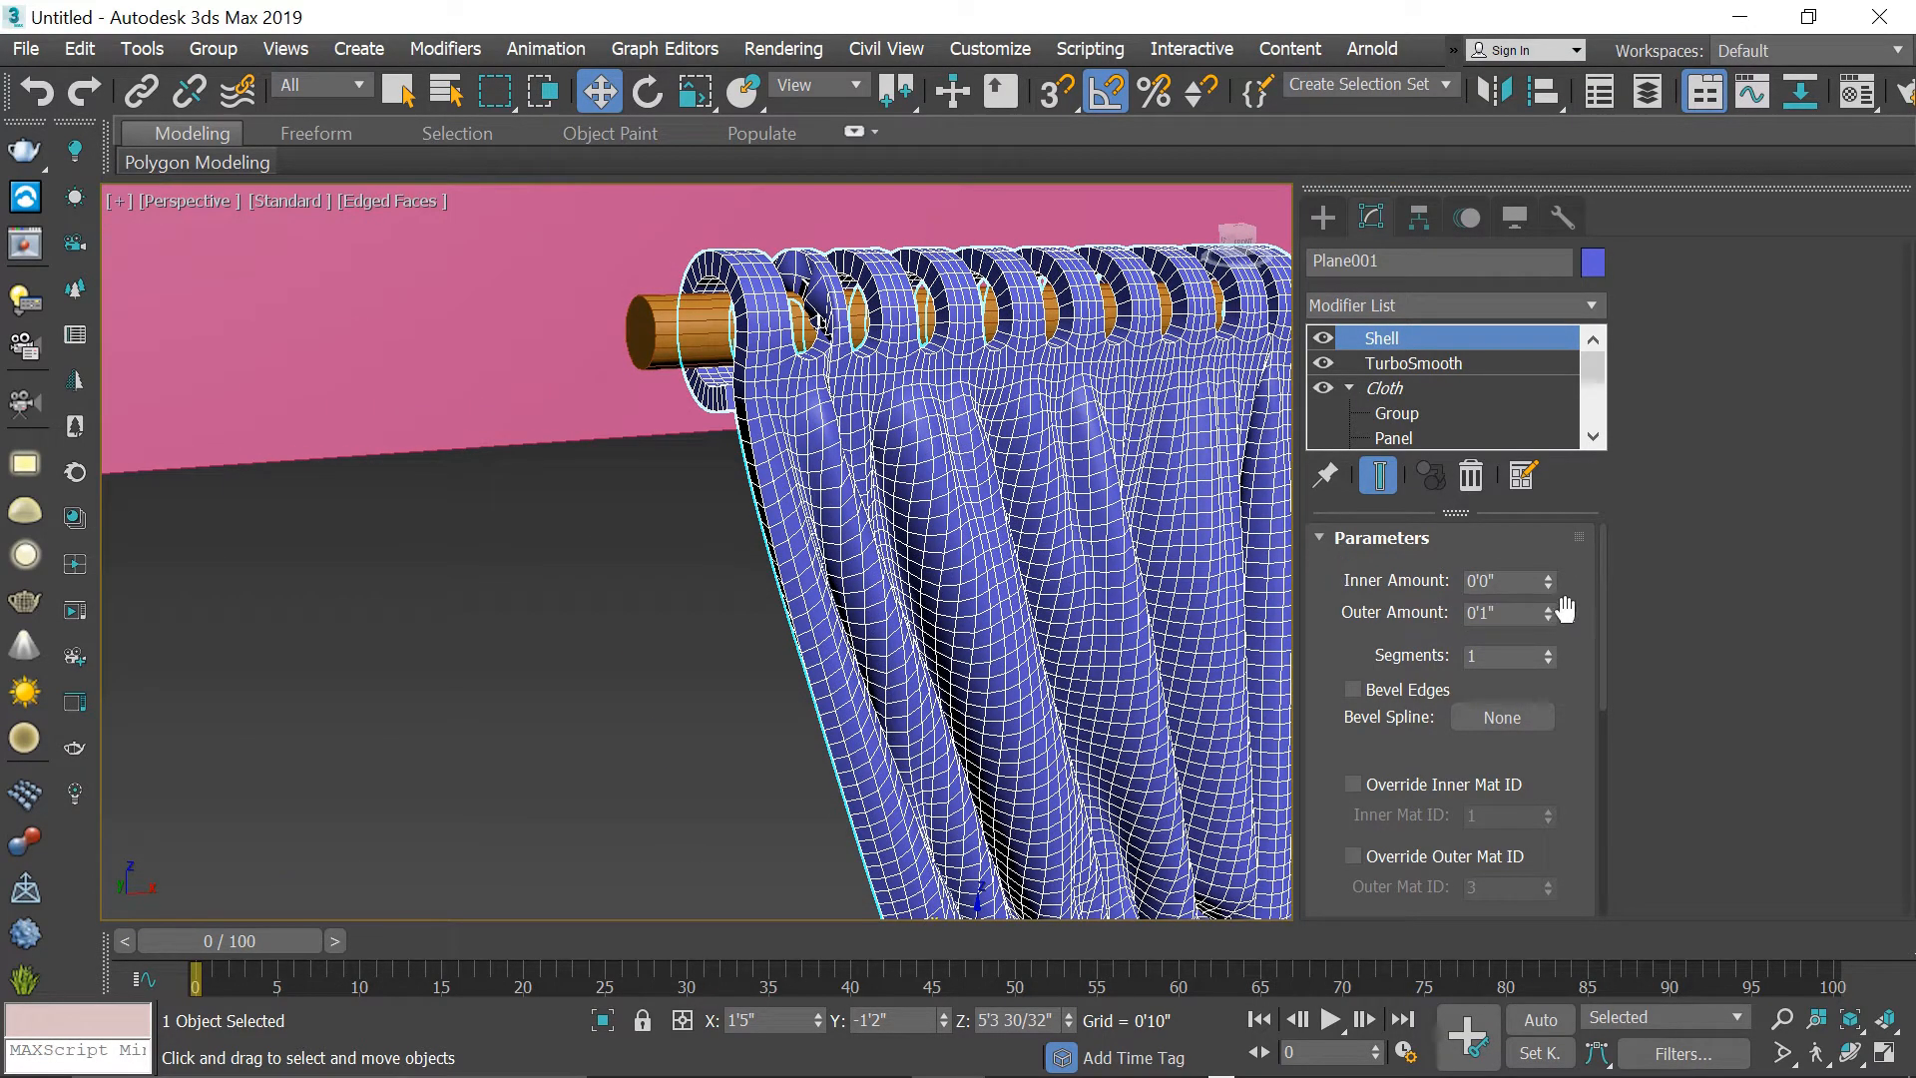
{"action": "left_click_drag", "start_coordinate": [1548, 617], "coordinate": [1555, 687]}
- Reorder the curtain's modifier stack so TurboSmooth sits above Shell
{"action": "left_click_drag", "start_coordinate": [1398, 372], "coordinate": [1399, 339]}
{"action": "scroll", "coordinate": [864, 329], "scroll_direction": "down", "scroll_amount": 5}
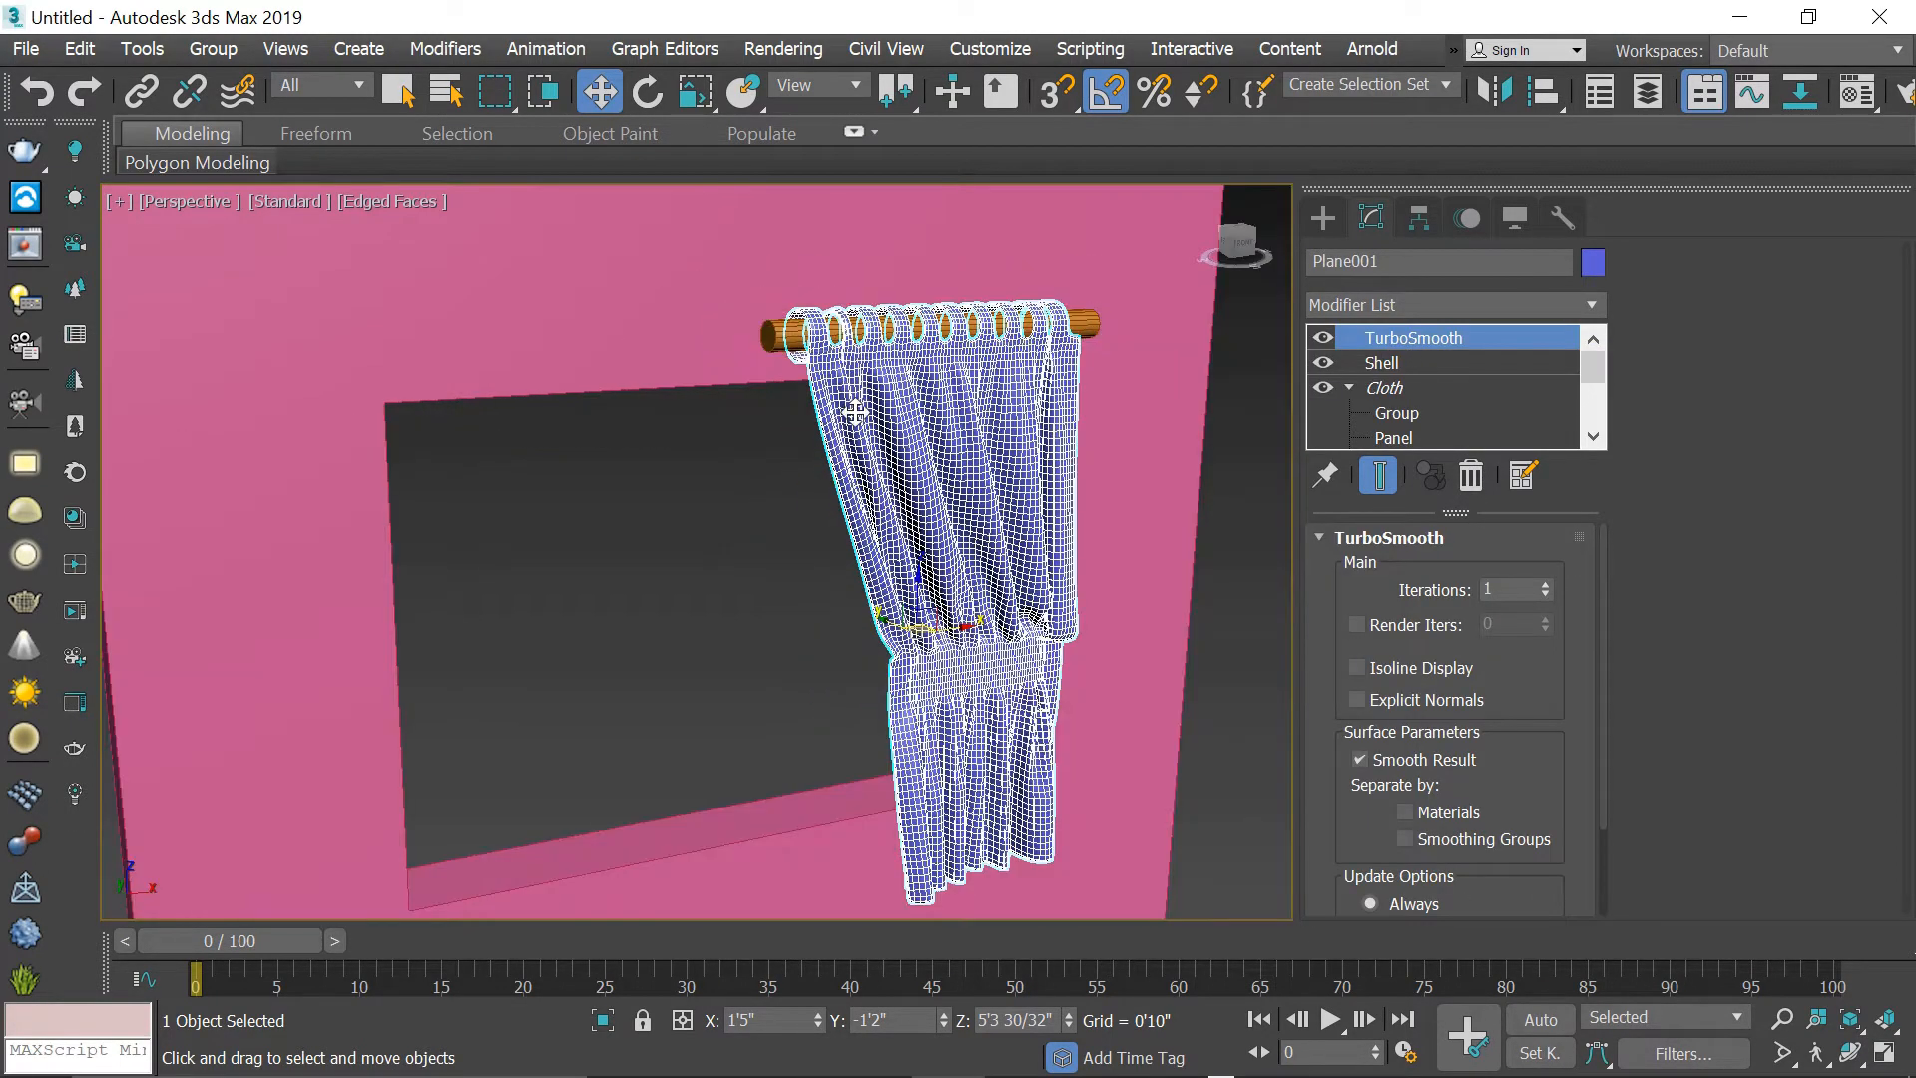
{"action": "scroll", "coordinate": [986, 553], "scroll_direction": "up", "scroll_amount": 2}
{"action": "scroll", "coordinate": [986, 553], "scroll_direction": "down", "scroll_amount": 3}
{"action": "scroll", "coordinate": [983, 529], "scroll_direction": "up", "scroll_amount": 2}
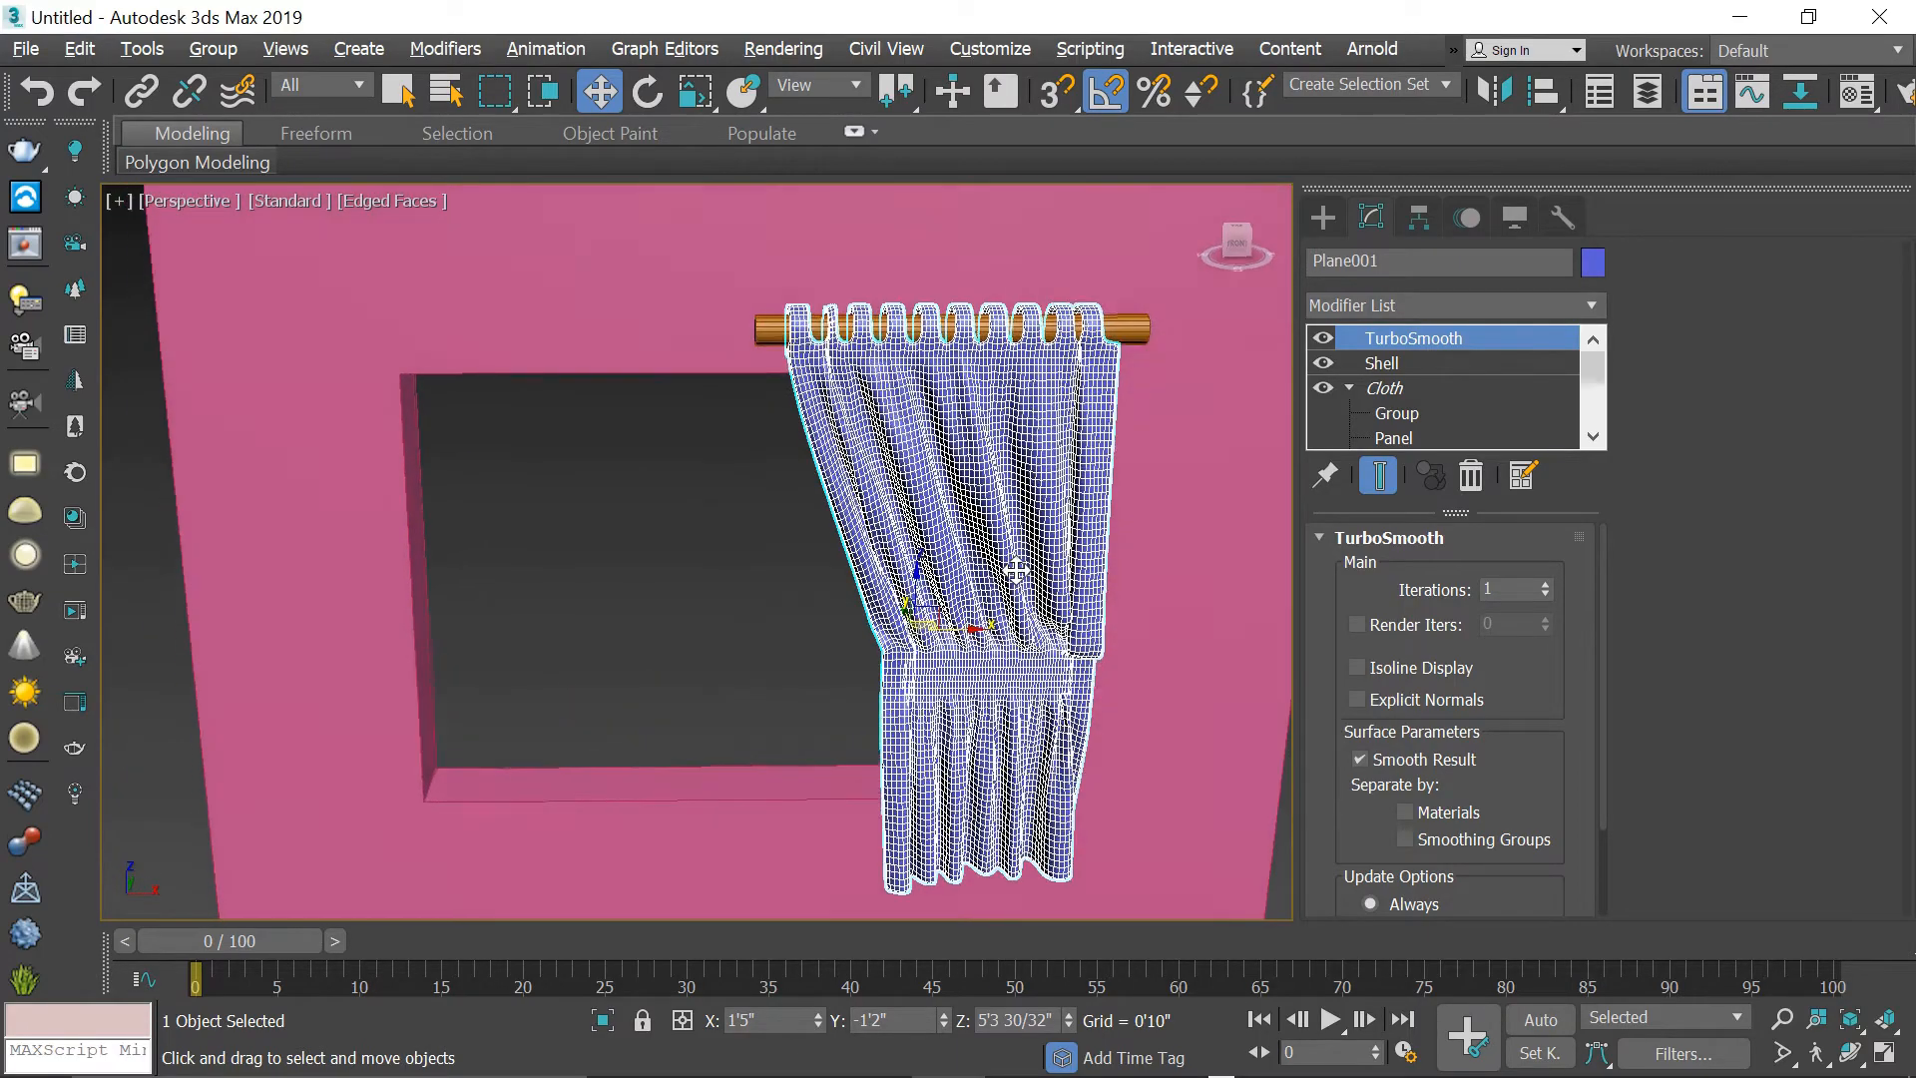
{"action": "scroll", "coordinate": [975, 476], "scroll_direction": "down", "scroll_amount": 3}
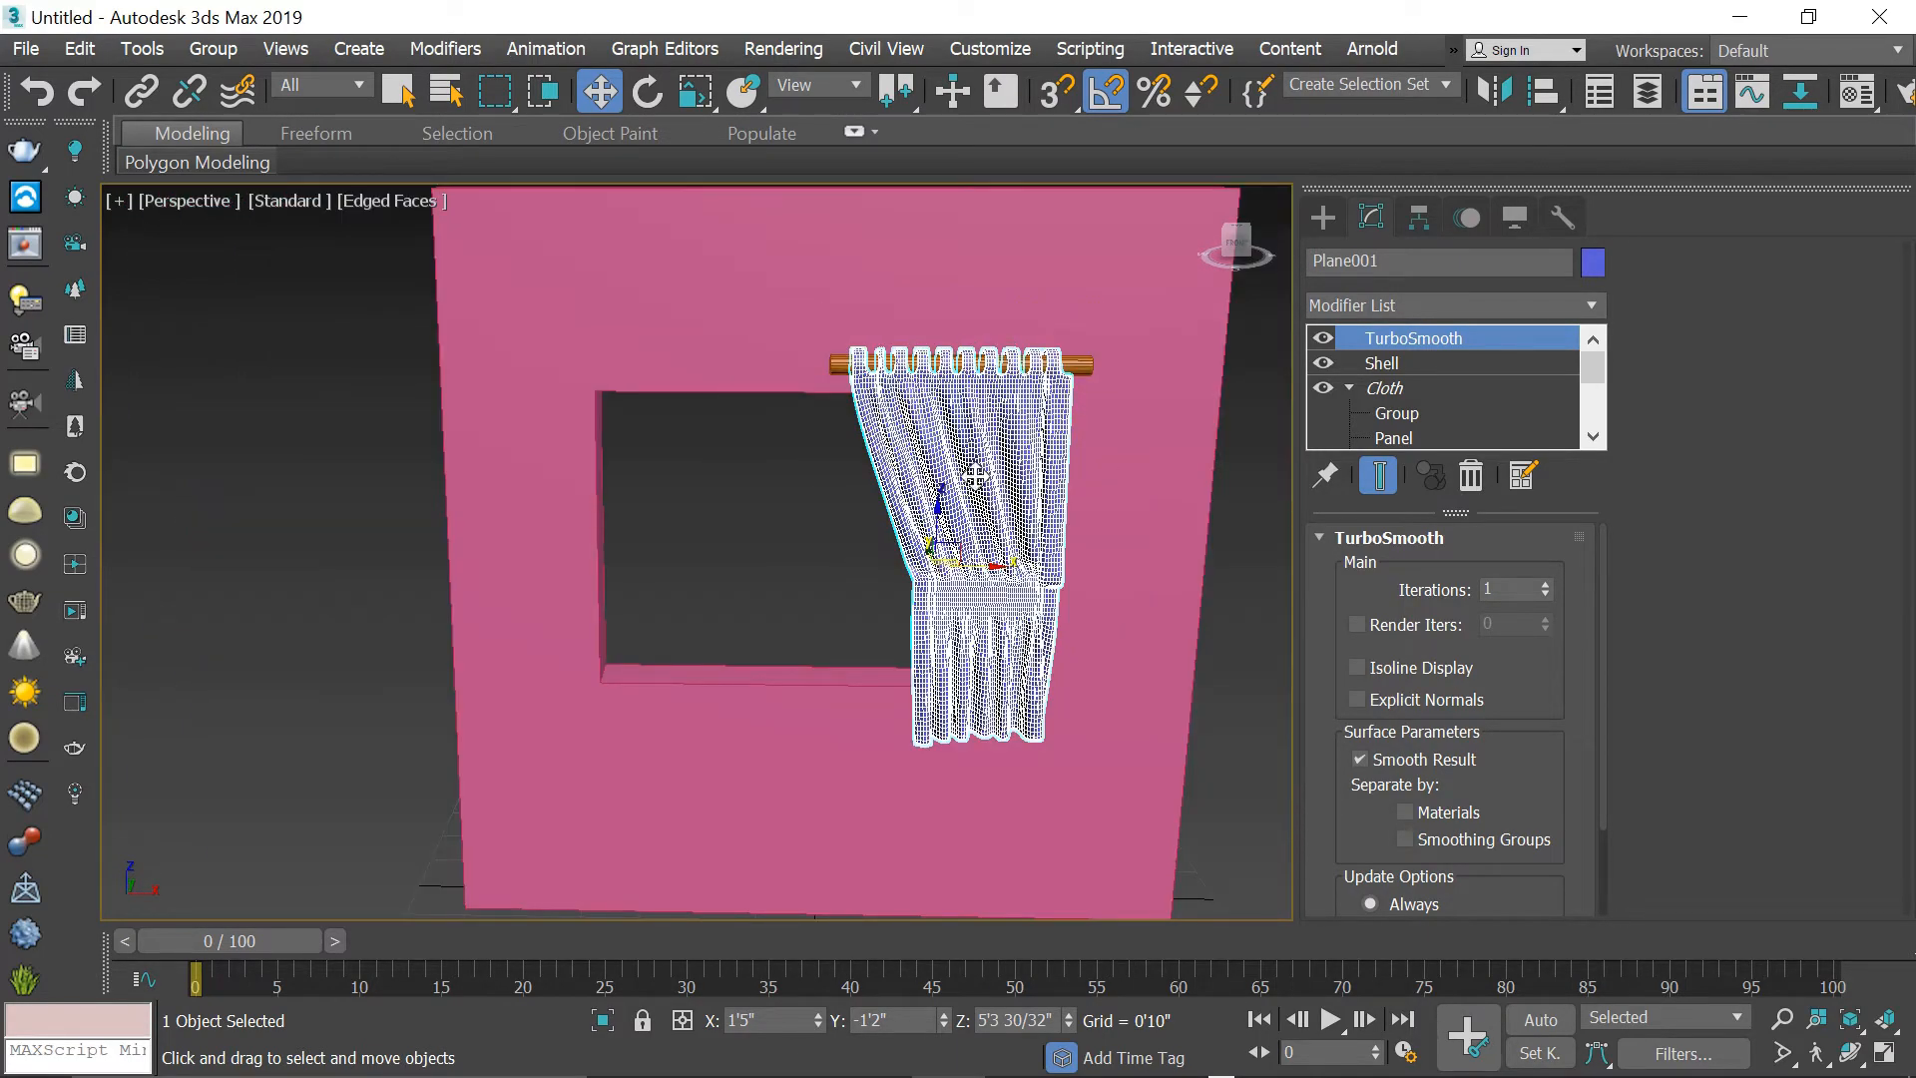
- Scale the rod alone along X to about 200% so it spans the full width of the window opening
{"action": "left_click", "coordinate": [1084, 366]}
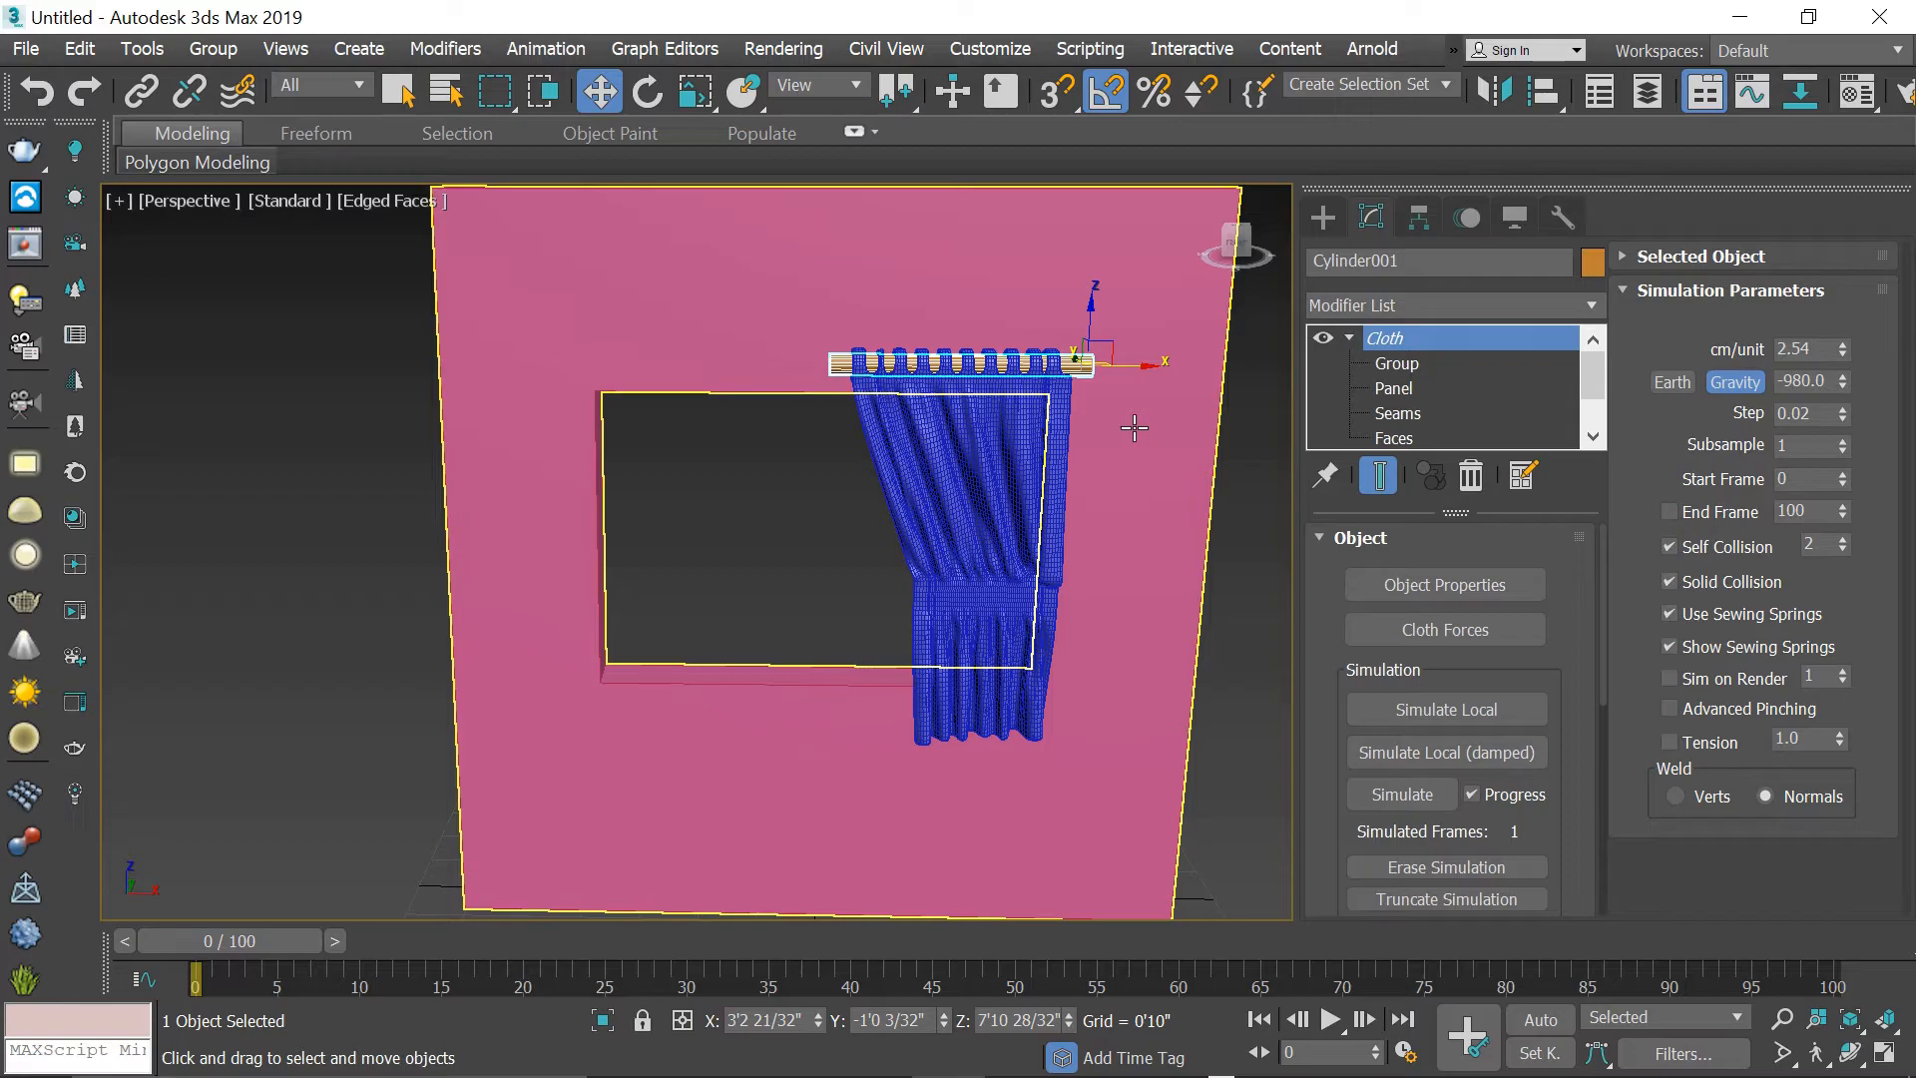
{"action": "key", "text": "r"}
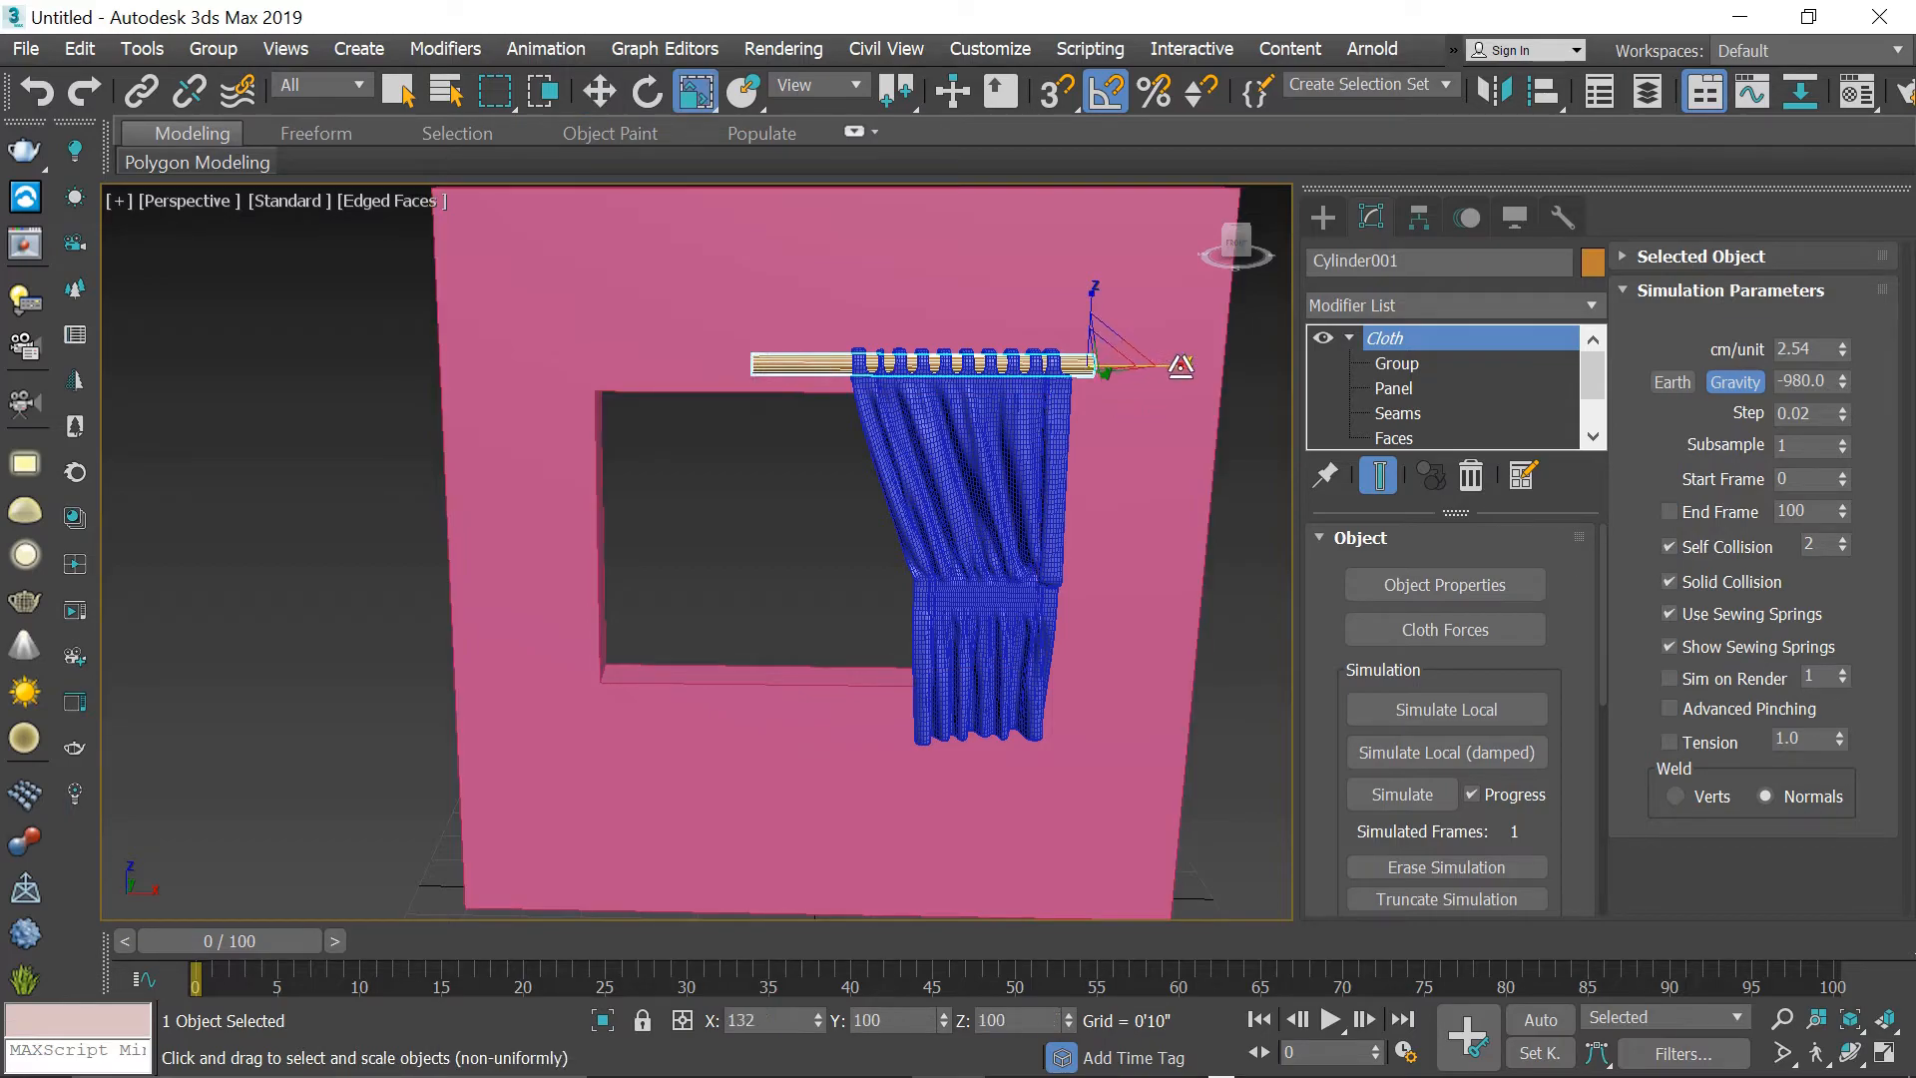
{"action": "left_click_drag", "start_coordinate": [1180, 365], "coordinate": [1220, 367]}
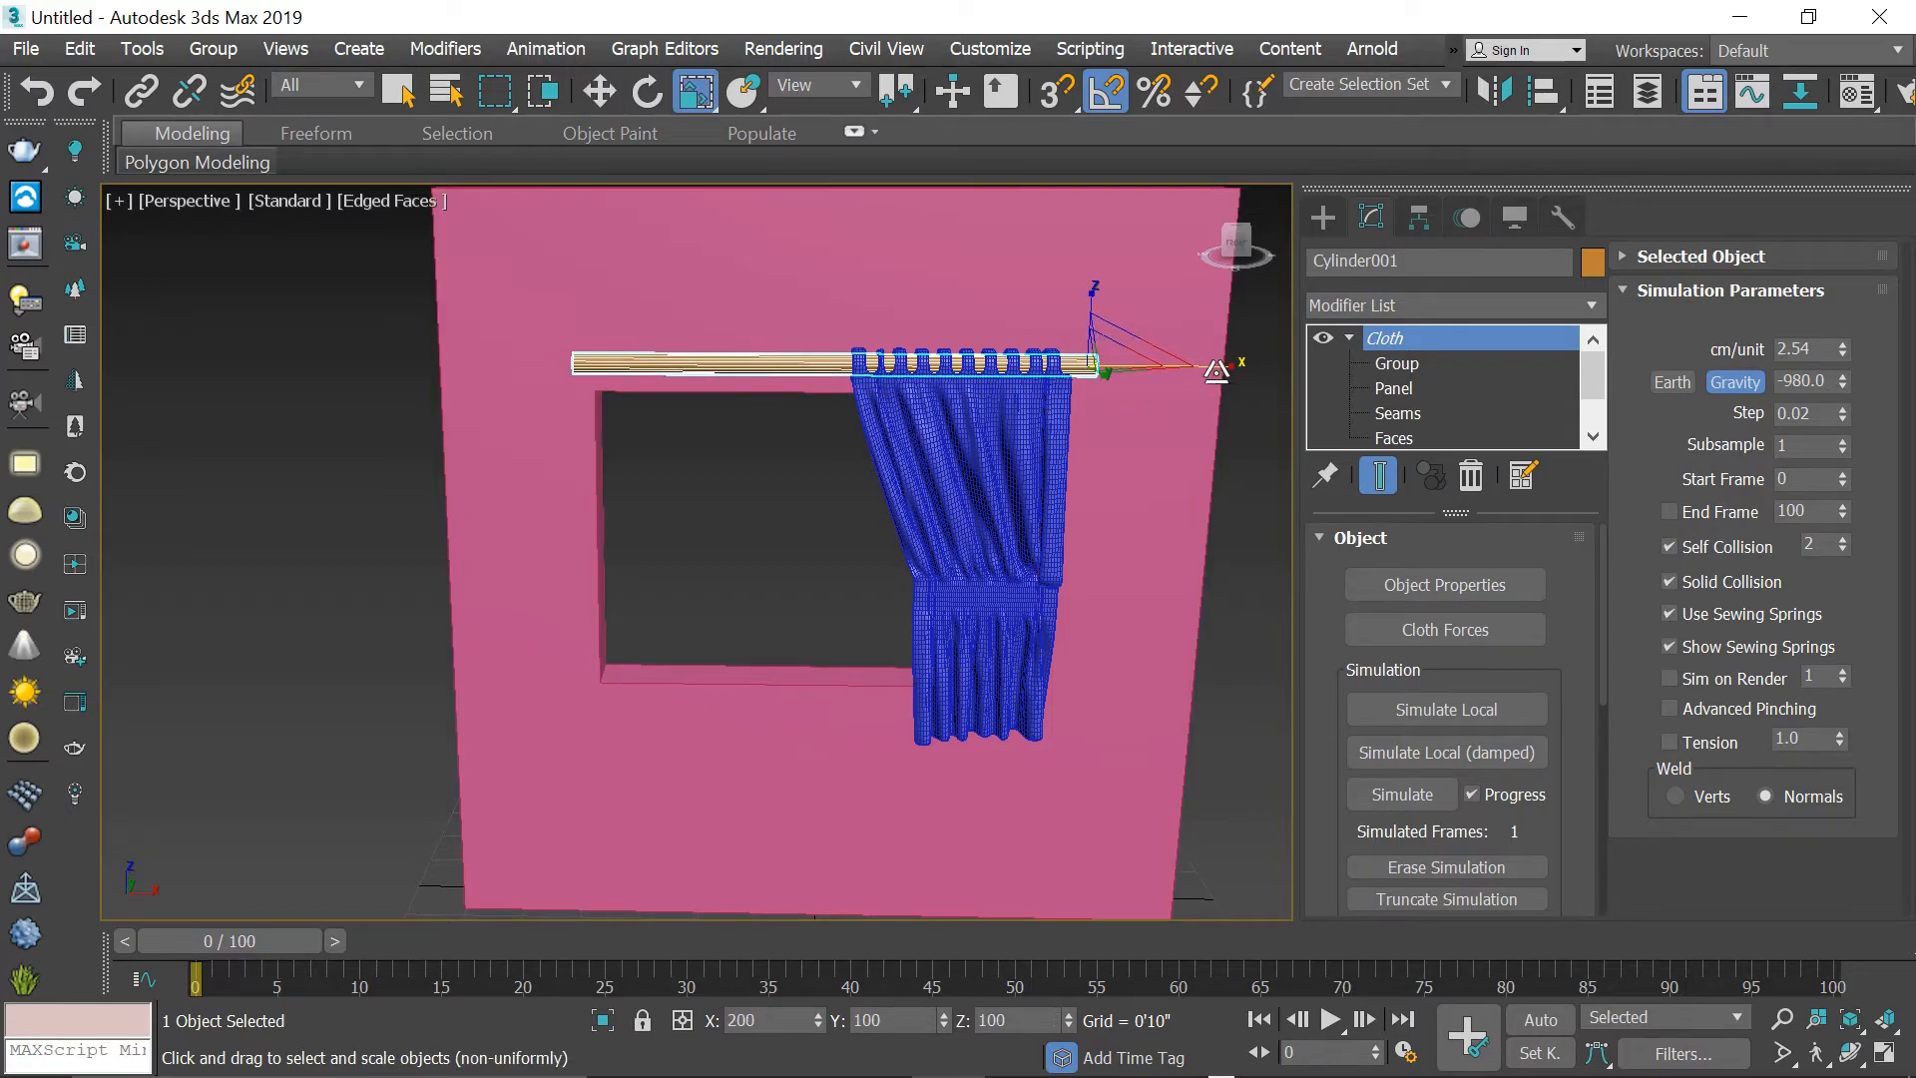
{"action": "left_click_drag", "start_coordinate": [1225, 377], "coordinate": [1226, 377]}
- Mirror the curtain across X as an instance and move the copy along X to about -1'6" on the opening's other side
{"action": "left_click", "coordinate": [970, 464]}
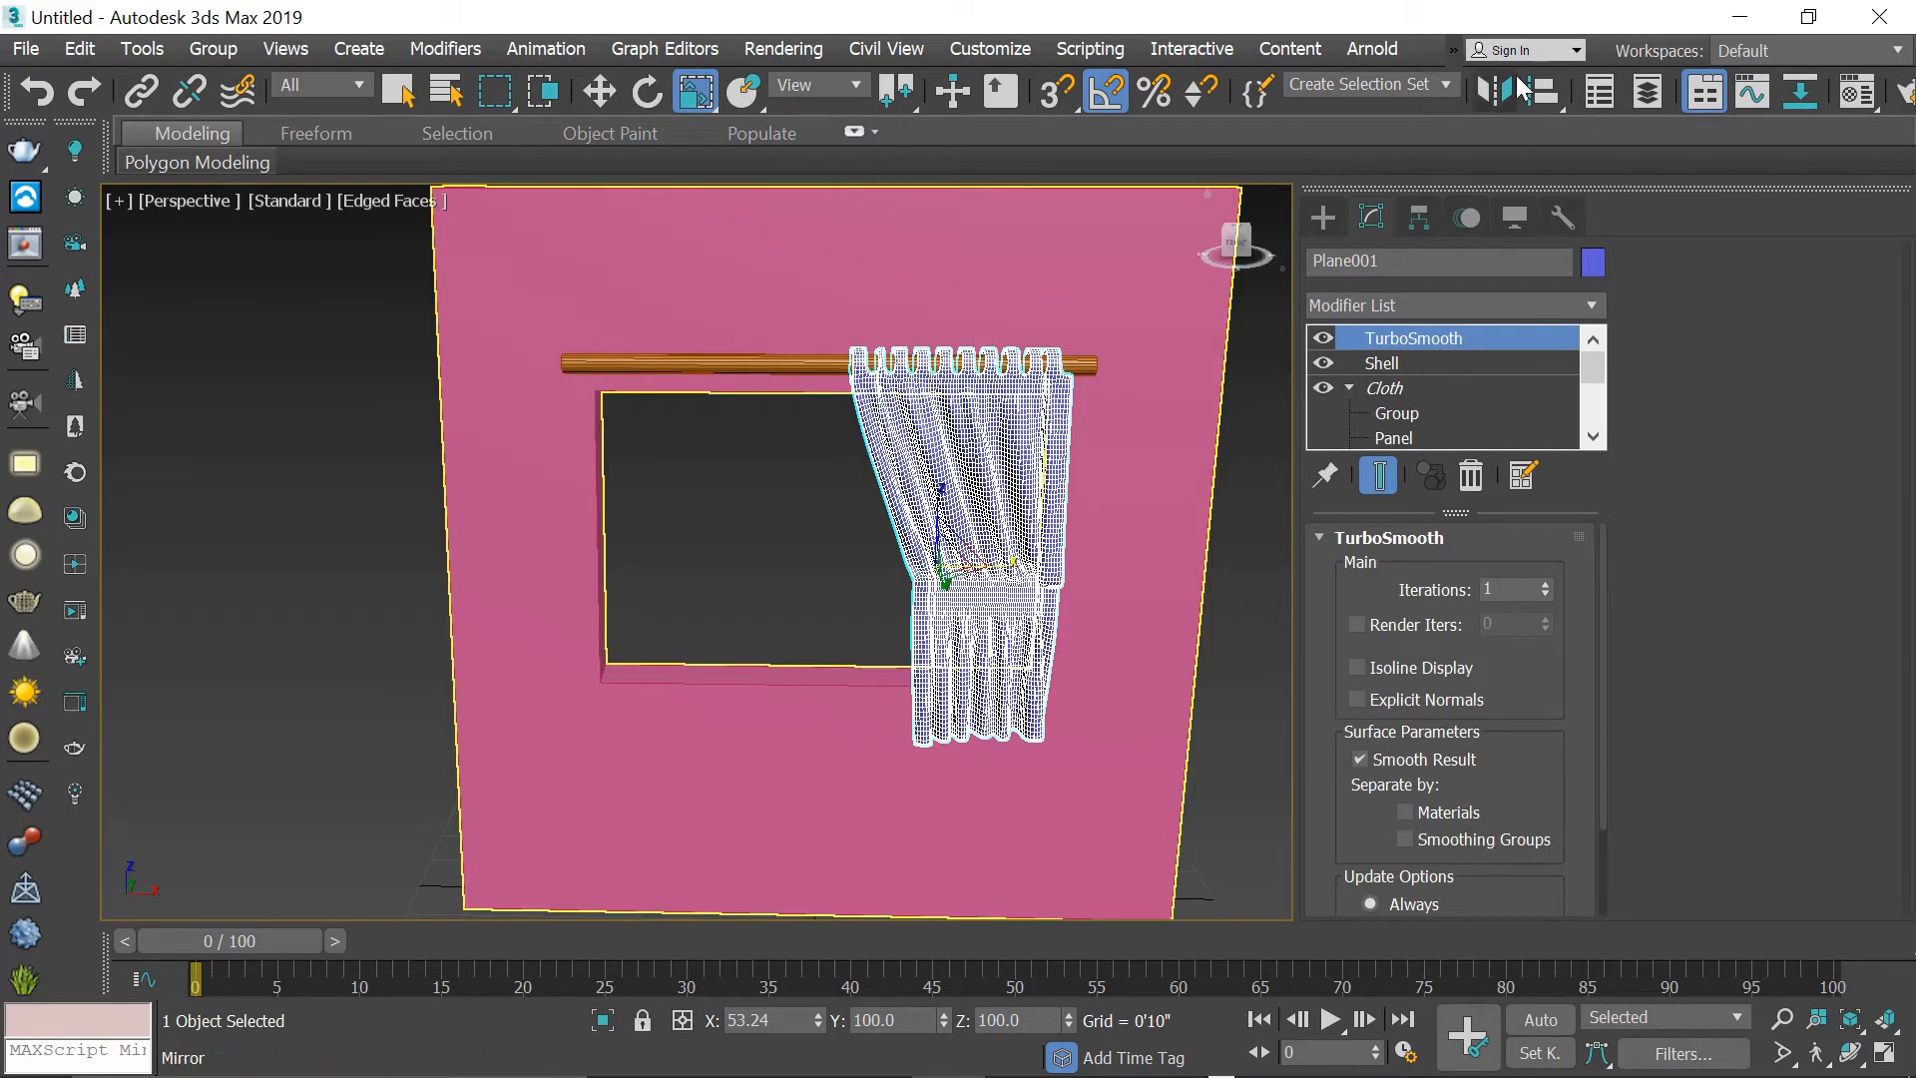
{"action": "left_click", "coordinate": [1497, 92]}
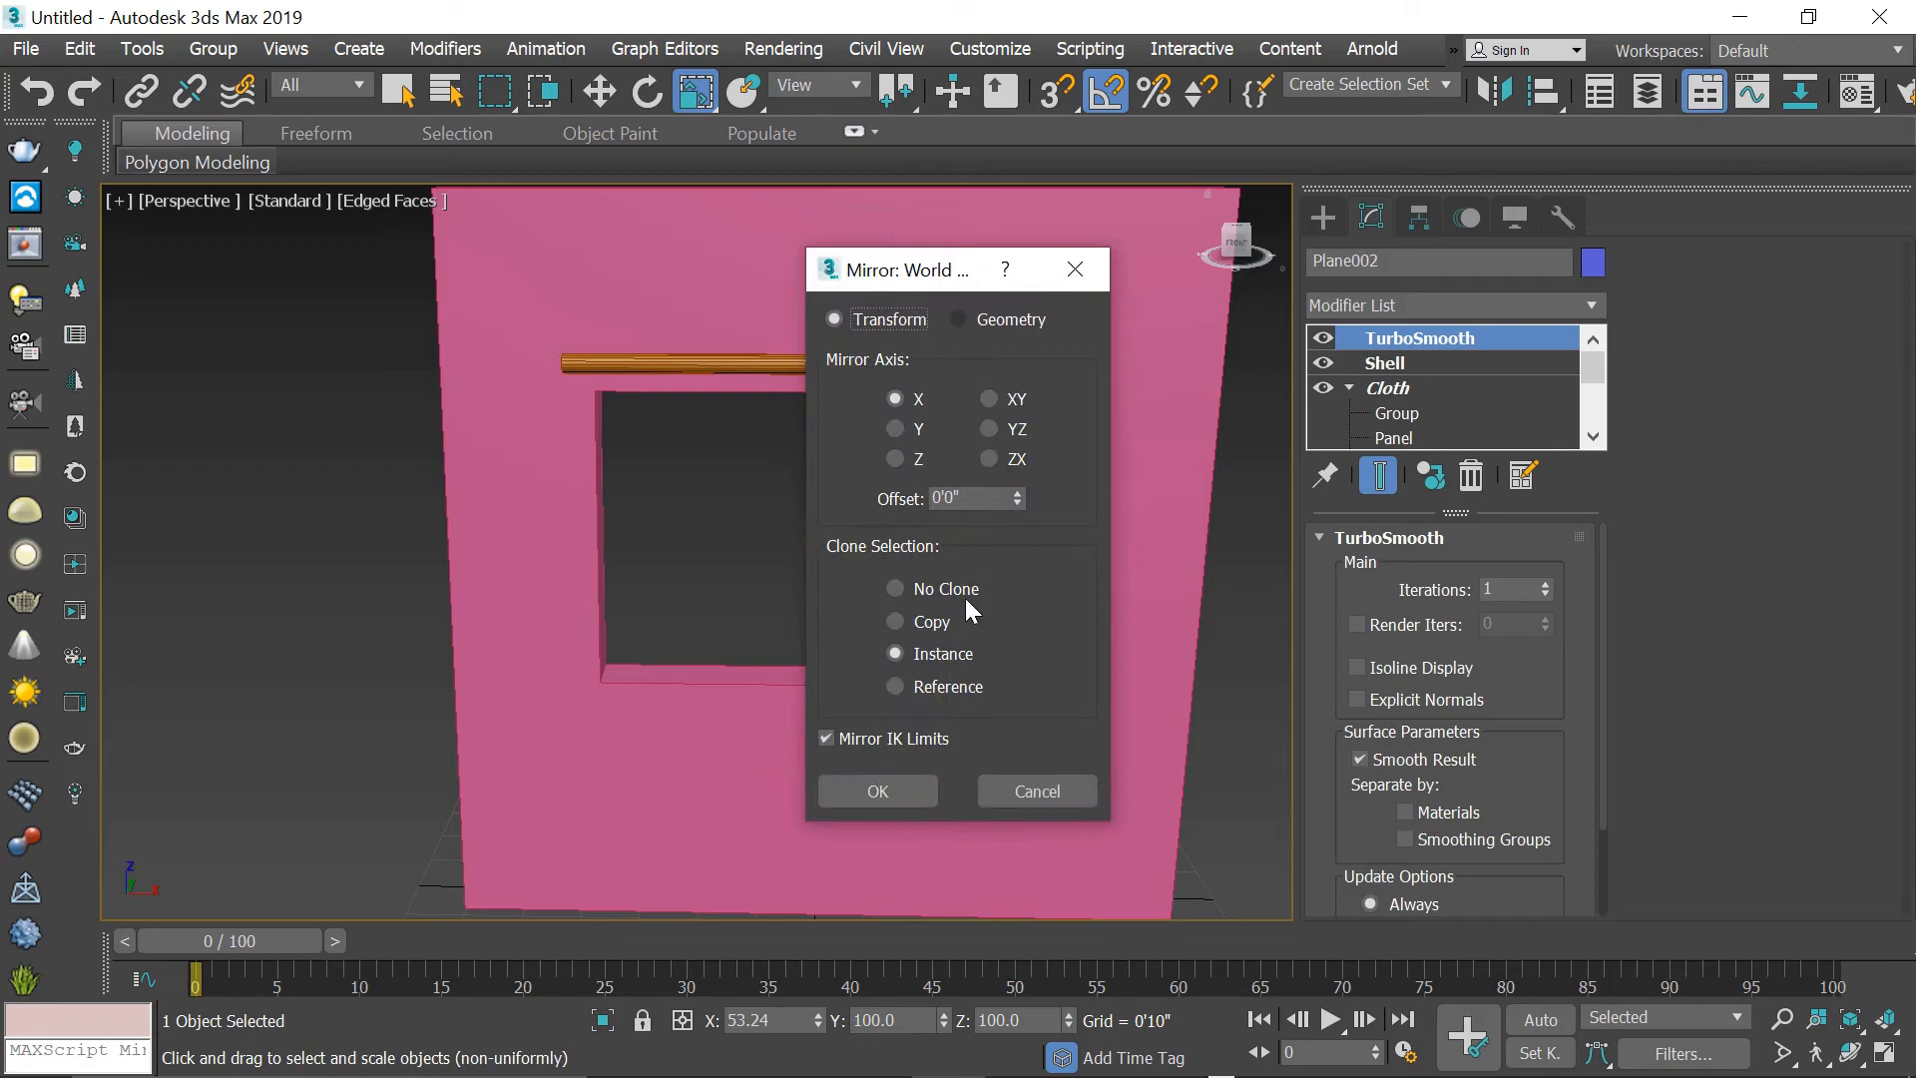
{"action": "left_click", "coordinate": [903, 789]}
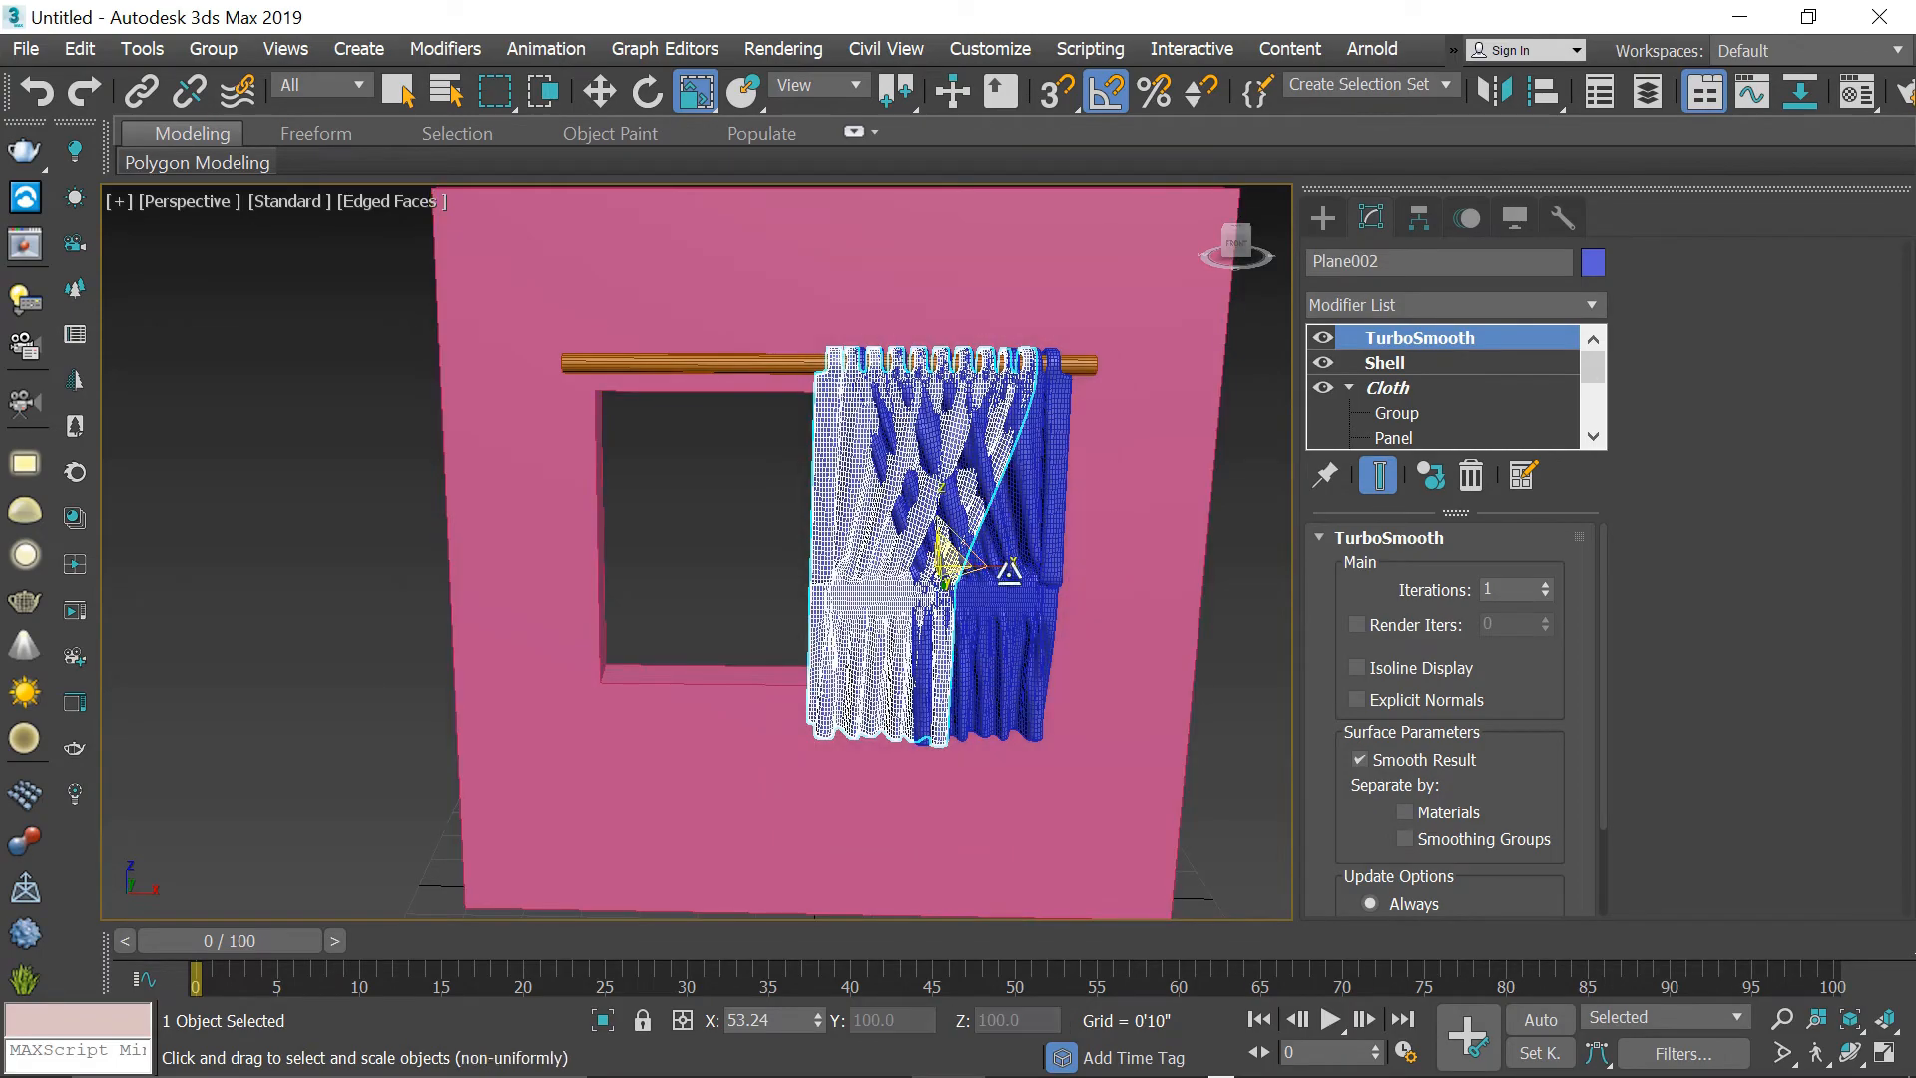
{"action": "key", "text": "w"}
{"action": "left_click_drag", "start_coordinate": [996, 567], "coordinate": [769, 560]}
{"action": "middle_click_drag", "start_coordinate": [837, 562], "coordinate": [938, 562], "text": "alt"}
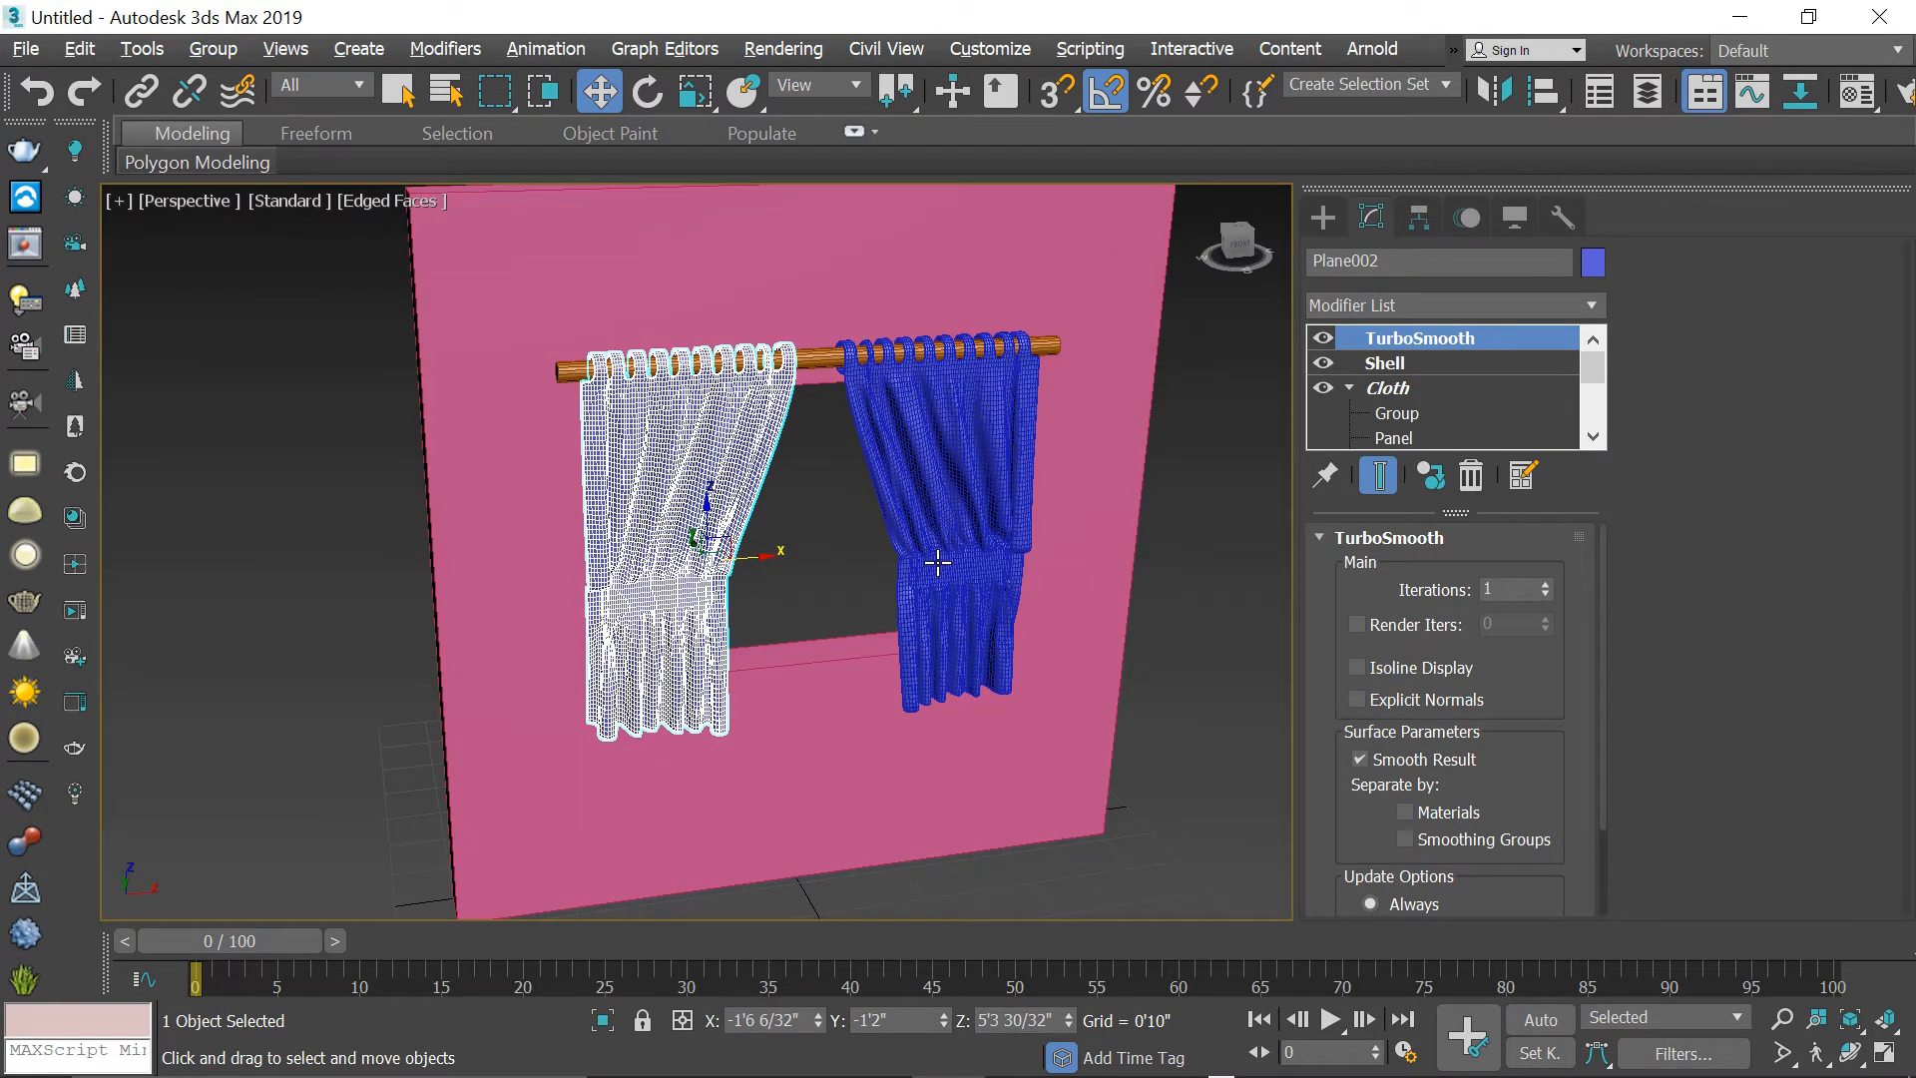
- Assign the brick material 01 - Default to the wall
{"action": "left_click", "coordinate": [1228, 457]}
{"action": "middle_click_drag", "start_coordinate": [1142, 505], "coordinate": [1070, 532], "text": "alt"}
{"action": "left_click", "coordinate": [1060, 483]}
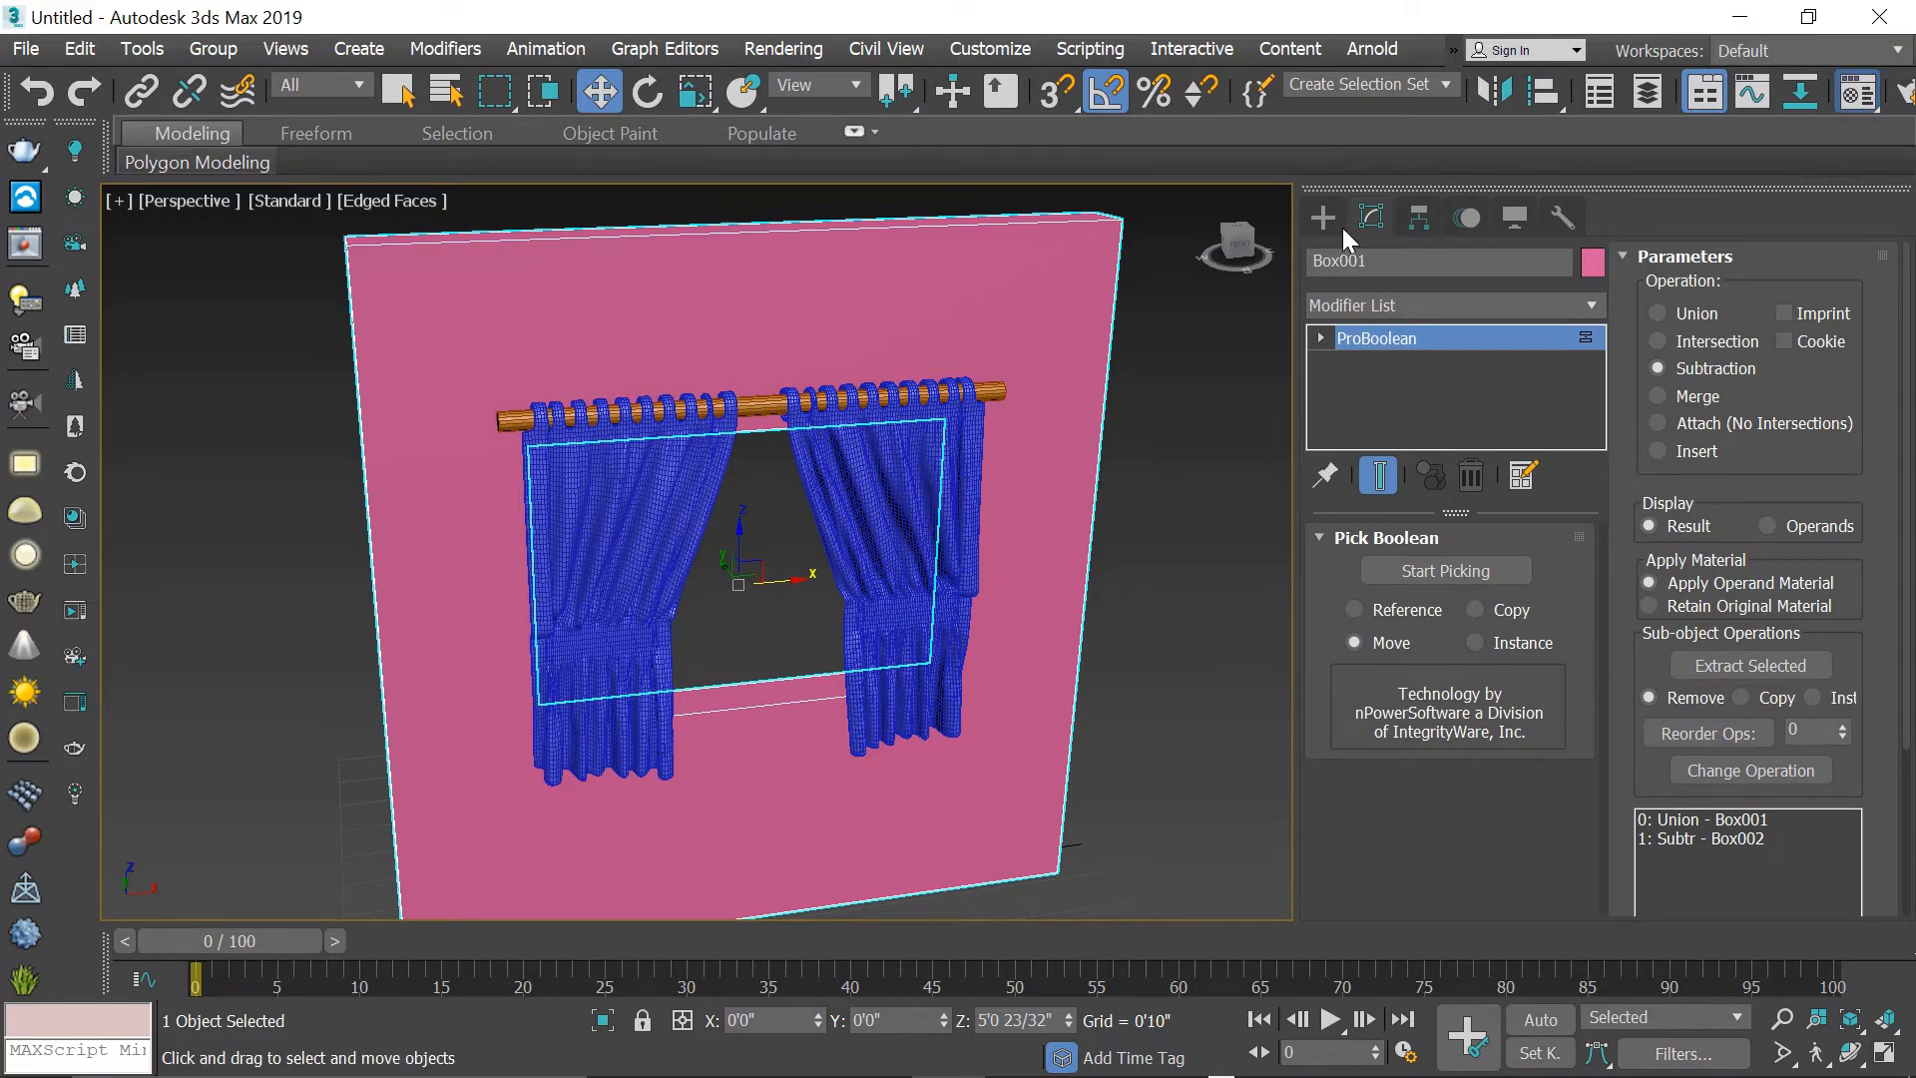
{"action": "key", "text": "m"}
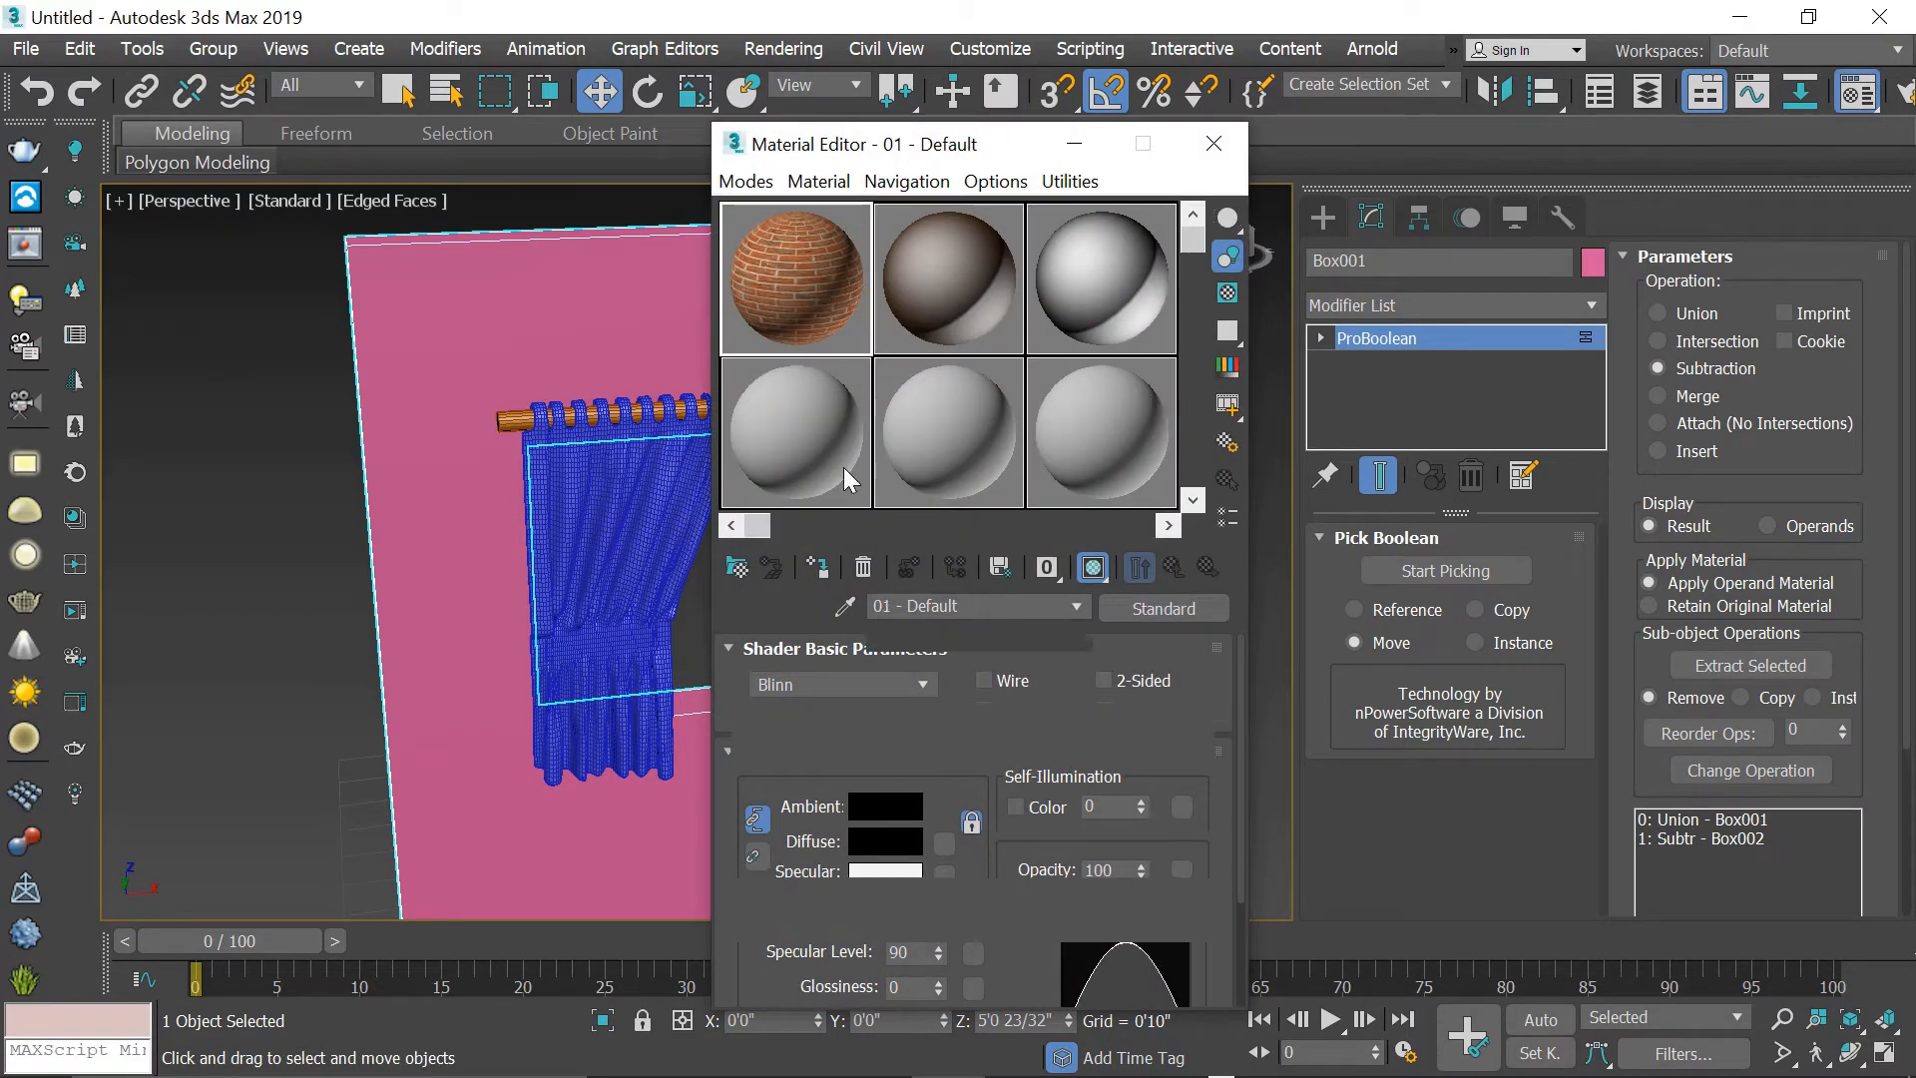
{"action": "left_click", "coordinate": [821, 567]}
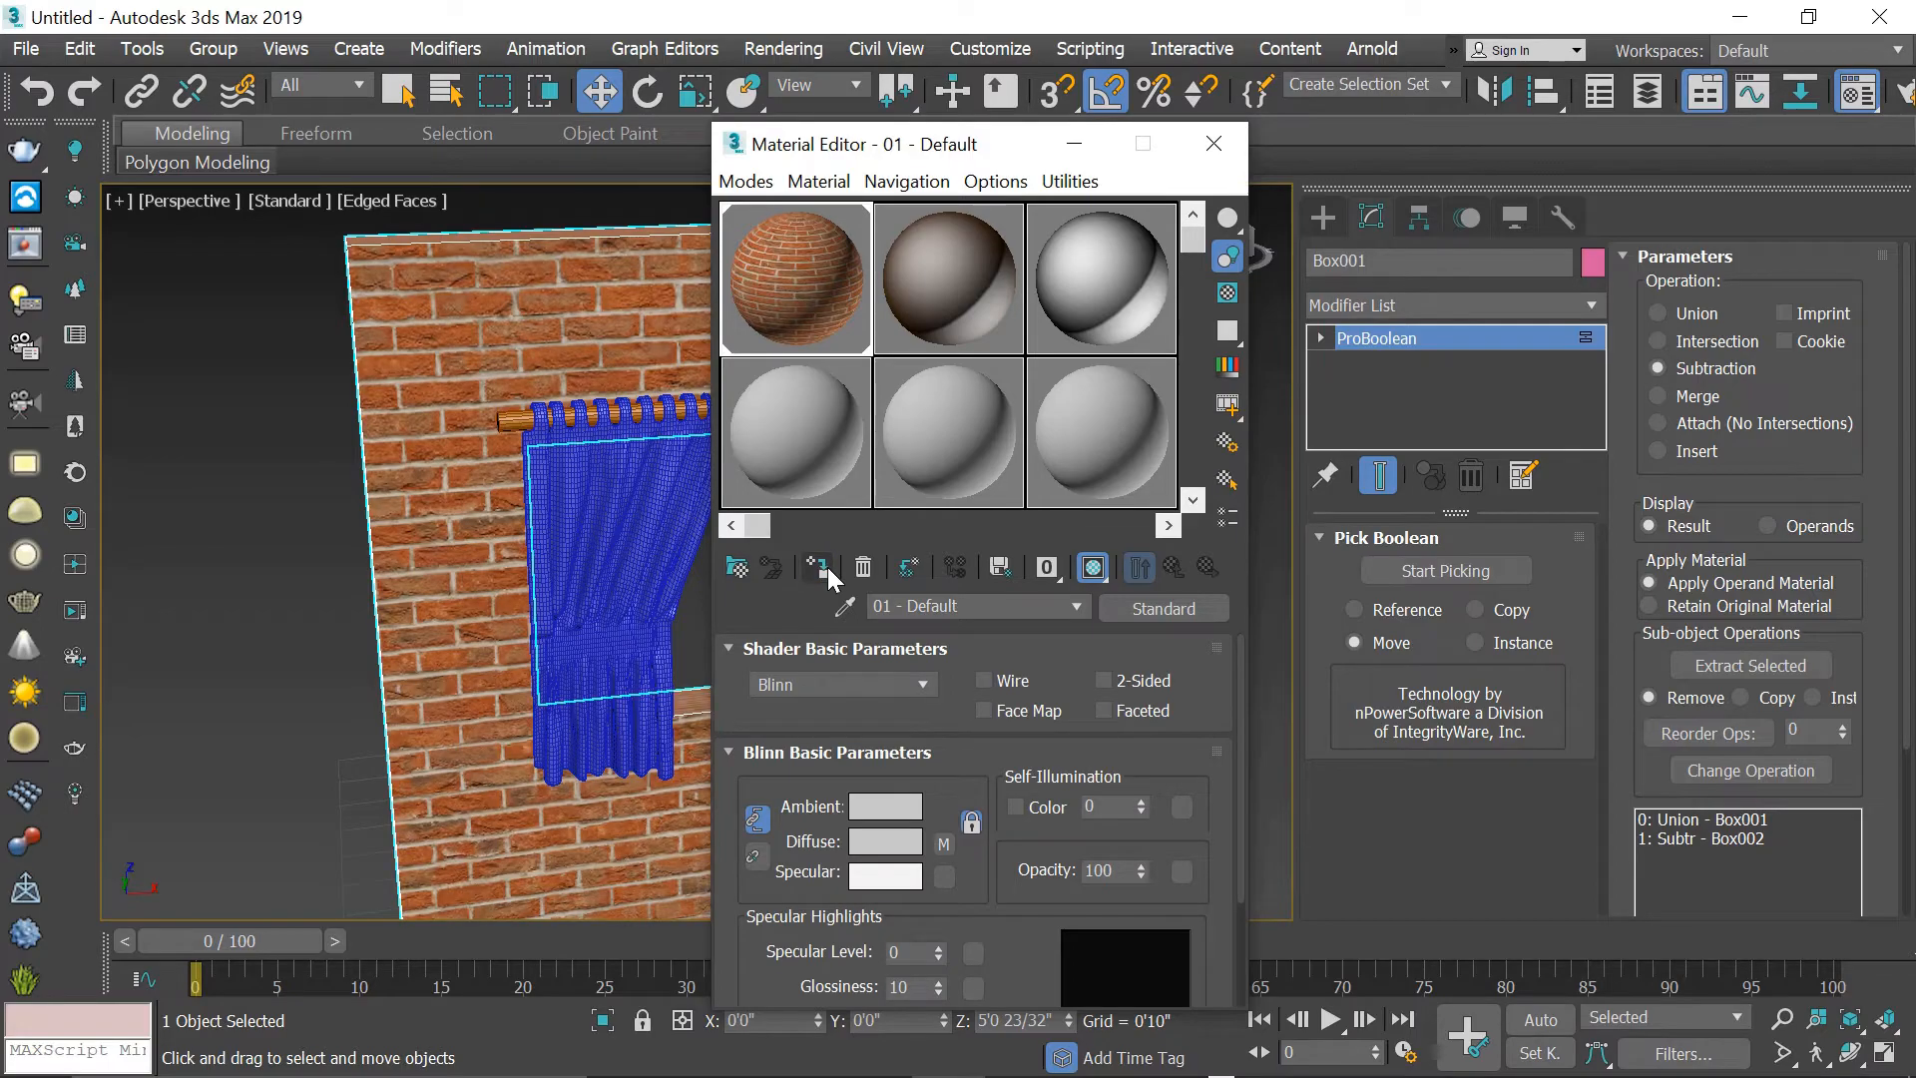
- Assign the dark brown material 02 - Default to both curtains
{"action": "left_click", "coordinate": [657, 517]}
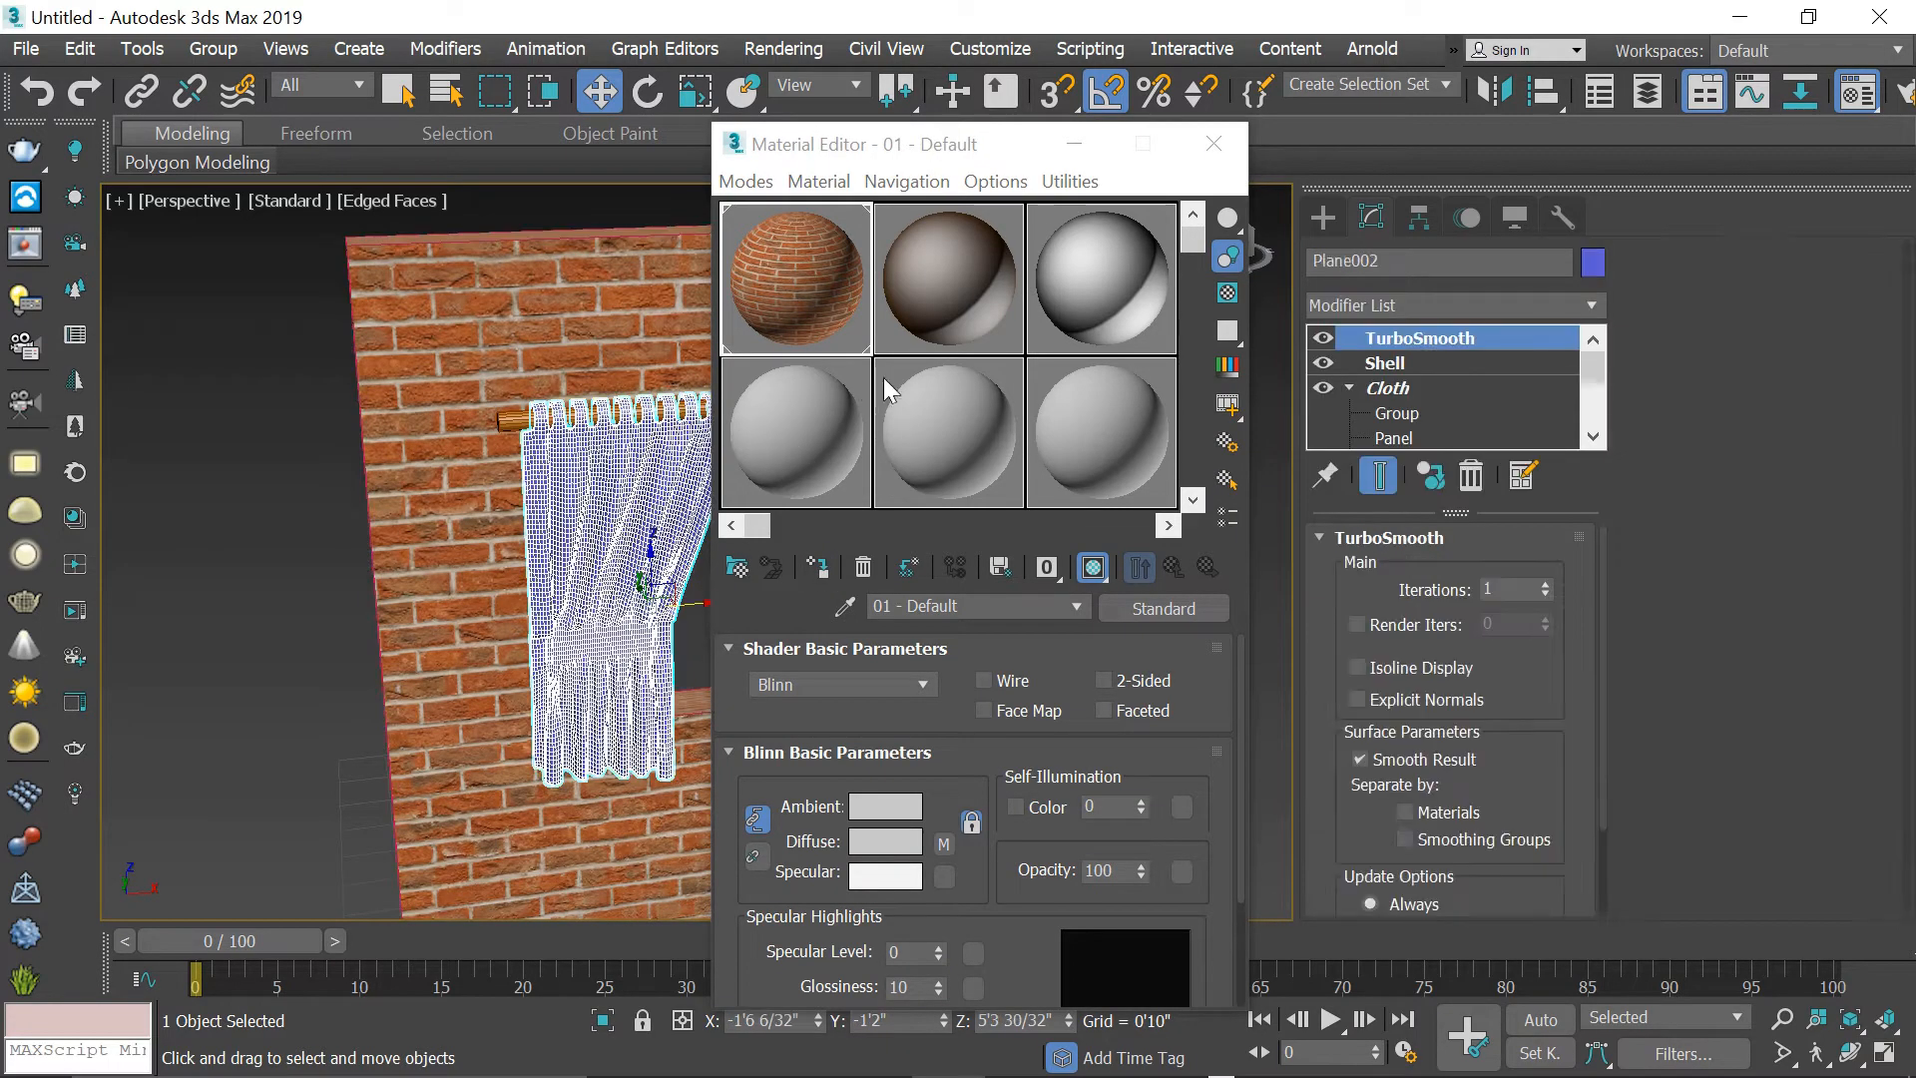
{"action": "left_click", "coordinate": [968, 296]}
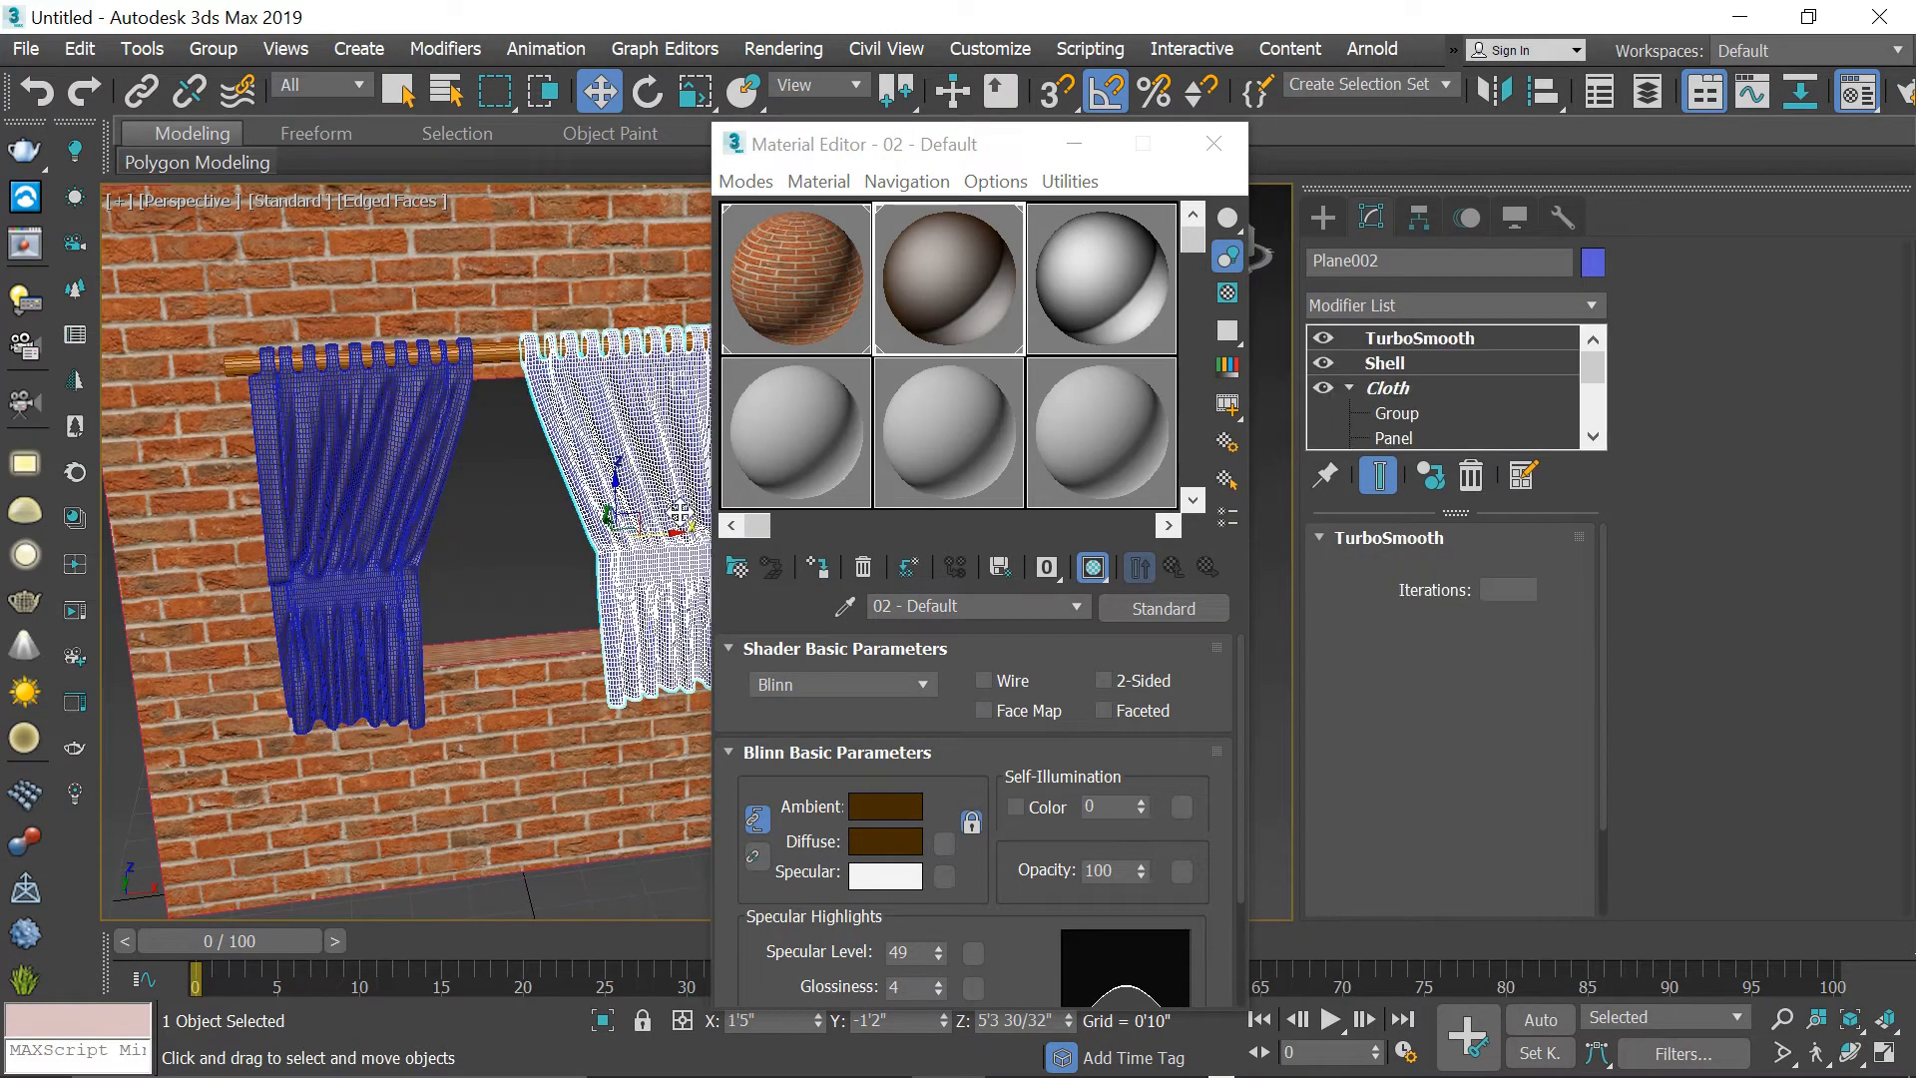
{"action": "left_click", "coordinate": [817, 567]}
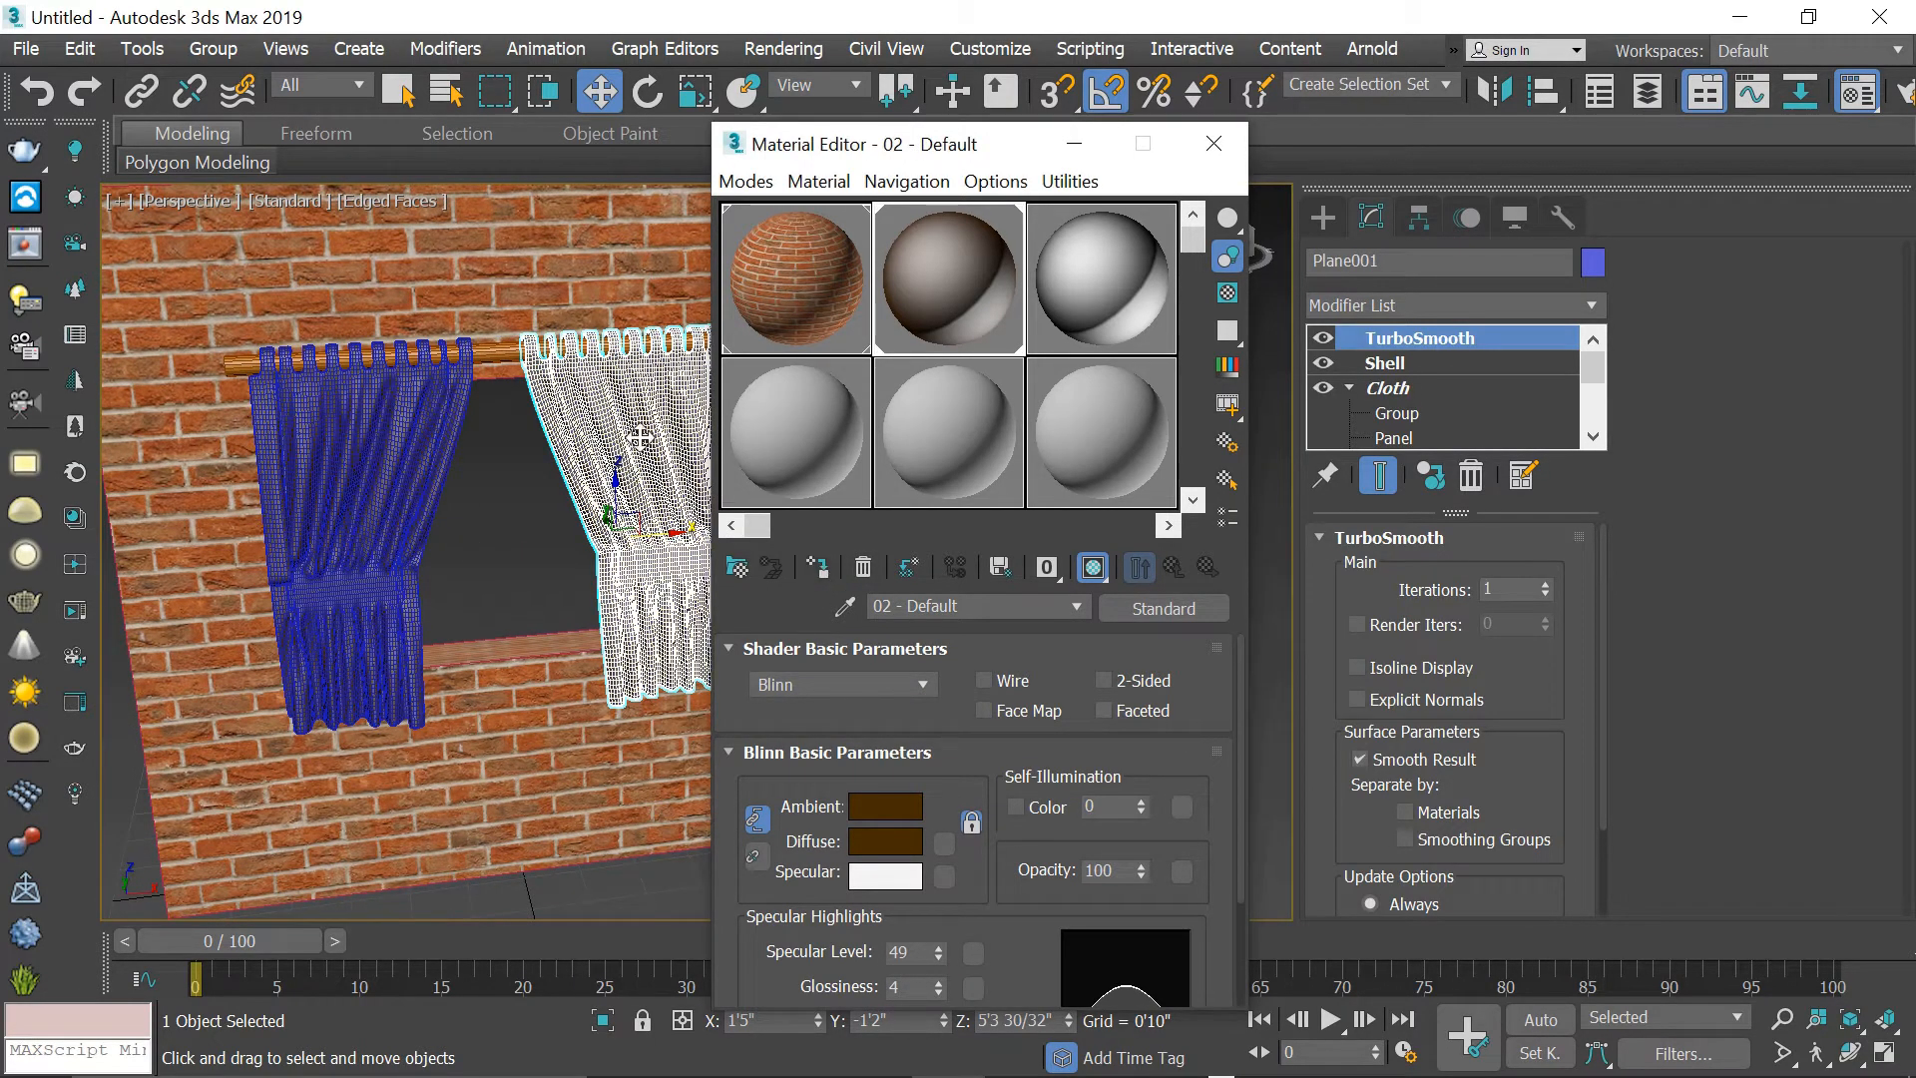
- Assign the glossy black material 03 - Default to the rod and close the Material Editor
{"action": "left_click", "coordinate": [502, 353]}
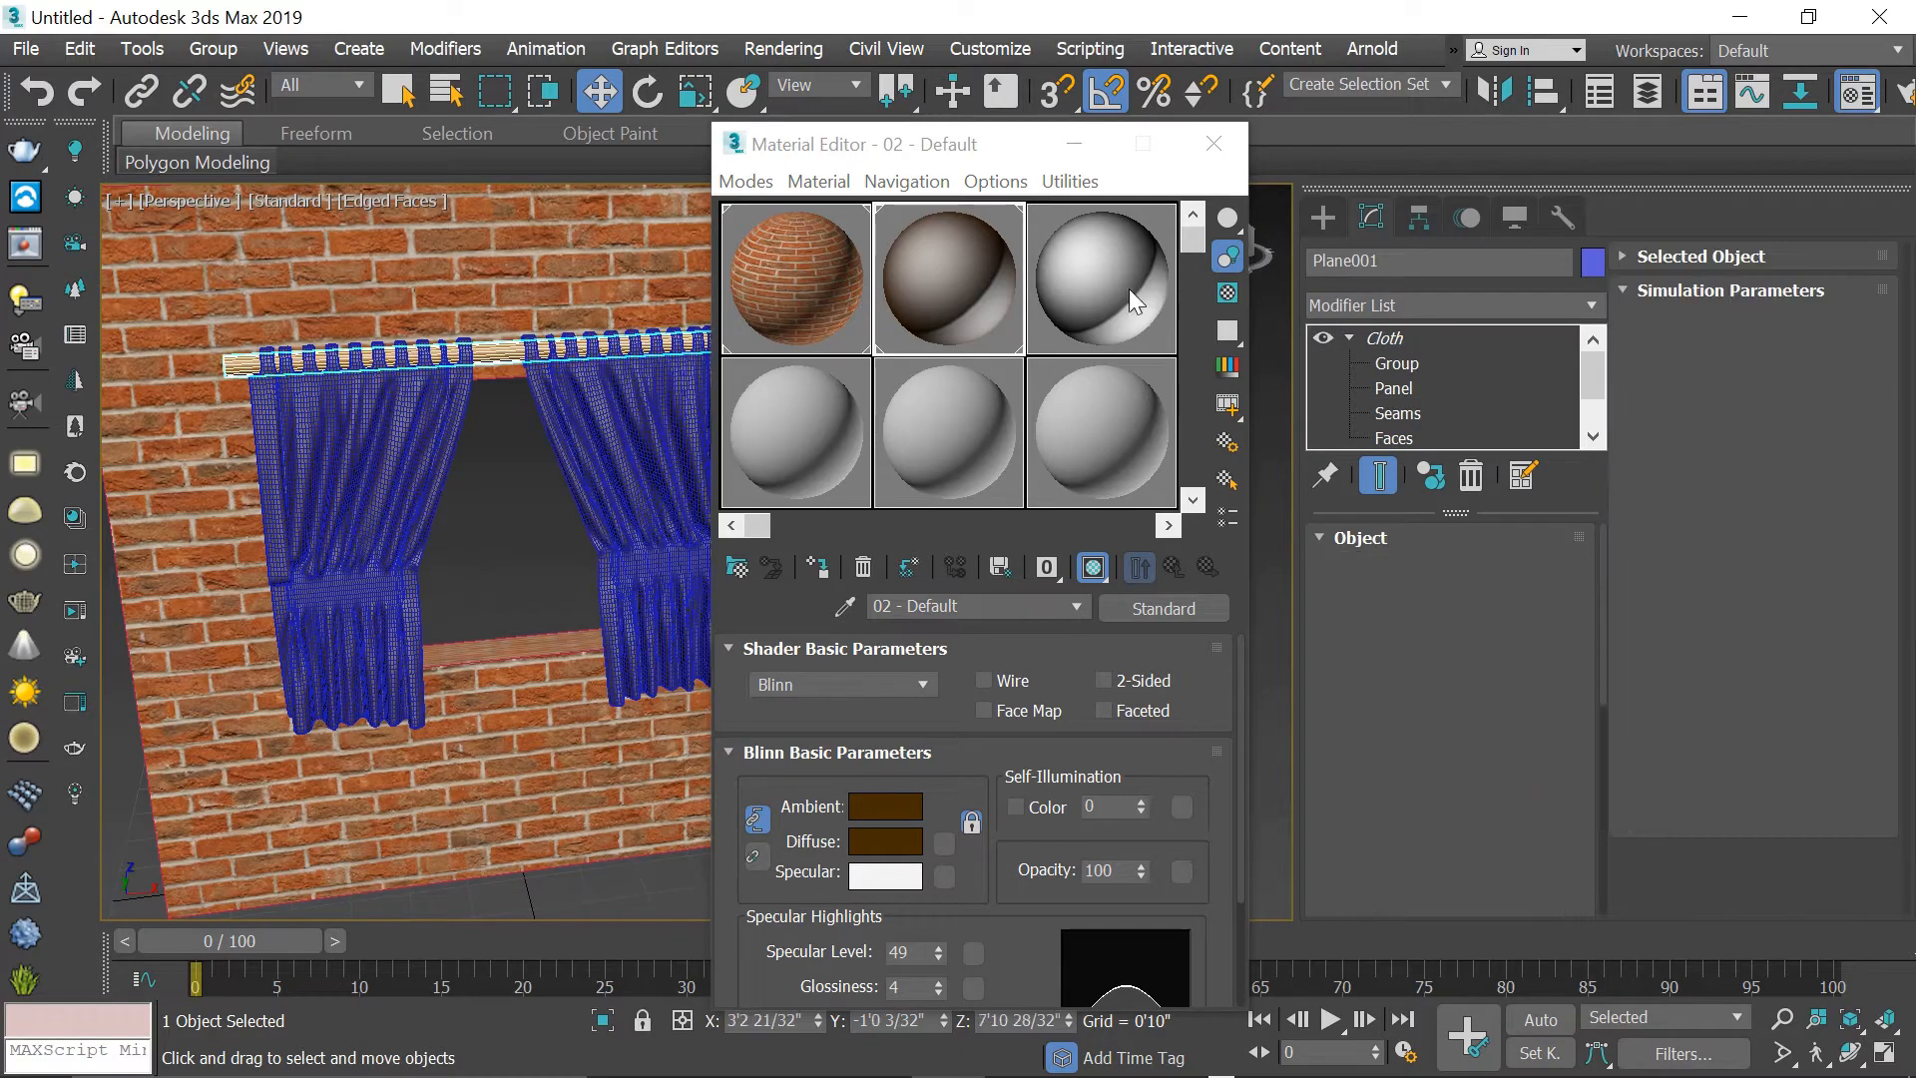
{"action": "left_click", "coordinate": [1129, 289]}
{"action": "left_click", "coordinate": [817, 567]}
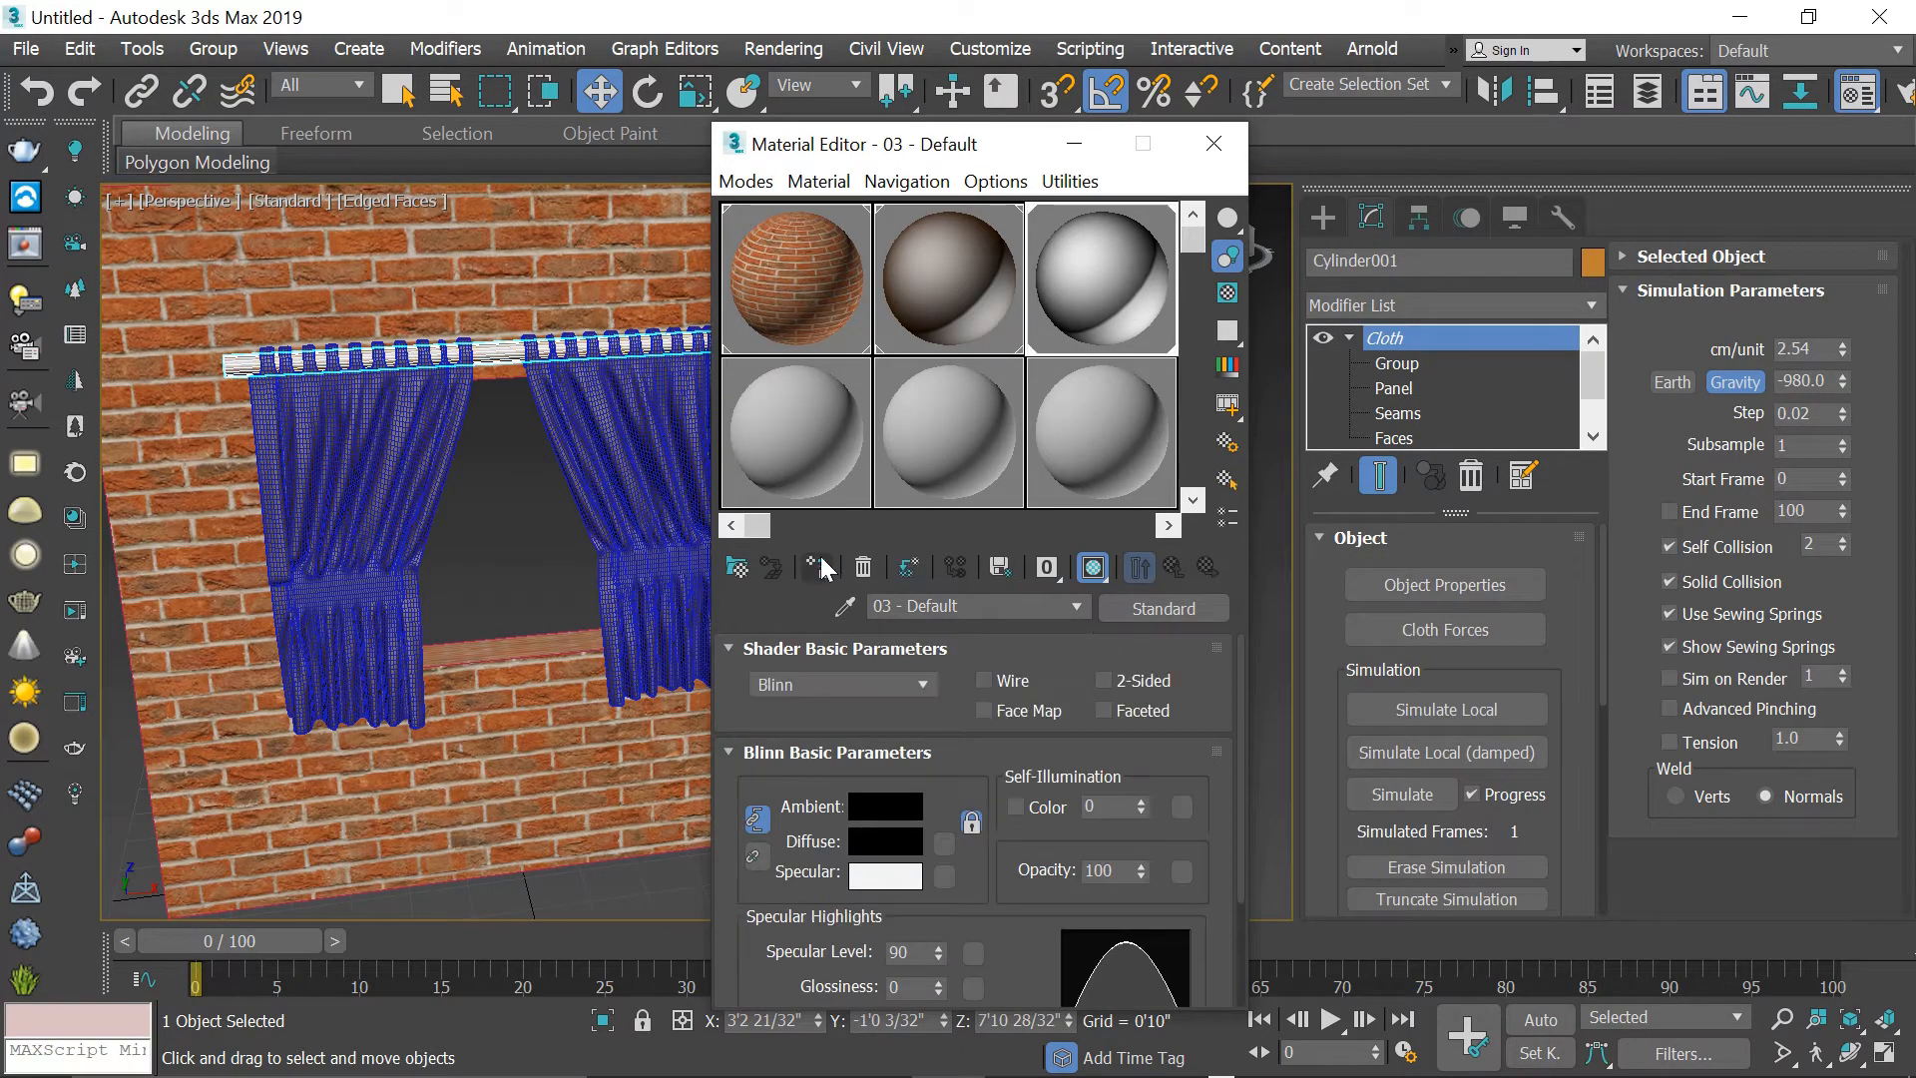
{"action": "left_click", "coordinate": [1213, 143]}
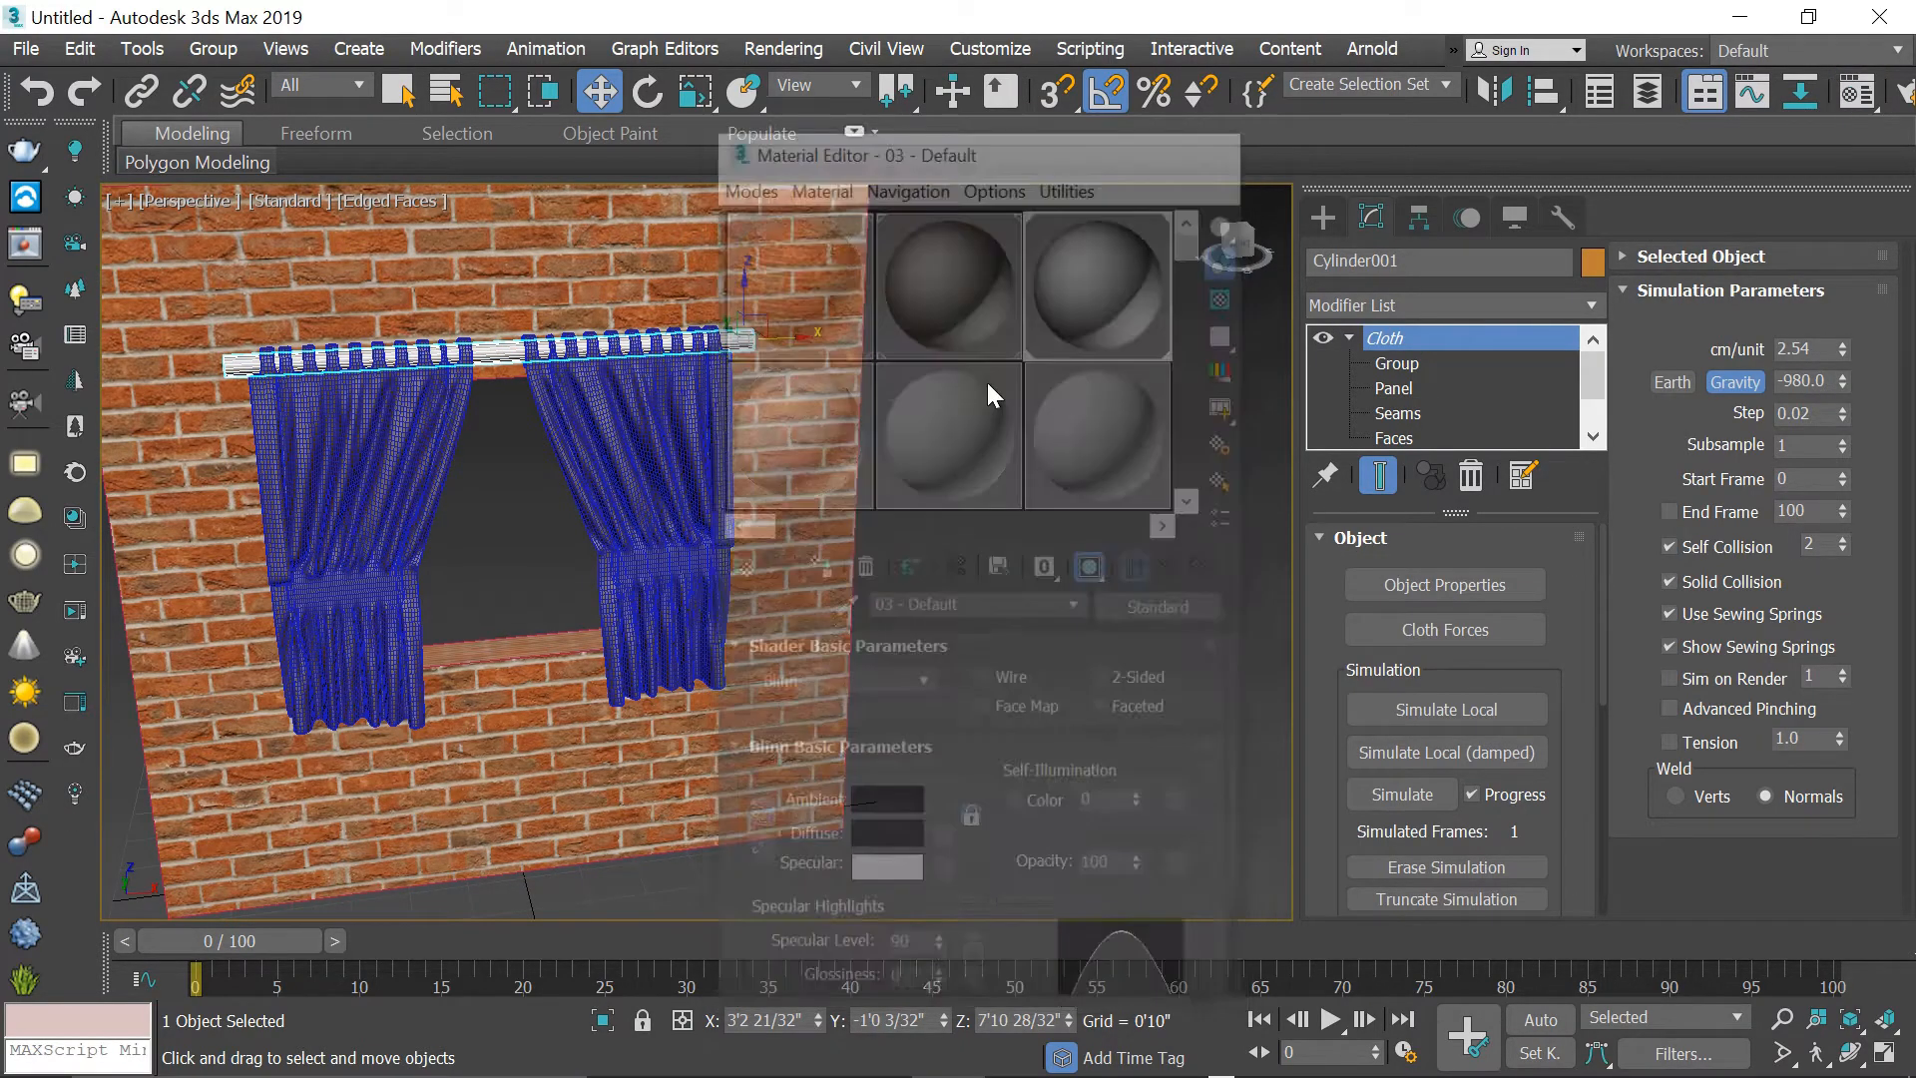
- Turn off the edged-faces display in the Perspective view and inspect the curtain loops and folds up close
{"action": "scroll", "coordinate": [821, 457], "scroll_direction": "down", "scroll_amount": 5}
{"action": "mouse_move", "coordinate": [821, 457]}
{"action": "middle_mouse_down", "text": "alt"}
{"action": "mouse_move", "coordinate": [933, 420]}
{"action": "mouse_move", "coordinate": [829, 471]}
{"action": "middle_mouse_up", "text": "alt"}
{"action": "scroll", "coordinate": [620, 459], "scroll_direction": "up", "scroll_amount": 4}
{"action": "mouse_move", "coordinate": [621, 459]}
{"action": "middle_mouse_down"}
{"action": "mouse_move", "coordinate": [755, 486]}
{"action": "mouse_move", "coordinate": [701, 492]}
{"action": "mouse_move", "coordinate": [818, 495]}
{"action": "mouse_move", "coordinate": [785, 465]}
{"action": "middle_mouse_up"}
{"action": "key", "text": "F4"}
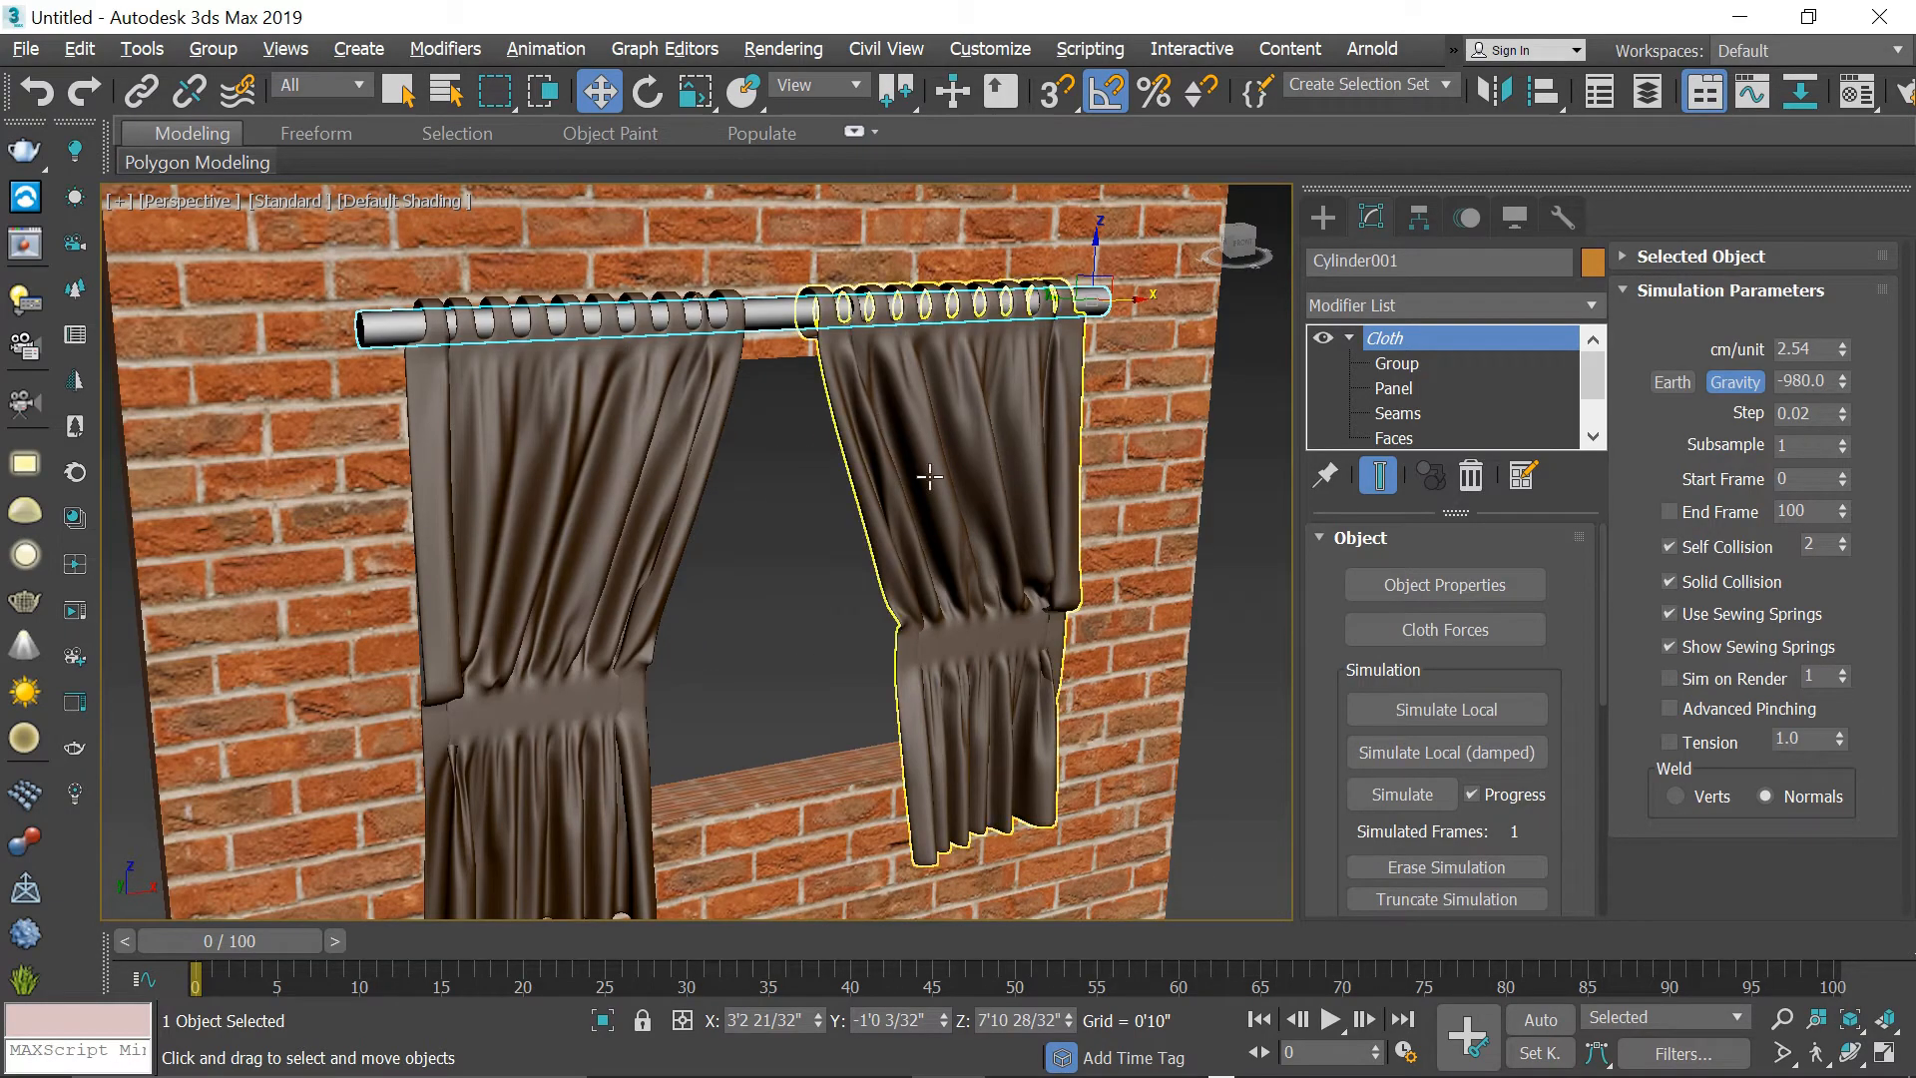
{"action": "middle_click_drag", "start_coordinate": [930, 477], "coordinate": [1014, 484], "text": "alt"}
{"action": "scroll", "coordinate": [659, 475], "scroll_direction": "up", "scroll_amount": 5}
{"action": "middle_click_drag", "start_coordinate": [644, 489], "coordinate": [676, 500], "text": "alt"}
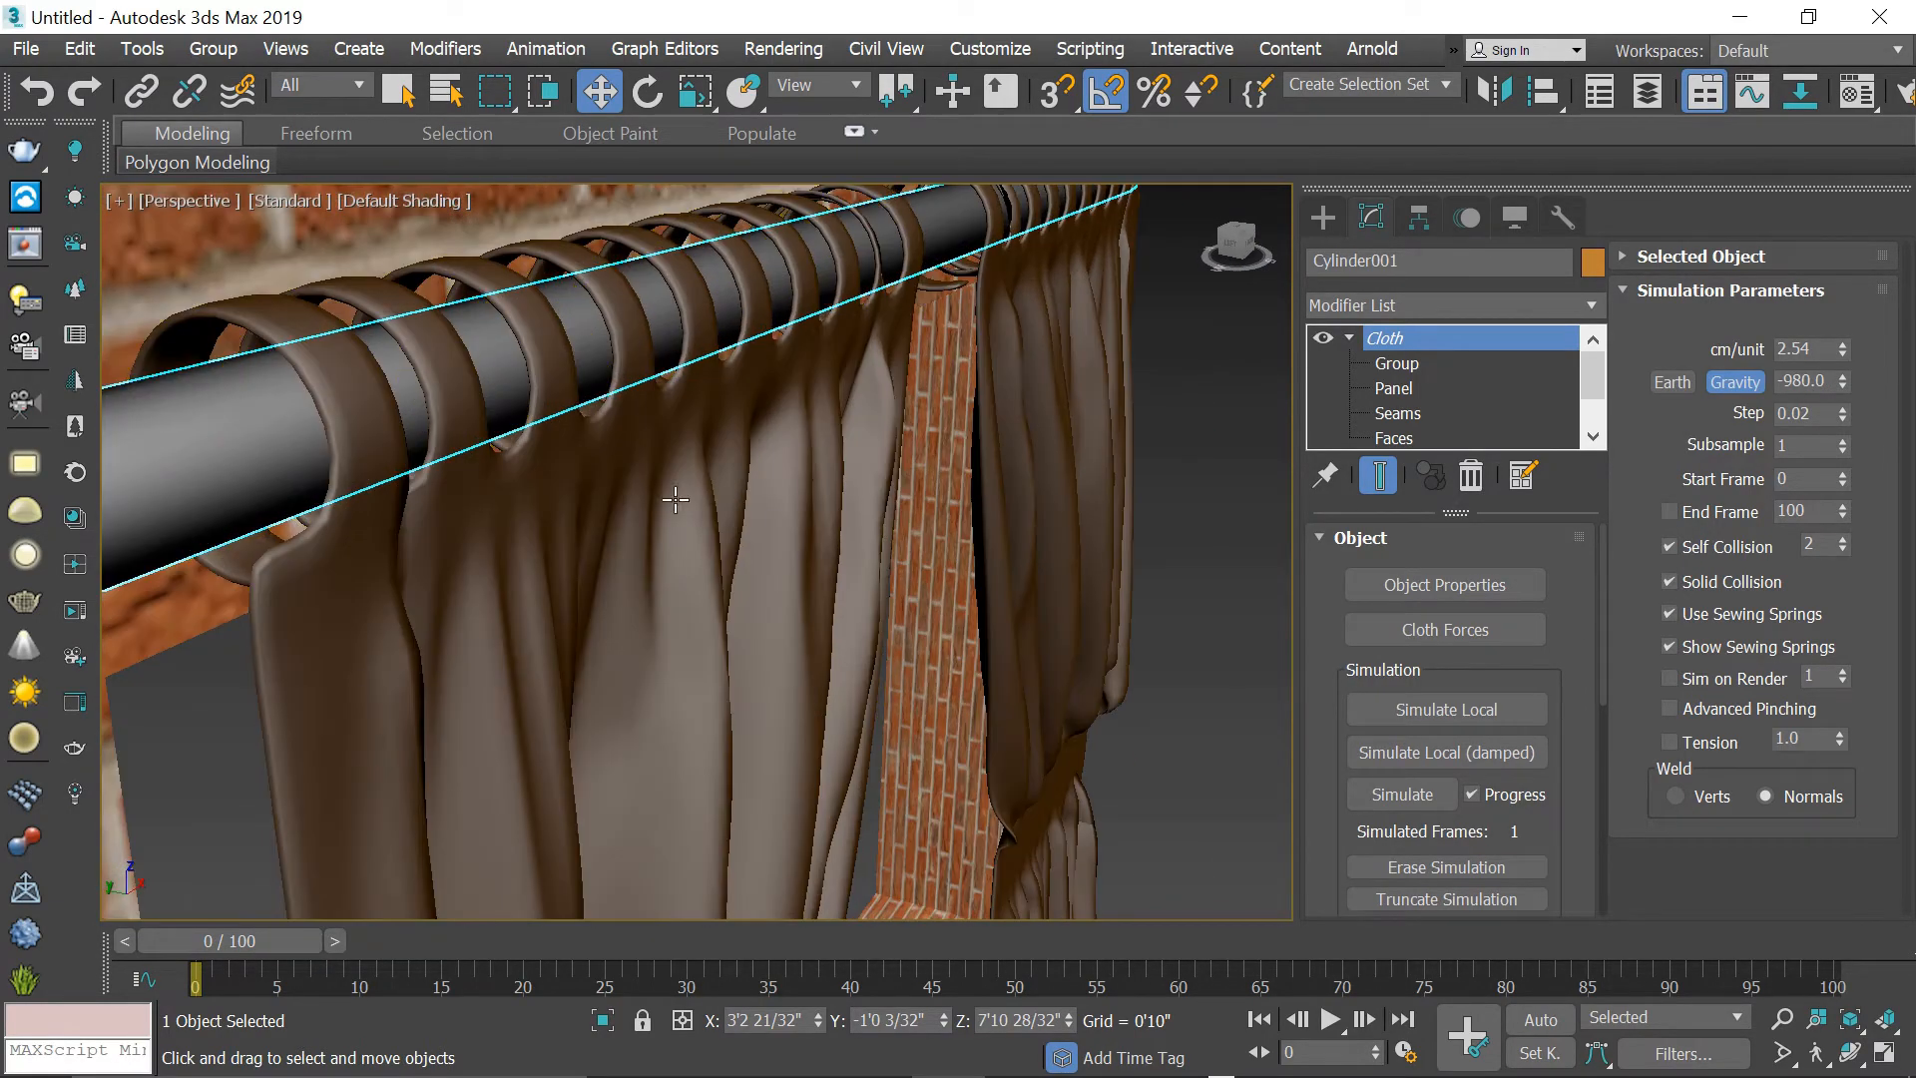
{"action": "scroll", "coordinate": [959, 555], "scroll_direction": "down", "scroll_amount": 5}
{"action": "middle_click_drag", "start_coordinate": [1027, 552], "coordinate": [948, 543], "text": "alt"}
{"action": "scroll", "coordinate": [892, 548], "scroll_direction": "down", "scroll_amount": 5}
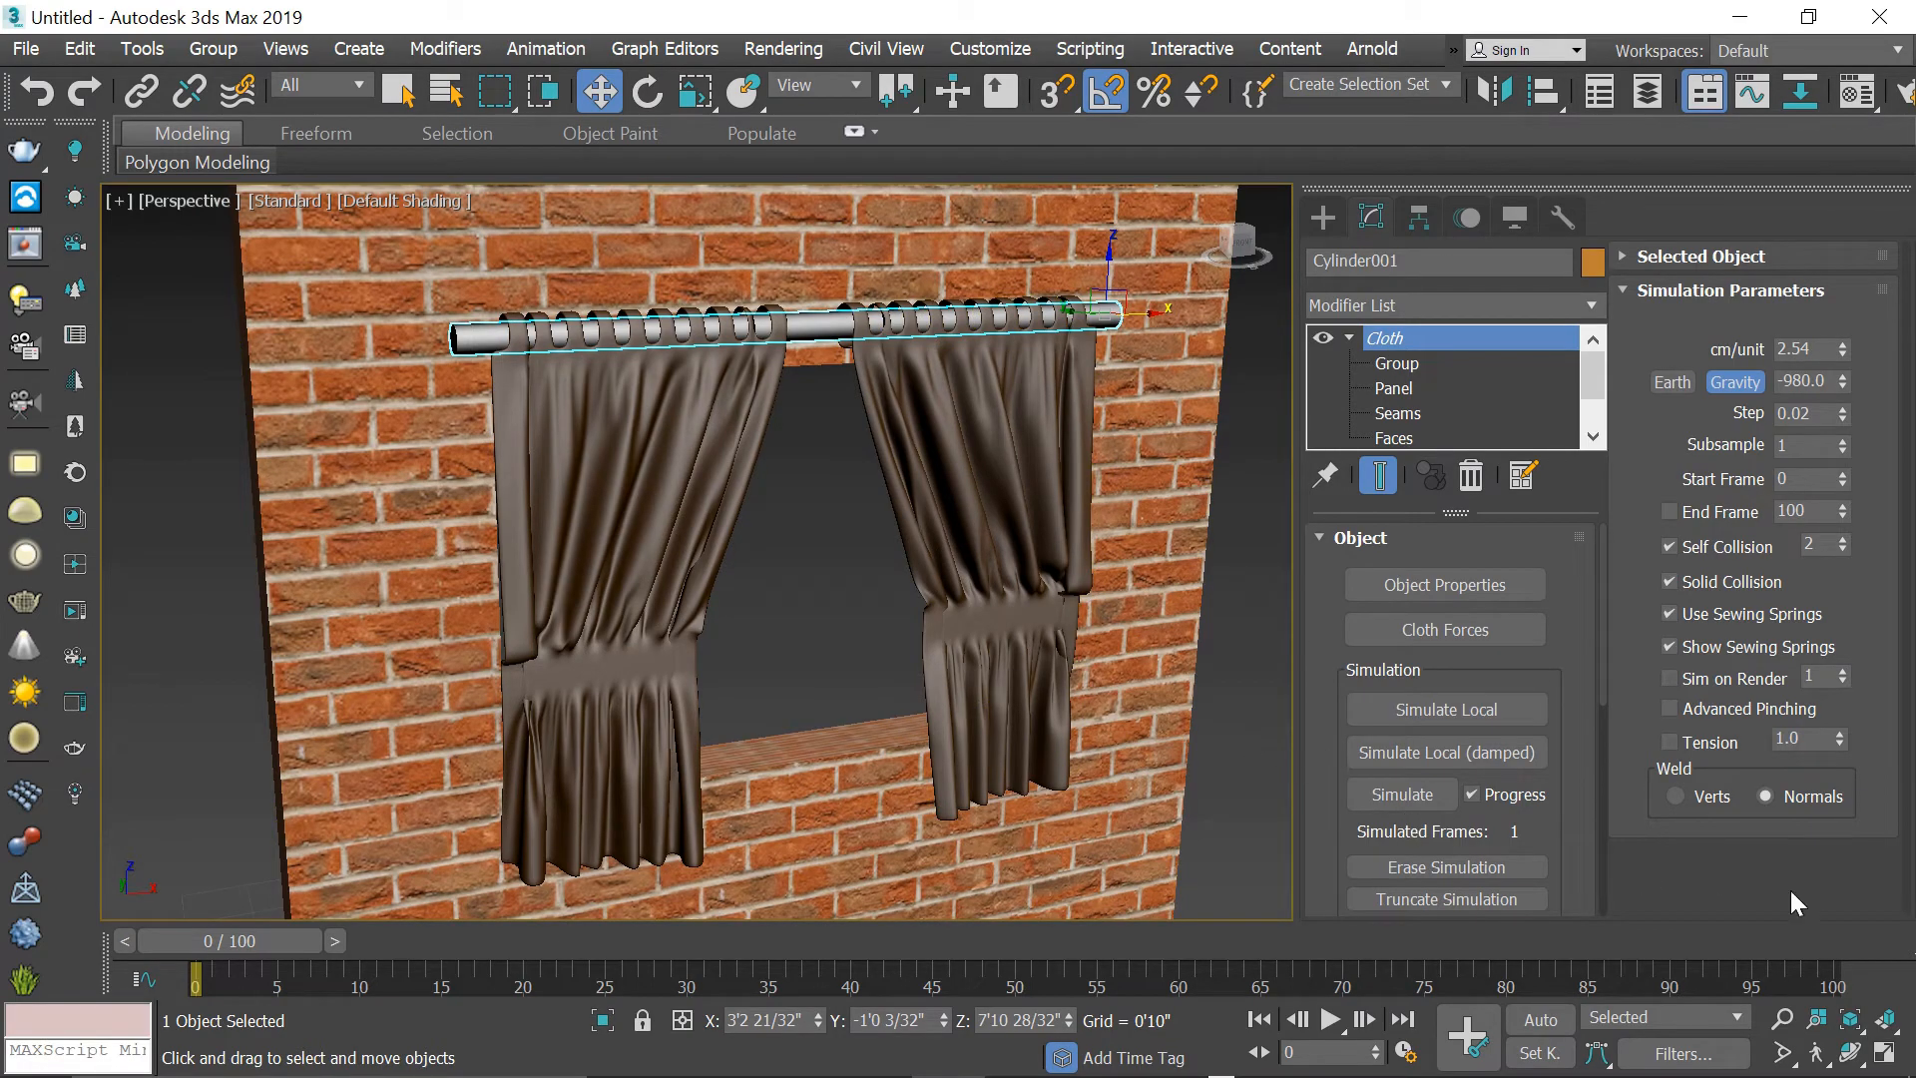
- Switch to the full-screen Expert Mode display and examine the finished curtains and rod from several angles
{"action": "key", "text": "ctrl+x"}
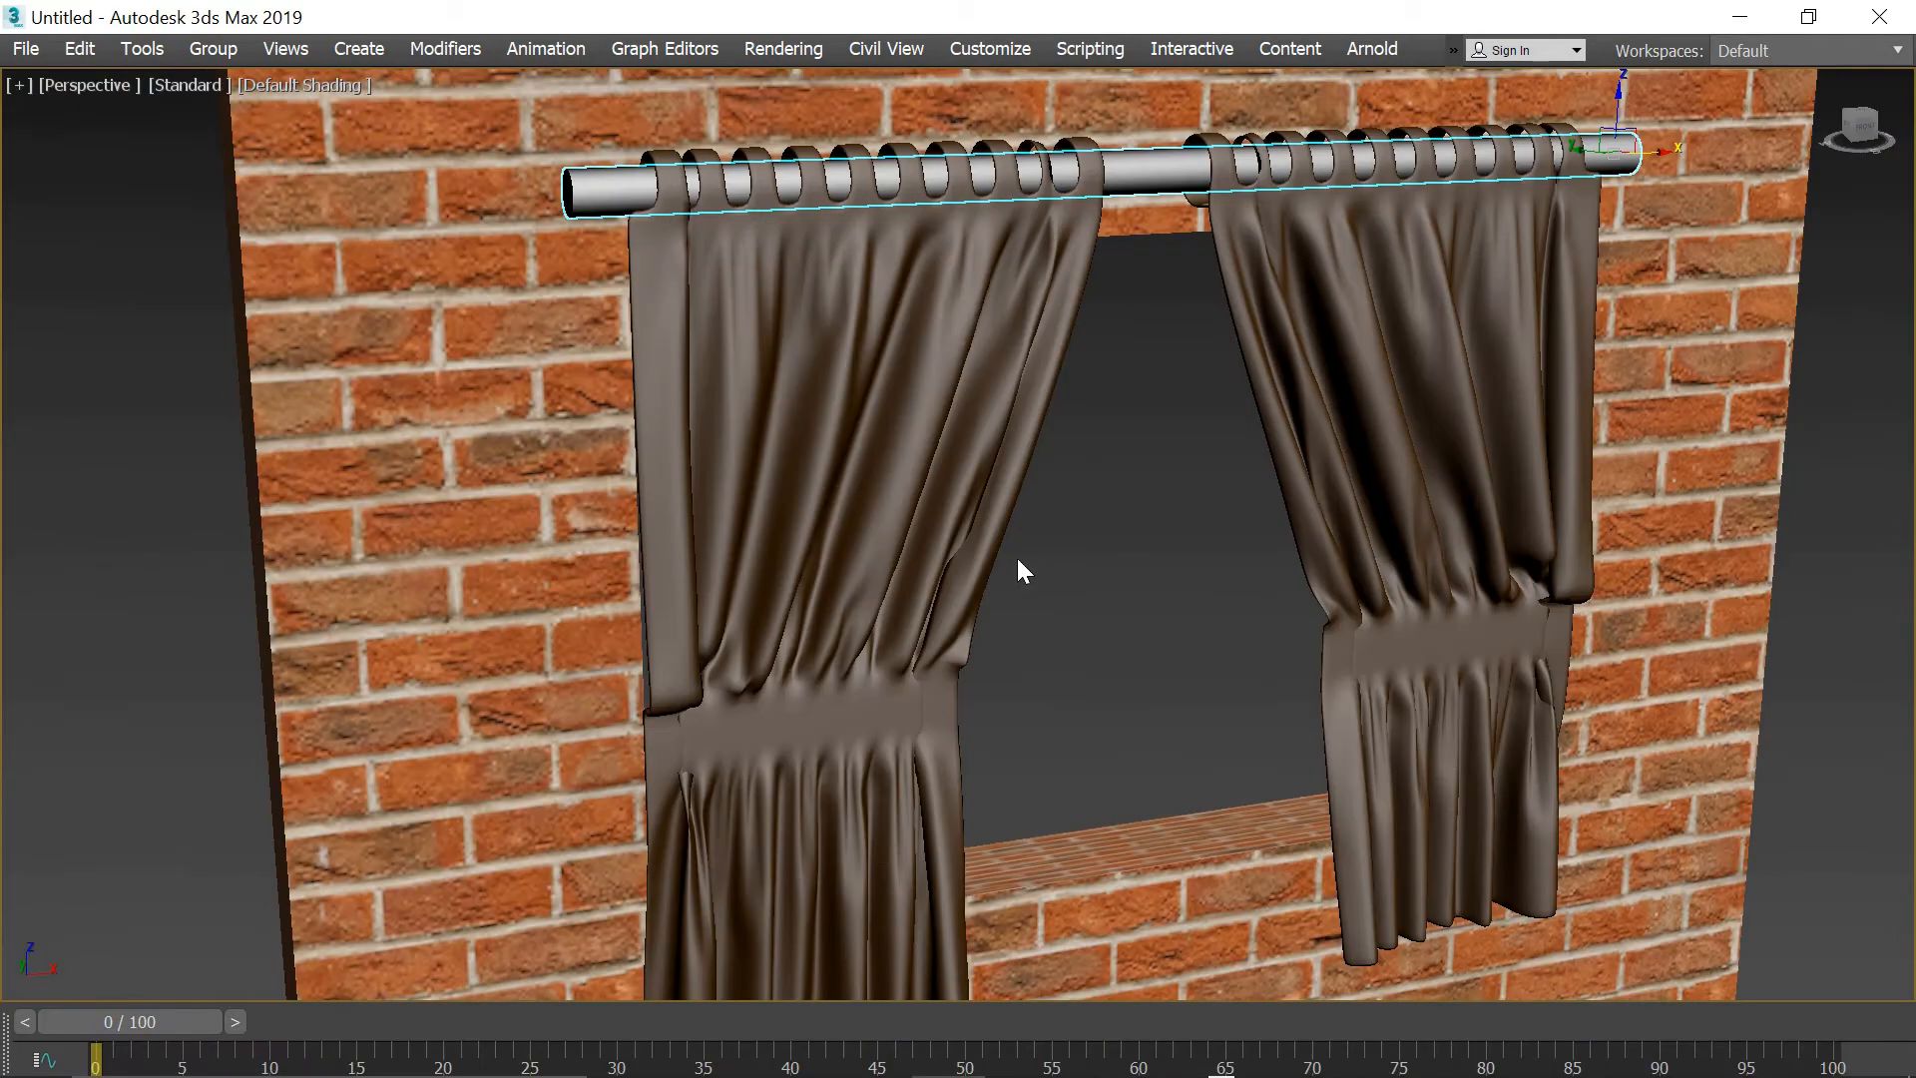
{"action": "scroll", "coordinate": [1056, 548], "scroll_direction": "down", "scroll_amount": 3}
{"action": "middle_click_drag", "start_coordinate": [1056, 548], "coordinate": [1157, 579], "text": "alt"}
{"action": "scroll", "coordinate": [1248, 280], "scroll_direction": "up", "scroll_amount": 4}
{"action": "middle_click_drag", "start_coordinate": [1261, 328], "coordinate": [1121, 303], "text": "alt"}
{"action": "scroll", "coordinate": [1121, 303], "scroll_direction": "down", "scroll_amount": 3}
{"action": "middle_click_drag", "start_coordinate": [1151, 507], "coordinate": [1266, 483], "text": "alt"}
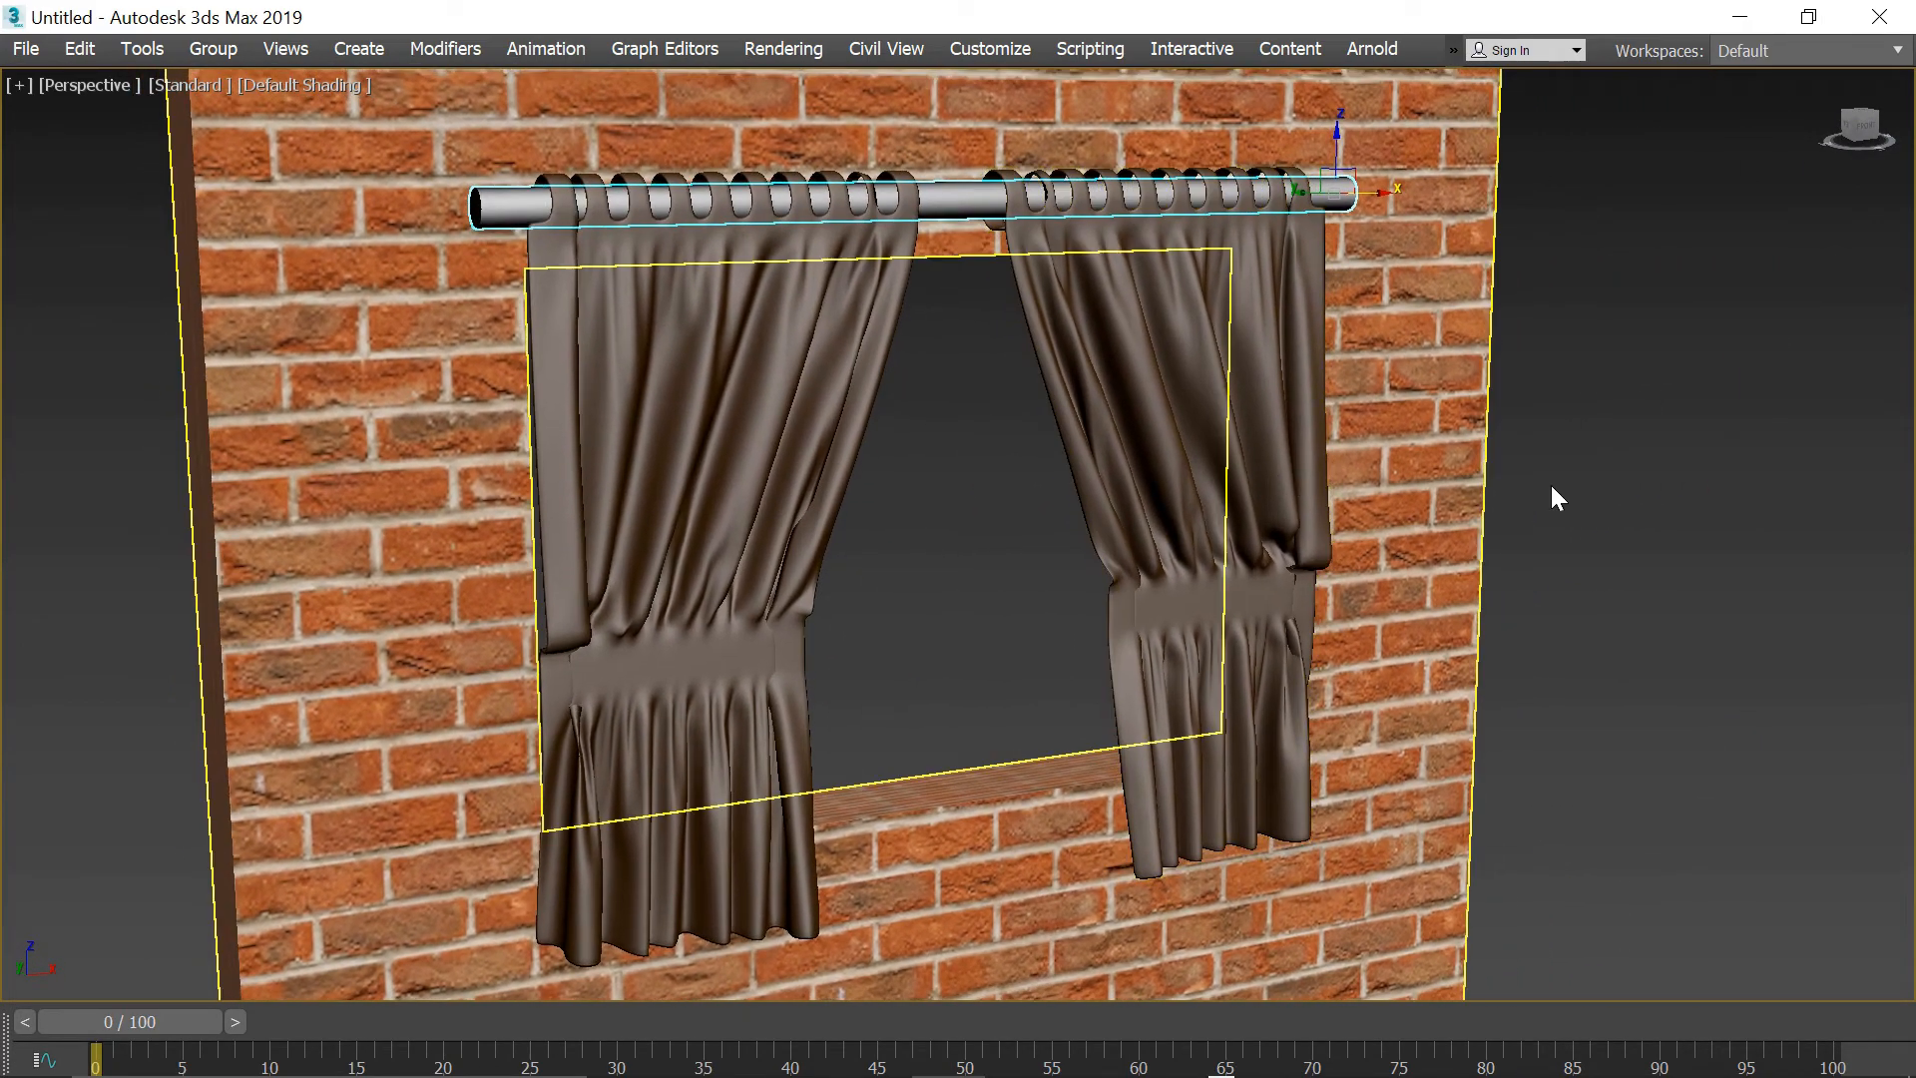